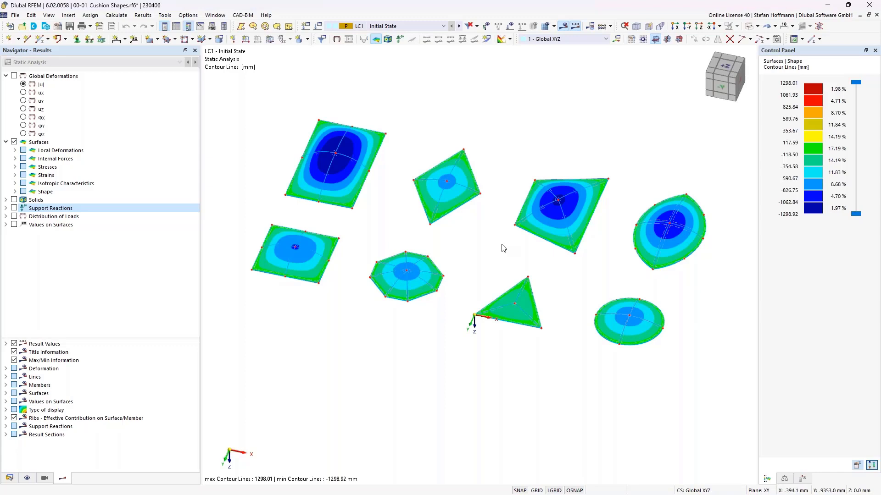
Delete the calculated mesh from the cushion model
{"action": "middle_click_drag", "start_coordinate": [500, 255], "coordinate": [494, 234], "text": "ctrl"}
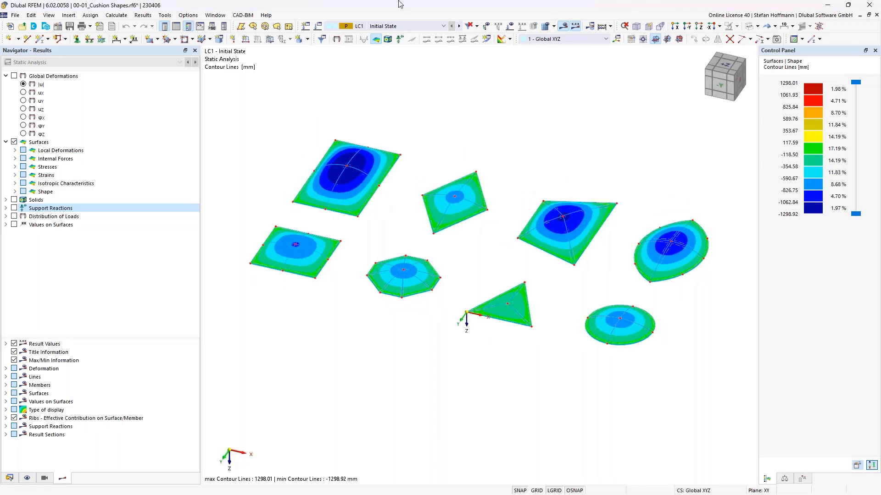
{"action": "left_click", "coordinate": [215, 15]}
{"action": "mouse_move", "coordinate": [124, 19]}
{"action": "left_click", "coordinate": [133, 144]}
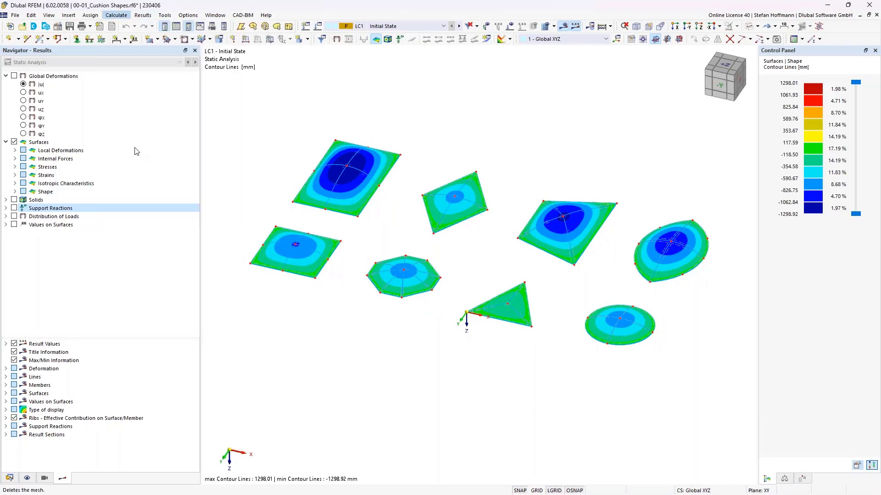
{"action": "left_click", "coordinate": [477, 292]}
Select the large rectangular cushion and isolate it in visibility mode
{"action": "left_click_drag", "start_coordinate": [351, 117], "coordinate": [469, 220]}
{"action": "left_click", "coordinate": [737, 26]}
{"action": "left_click", "coordinate": [743, 38]}
{"action": "middle_click_drag", "start_coordinate": [449, 177], "coordinate": [462, 227]}
{"action": "scroll", "coordinate": [428, 196], "scroll_direction": "up", "scroll_amount": 8}
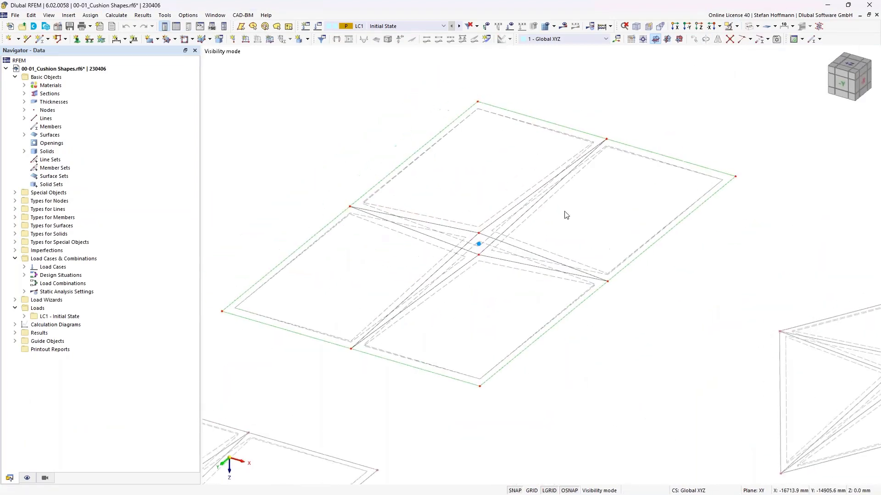
Check the Z coordinate of the upper centre node of the isolated cushion
{"action": "double_click", "coordinate": [480, 237]}
{"action": "double_click", "coordinate": [379, 242]}
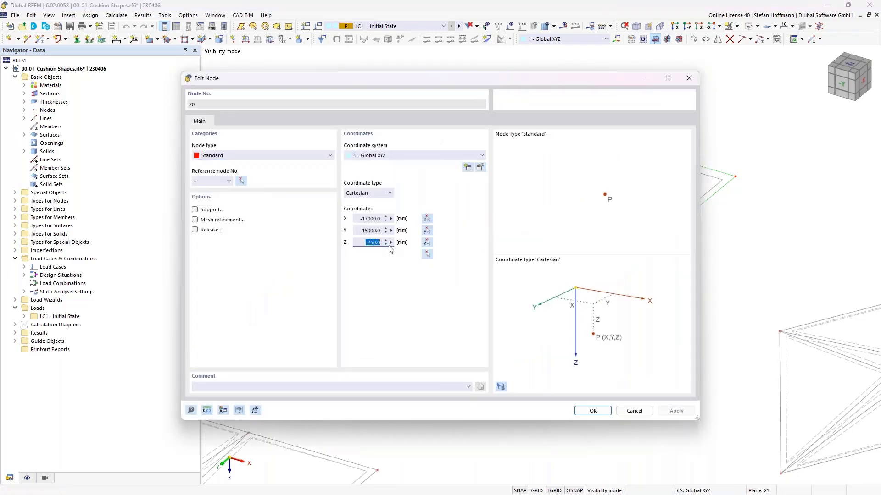
{"action": "key", "text": "Escape"}
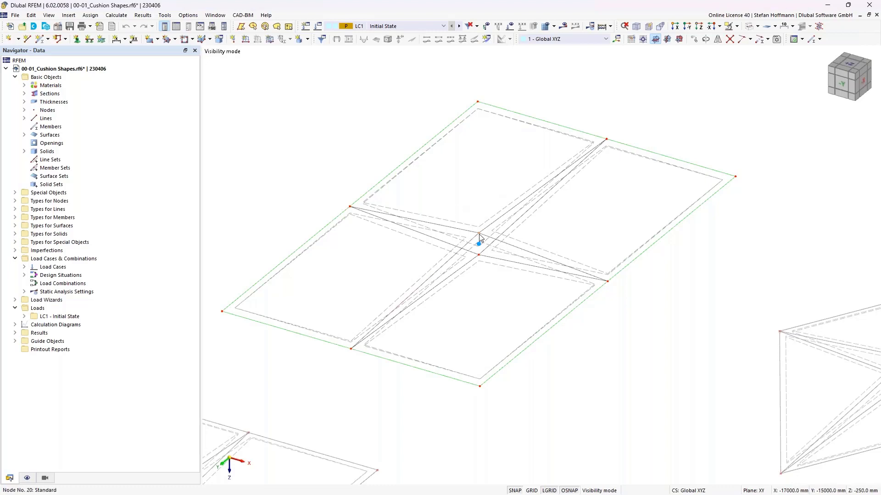
{"action": "mouse_move", "coordinate": [478, 234]}
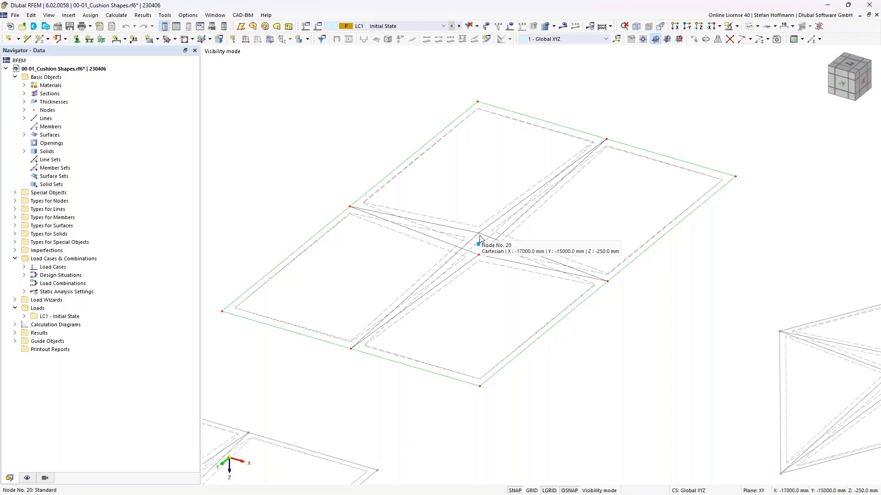
Display the loads on the model and review the activated analysis add-ons in the model's base data
{"action": "left_click", "coordinate": [510, 26]}
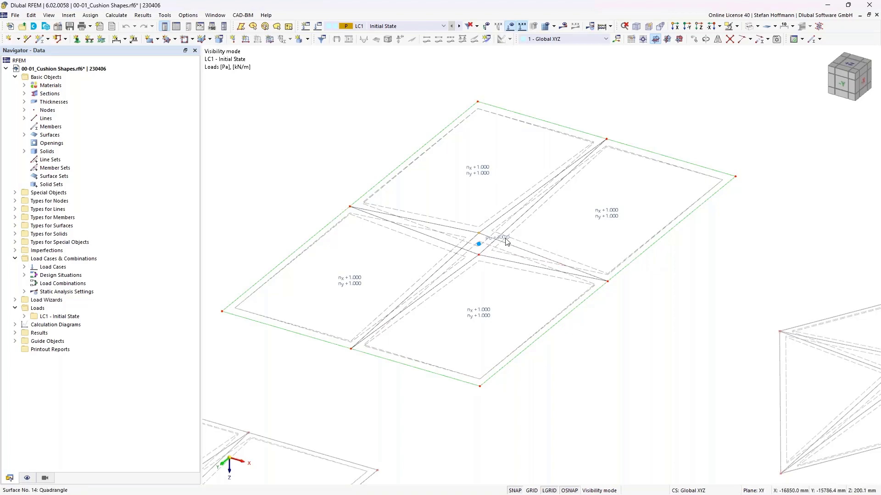
{"action": "mouse_move", "coordinate": [506, 237]}
{"action": "middle_mouse_down", "text": "ctrl"}
{"action": "mouse_move", "coordinate": [501, 215]}
{"action": "mouse_move", "coordinate": [507, 234]}
{"action": "middle_mouse_up", "text": "ctrl"}
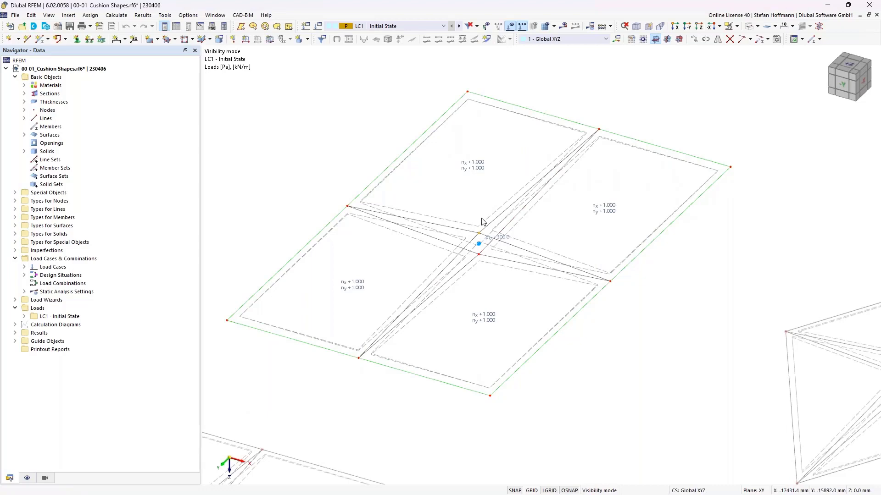
{"action": "left_click", "coordinate": [110, 69]}
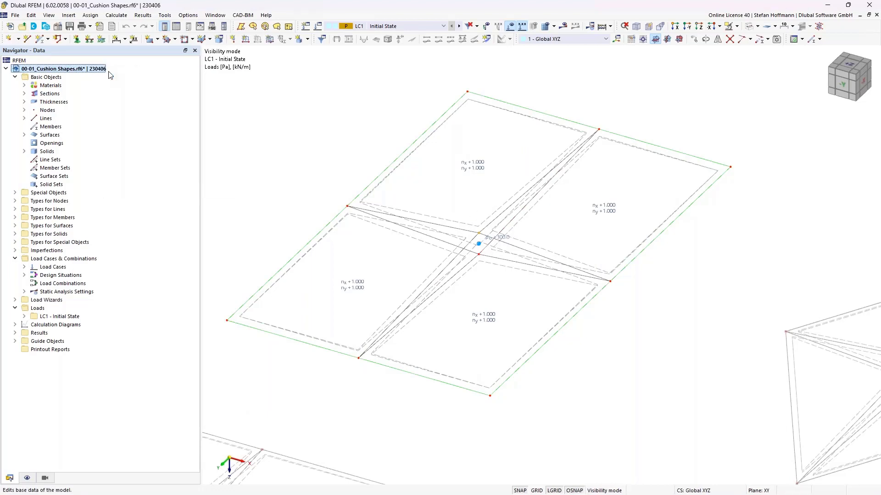
{"action": "left_click", "coordinate": [292, 74]}
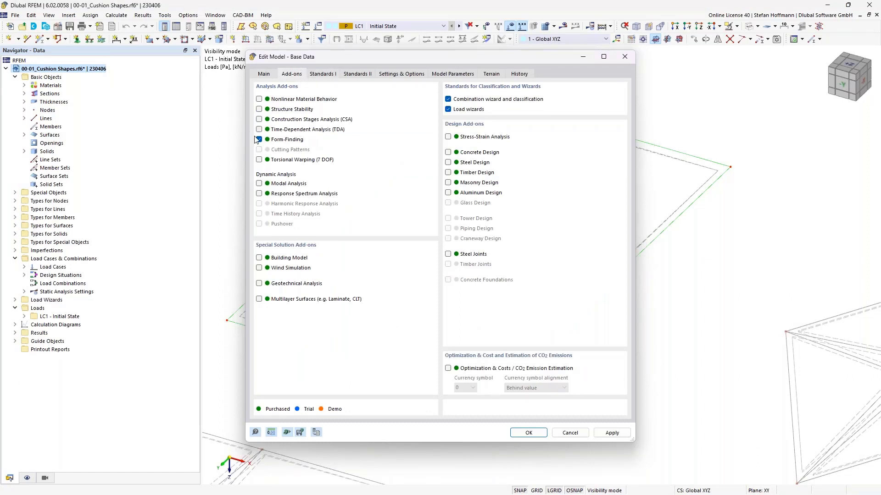
{"action": "key", "text": "Return"}
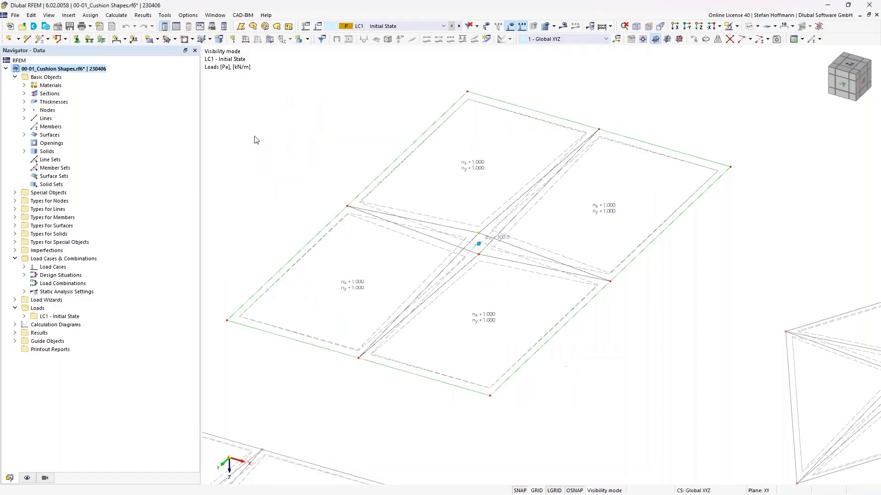
Review the properties of membrane surface 11 and its surface load's Form-Finding type, calculation method and force definition
{"action": "double_click", "coordinate": [480, 233]}
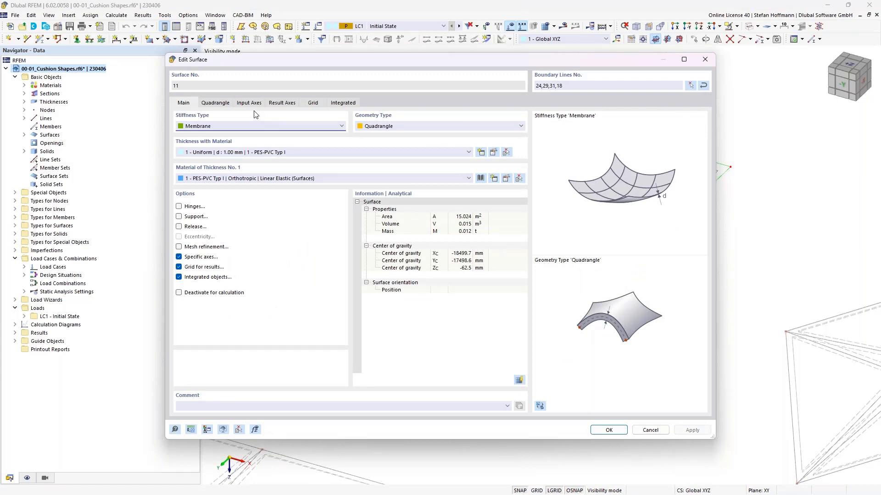
{"action": "key", "text": "Escape"}
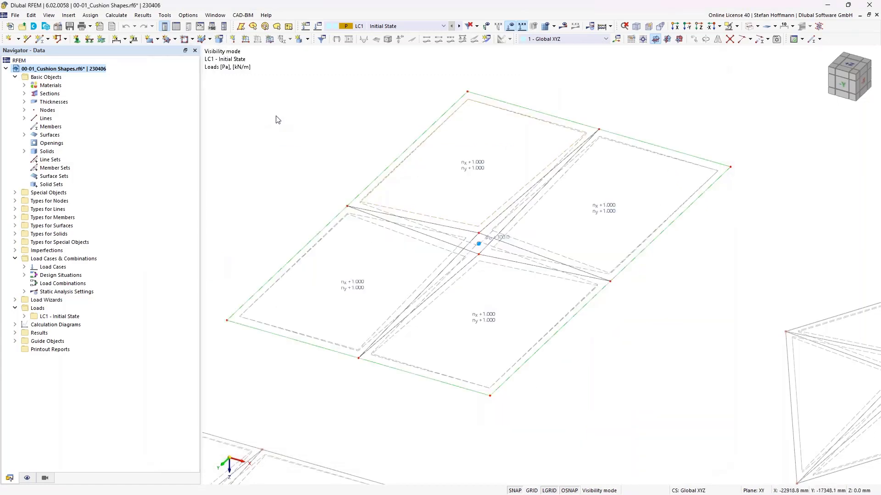
{"action": "double_click", "coordinate": [459, 187]}
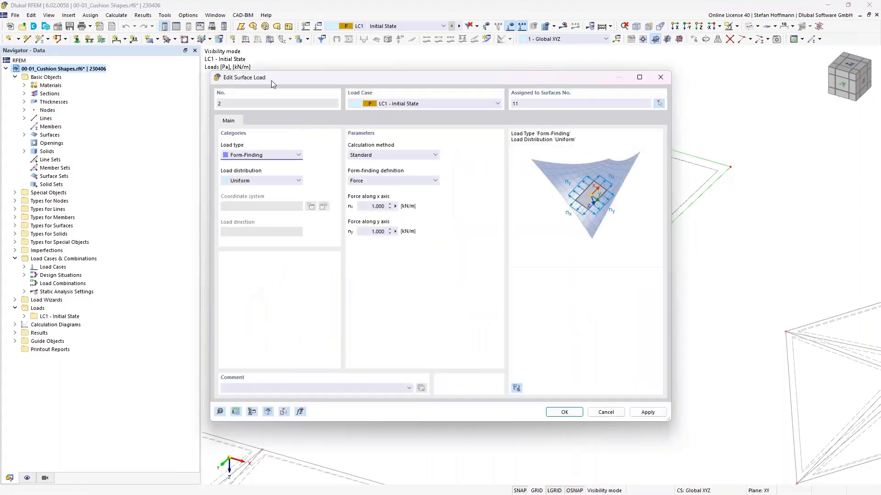
{"action": "left_click", "coordinate": [258, 156]}
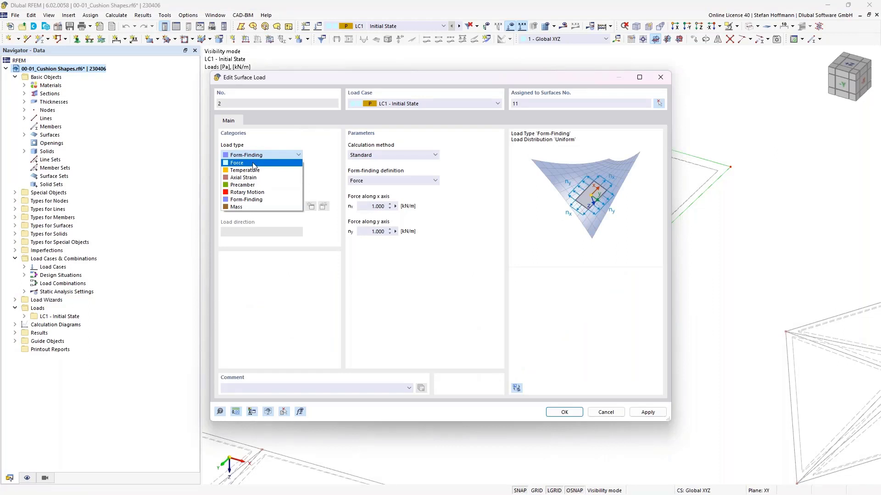
{"action": "left_click", "coordinate": [256, 200]}
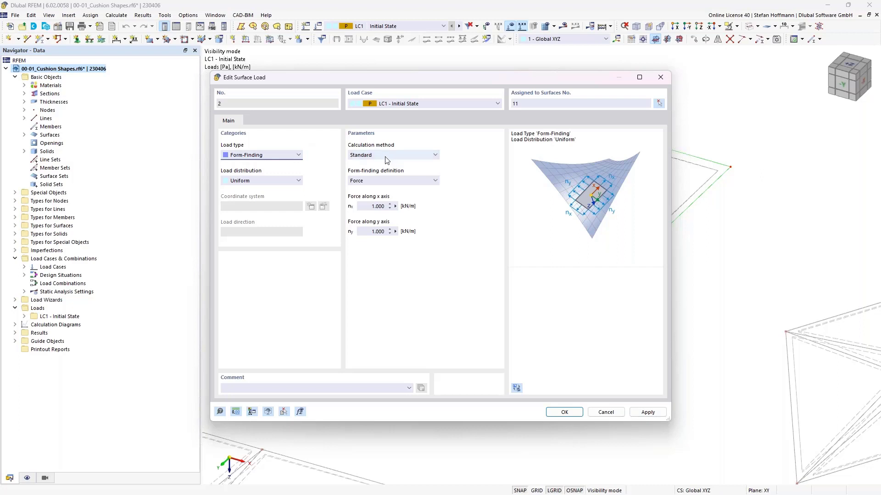
{"action": "left_click", "coordinate": [386, 156]}
{"action": "left_click", "coordinate": [384, 163]}
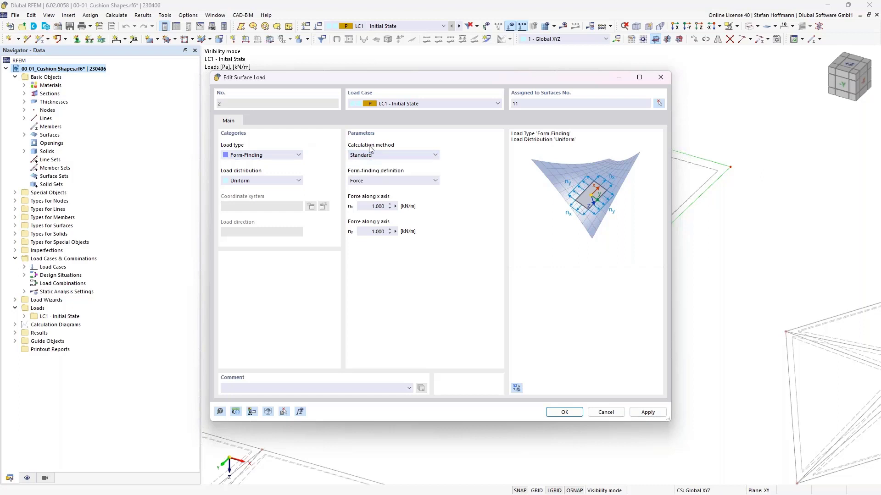
{"action": "left_click", "coordinate": [379, 181]}
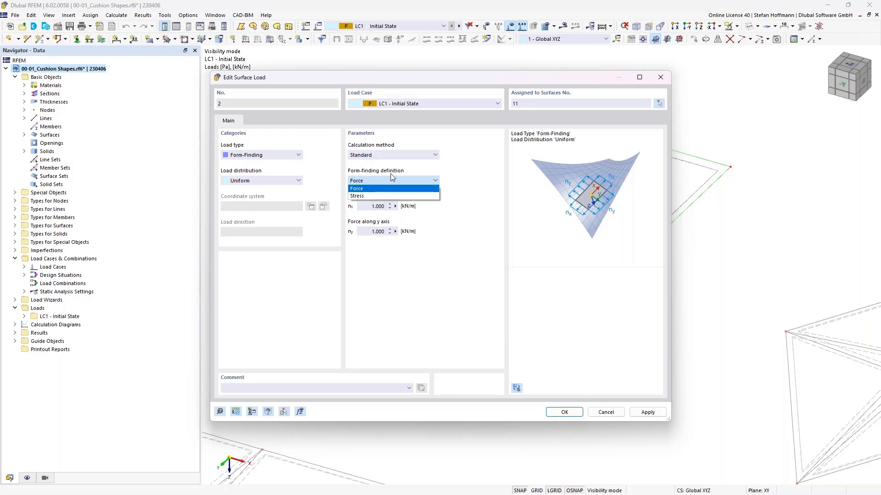
{"action": "left_click", "coordinate": [391, 175]}
{"action": "key", "text": "Tab"}
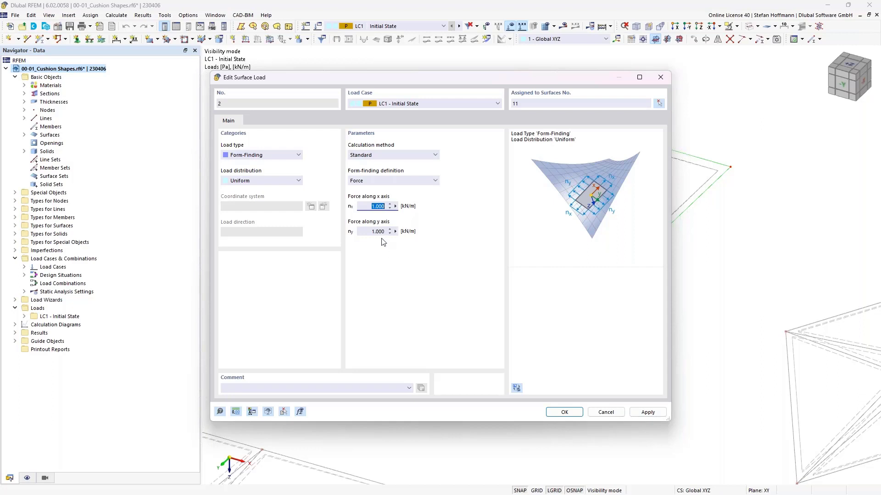
{"action": "key", "text": "Return"}
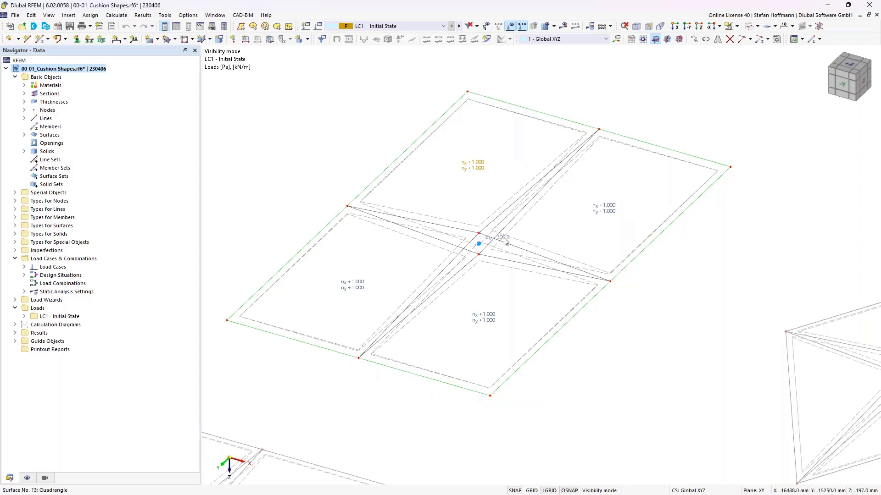
Open the gas load on solids 1-8 in LC1 and try the Resulting volume gas behavior
{"action": "double_click", "coordinate": [58, 316]}
{"action": "left_click", "coordinate": [33, 365]}
{"action": "left_click", "coordinate": [78, 375]}
{"action": "double_click", "coordinate": [78, 375]}
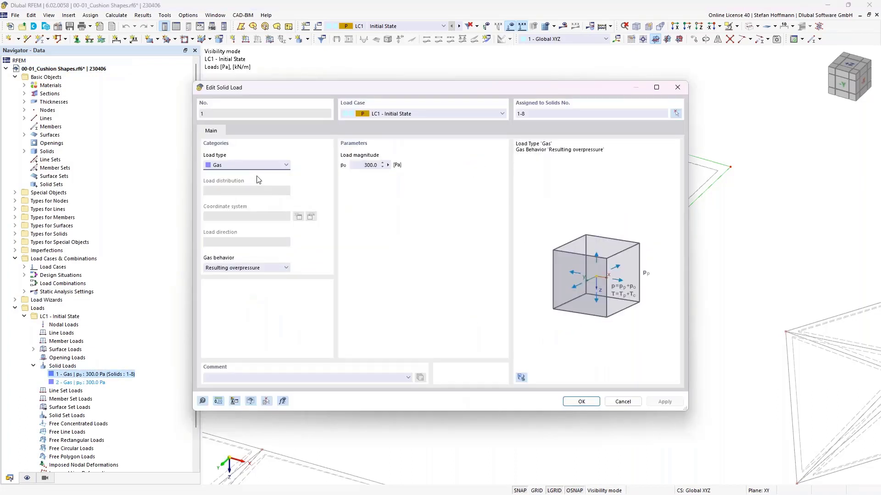
{"action": "left_click", "coordinate": [249, 167]}
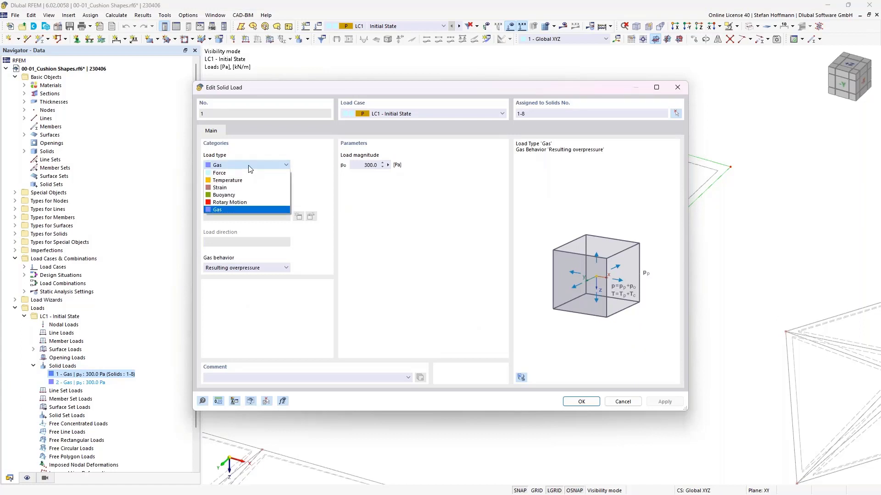
{"action": "left_click", "coordinate": [249, 210]}
{"action": "left_click", "coordinate": [283, 268]}
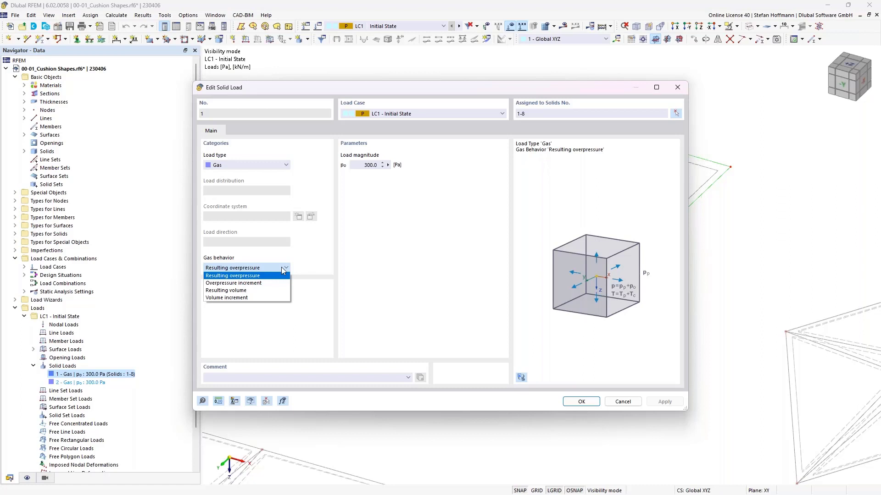
{"action": "left_click", "coordinate": [230, 291]}
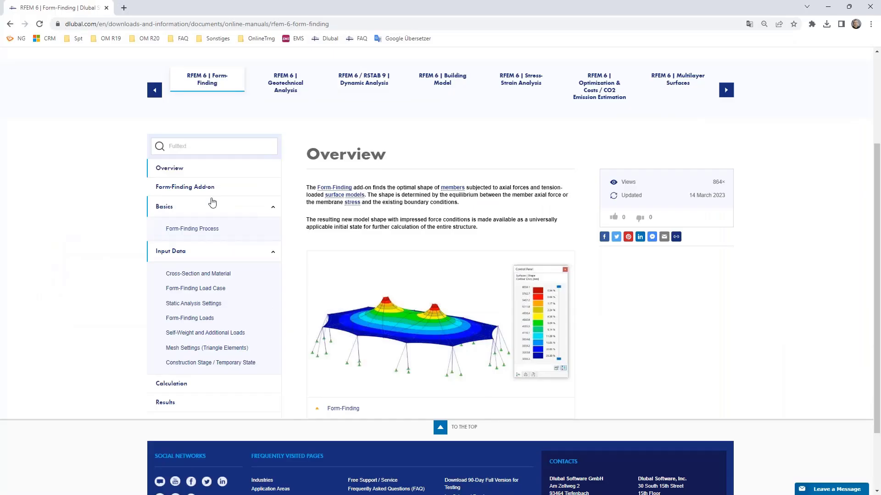
Switch to the browser and consult the Form-Finding Loads page of the online manual, then cancel the solid load edit in RFEM
{"action": "left_click", "coordinate": [200, 321]}
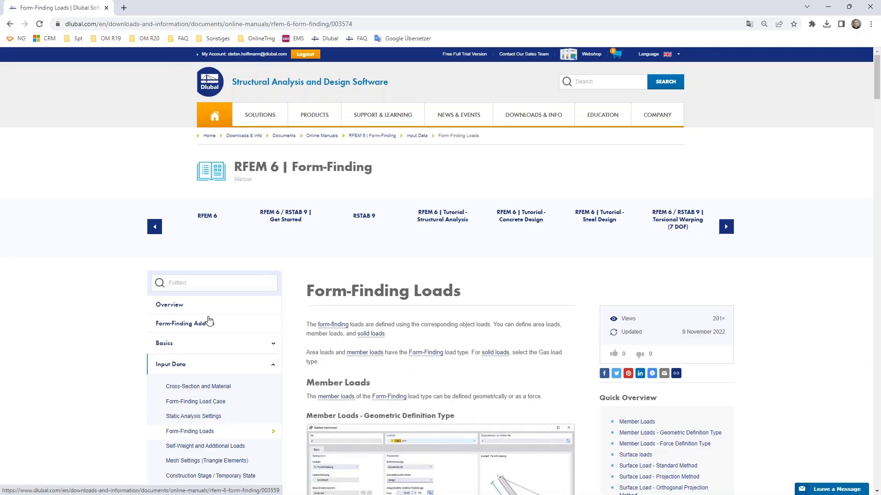
{"action": "scroll", "coordinate": [208, 321], "scroll_direction": "down", "scroll_amount": 3}
{"action": "left_click", "coordinate": [653, 395]}
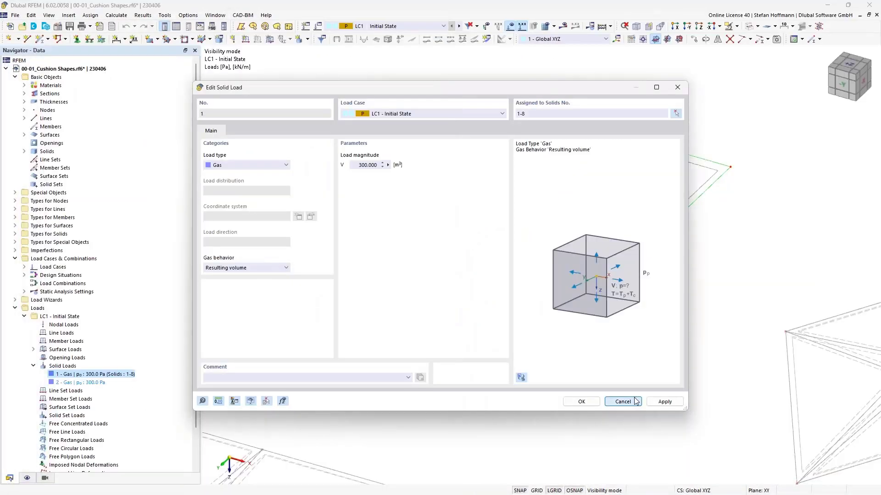
{"action": "left_click", "coordinate": [638, 402]}
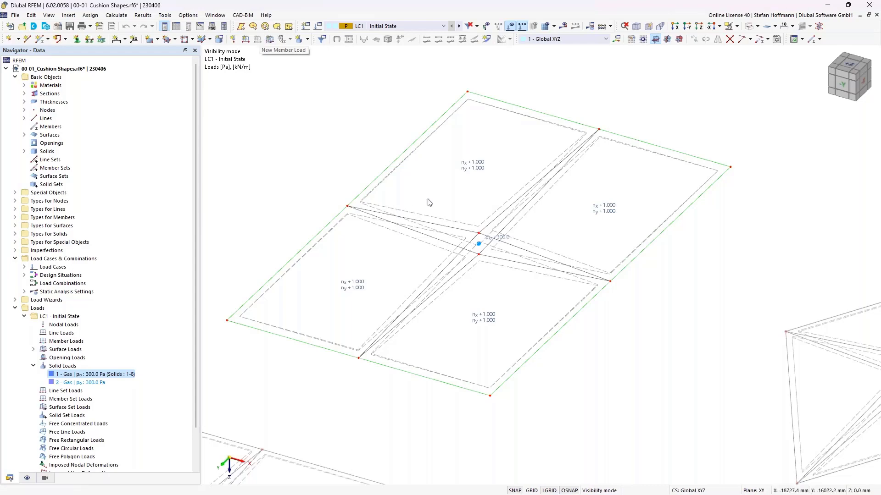
Review the SA1 static analysis settings assigned to load case LC1
{"action": "scroll", "coordinate": [449, 191], "scroll_direction": "down", "scroll_amount": 3}
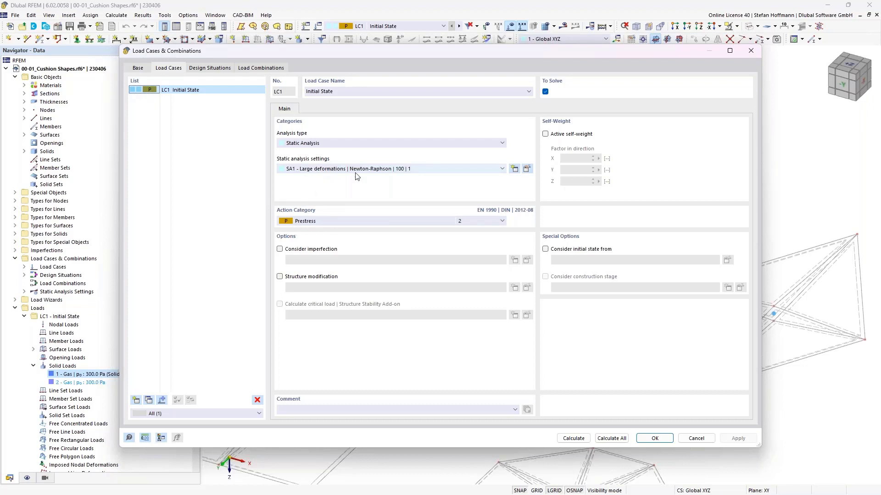
{"action": "left_click", "coordinate": [527, 169]}
{"action": "left_click", "coordinate": [396, 133]}
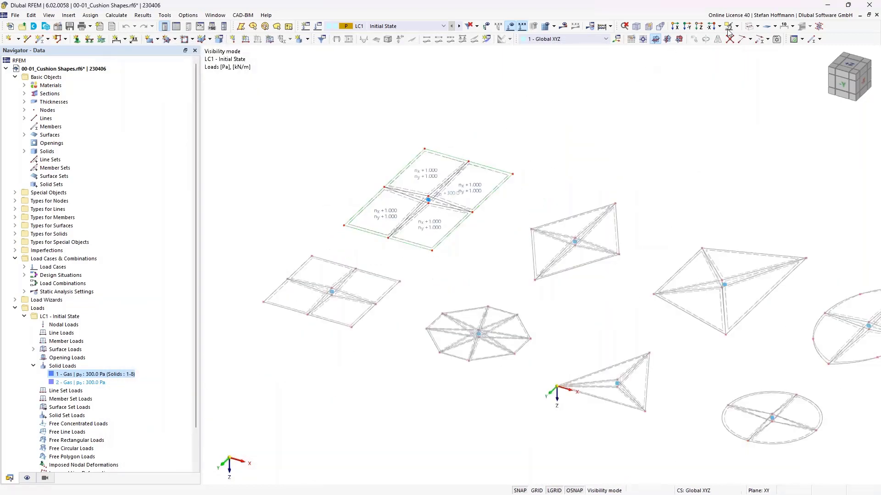
Leave visibility mode to show all cushions and calculate the model
{"action": "left_click", "coordinate": [737, 26]}
{"action": "left_click", "coordinate": [776, 71]}
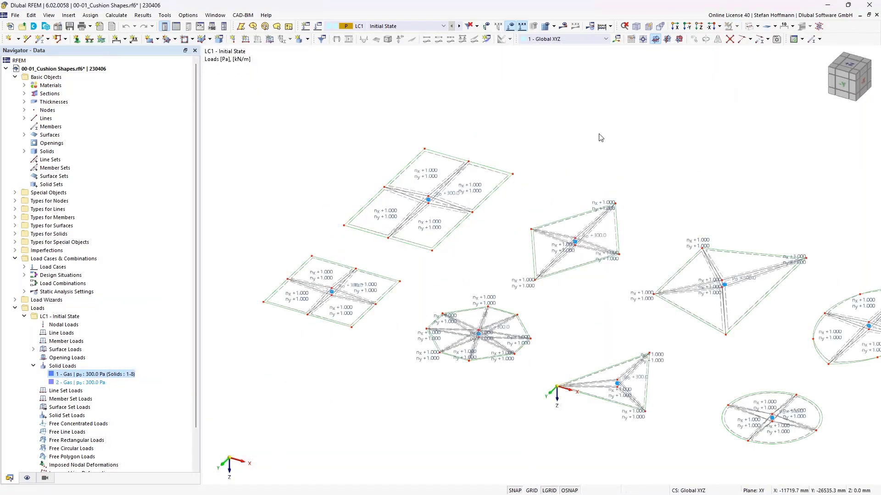
{"action": "key", "text": "F5"}
{"action": "key", "text": "Return"}
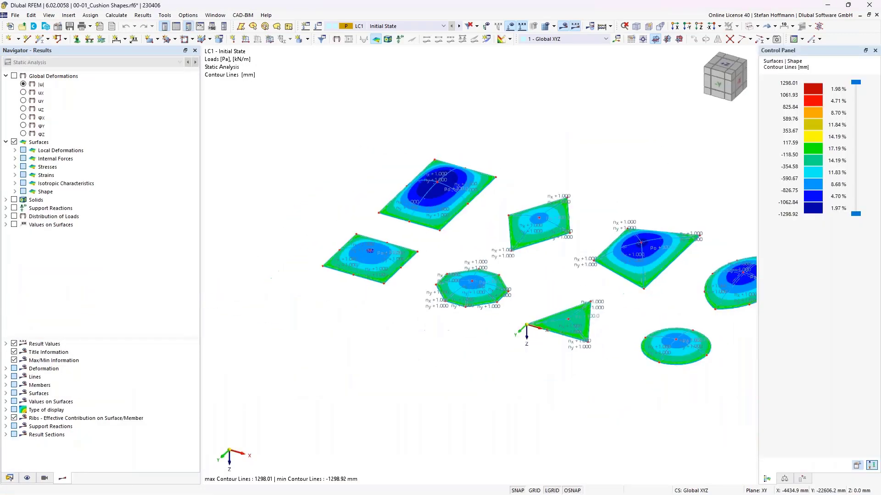
Hide the load display and expand the surface Shape results
{"action": "left_click", "coordinate": [508, 28]}
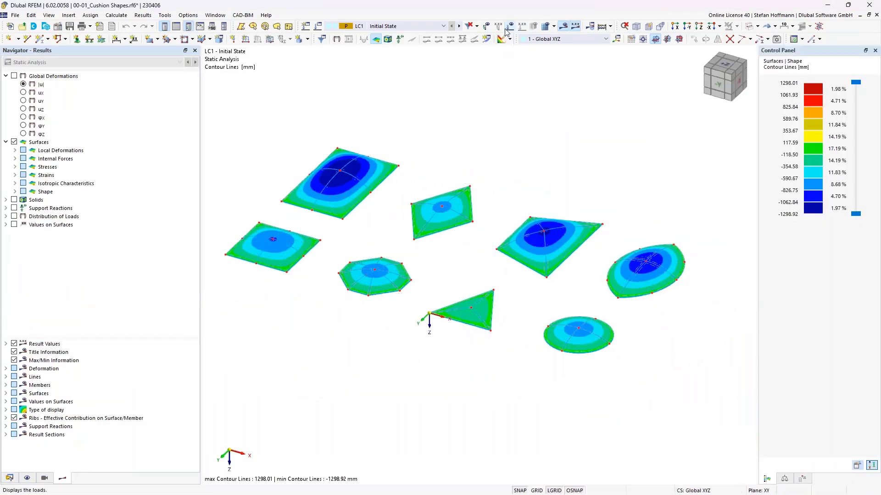
{"action": "middle_click_drag", "start_coordinate": [392, 173], "coordinate": [368, 161], "text": "ctrl"}
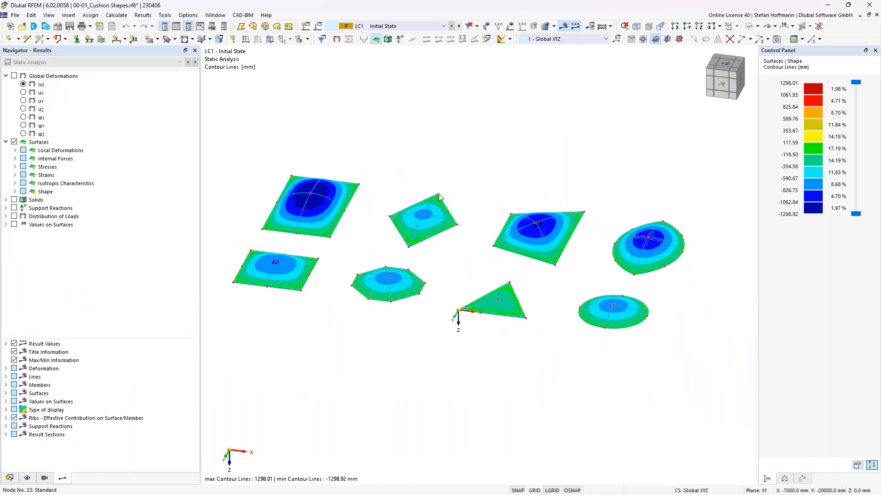
{"action": "left_click", "coordinate": [15, 191]}
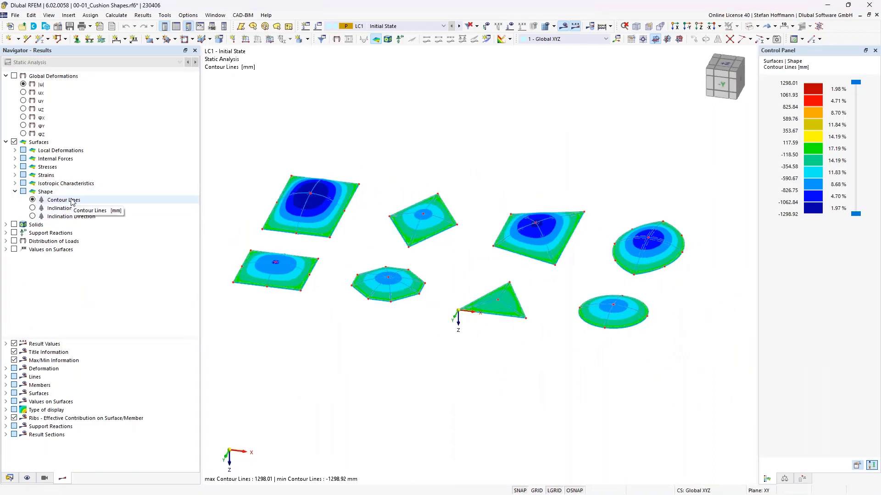
Check the Z coordinate of node 14 and close its settings without changes
{"action": "double_click", "coordinate": [330, 238]}
{"action": "left_click", "coordinate": [374, 243]}
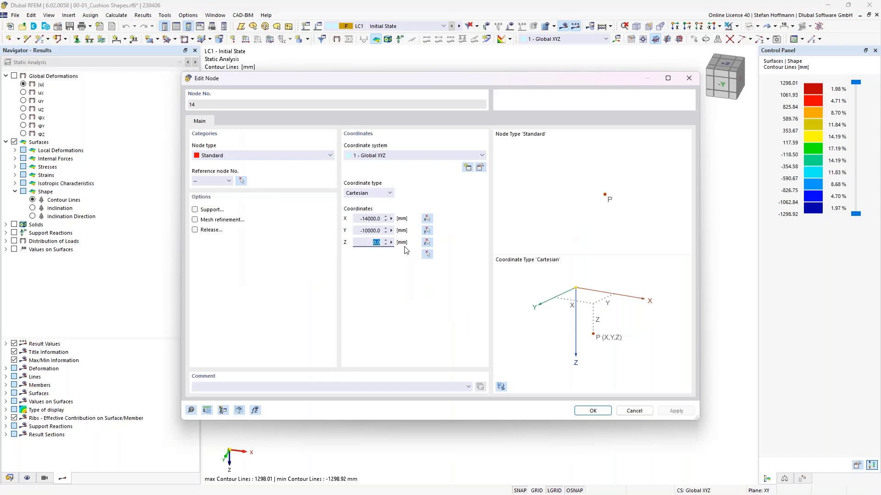
{"action": "key", "text": "Escape"}
View the cushions' contour-line shapes from the side and in perspective, and briefly show the load display
{"action": "middle_click_drag", "start_coordinate": [378, 251], "coordinate": [353, 212], "text": "ctrl"}
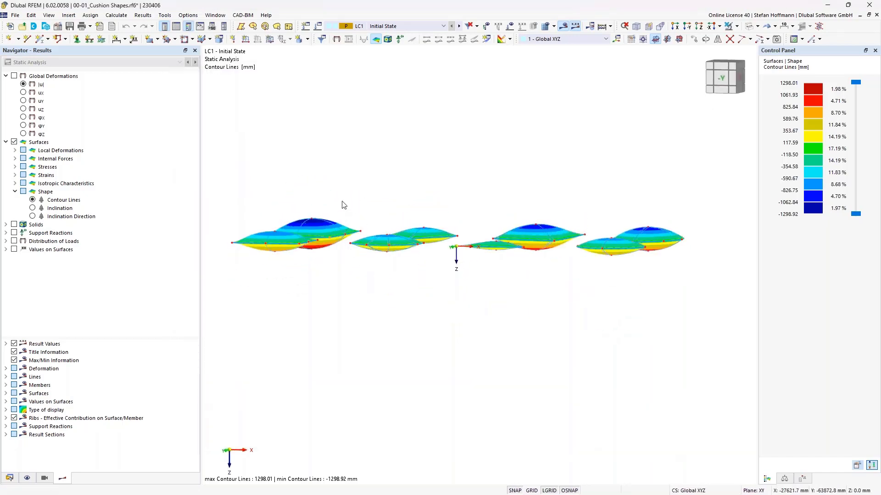
{"action": "middle_click_drag", "start_coordinate": [374, 196], "coordinate": [368, 229], "text": "ctrl"}
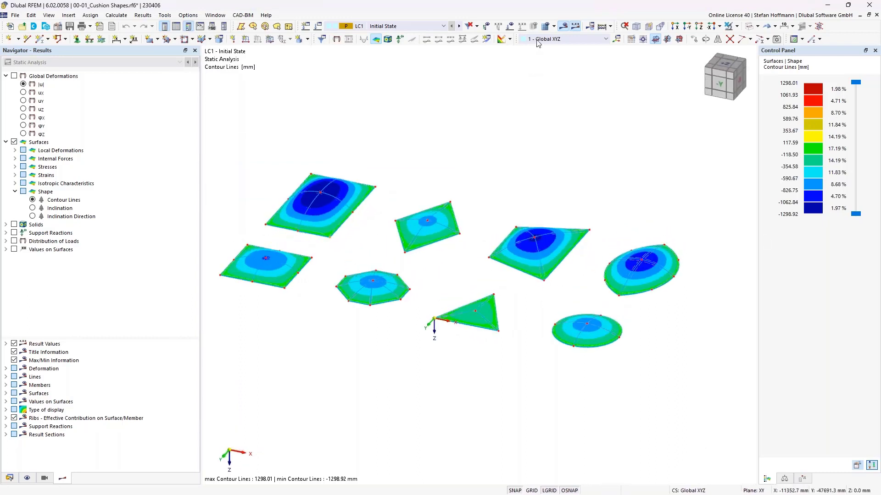
{"action": "left_click", "coordinate": [510, 26]}
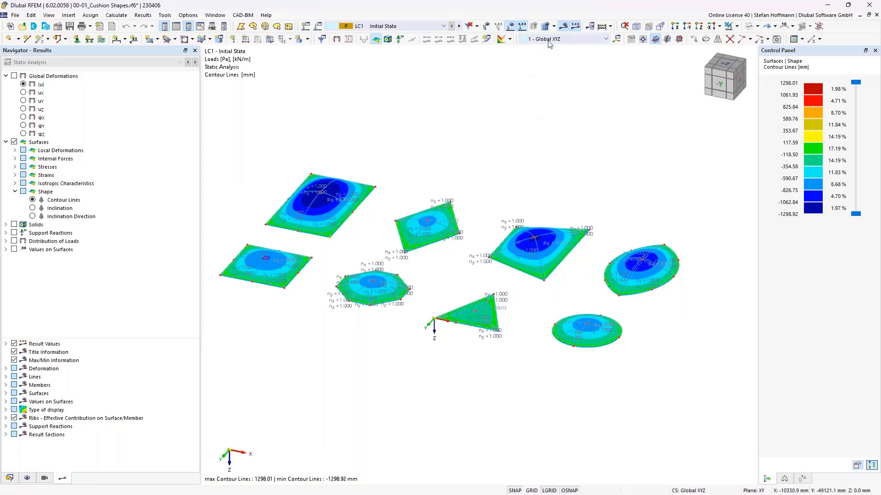
{"action": "left_click", "coordinate": [509, 25]}
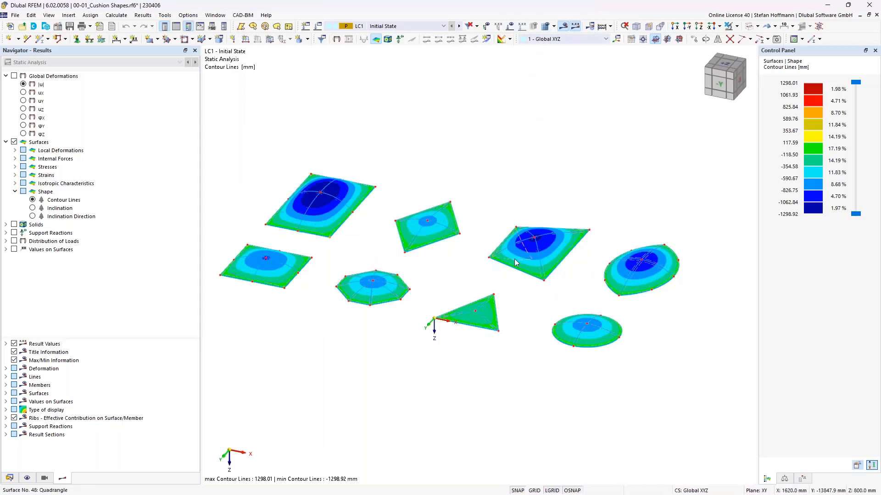
Display the global uz deformations and set the deformations display factor to 1.00
{"action": "mouse_move", "coordinate": [516, 261]}
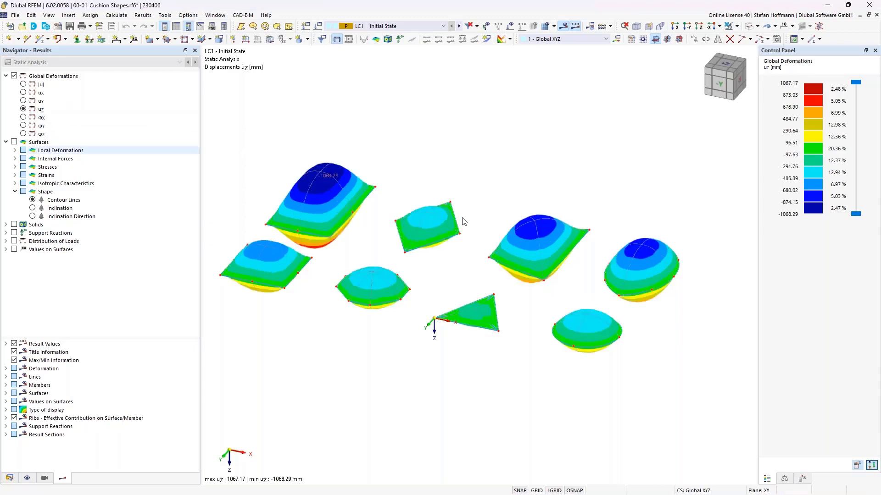
{"action": "left_click", "coordinate": [767, 479]}
{"action": "left_click", "coordinate": [856, 86]}
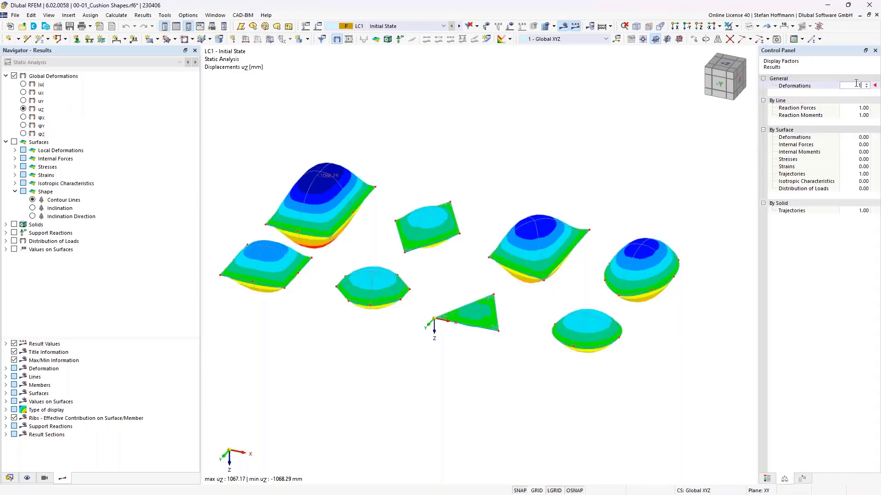
{"action": "key", "text": "Tab"}
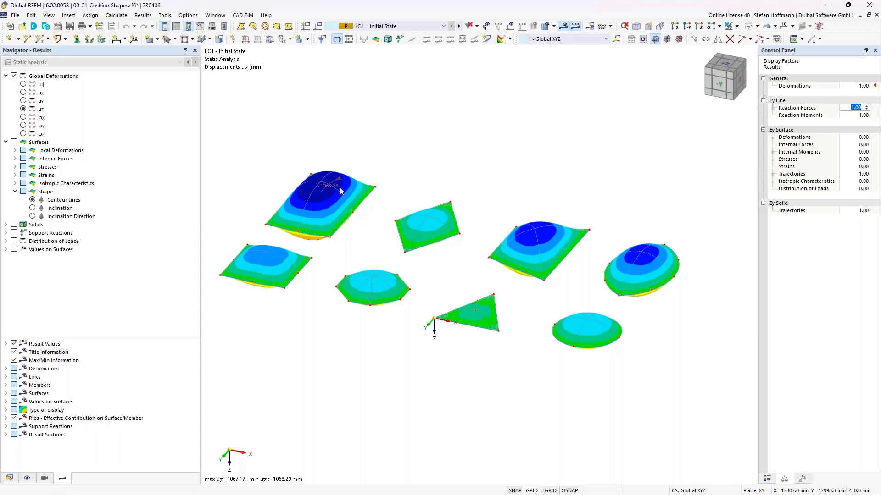
Examine the uz deformation of the largest cushion up close and switch back to the surface shape contour lines
{"action": "scroll", "coordinate": [323, 187], "scroll_direction": "up", "scroll_amount": 2}
{"action": "scroll", "coordinate": [320, 188], "scroll_direction": "up", "scroll_amount": 1}
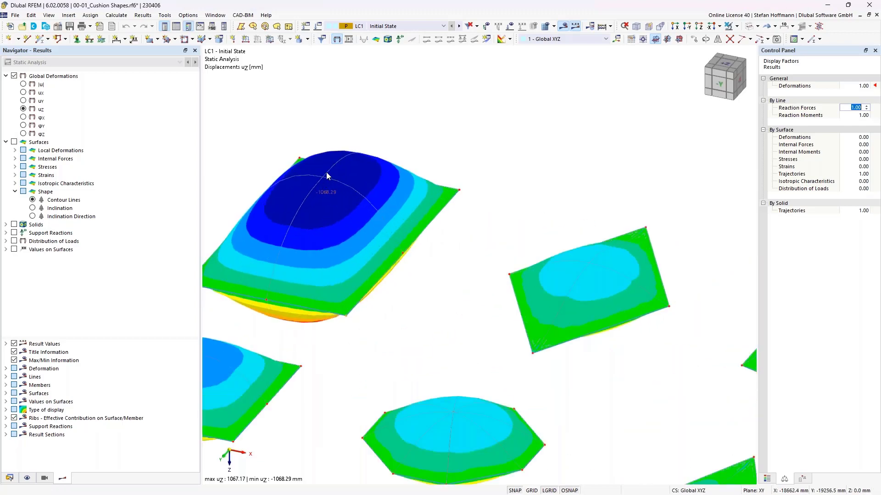
{"action": "left_click", "coordinate": [32, 200]}
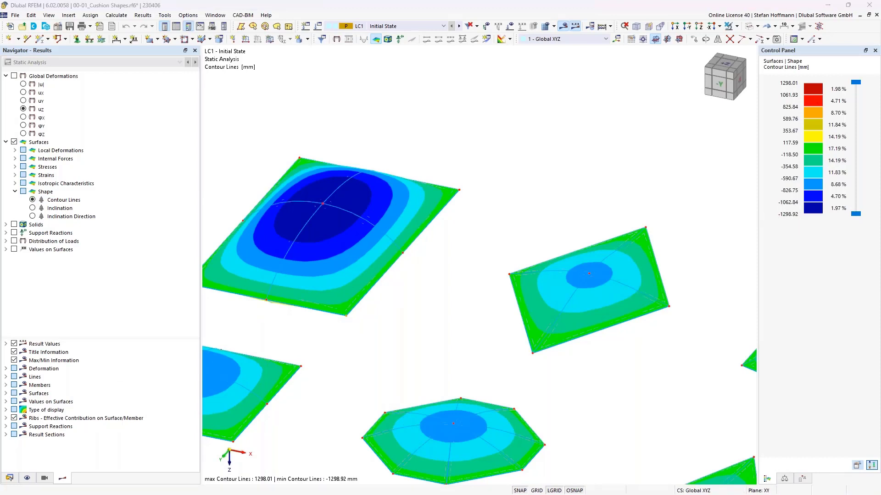
Switch to the 01-01_Sag-PR model and examine the form-finding loads on its octagonal cushions
{"action": "key", "text": "alt+Tab"}
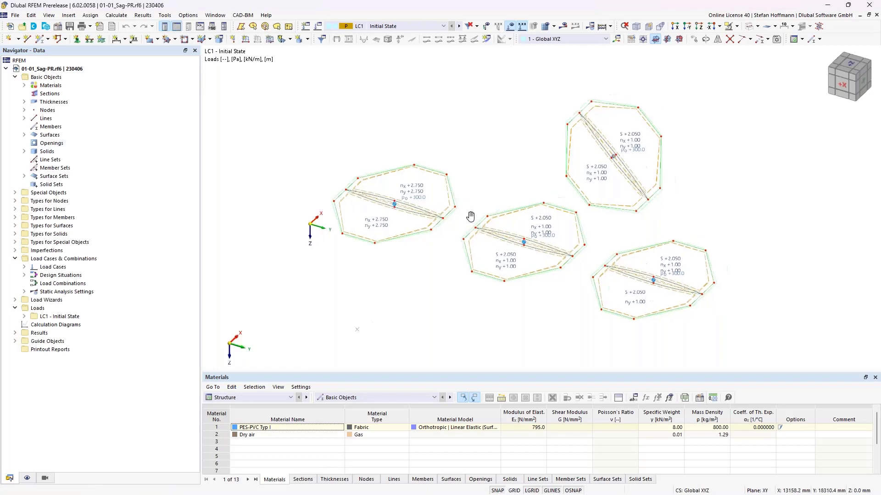
{"action": "middle_click_drag", "start_coordinate": [470, 216], "coordinate": [423, 244]}
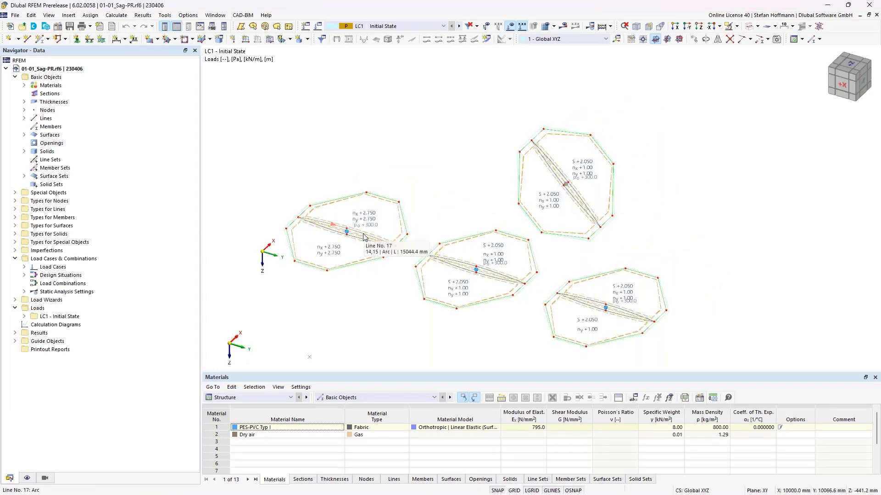
{"action": "middle_click_drag", "start_coordinate": [364, 241], "coordinate": [361, 258], "text": "ctrl"}
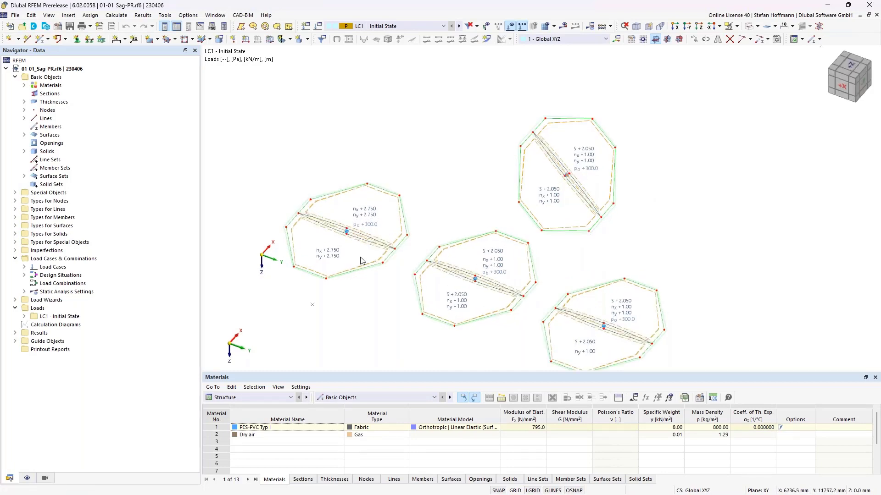
{"action": "middle_click_drag", "start_coordinate": [360, 261], "coordinate": [381, 238]}
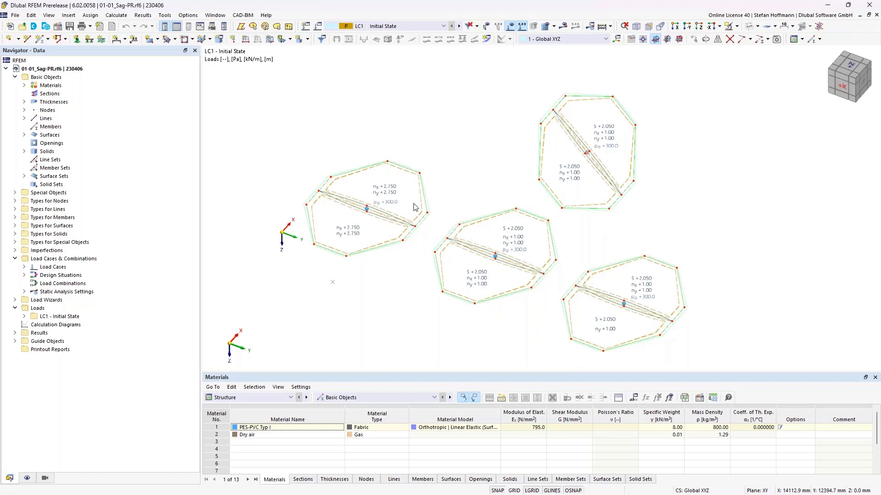
Review the force-defined form-finding load on surface set 2, focusing on the force along the x axis
{"action": "double_click", "coordinate": [390, 198]}
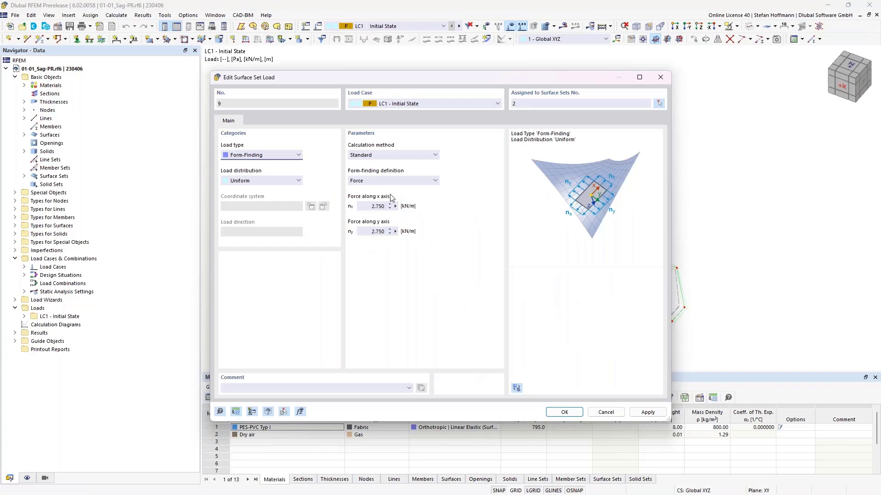
{"action": "double_click", "coordinate": [379, 206]}
{"action": "key", "text": "Return"}
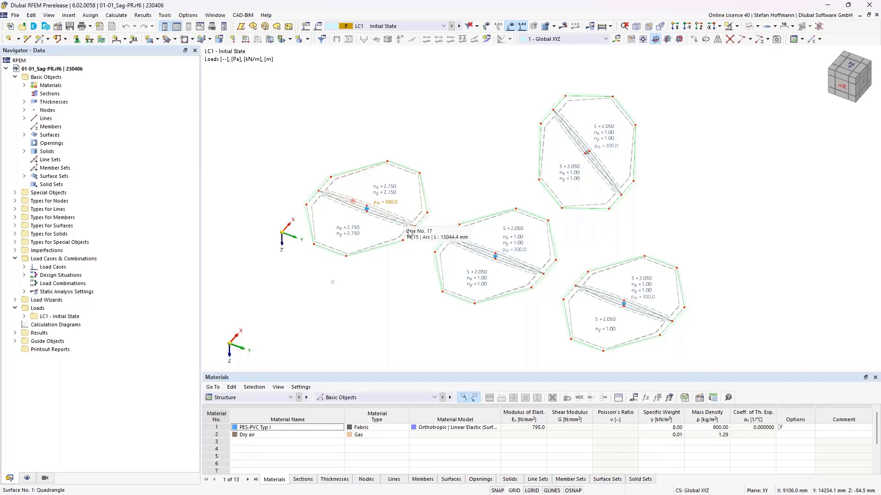
Open the form-finding load on surface set 3 and choose Sag as its form-finding definition
{"action": "middle_click_drag", "start_coordinate": [407, 235], "coordinate": [406, 229], "text": "ctrl"}
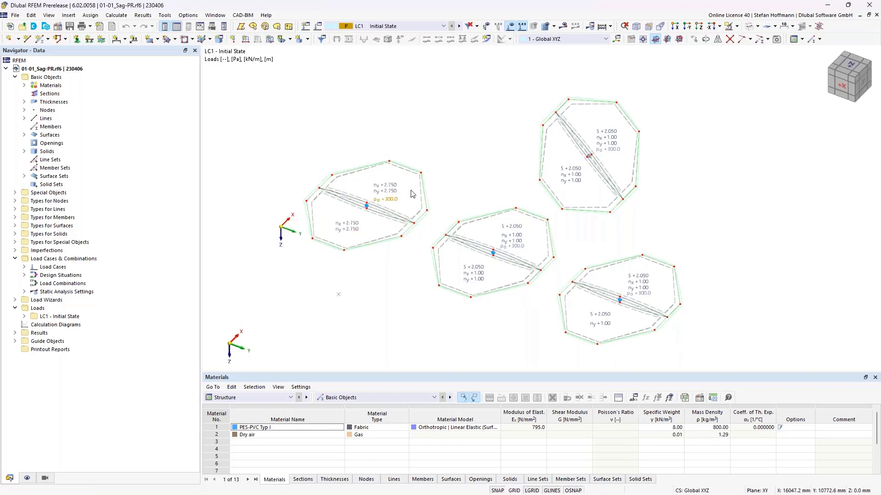
{"action": "scroll", "coordinate": [509, 229], "scroll_direction": "up", "scroll_amount": 2}
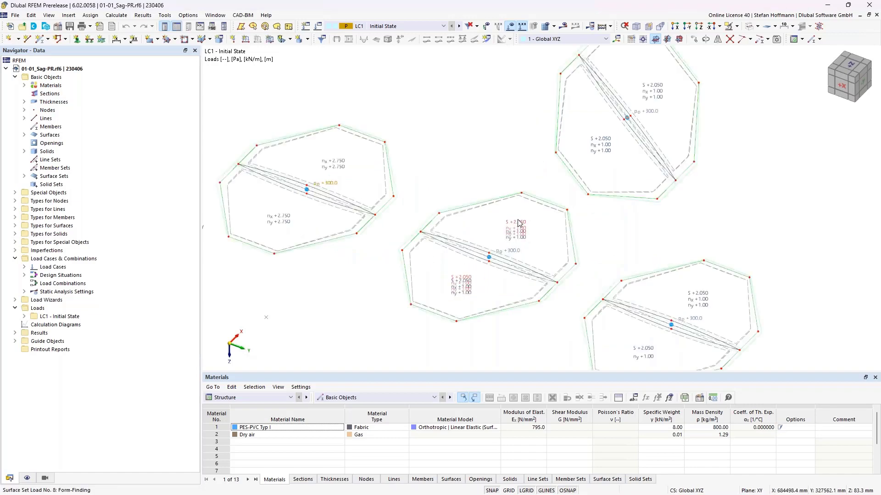
{"action": "double_click", "coordinate": [519, 223]}
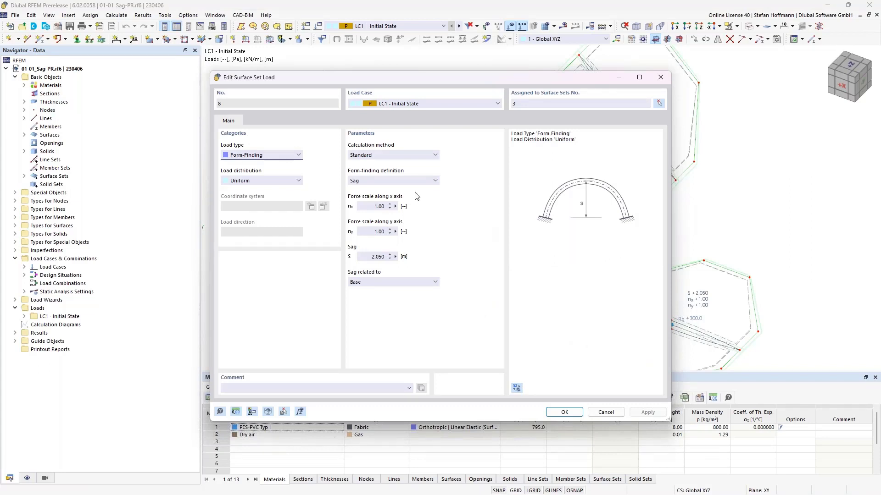
{"action": "left_click", "coordinate": [383, 182]}
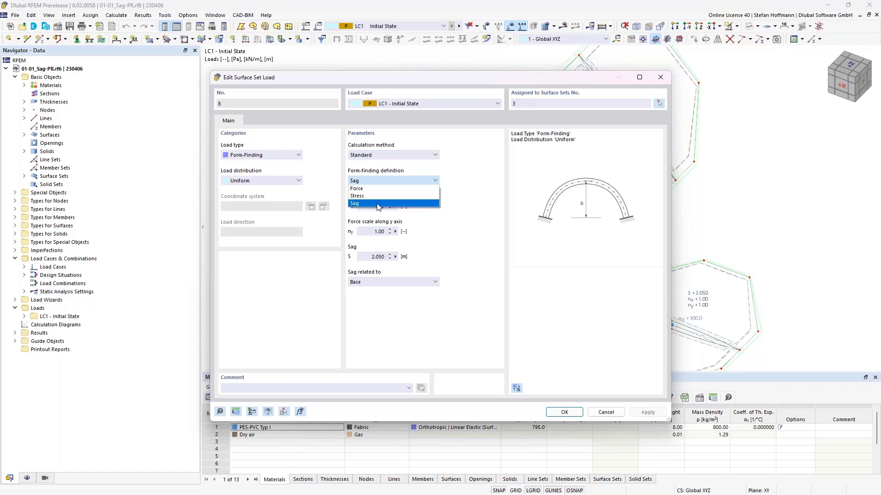
{"action": "left_click", "coordinate": [378, 204]}
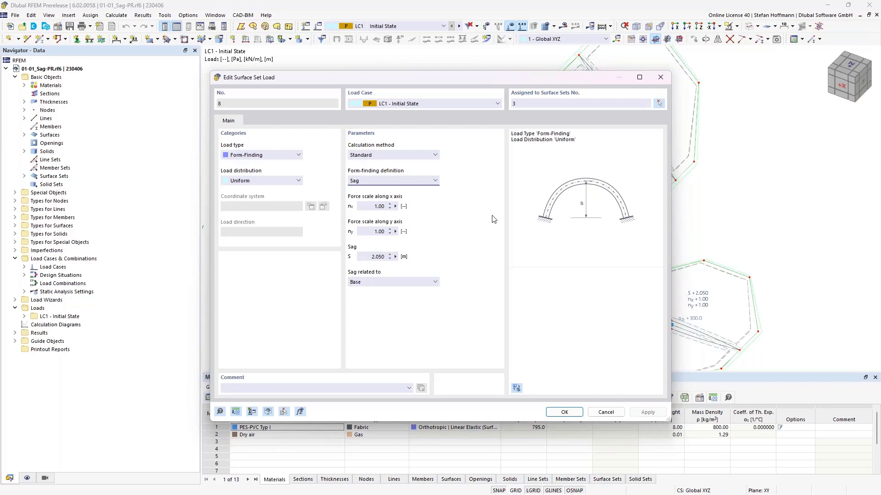
Review the x and y force scales, the sag value and the available sag reference options, keeping Base
{"action": "left_click", "coordinate": [376, 207]}
{"action": "left_click", "coordinate": [376, 233]}
{"action": "key", "text": "Tab"}
{"action": "left_click", "coordinate": [369, 283]}
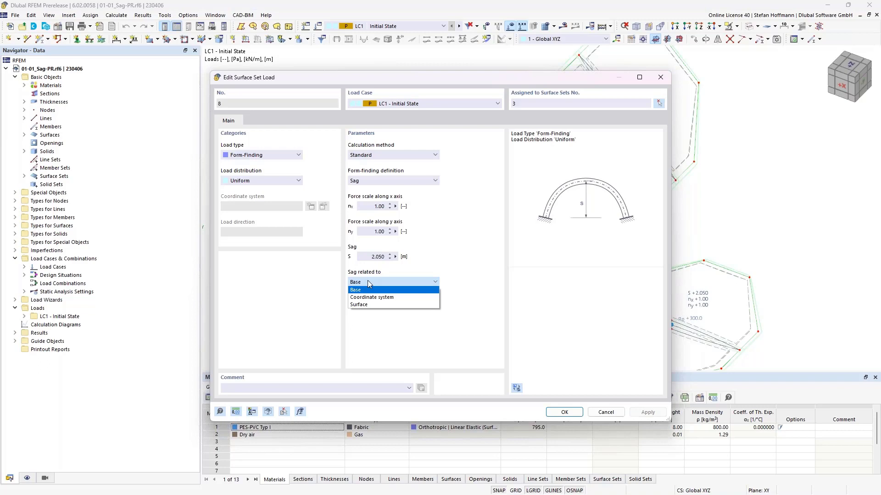
{"action": "left_click", "coordinate": [550, 204]}
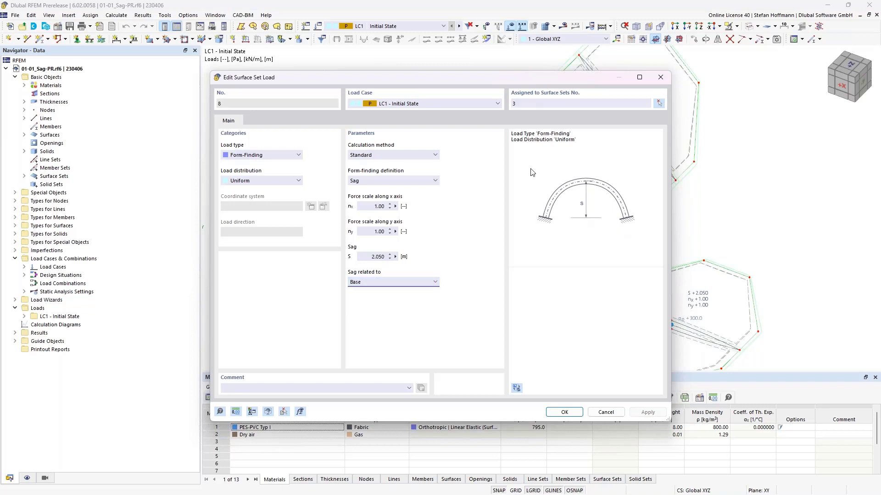
Capture the Edit Surface Set Load dialog into Snagit Editor and draw a horizontal red base line below the arch diagram
{"action": "key", "text": "Print"}
{"action": "left_click", "coordinate": [454, 89]}
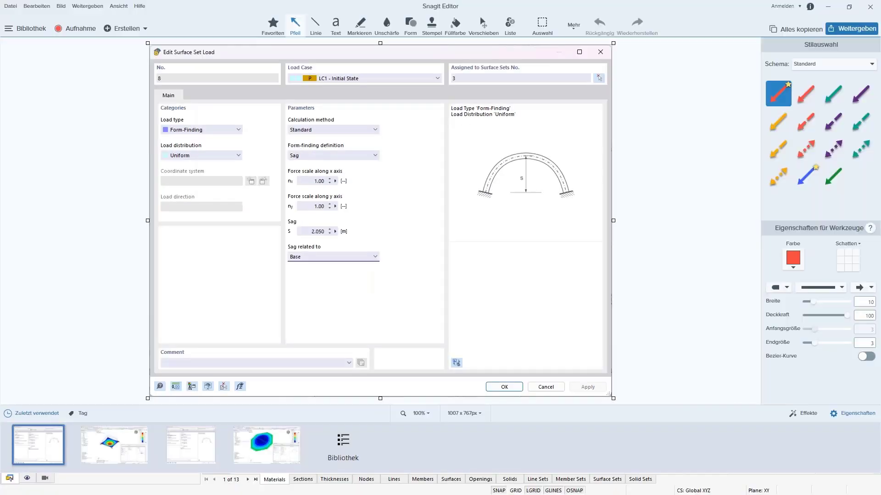
{"action": "left_click", "coordinate": [316, 22]}
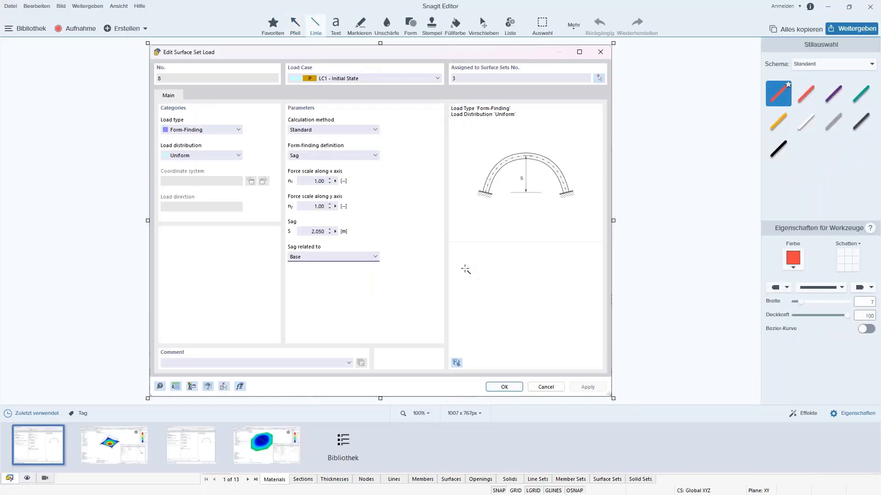
{"action": "left_click_drag", "start_coordinate": [444, 280], "coordinate": [558, 280]}
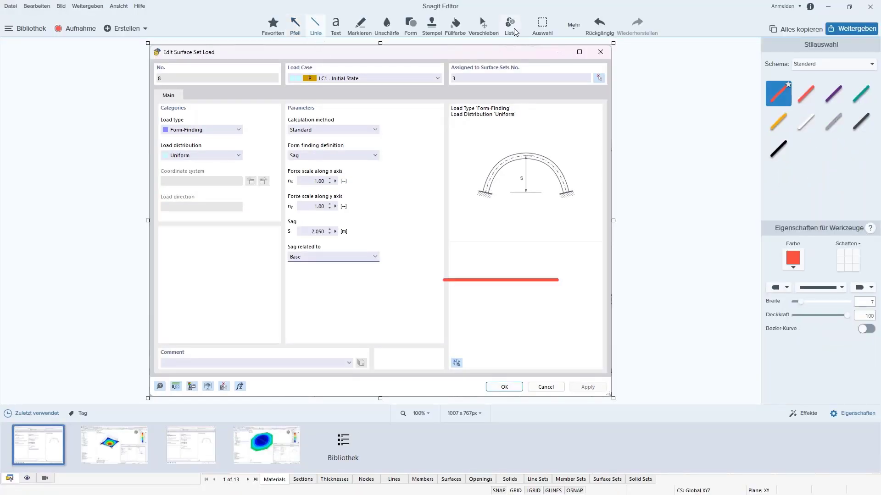
Sketch a red freehand dome on the base line with a sag line from its crown to the base
{"action": "left_click", "coordinate": [574, 31]}
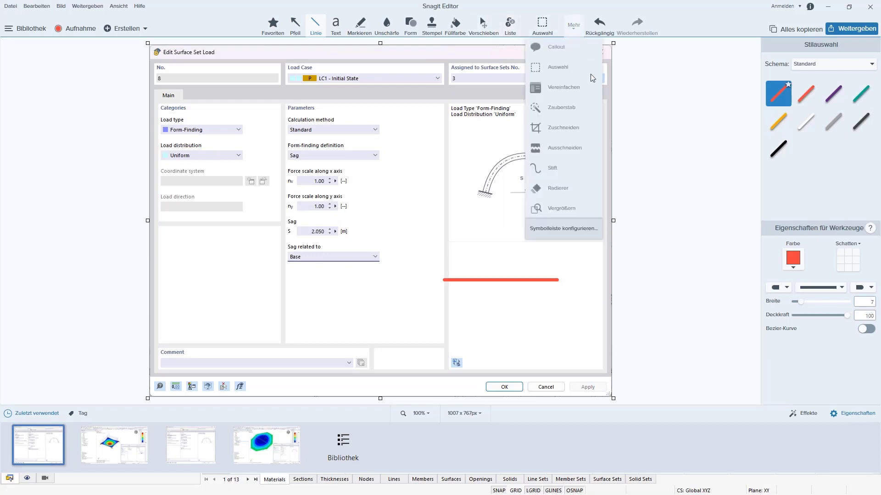
{"action": "left_click", "coordinate": [559, 173]}
{"action": "mouse_move", "coordinate": [443, 279]}
{"action": "left_mouse_down"}
{"action": "mouse_move", "coordinate": [455, 235]}
{"action": "mouse_move", "coordinate": [539, 229]}
{"action": "mouse_move", "coordinate": [555, 279]}
{"action": "left_mouse_up"}
{"action": "left_click_drag", "start_coordinate": [499, 279], "coordinate": [496, 222]}
{"action": "key", "text": "ctrl+z"}
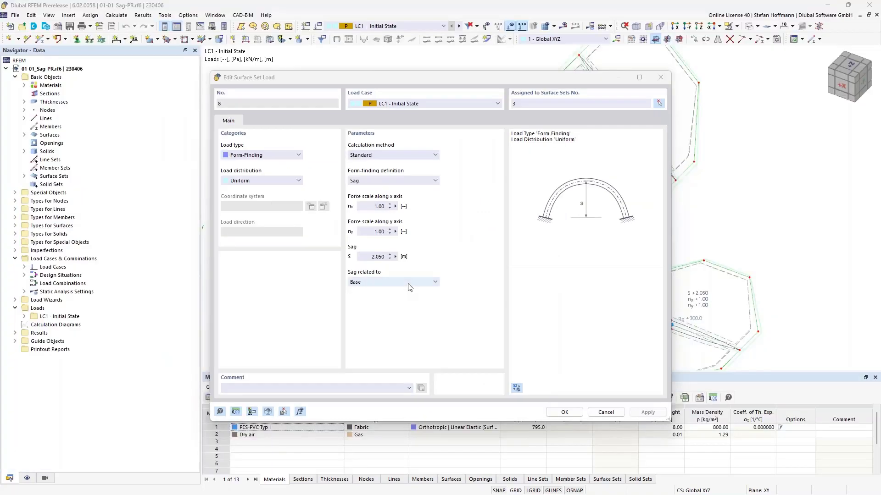
Return to RFEM and relate the sag of the surface set load to the coordinate system
{"action": "left_click", "coordinate": [409, 287]}
{"action": "left_click", "coordinate": [408, 303]}
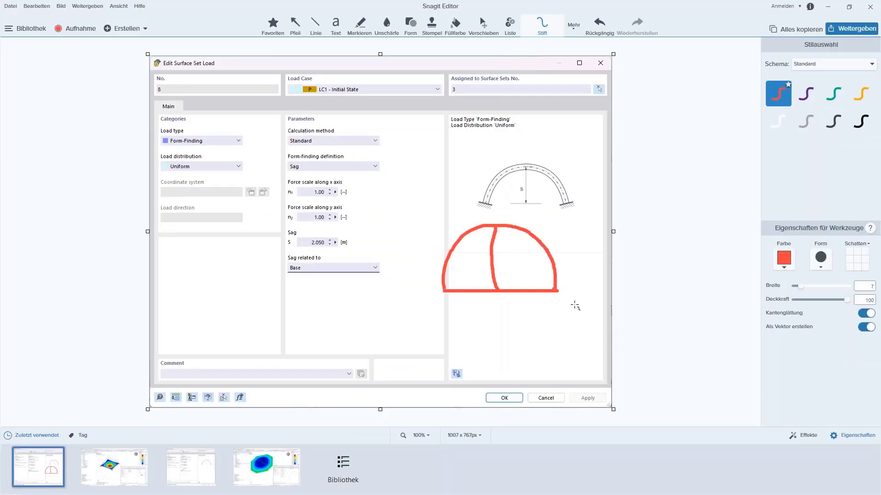
Return to Snagit Editor and draw three horizontal red lines at different heights beside the dome sketch
{"action": "left_click", "coordinate": [320, 31]}
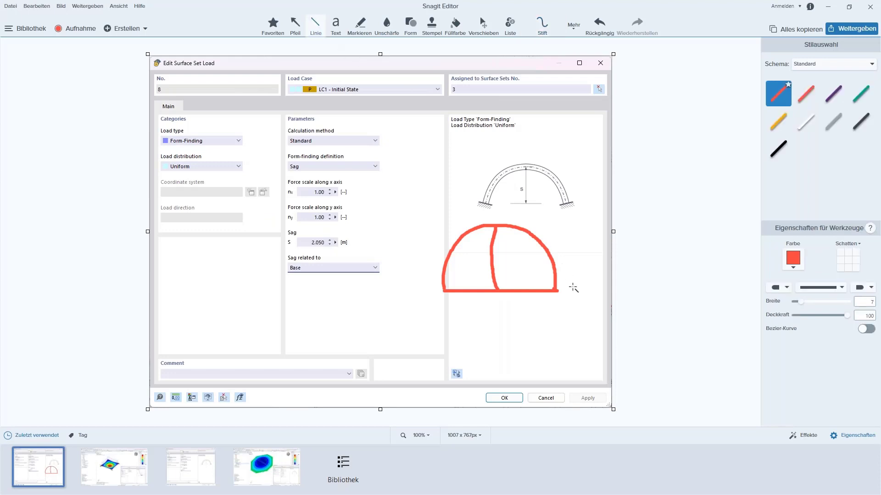
{"action": "left_click_drag", "start_coordinate": [573, 291], "coordinate": [683, 290]}
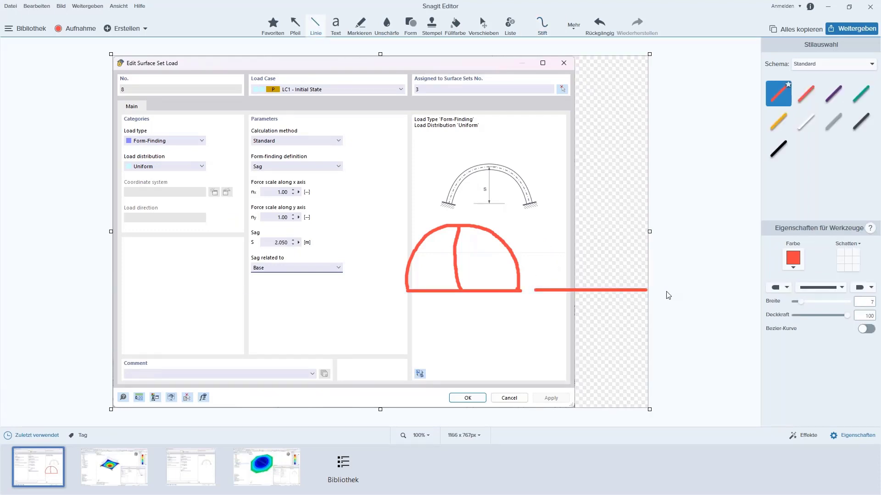
{"action": "left_click_drag", "start_coordinate": [534, 253], "coordinate": [644, 253]}
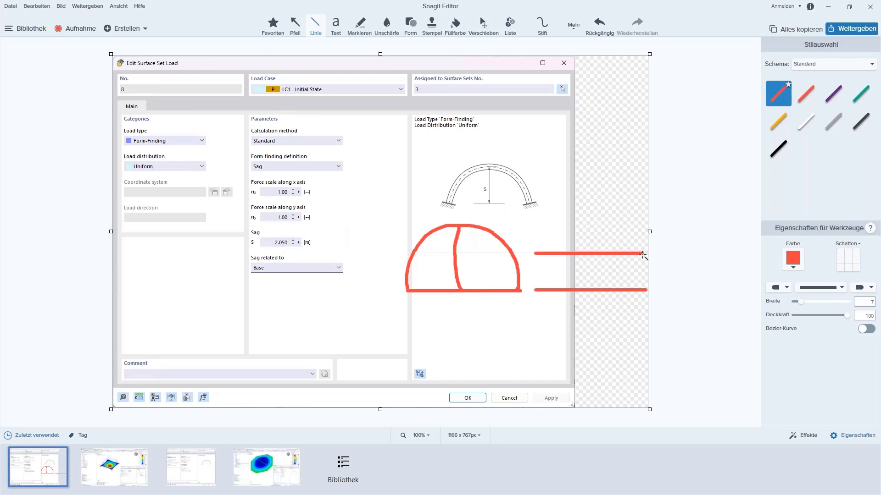
{"action": "left_click_drag", "start_coordinate": [535, 334], "coordinate": [647, 334]}
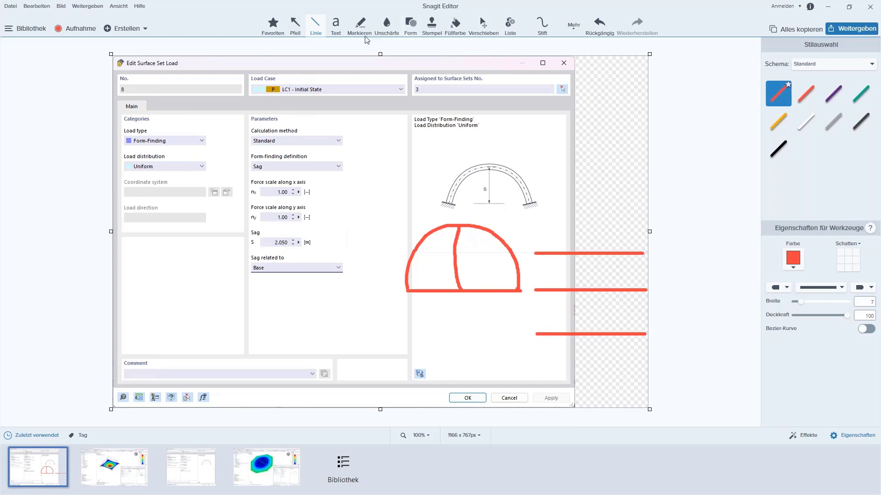
Add red upward arrows starting at the highest and lowest reference lines, and return to RFEM
{"action": "left_click", "coordinate": [295, 23]}
{"action": "left_click_drag", "start_coordinate": [589, 253], "coordinate": [588, 210]}
{"action": "left_click_drag", "start_coordinate": [614, 334], "coordinate": [614, 209]}
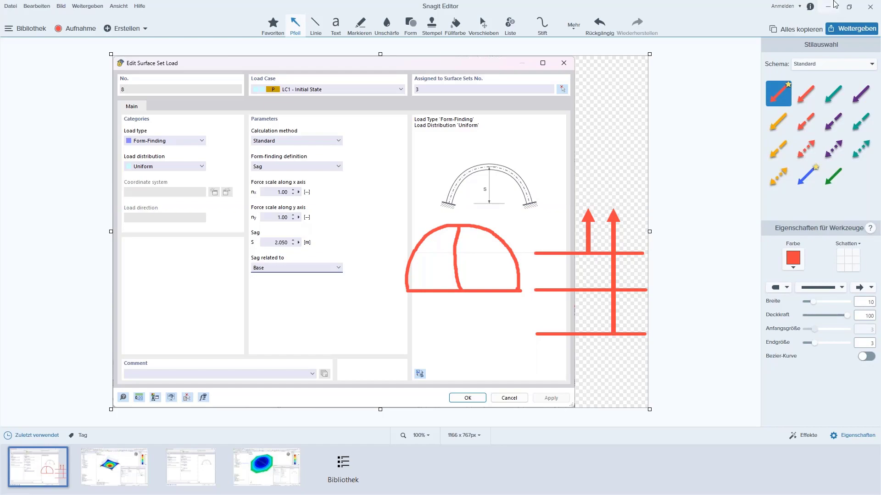
{"action": "left_click", "coordinate": [831, 7]}
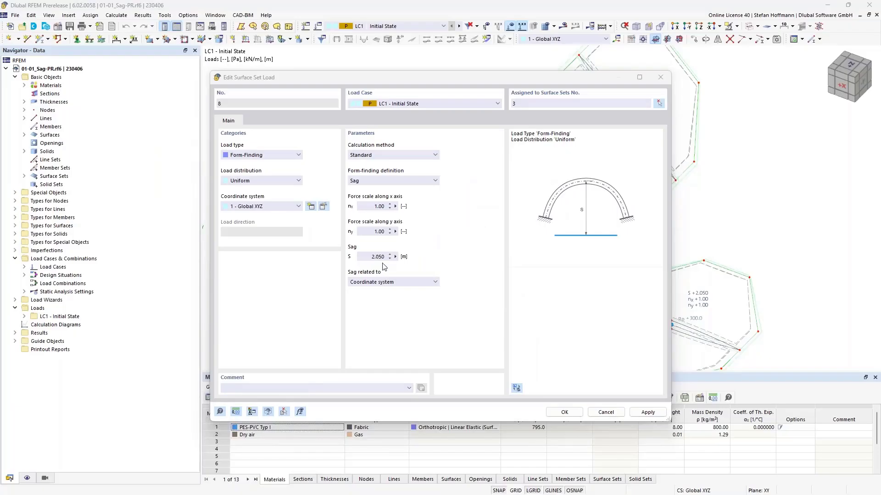
Discard the surface set load editing and calculate the initial state of the cushion model
{"action": "left_click", "coordinate": [604, 411]}
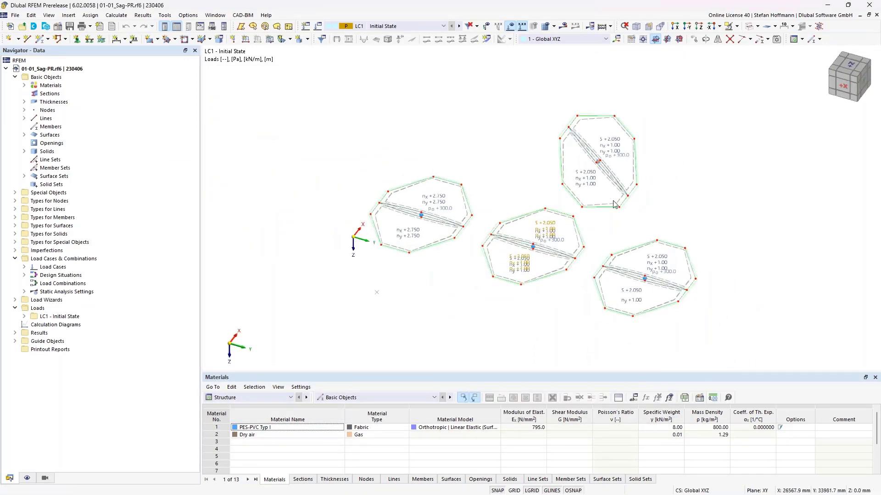
{"action": "left_click", "coordinate": [679, 41]}
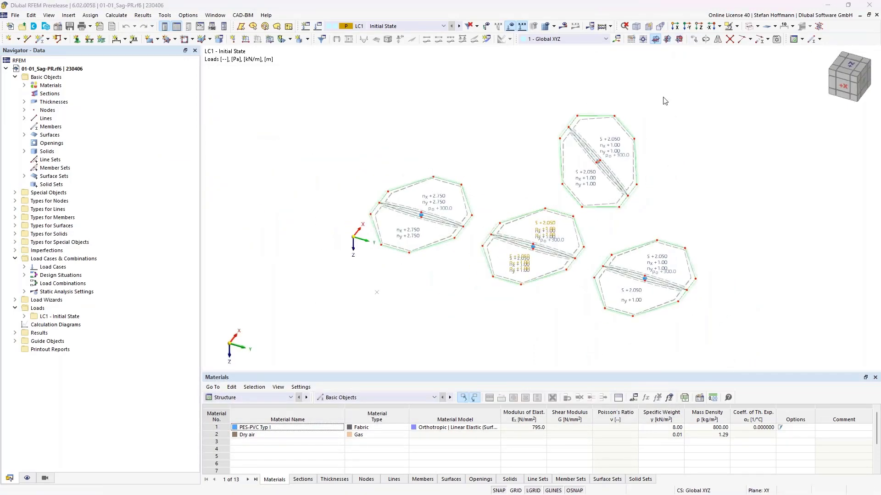
{"action": "left_click", "coordinate": [488, 290]}
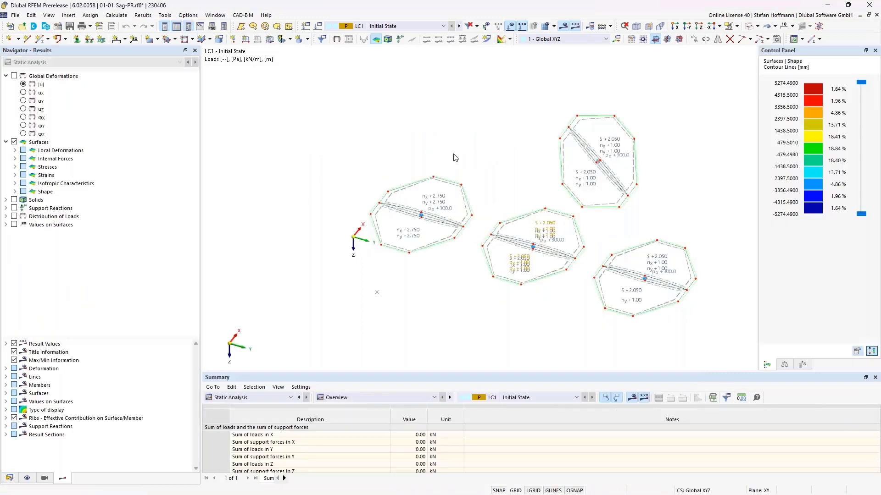
Isolate the force-defined cushion and the neighbouring sag-defined cushion, and compare their shape contours and form-finding loads
{"action": "middle_click_drag", "start_coordinate": [540, 188], "coordinate": [418, 204], "text": "ctrl"}
{"action": "left_click_drag", "start_coordinate": [360, 95], "coordinate": [491, 240]}
{"action": "middle_click_drag", "start_coordinate": [491, 240], "coordinate": [607, 173], "text": "ctrl"}
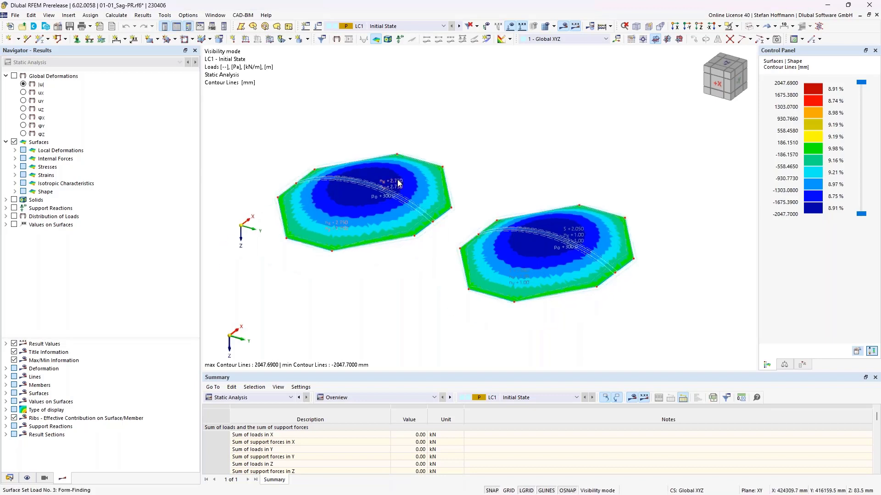
{"action": "mouse_move", "coordinate": [399, 189]}
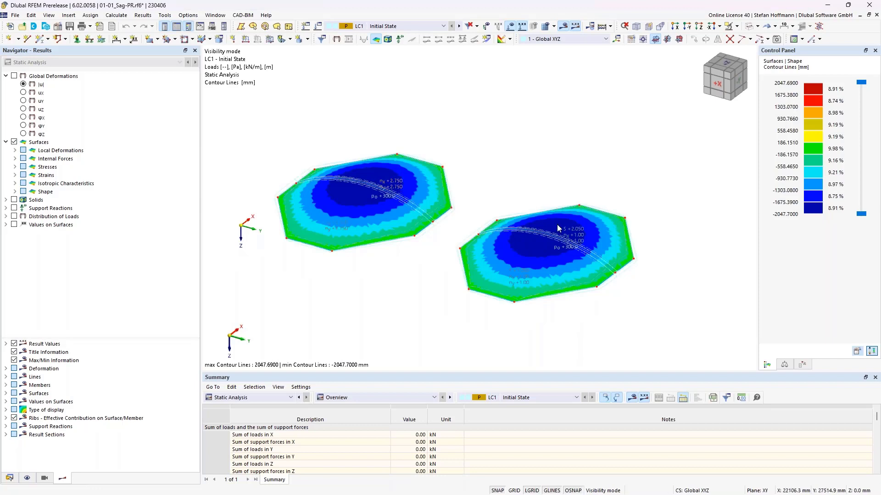
{"action": "mouse_move", "coordinate": [580, 233]}
Display the basic internal force nx on the two isolated cushions
{"action": "left_click", "coordinate": [15, 167]}
{"action": "left_click", "coordinate": [21, 159]}
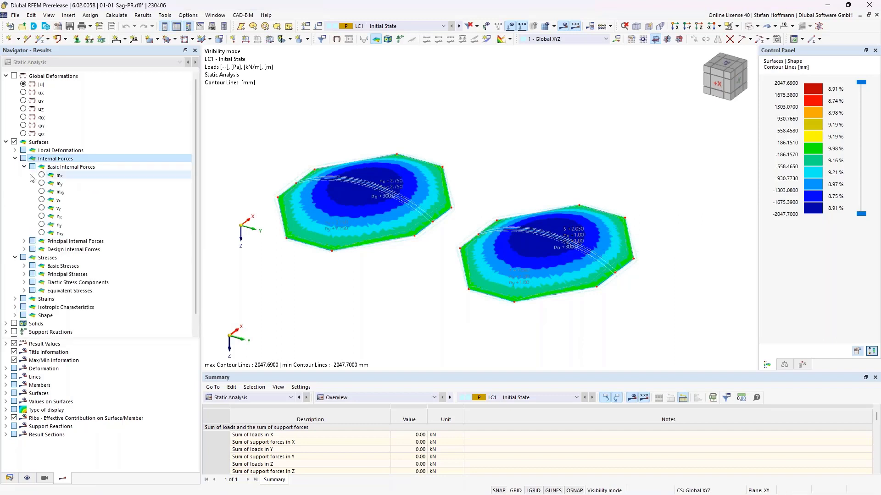
{"action": "left_click", "coordinate": [41, 217]}
{"action": "middle_click_drag", "start_coordinate": [450, 189], "coordinate": [448, 202], "text": "ctrl"}
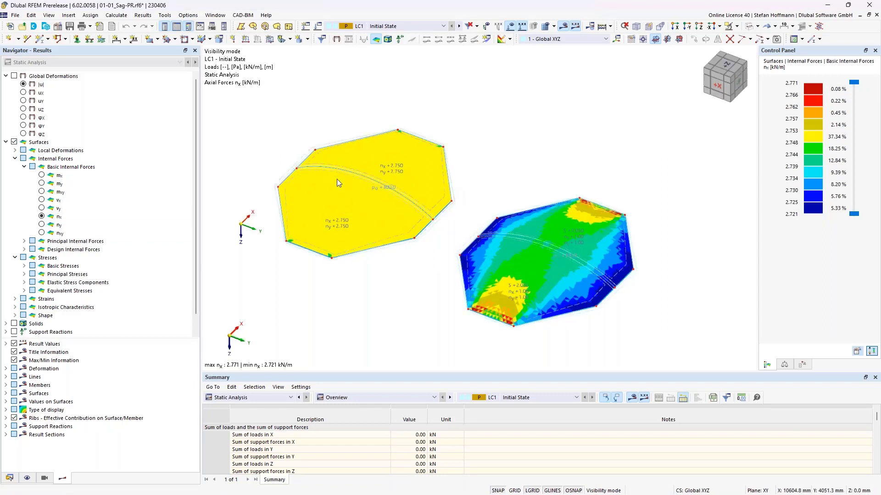
Check the result smoothing type for surfaces without changing it, and display the axial force ny of both cushions
{"action": "left_click", "coordinate": [116, 15]}
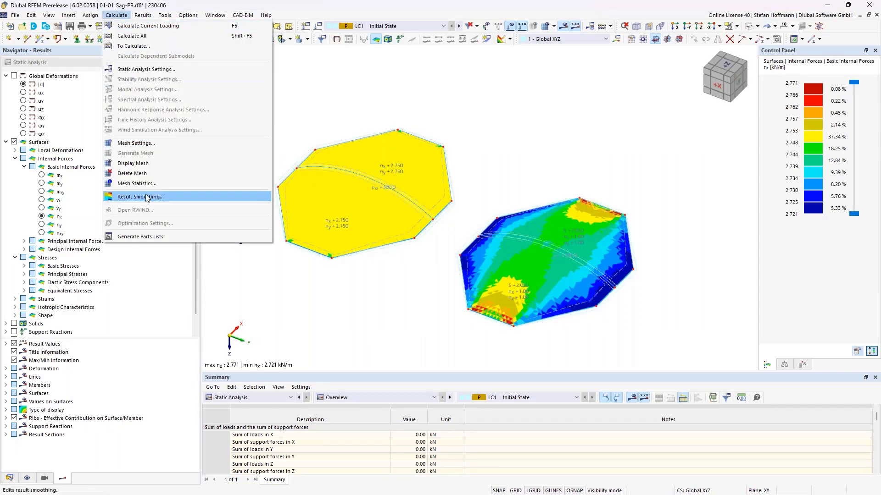
{"action": "left_click", "coordinate": [173, 196]}
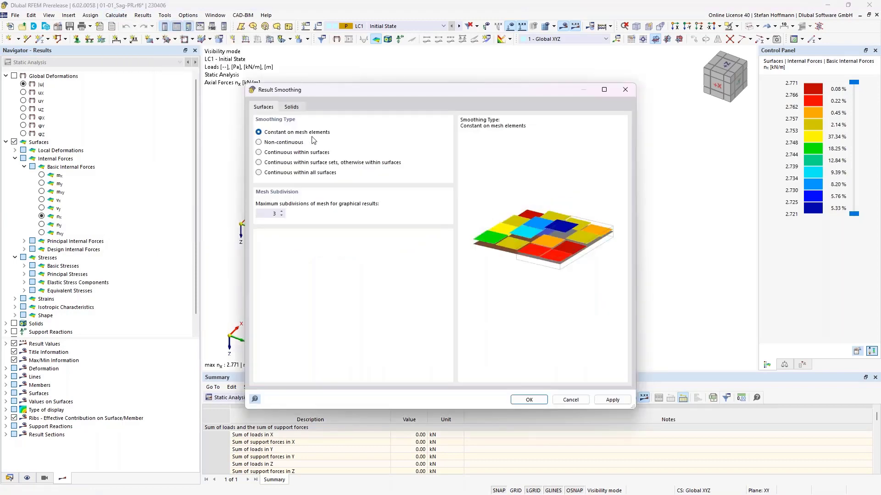
{"action": "key", "text": "Escape"}
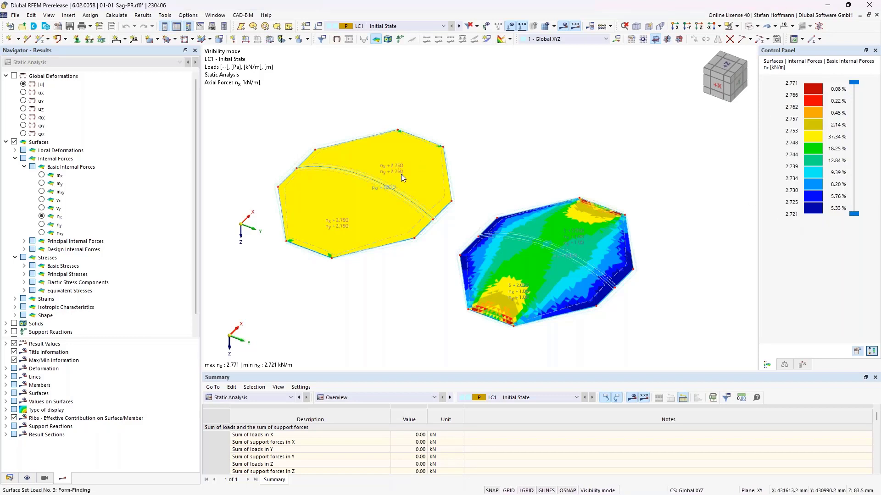
{"action": "left_click", "coordinate": [42, 224]}
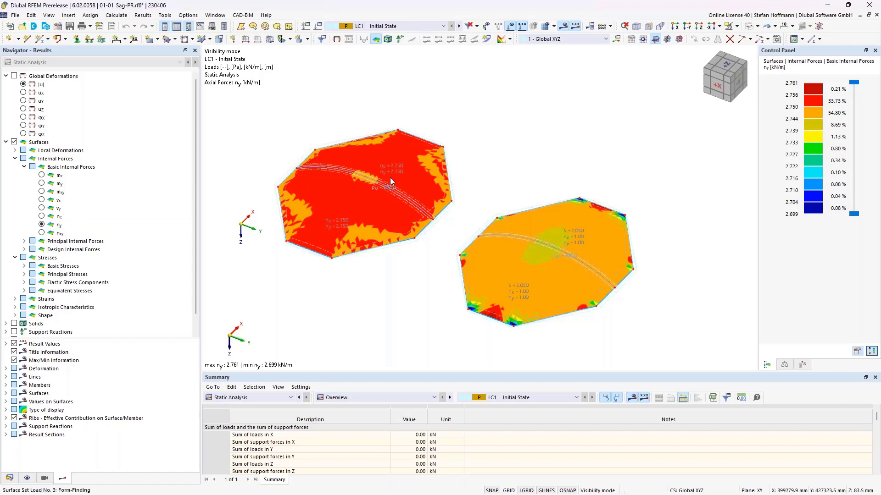
Show all cushions again and open the surface set load of the inclined cushion for review
{"action": "left_click", "coordinate": [736, 27]}
{"action": "left_click", "coordinate": [738, 86]}
{"action": "middle_click_drag", "start_coordinate": [598, 239], "coordinate": [551, 202]}
{"action": "double_click", "coordinate": [610, 114]}
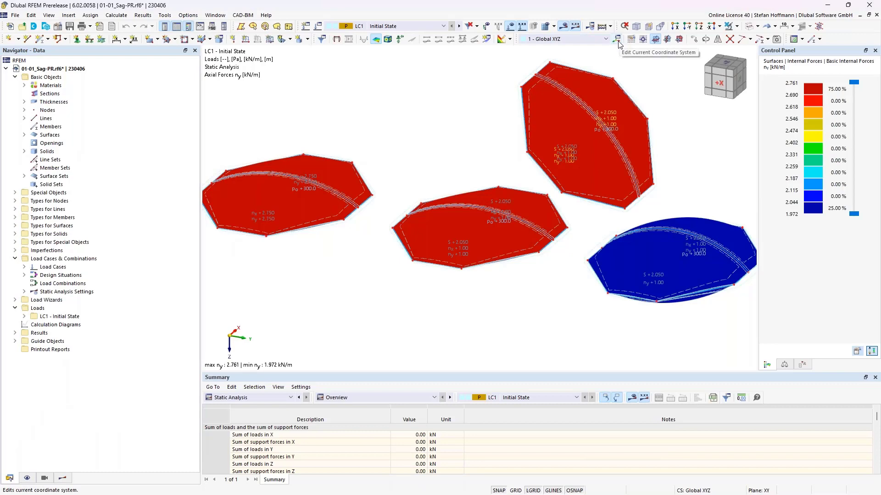
Look over the list of defined coordinate systems and make the 3 Points coordinate system (no. 7) active
{"action": "left_click", "coordinate": [617, 40]}
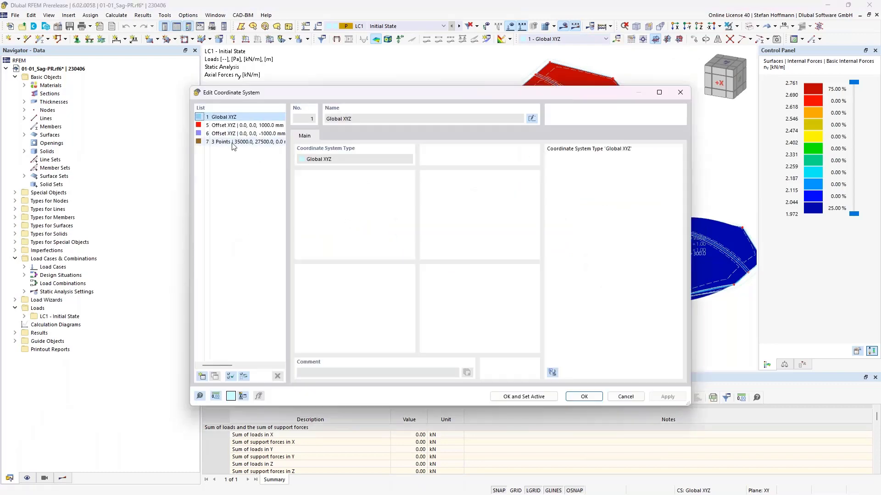
{"action": "key", "text": "Escape"}
{"action": "left_click", "coordinate": [15, 342]}
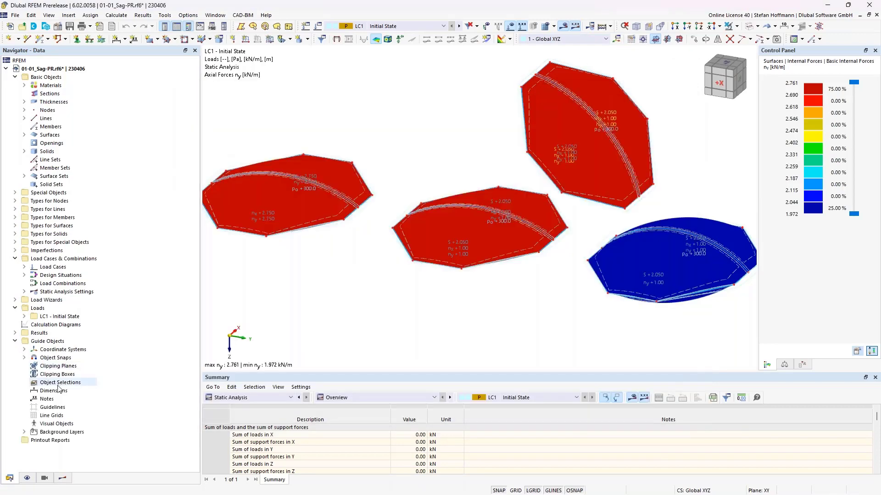
{"action": "left_click", "coordinate": [24, 349]}
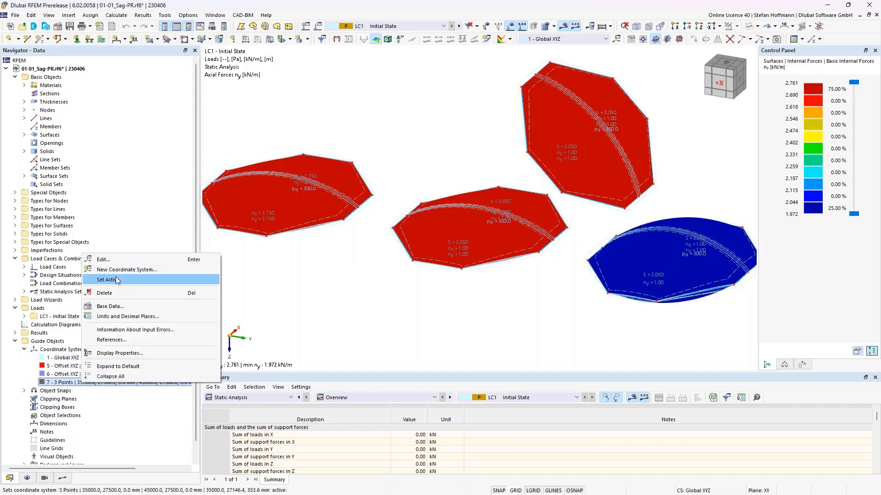
{"action": "left_click", "coordinate": [115, 280]}
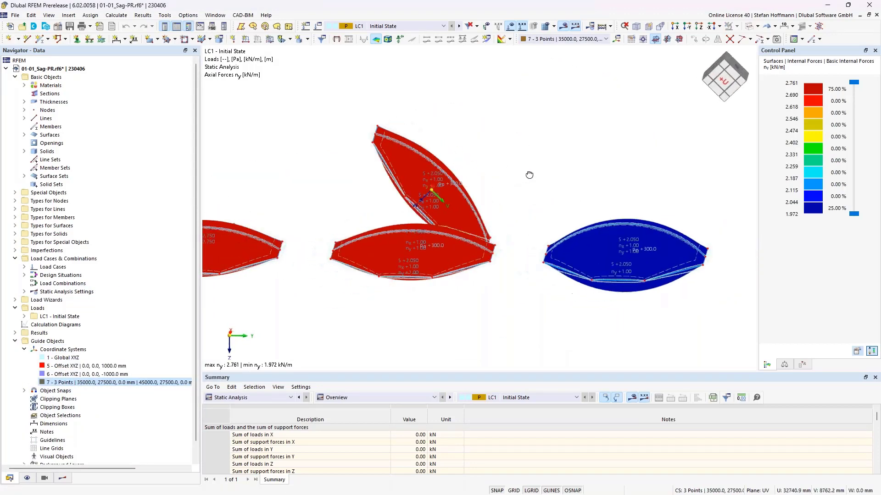
Examine how the axes of the active 3 Points coordinate system are oriented relative to the inclined cushion
{"action": "scroll", "coordinate": [419, 194], "scroll_direction": "up", "scroll_amount": 5}
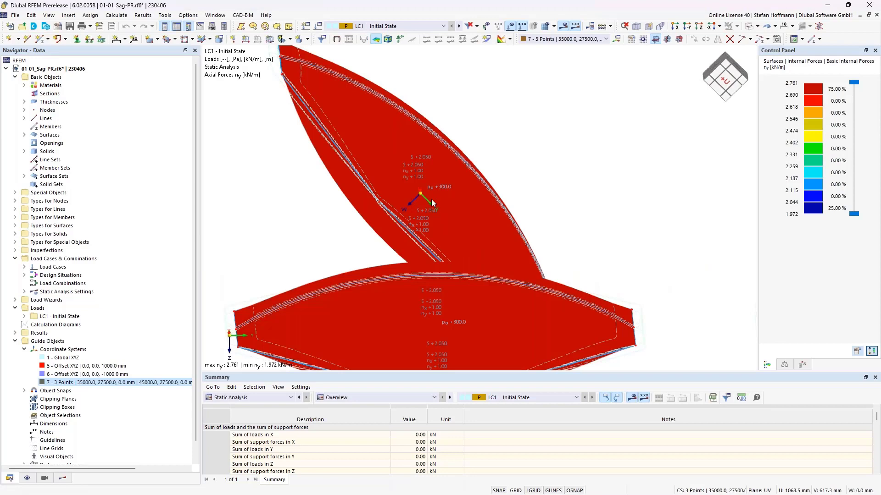
{"action": "scroll", "coordinate": [431, 199], "scroll_direction": "down", "scroll_amount": 3}
{"action": "middle_click_drag", "start_coordinate": [461, 202], "coordinate": [471, 161], "text": "ctrl"}
{"action": "scroll", "coordinate": [538, 158], "scroll_direction": "down", "scroll_amount": 1}
{"action": "scroll", "coordinate": [538, 158], "scroll_direction": "down", "scroll_amount": 1}
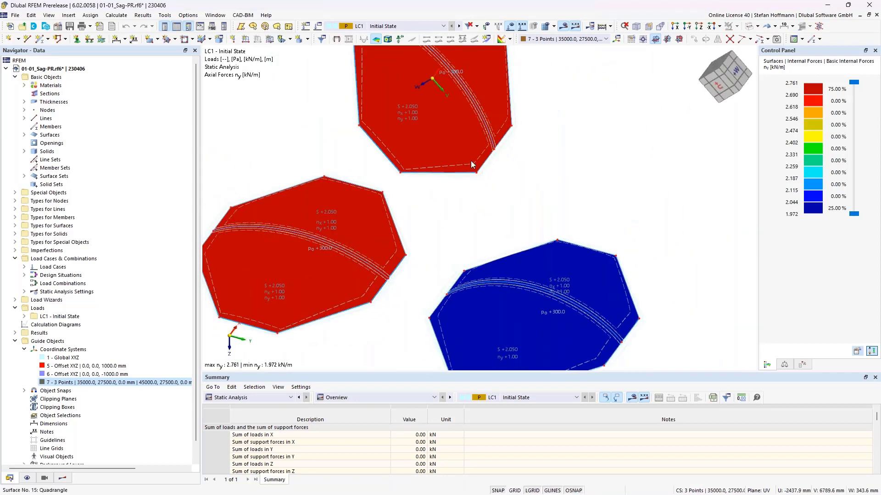
{"action": "scroll", "coordinate": [470, 160], "scroll_direction": "down", "scroll_amount": 4}
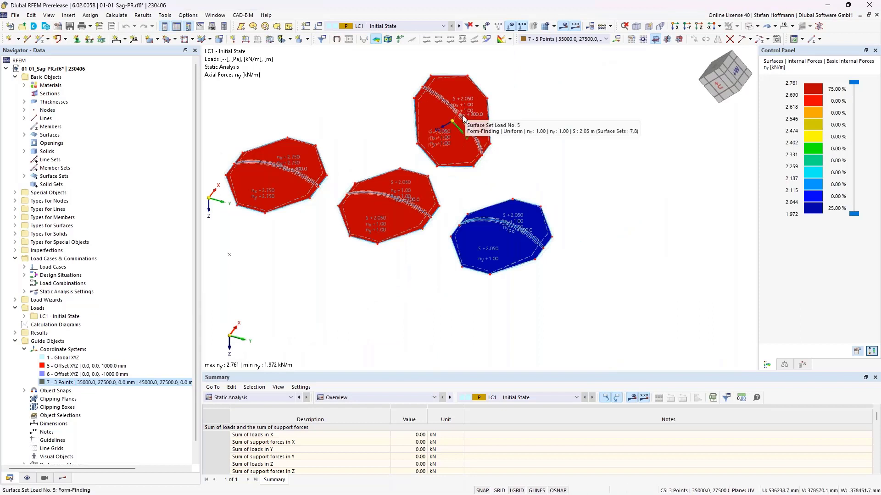
Isolate the last cushion in the horizontal row and display the contour lines of its shape
{"action": "left_click_drag", "start_coordinate": [444, 193], "coordinate": [595, 302]}
{"action": "left_click", "coordinate": [737, 26]}
{"action": "left_click", "coordinate": [745, 38]}
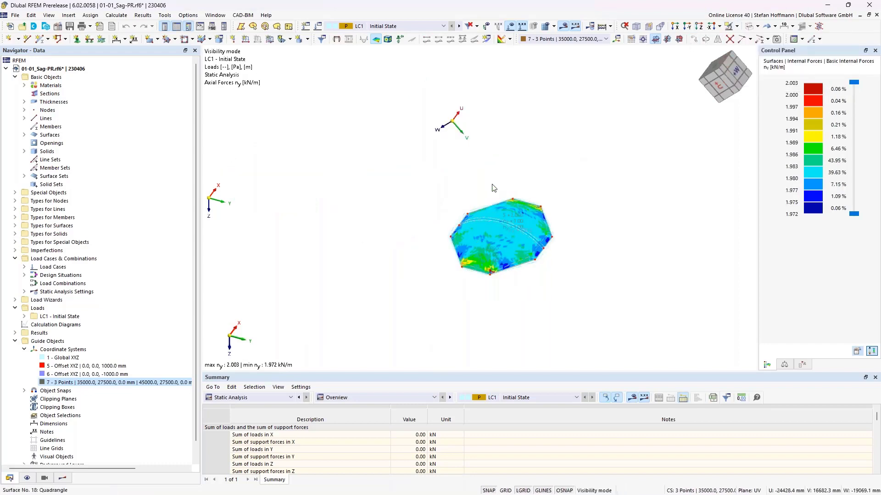
{"action": "left_click", "coordinate": [63, 478]}
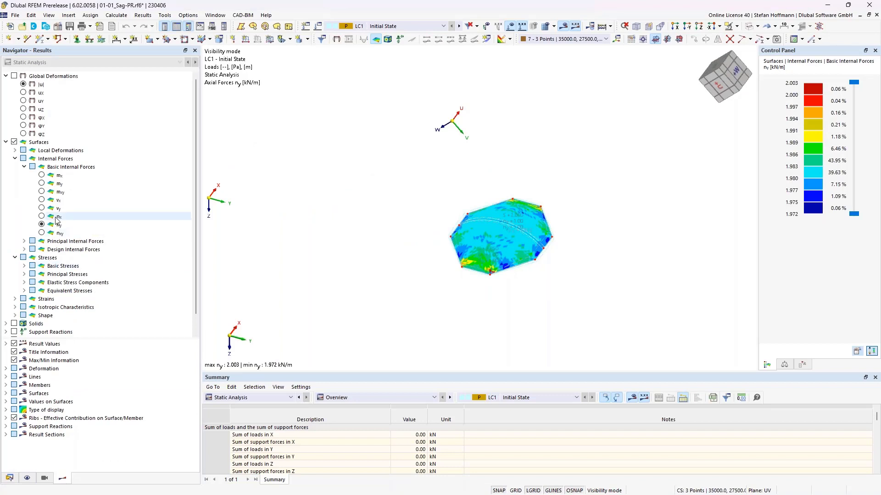
{"action": "scroll", "coordinate": [24, 298], "scroll_direction": "down", "scroll_amount": 1}
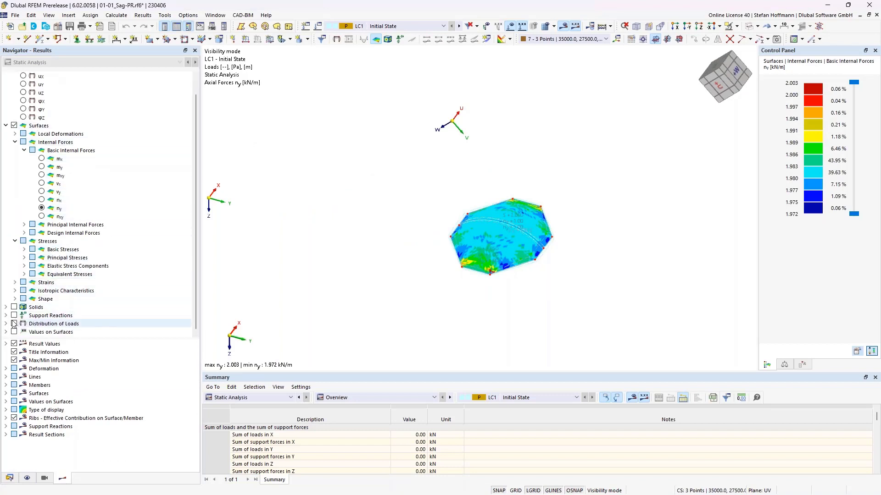
{"action": "left_click", "coordinate": [15, 299]}
{"action": "left_click", "coordinate": [32, 307]}
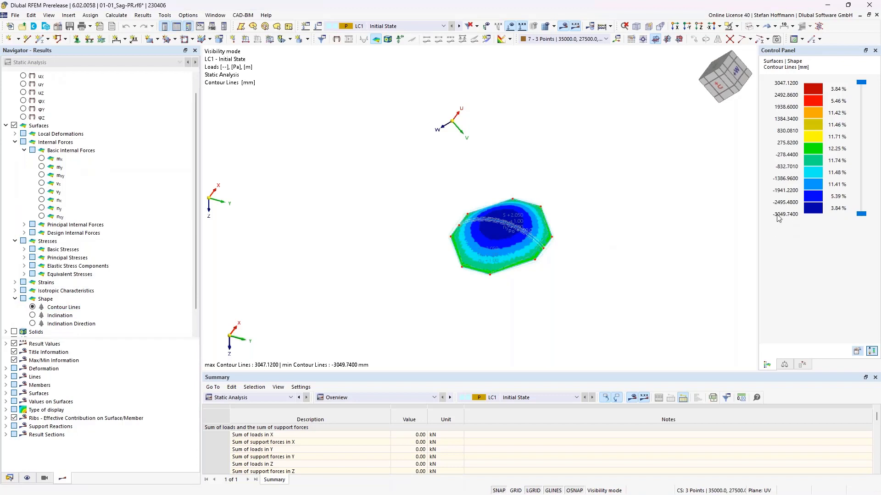
Examine the isolated cushion's profile, then open the sag load of its upper membrane and the load's offset coordinate system
{"action": "scroll", "coordinate": [462, 242], "scroll_direction": "up", "scroll_amount": 5}
{"action": "middle_click_drag", "start_coordinate": [570, 233], "coordinate": [497, 195]}
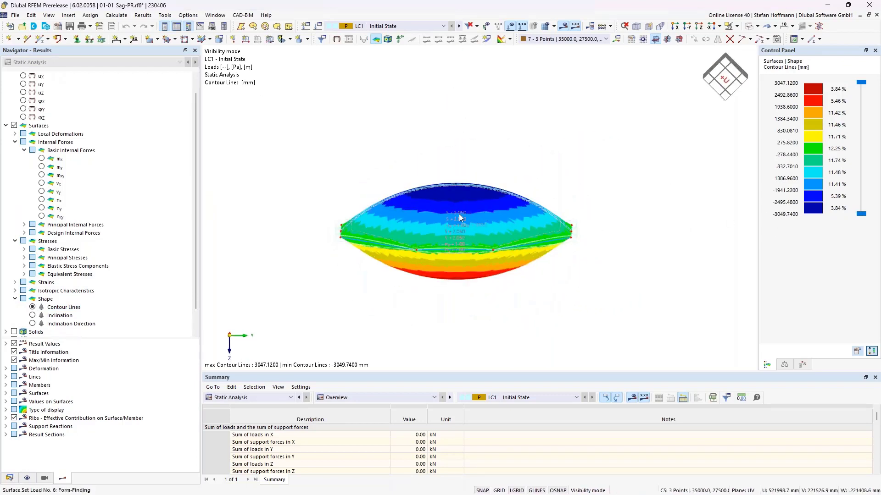
{"action": "middle_click_drag", "start_coordinate": [460, 211], "coordinate": [439, 228], "text": "ctrl"}
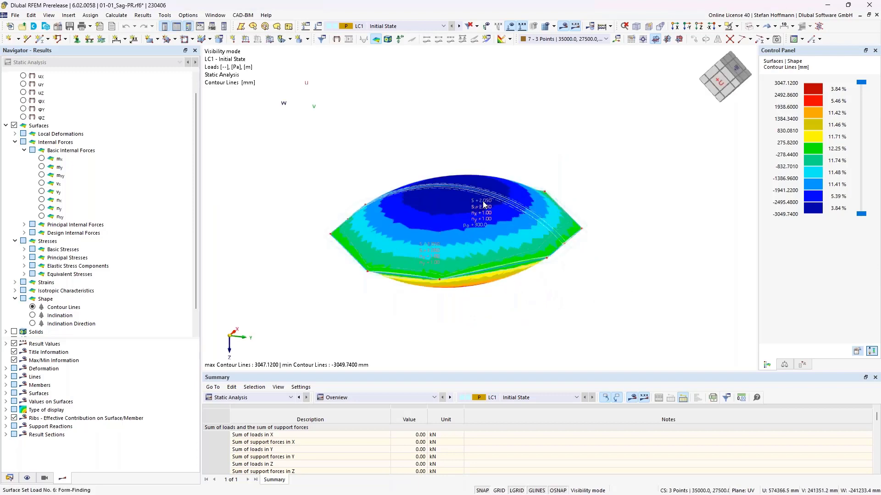
{"action": "double_click", "coordinate": [481, 201]}
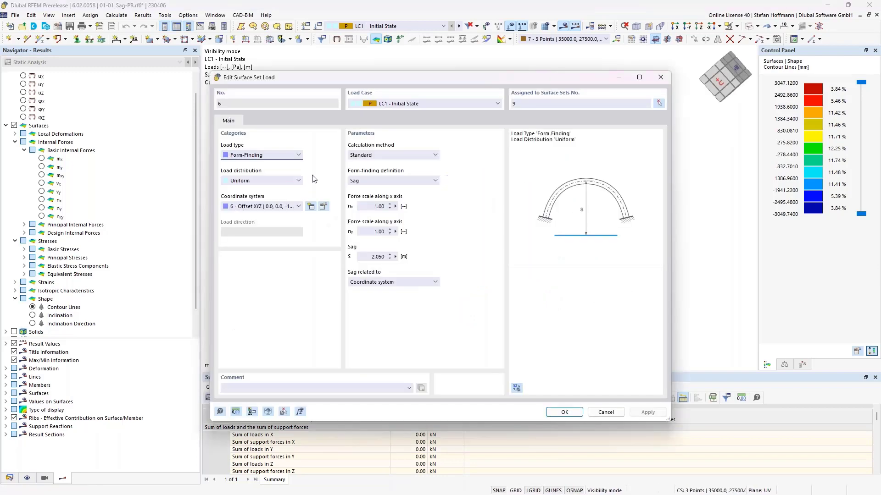
{"action": "left_click", "coordinate": [310, 207]}
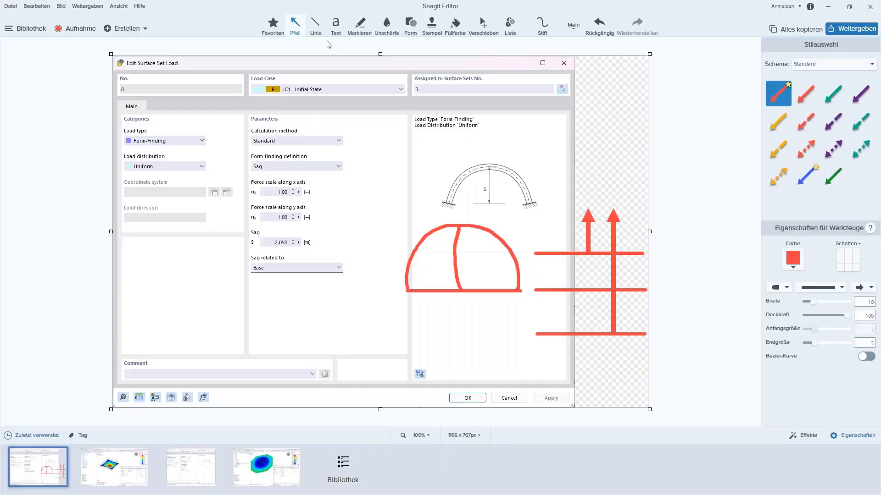
Switch to Snagit Editor and draw a red horizontal reference line with an upward arrow over the categories area
{"action": "left_click", "coordinate": [315, 25]}
{"action": "mouse_move", "coordinate": [164, 278]}
{"action": "left_mouse_down"}
{"action": "mouse_move", "coordinate": [265, 278]}
{"action": "mouse_move", "coordinate": [214, 188]}
{"action": "left_mouse_up"}
{"action": "left_click", "coordinate": [297, 26]}
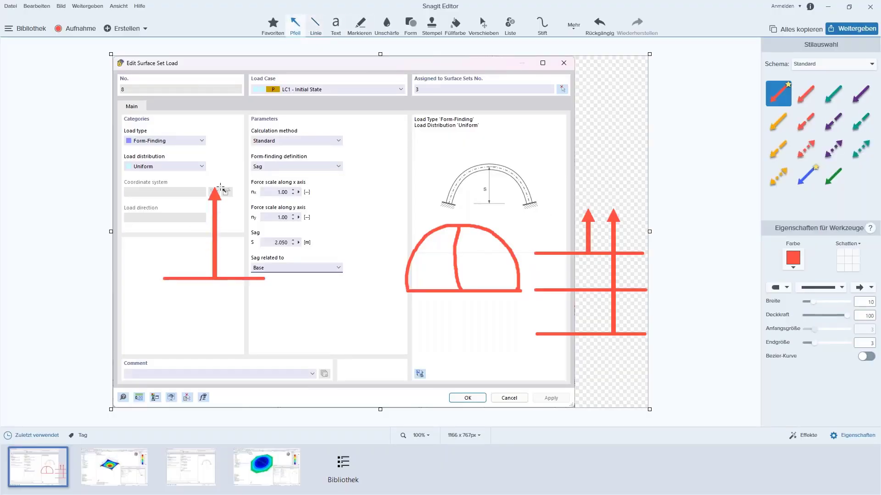
Draw a longer red base line below the reference line, a freehand dome over it, and mark the offset between both lines
{"action": "left_click", "coordinate": [316, 25]}
{"action": "left_click_drag", "start_coordinate": [138, 303], "coordinate": [300, 303]}
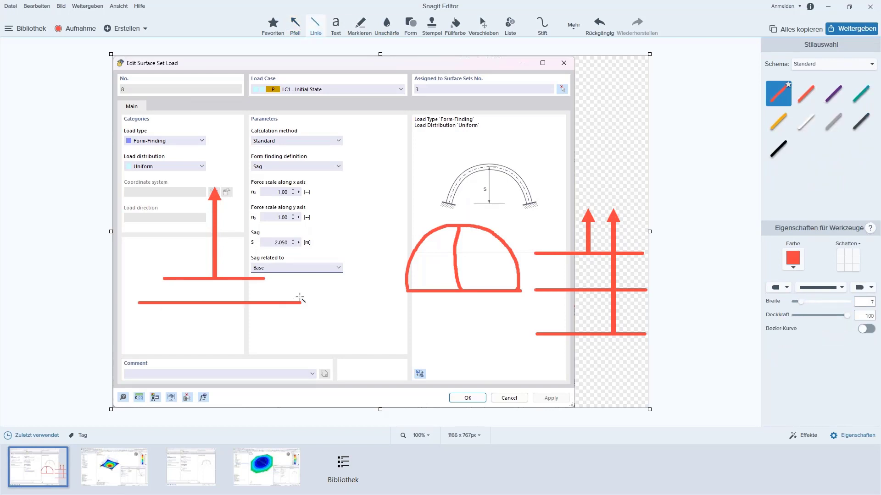
{"action": "left_click", "coordinate": [542, 25]}
{"action": "mouse_move", "coordinate": [135, 302]}
{"action": "left_mouse_down"}
{"action": "mouse_move", "coordinate": [191, 194]}
{"action": "mouse_move", "coordinate": [275, 239]}
{"action": "mouse_move", "coordinate": [300, 303]}
{"action": "left_mouse_up"}
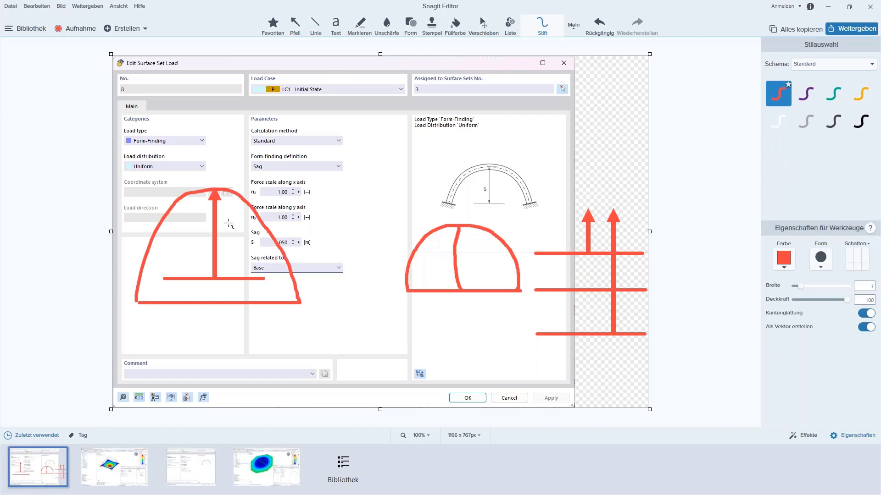
{"action": "left_click_drag", "start_coordinate": [227, 282], "coordinate": [226, 299]}
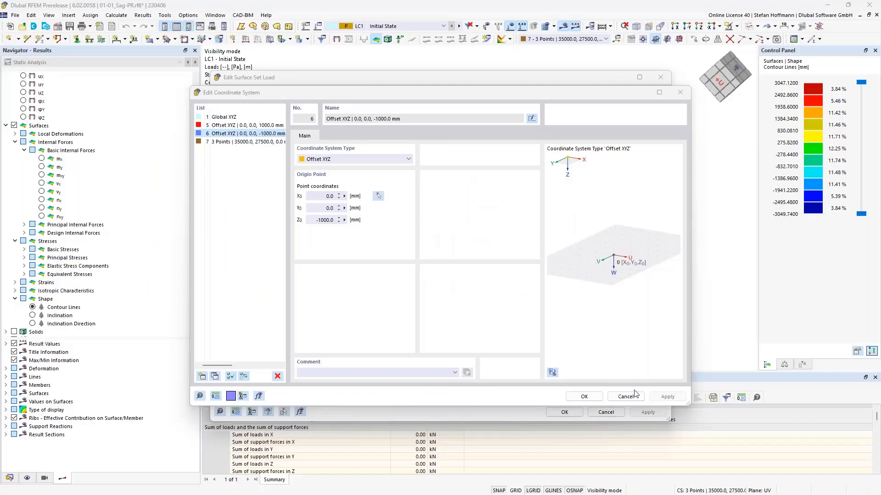
Return to RFEM, discard the coordinate system and load editing, and display the axial force nx of the isolated cushion
{"action": "left_click", "coordinate": [626, 397]}
{"action": "left_click", "coordinate": [616, 412]}
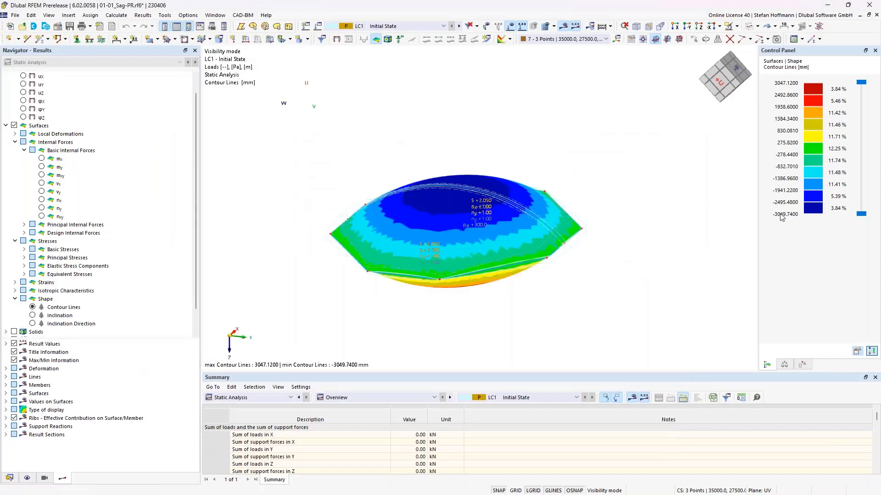
{"action": "left_click", "coordinate": [42, 201]}
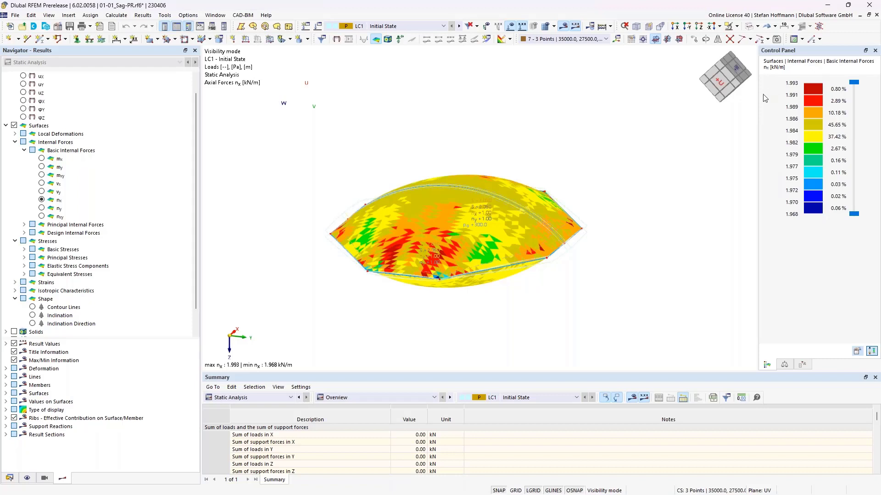
{"action": "middle_click_drag", "start_coordinate": [677, 133], "coordinate": [625, 185], "text": "ctrl"}
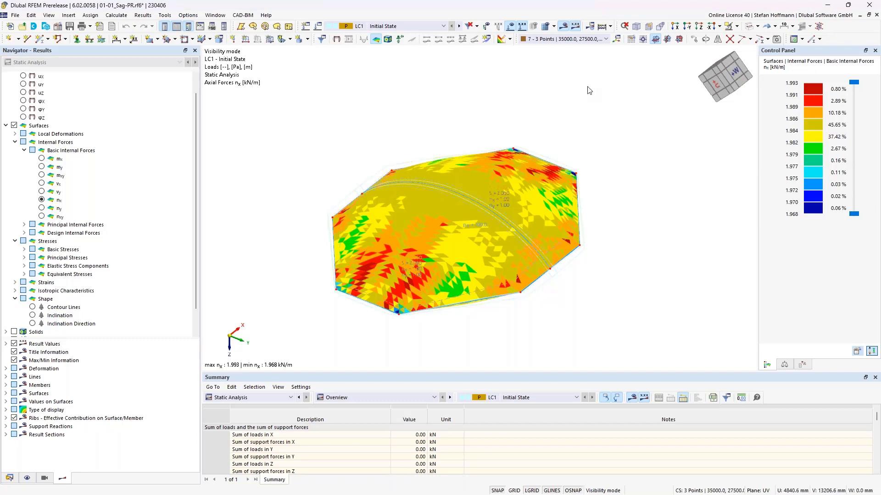
Close the 01-01_Sag-PR.rf6 model and move on to the 01-02_Ponding-PR.rf6 model
{"action": "left_click", "coordinate": [870, 5]}
{"action": "left_click", "coordinate": [478, 292]}
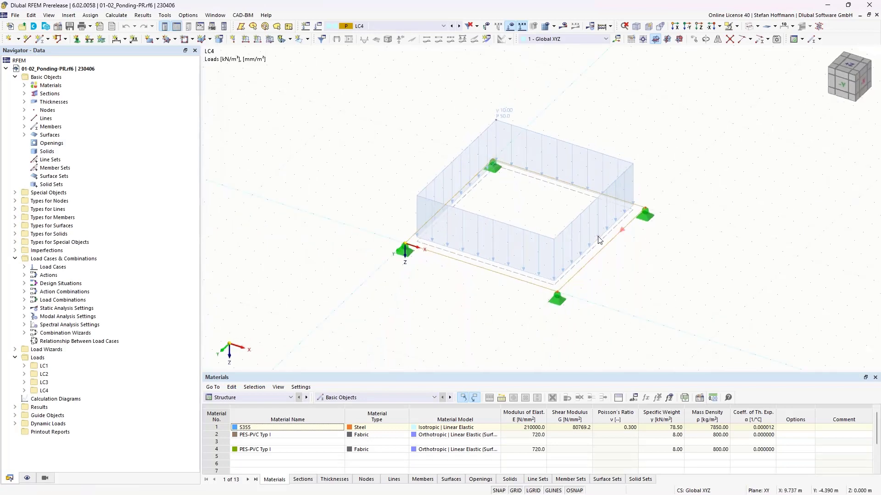
Switch to load case LC1 and review its analysis and self-weight settings without changing them
{"action": "left_click", "coordinate": [395, 26]}
{"action": "left_click", "coordinate": [367, 33]}
{"action": "middle_click_drag", "start_coordinate": [398, 143], "coordinate": [361, 183]}
{"action": "middle_click_drag", "start_coordinate": [360, 183], "coordinate": [385, 159], "text": "ctrl"}
{"action": "middle_click_drag", "start_coordinate": [498, 164], "coordinate": [501, 127]}
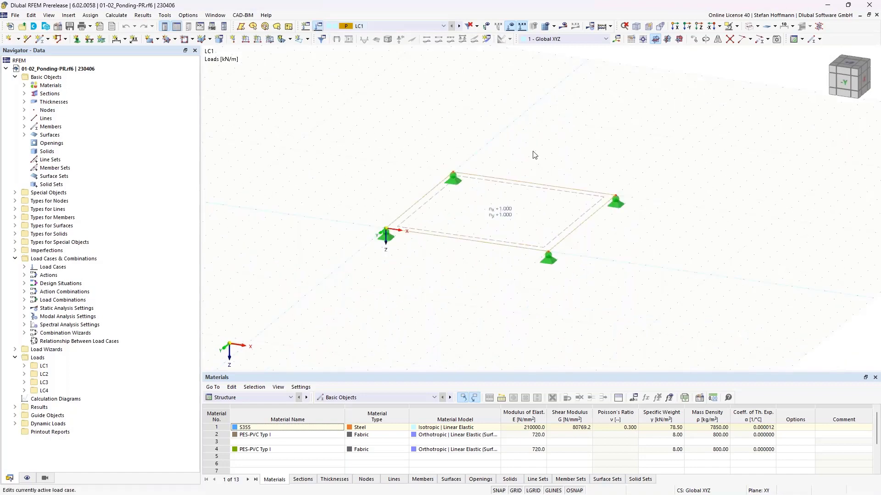
{"action": "double_click", "coordinate": [491, 141]}
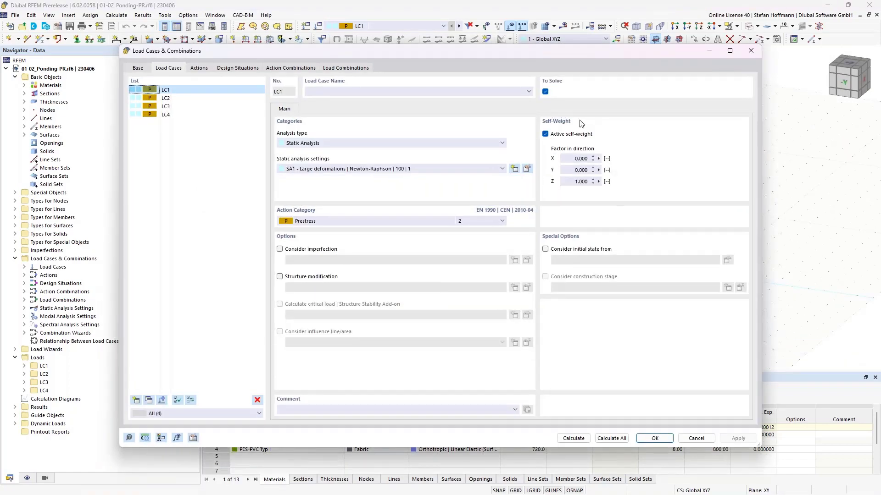
{"action": "key", "text": "Escape"}
Calculate LC1 and examine the contour lines of the form-found membrane from several angles
{"action": "key", "text": "ctrl+r"}
{"action": "key", "text": "Return"}
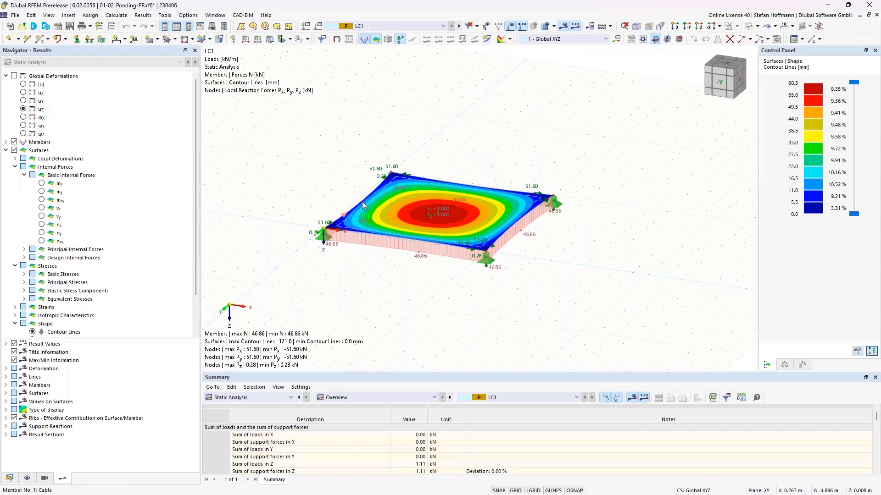
{"action": "mouse_move", "coordinate": [363, 205]}
{"action": "middle_click_drag", "start_coordinate": [430, 238], "coordinate": [446, 164]}
{"action": "scroll", "coordinate": [469, 238], "scroll_direction": "up", "scroll_amount": 3}
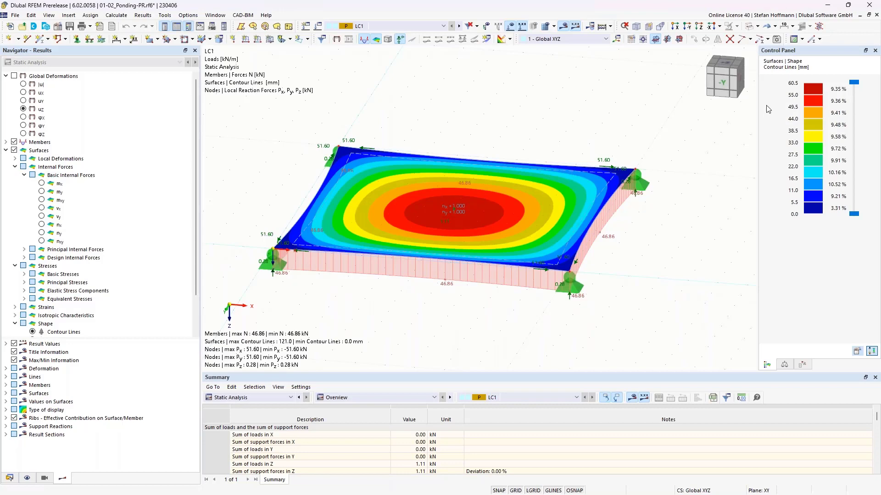
{"action": "middle_click_drag", "start_coordinate": [570, 214], "coordinate": [504, 272], "text": "ctrl"}
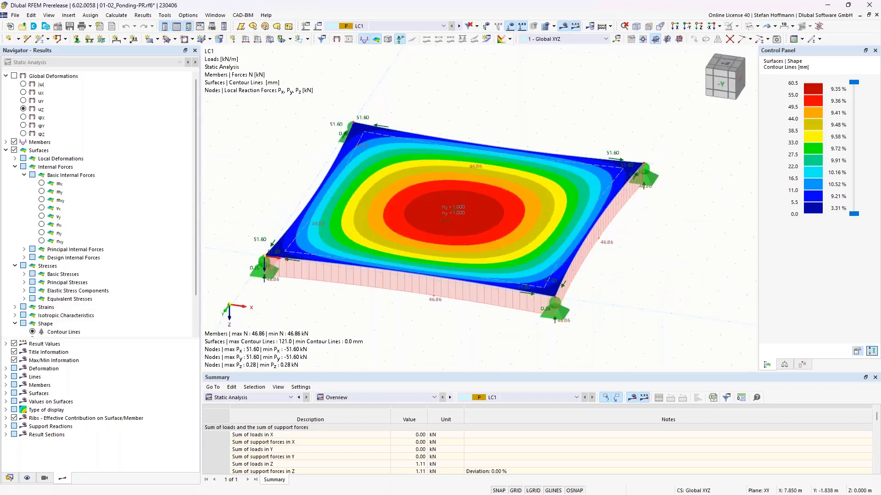
Switch to load case LC2, open the membrane's ponding surface load for editing, and review the available load types
{"action": "left_click", "coordinate": [459, 26]}
{"action": "scroll", "coordinate": [464, 126], "scroll_direction": "down", "scroll_amount": 1}
{"action": "middle_click_drag", "start_coordinate": [463, 125], "coordinate": [320, 186]}
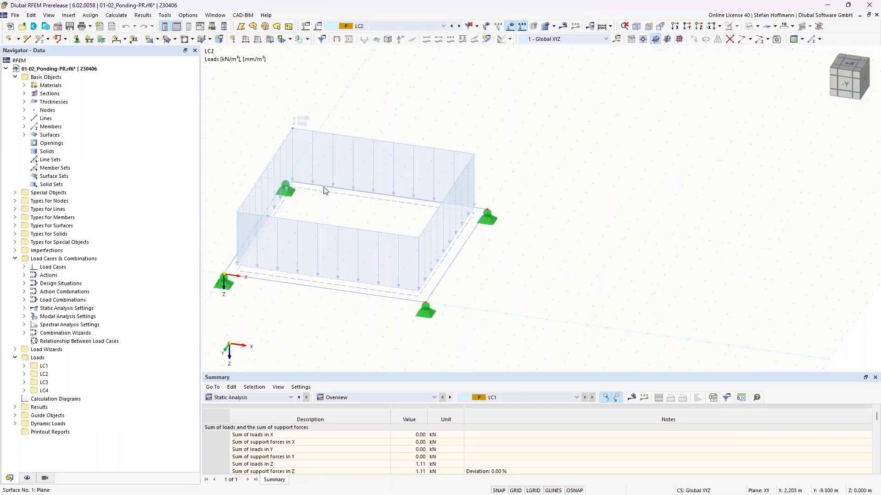
{"action": "double_click", "coordinate": [299, 125]}
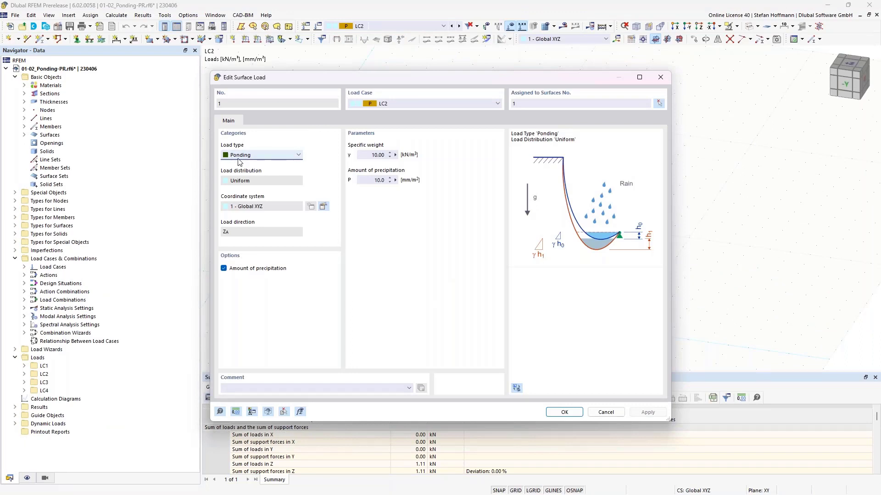
{"action": "left_click", "coordinate": [243, 158]}
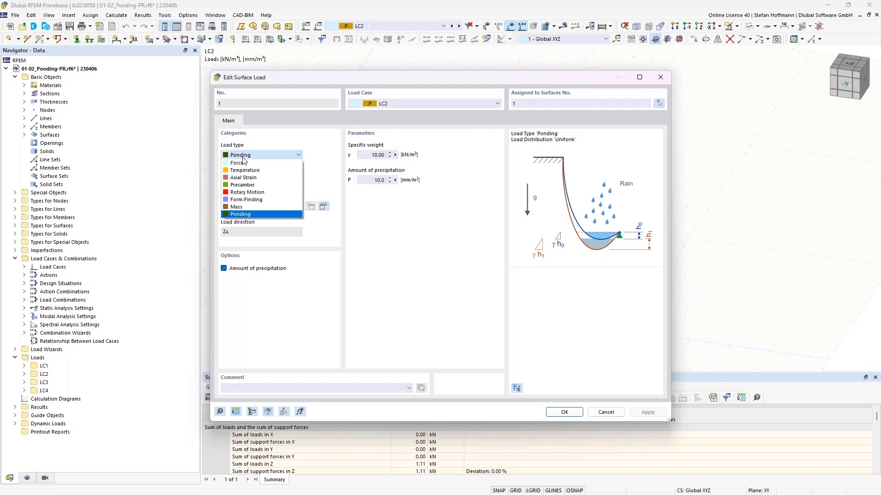
{"action": "left_click", "coordinate": [243, 157]}
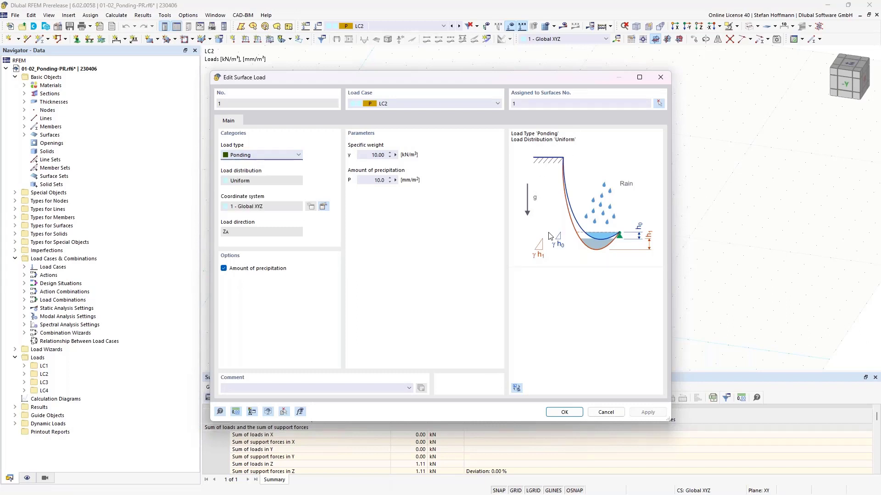
Turn the ponding load's amount of precipitation option off and back on, and accept the surface load
{"action": "left_click", "coordinate": [270, 269]}
{"action": "double_click", "coordinate": [379, 155]}
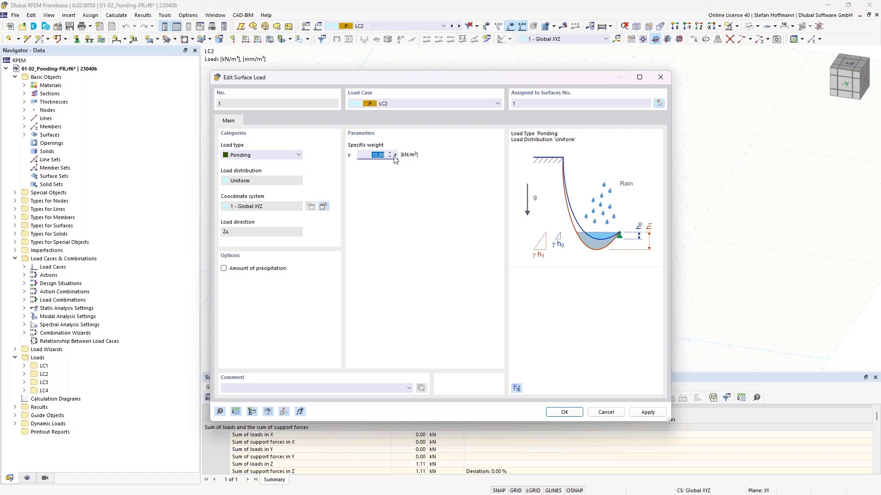
{"action": "left_click", "coordinate": [264, 271]}
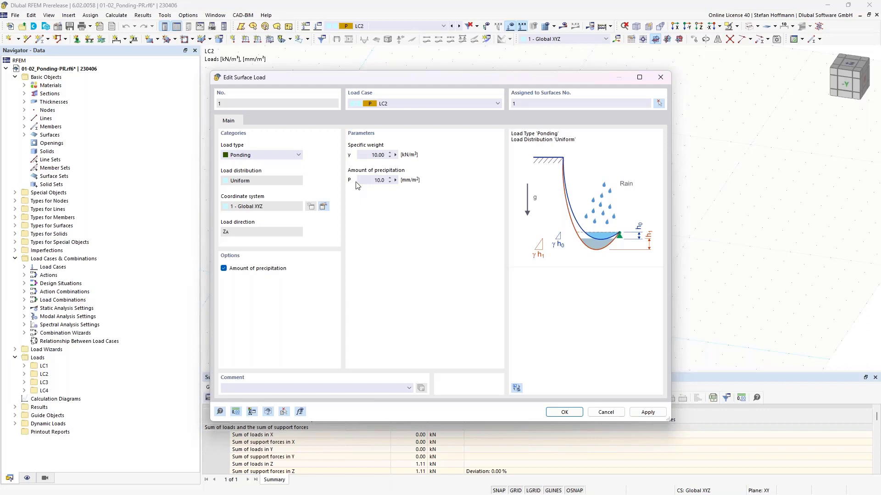
{"action": "left_click", "coordinate": [366, 181]}
{"action": "key", "text": "Return"}
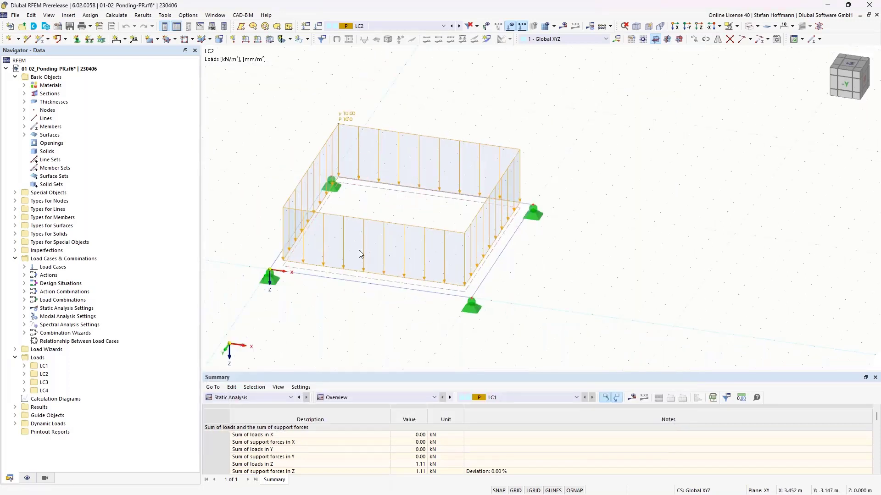
Calculate LC2 and compare the sum of loads with the sum of support forces in Z
{"action": "mouse_move", "coordinate": [352, 124]}
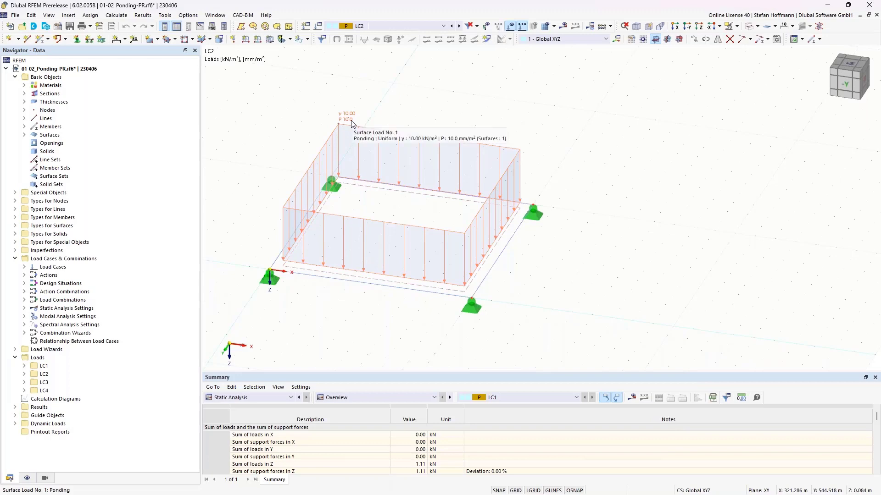
{"action": "key", "text": "F5"}
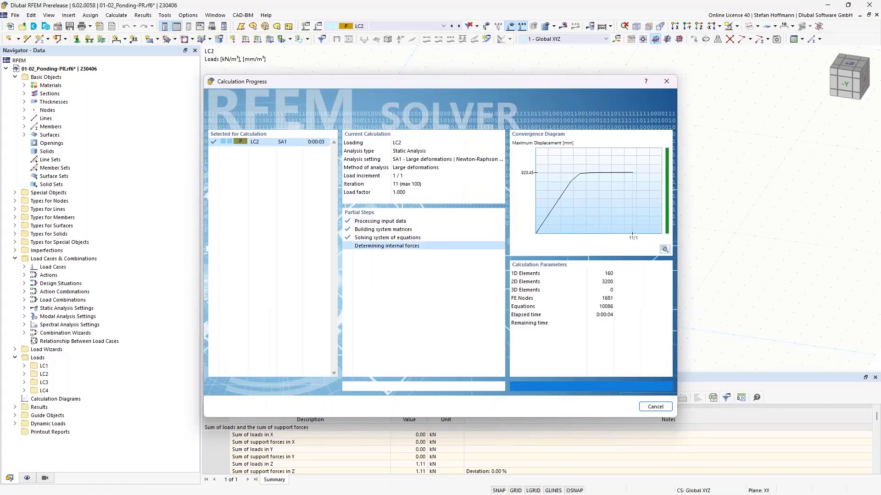
{"action": "middle_click_drag", "start_coordinate": [435, 233], "coordinate": [468, 209]}
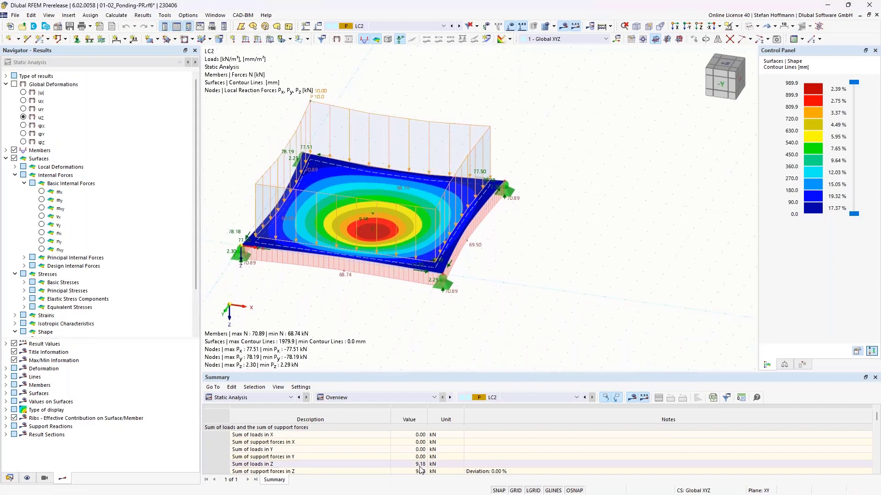
{"action": "left_click_drag", "start_coordinate": [419, 465], "coordinate": [419, 472]}
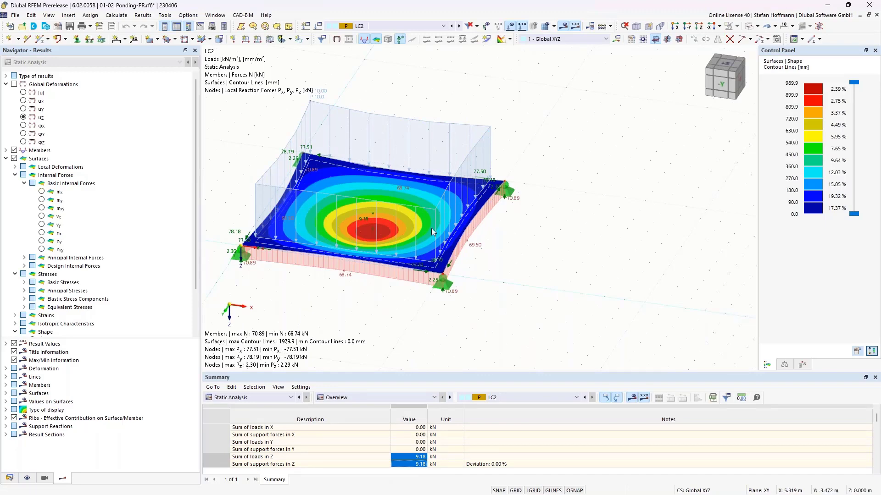
{"action": "middle_click_drag", "start_coordinate": [437, 260], "coordinate": [410, 272], "text": "ctrl"}
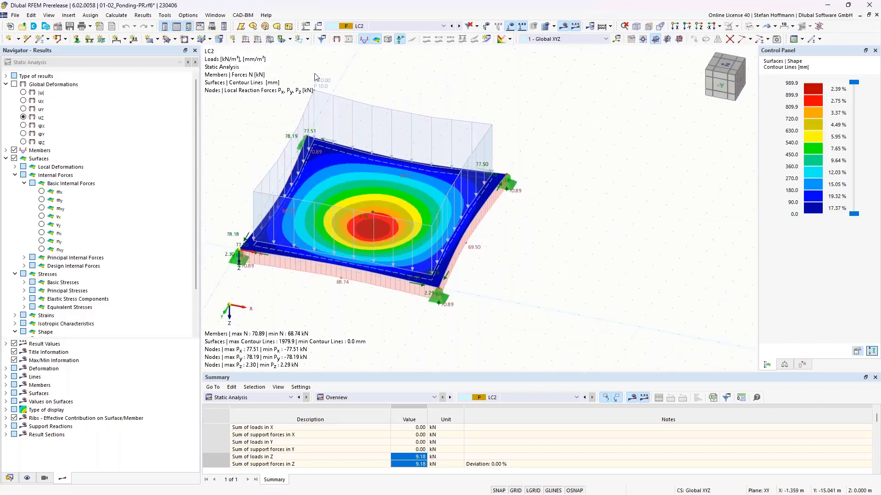
Switch to load case LC4, calculate it, and examine the membrane's contour lines under the ponding load
{"action": "left_click", "coordinate": [460, 27]}
{"action": "left_click", "coordinate": [460, 27]}
{"action": "key", "text": "F5"}
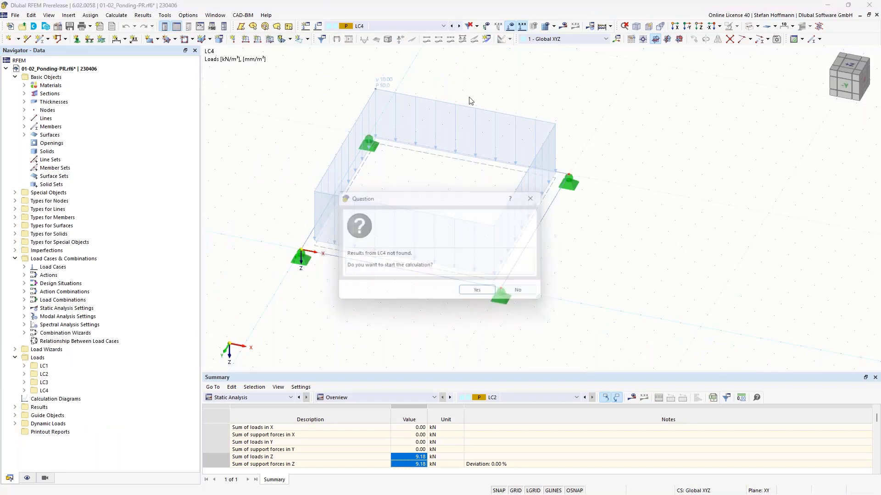
{"action": "key", "text": "Return"}
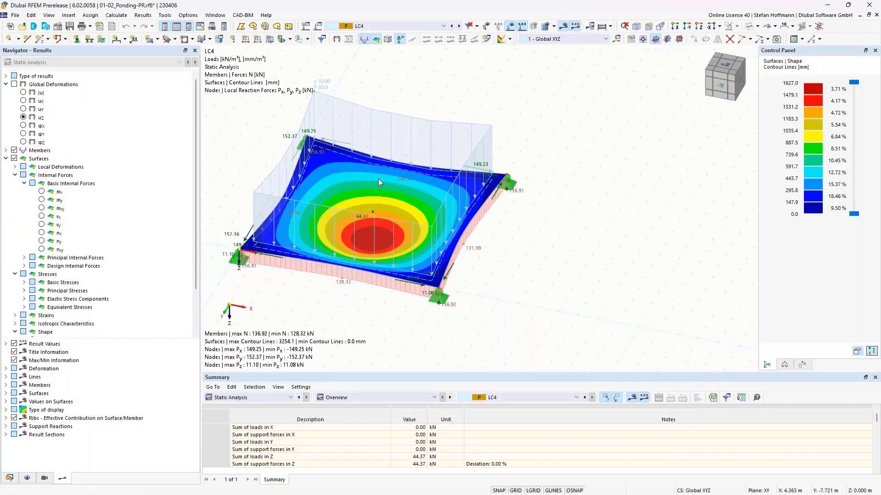
{"action": "middle_click_drag", "start_coordinate": [378, 178], "coordinate": [394, 186]}
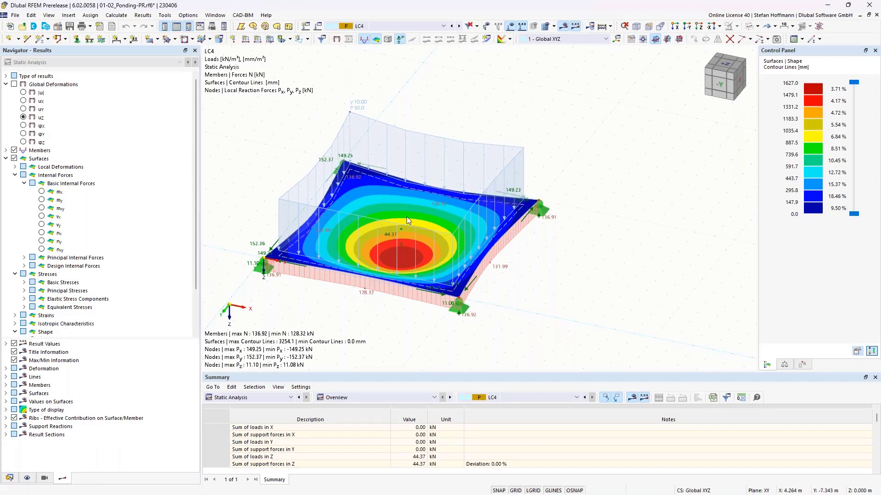
{"action": "middle_click_drag", "start_coordinate": [395, 219], "coordinate": [428, 205]}
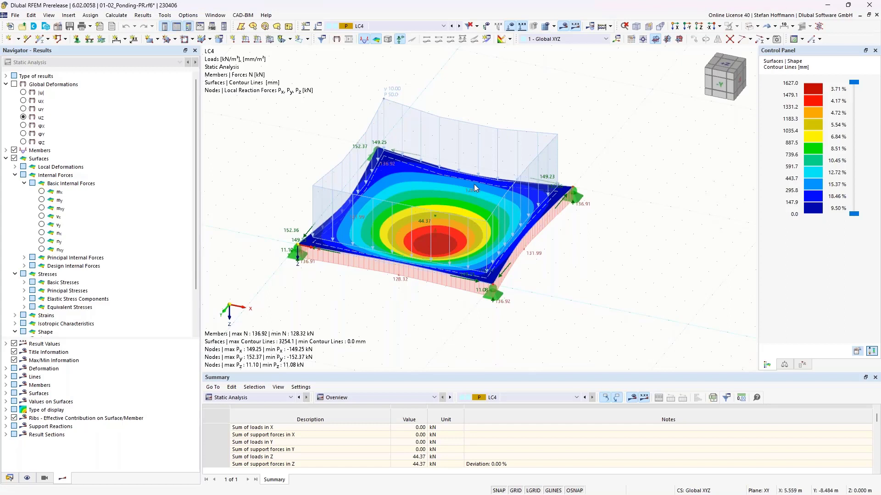
Close the 01-02_Ponding-PR.rf6 and 00-01_Cushion Shapes.rf6 models without saving and move on to 01-03_Difference Results.rf6
{"action": "left_click", "coordinate": [872, 7]}
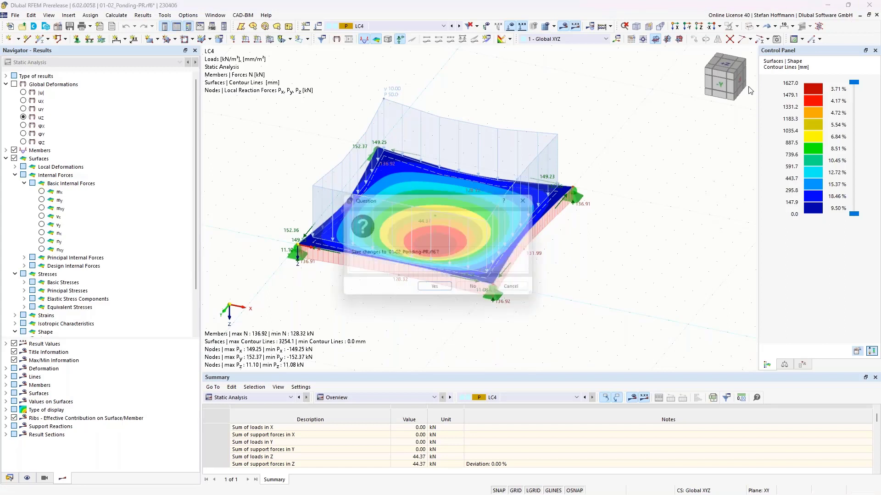
{"action": "left_click", "coordinate": [477, 291]}
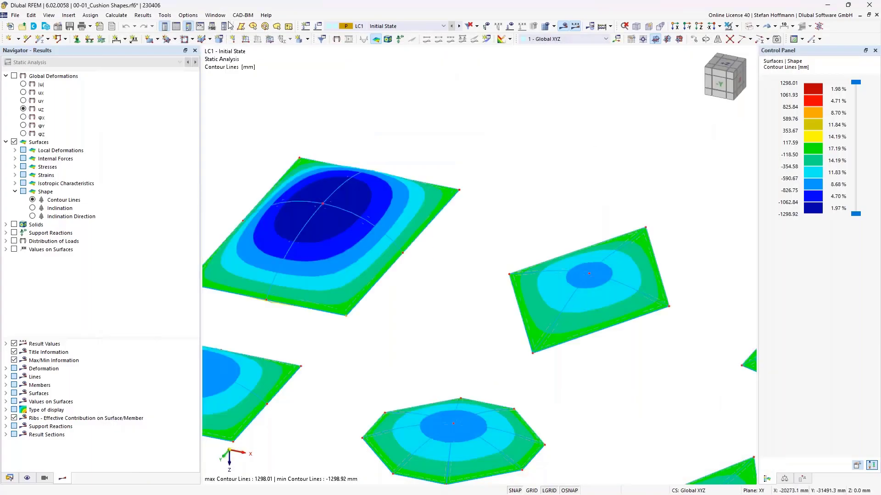
{"action": "left_click", "coordinate": [876, 15]}
{"action": "left_click", "coordinate": [478, 291]}
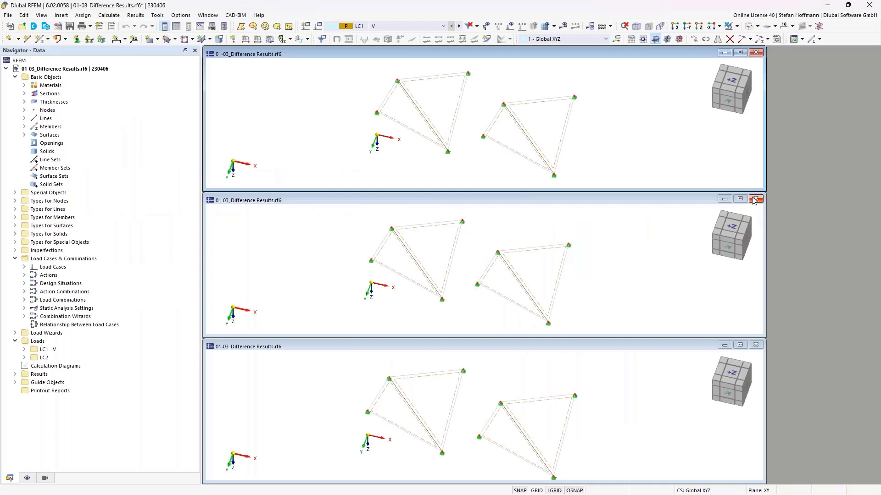
Minimize two of the three 01-03_Difference Results.rf6 windows and maximize the remaining one to show both membranes
{"action": "left_click", "coordinate": [746, 211]}
{"action": "left_click", "coordinate": [725, 198]}
{"action": "left_click", "coordinate": [724, 345]}
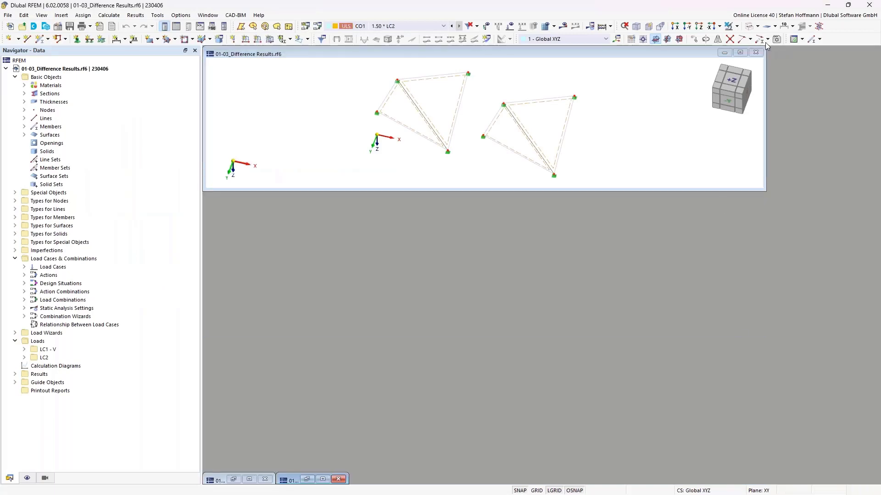
{"action": "left_click", "coordinate": [740, 53]}
{"action": "middle_click_drag", "start_coordinate": [497, 194], "coordinate": [452, 202], "text": "ctrl"}
{"action": "scroll", "coordinate": [501, 236], "scroll_direction": "up", "scroll_amount": 2}
{"action": "middle_click_drag", "start_coordinate": [501, 236], "coordinate": [505, 238], "text": "ctrl"}
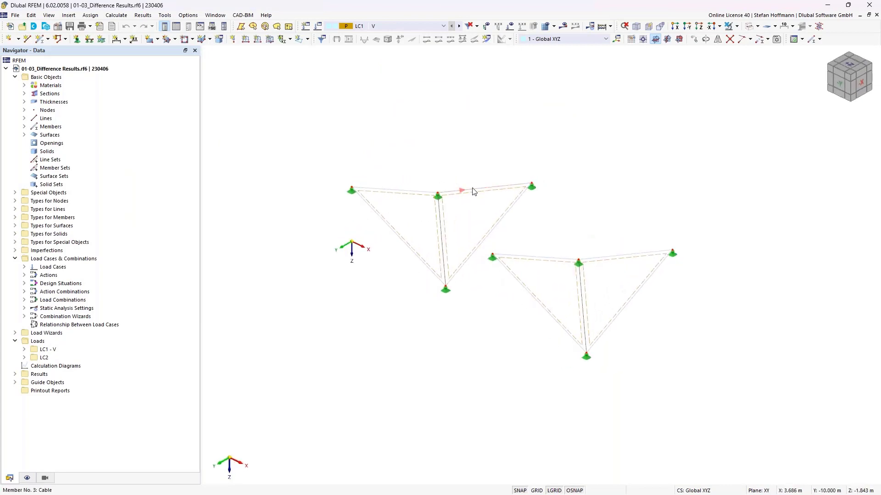
Display the loads, show the LC1 results, and compare the cable forces and form-finding prestress of both membranes
{"action": "left_click", "coordinate": [522, 25]}
{"action": "mouse_move", "coordinate": [443, 222]}
{"action": "middle_mouse_down", "text": "ctrl"}
{"action": "mouse_move", "coordinate": [417, 214]}
{"action": "mouse_move", "coordinate": [429, 220]}
{"action": "middle_mouse_up", "text": "ctrl"}
{"action": "key", "text": "F5"}
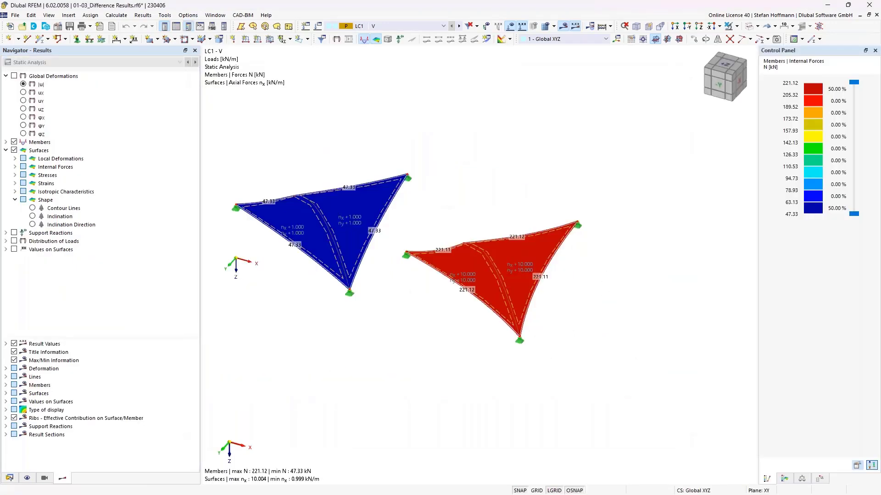
{"action": "middle_click_drag", "start_coordinate": [394, 134], "coordinate": [428, 190], "text": "ctrl"}
{"action": "middle_click_drag", "start_coordinate": [427, 190], "coordinate": [460, 161]}
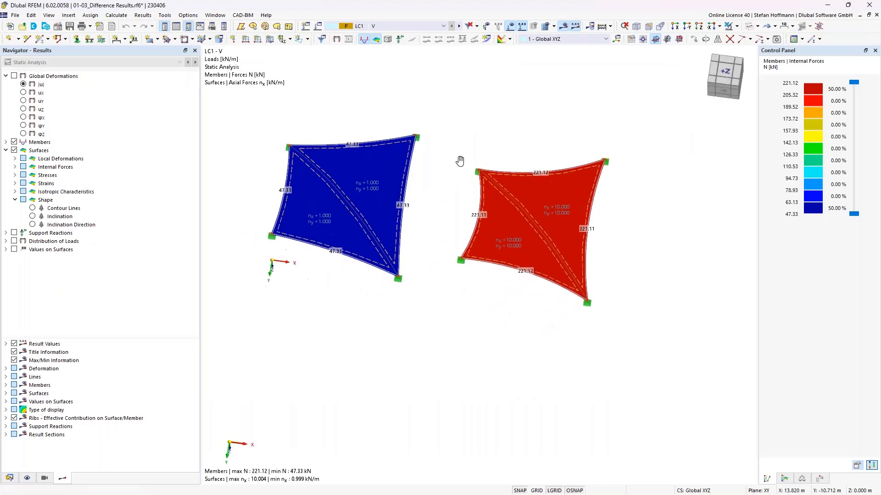
{"action": "middle_click_drag", "start_coordinate": [429, 194], "coordinate": [473, 215]}
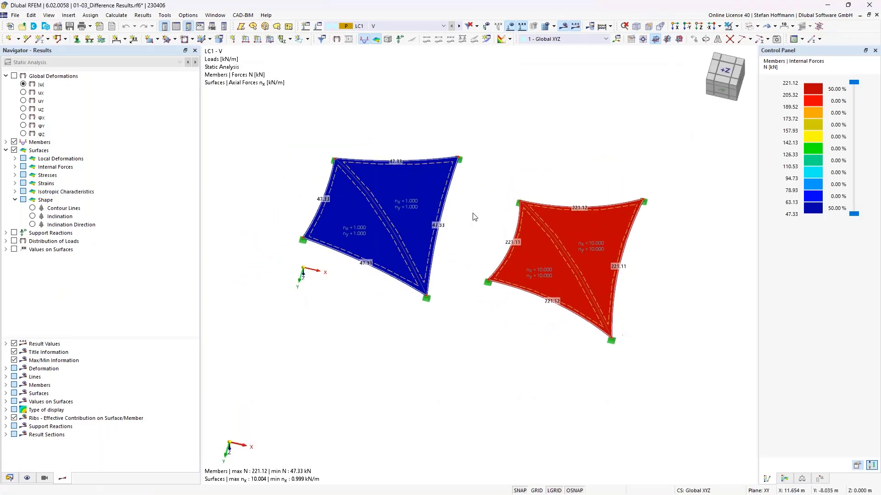
{"action": "scroll", "coordinate": [474, 215], "scroll_direction": "up", "scroll_amount": 1}
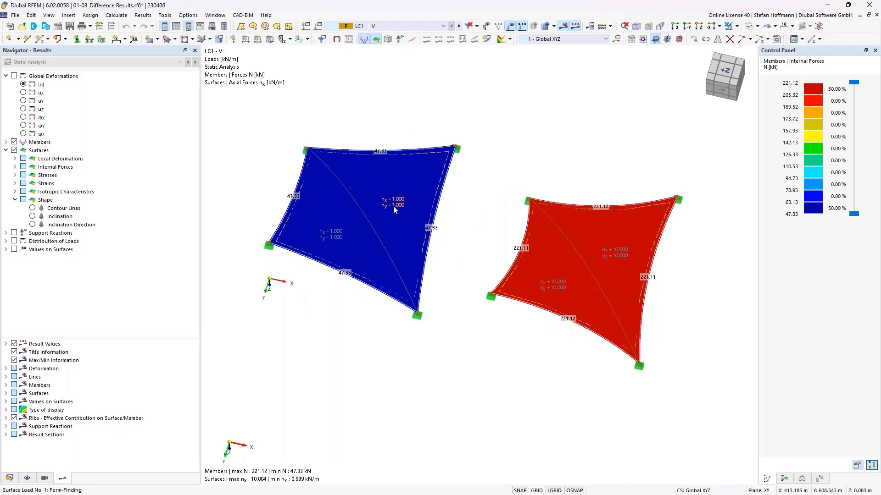
{"action": "mouse_move", "coordinate": [608, 265]}
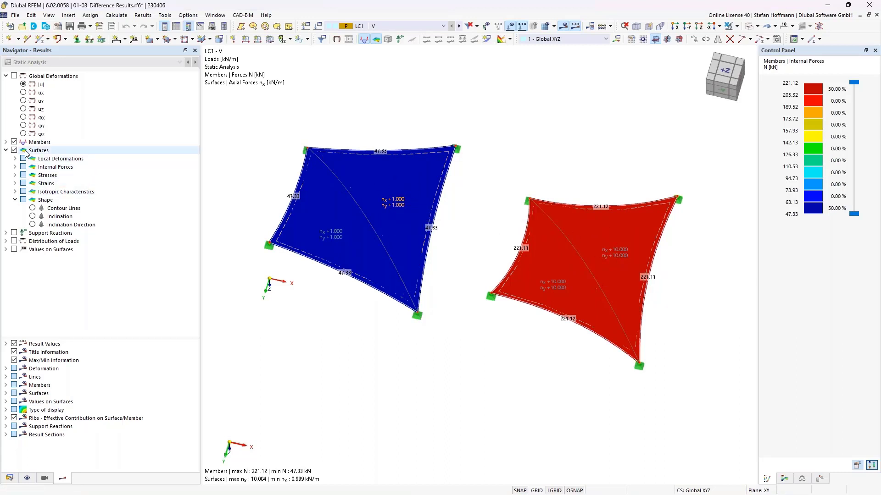
Hide the member results, expand the surface internal forces, and display the shape contour lines of both membranes
{"action": "left_click", "coordinate": [14, 141]}
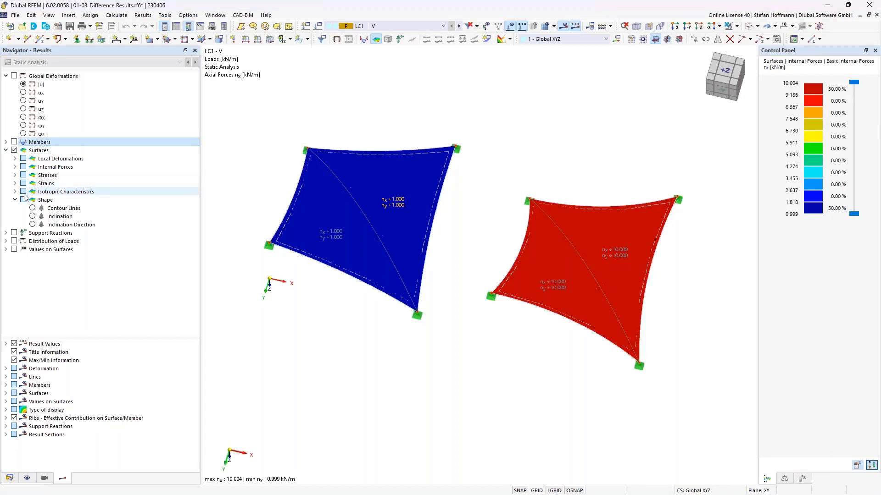
{"action": "left_click", "coordinate": [15, 167]}
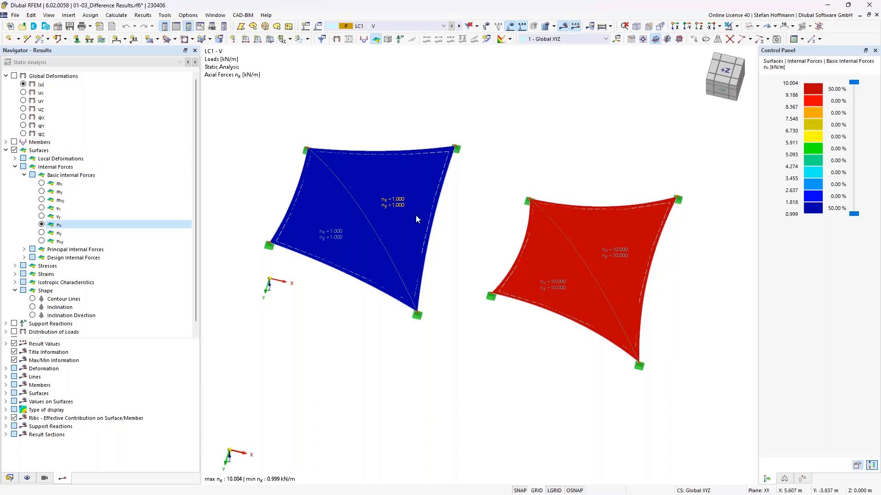
{"action": "left_click", "coordinate": [46, 299]}
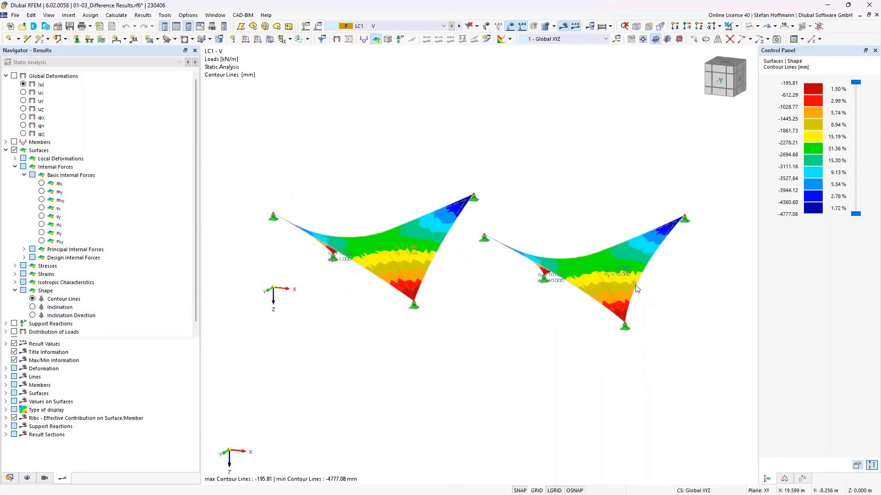
{"action": "middle_click_drag", "start_coordinate": [581, 267], "coordinate": [614, 296], "text": "ctrl"}
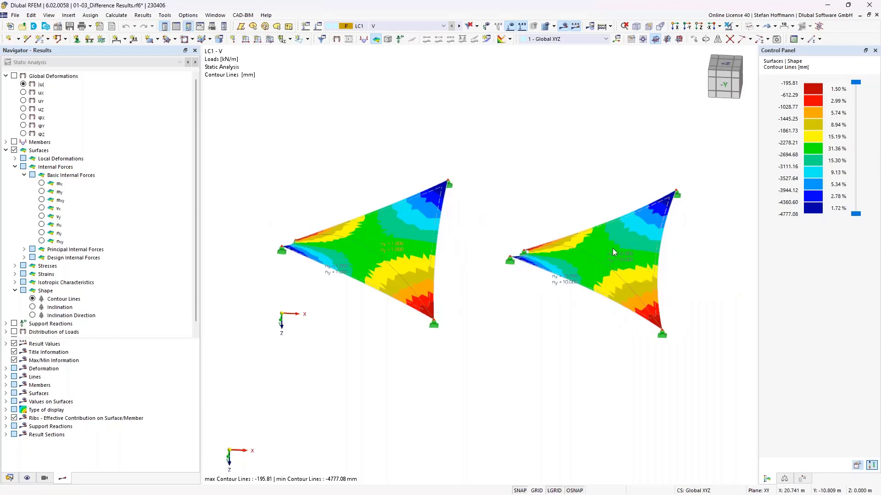
Switch to load case LC2 and check the surface load definition applied to the membranes
{"action": "middle_click_drag", "start_coordinate": [605, 251], "coordinate": [580, 248], "text": "ctrl"}
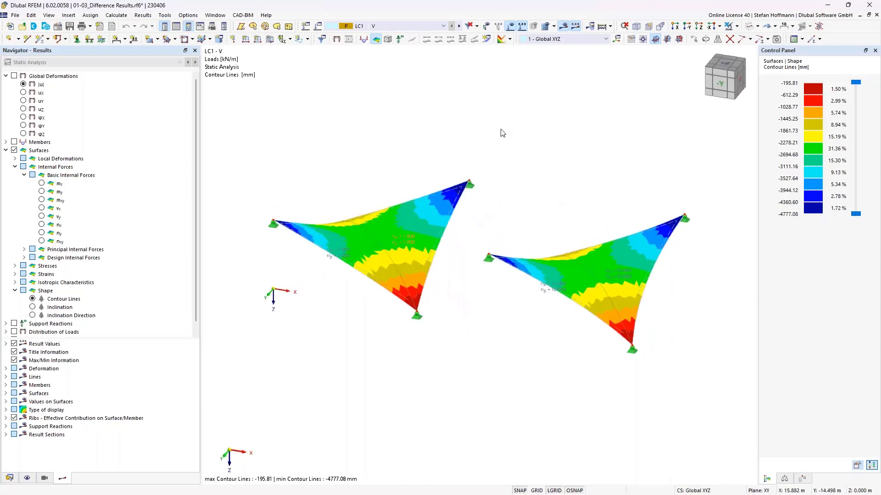
{"action": "left_click", "coordinate": [337, 28]}
{"action": "left_click", "coordinate": [357, 43]}
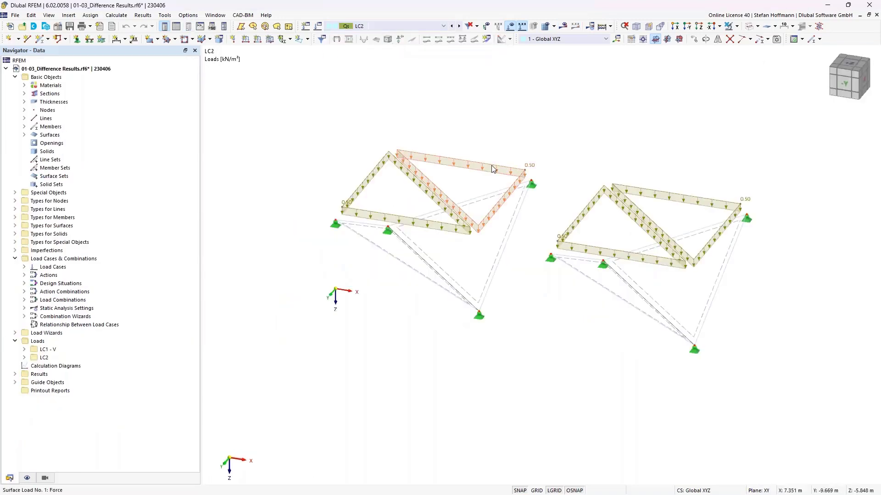
{"action": "double_click", "coordinate": [492, 169]}
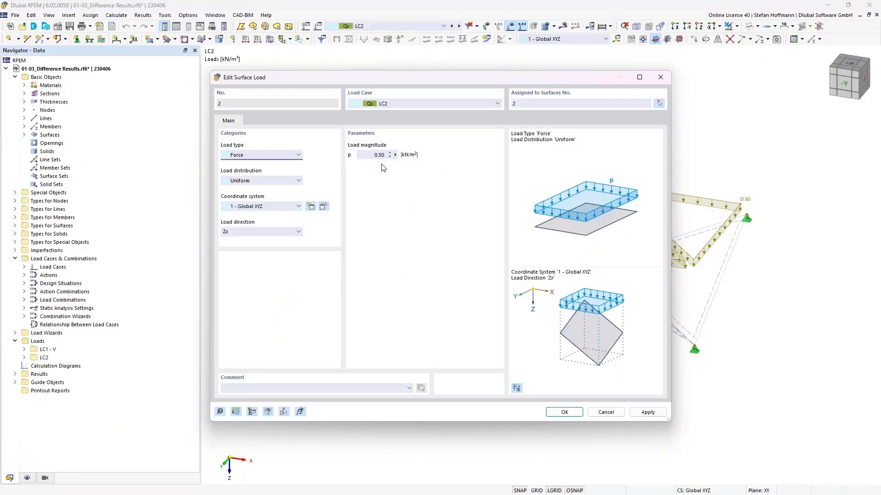
{"action": "key", "text": "Escape"}
Activate load combination CO1 and review its settings, including the initial state considered from LC1
{"action": "left_click", "coordinate": [387, 26]}
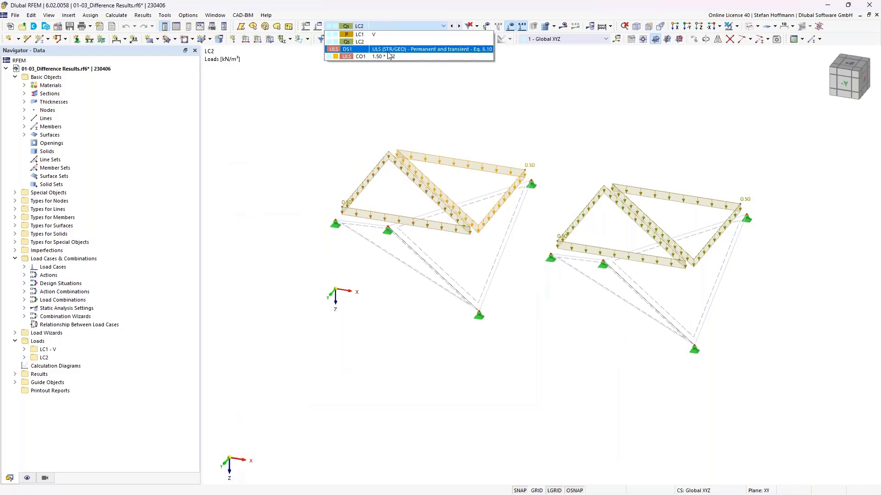
{"action": "left_click", "coordinate": [389, 56]}
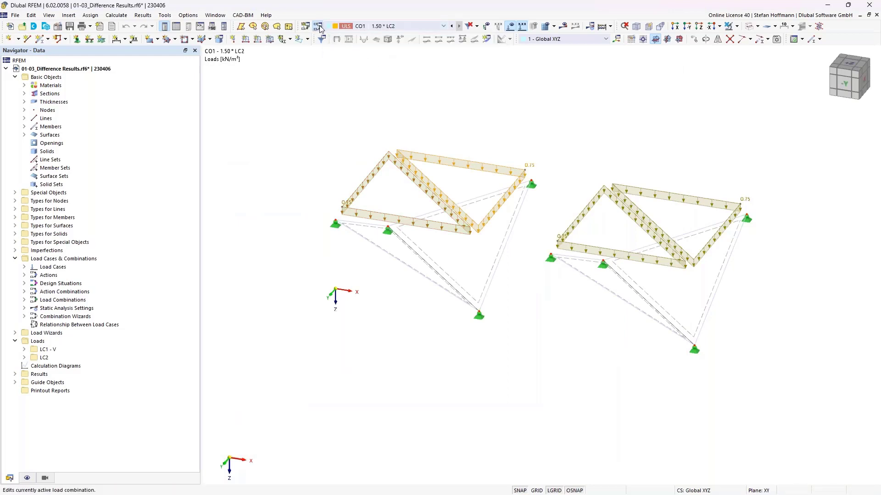
{"action": "left_click", "coordinate": [320, 33]}
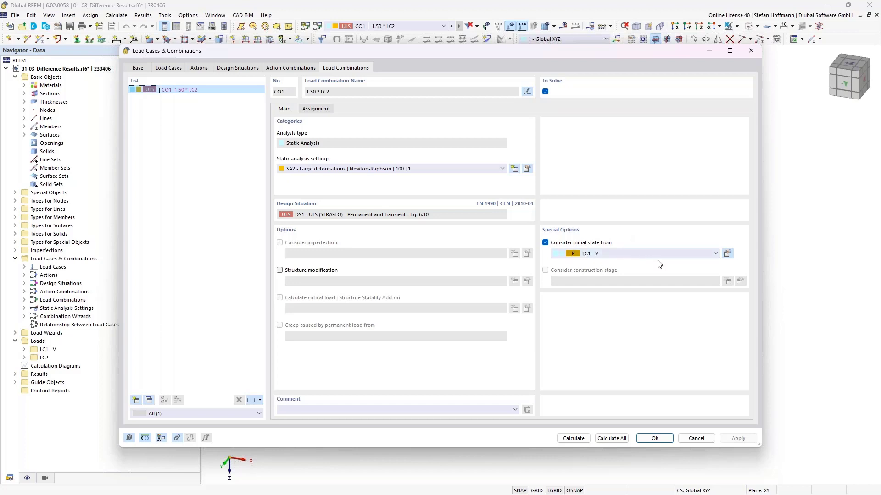
{"action": "left_click", "coordinate": [727, 254]}
{"action": "left_click", "coordinate": [336, 165]}
{"action": "left_click", "coordinate": [336, 168]}
{"action": "key", "text": "Return"}
{"action": "key", "text": "Return"}
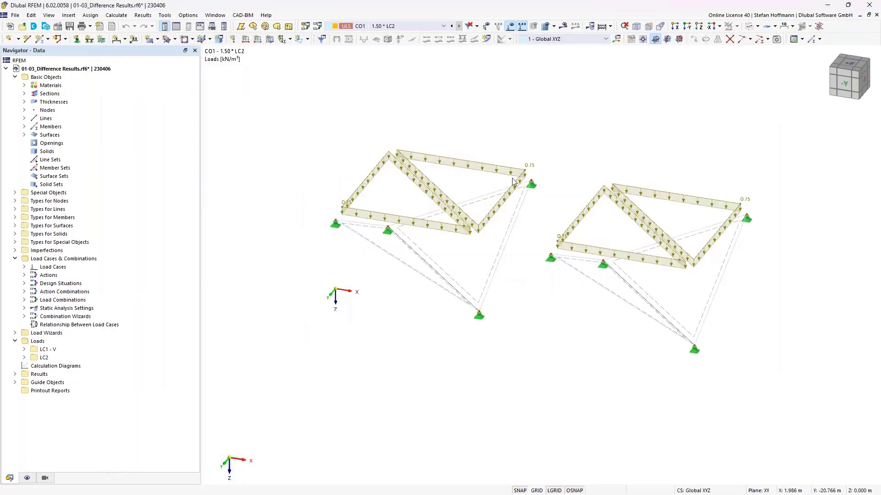
Calculate CO1 and display its results without the loads, with the choice between final results and differences to initial state expanded
{"action": "mouse_move", "coordinate": [520, 183]}
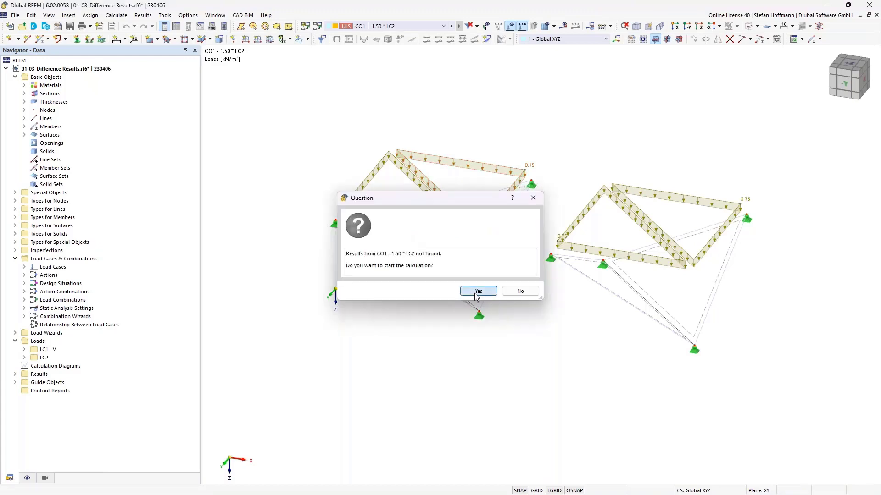
{"action": "left_click", "coordinate": [478, 291]}
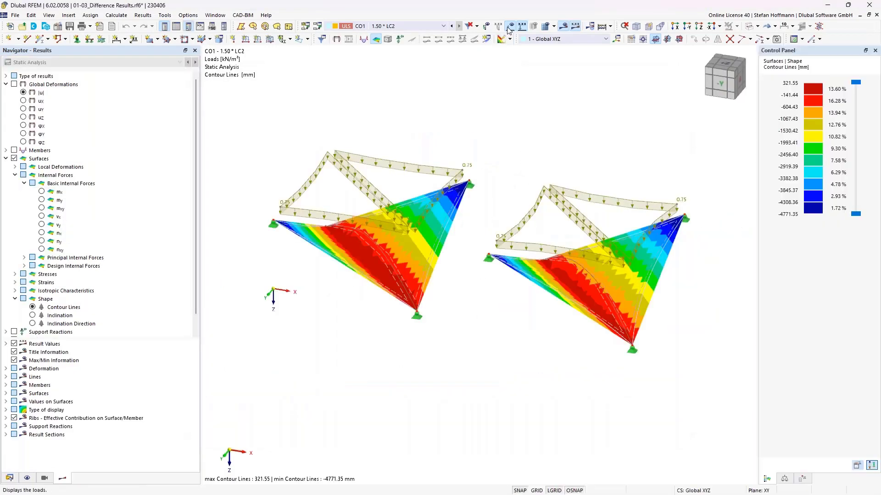
{"action": "left_click", "coordinate": [500, 39]}
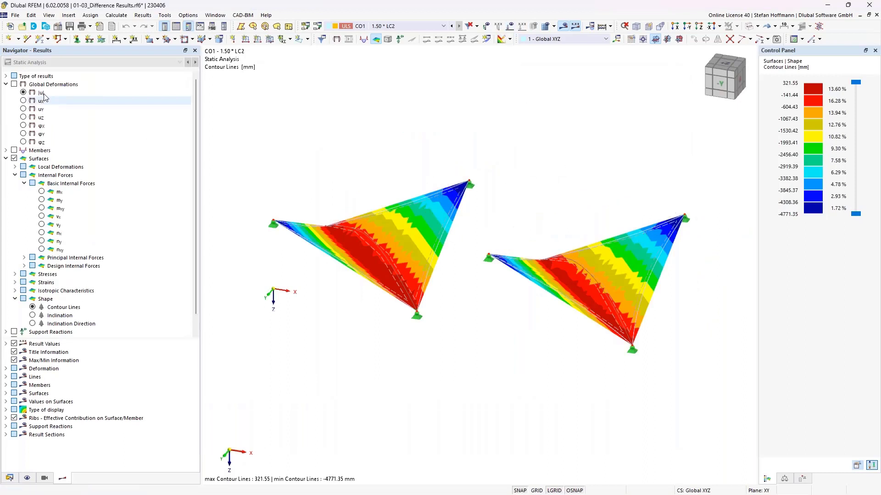
{"action": "left_click", "coordinate": [6, 76]}
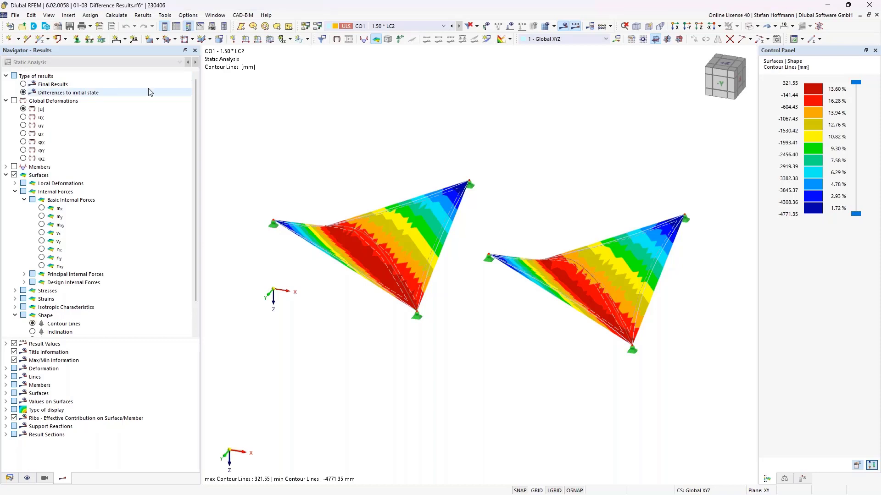
Restore the two minimized 01-03_Difference Results.rf6 windows and tile all three windows horizontally
{"action": "left_click", "coordinate": [216, 16]}
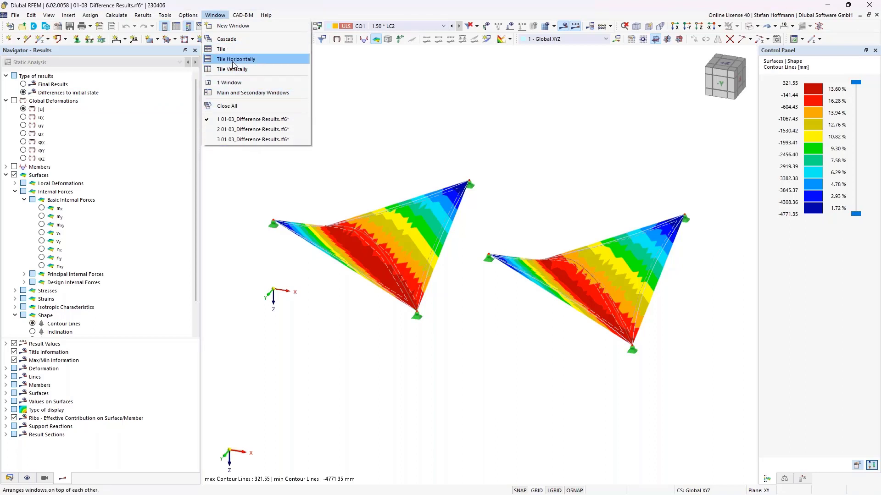
{"action": "left_click", "coordinate": [232, 59]}
{"action": "left_click", "coordinate": [208, 15]}
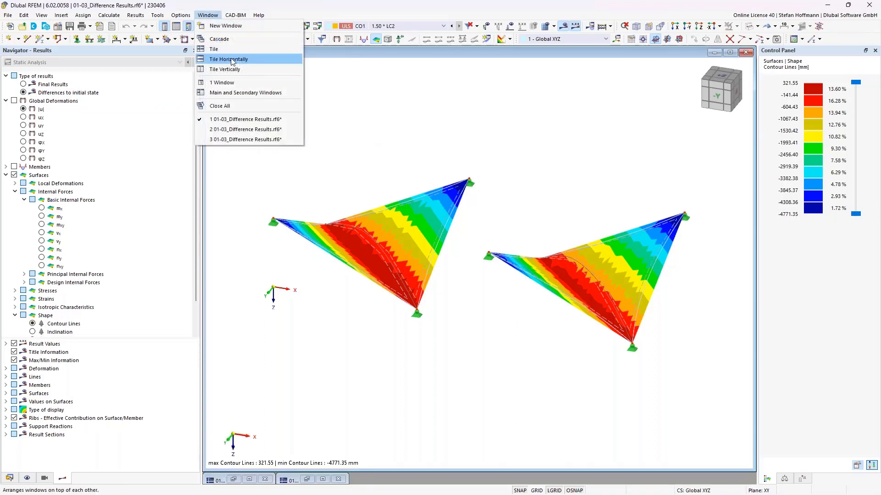
{"action": "left_click", "coordinate": [231, 59]}
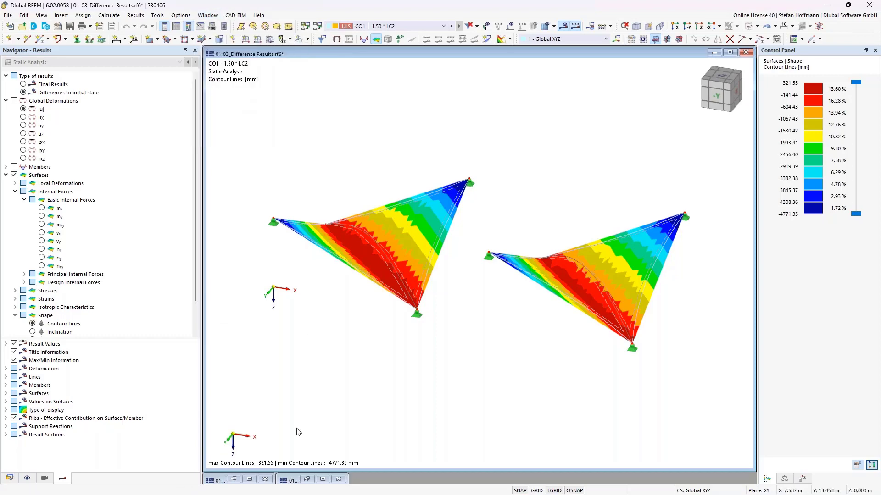
{"action": "left_click", "coordinate": [307, 479]}
{"action": "left_click", "coordinate": [234, 480]}
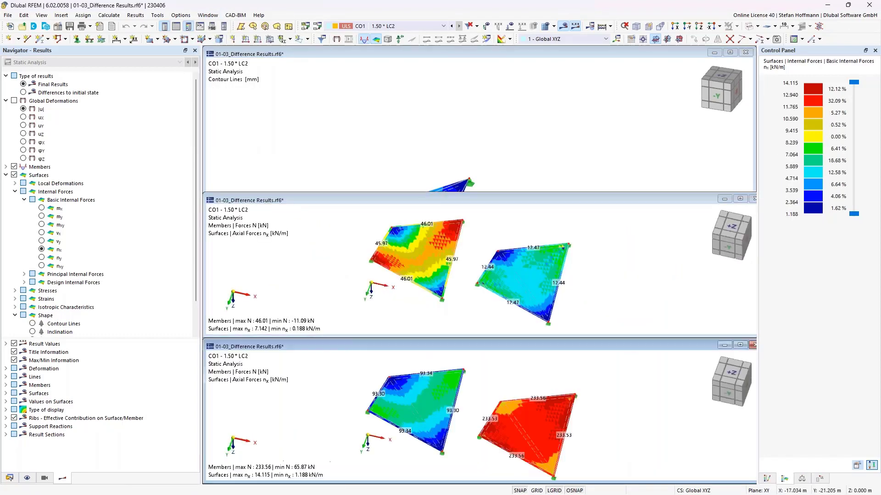
{"action": "left_click", "coordinate": [208, 15]}
{"action": "left_click", "coordinate": [229, 59]}
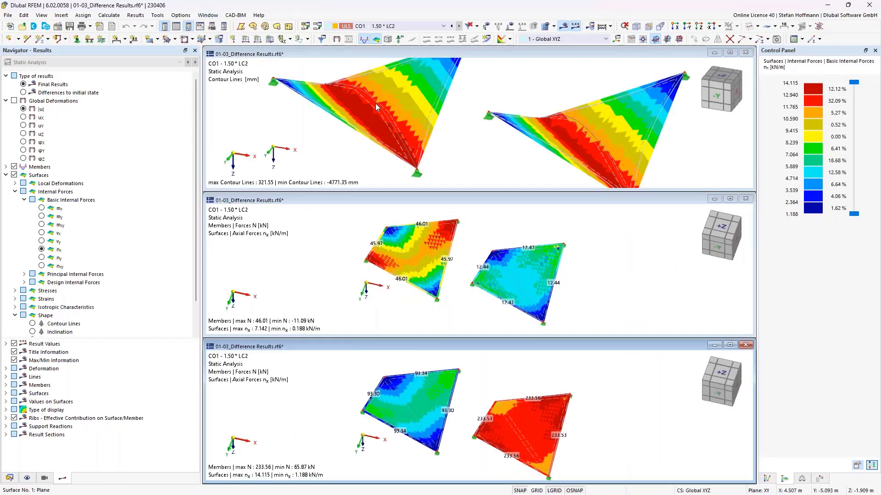
Switch the final-results window and the contour-line window from CO1 to LC1
{"action": "left_click", "coordinate": [410, 26]}
{"action": "left_click", "coordinate": [409, 43]}
{"action": "left_click", "coordinate": [448, 122]}
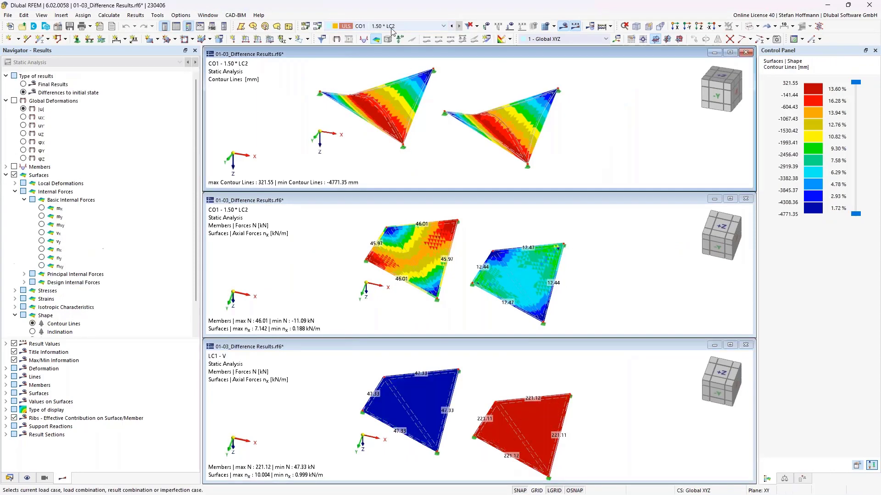
{"action": "middle_click_drag", "start_coordinate": [445, 131], "coordinate": [463, 134], "text": "ctrl"}
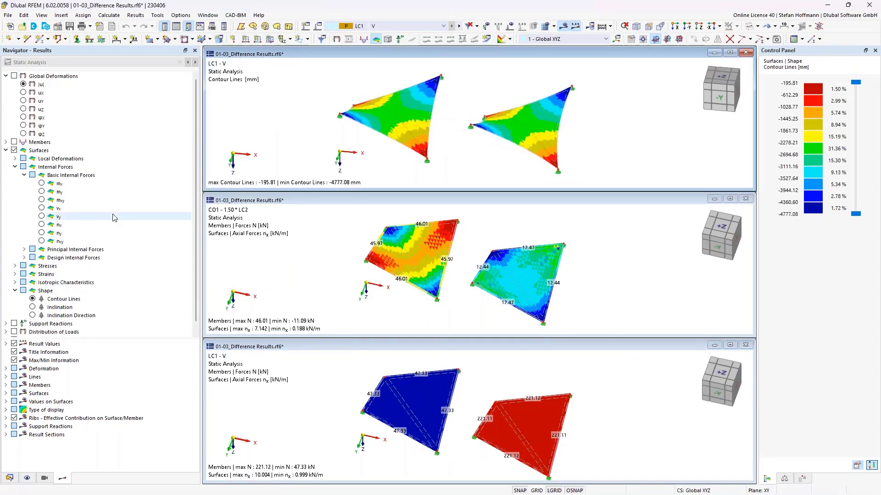
Show the surface axial forces nx together with the member forces N for LC1 in the contour-line window
{"action": "left_click", "coordinate": [42, 224]}
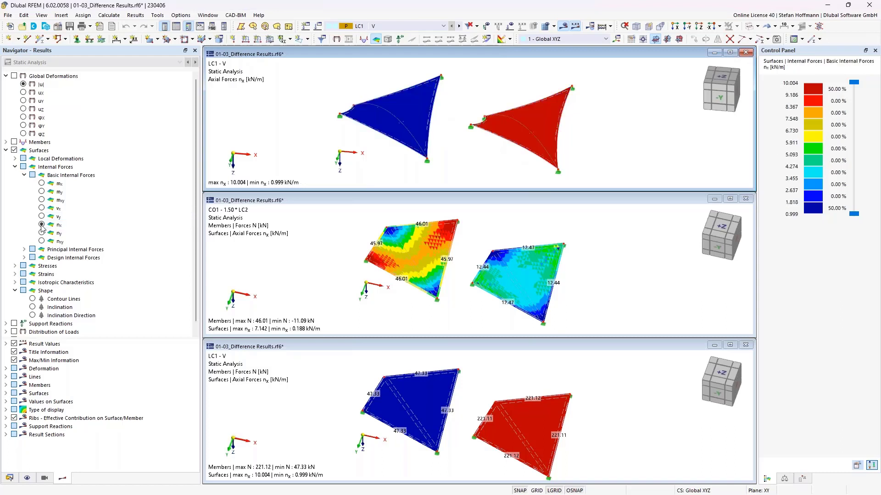
{"action": "left_click", "coordinate": [6, 142]}
{"action": "left_click", "coordinate": [16, 159]}
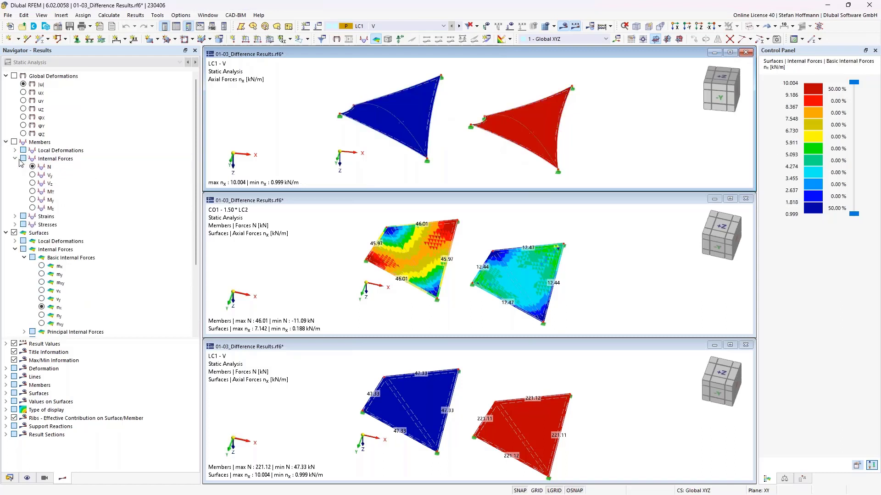
{"action": "left_click", "coordinate": [32, 167]}
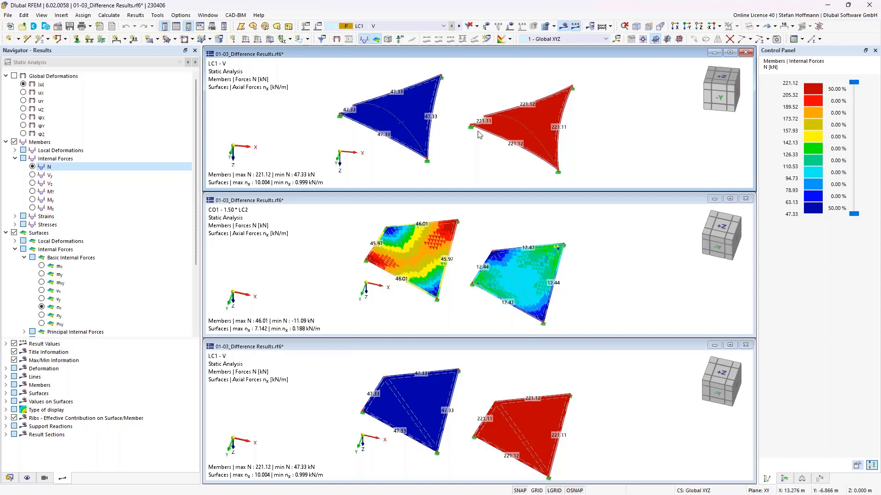
In the CO1 window showing differences to initial state, hide the member results and display the surface axial forces ny
{"action": "left_click", "coordinate": [354, 278]}
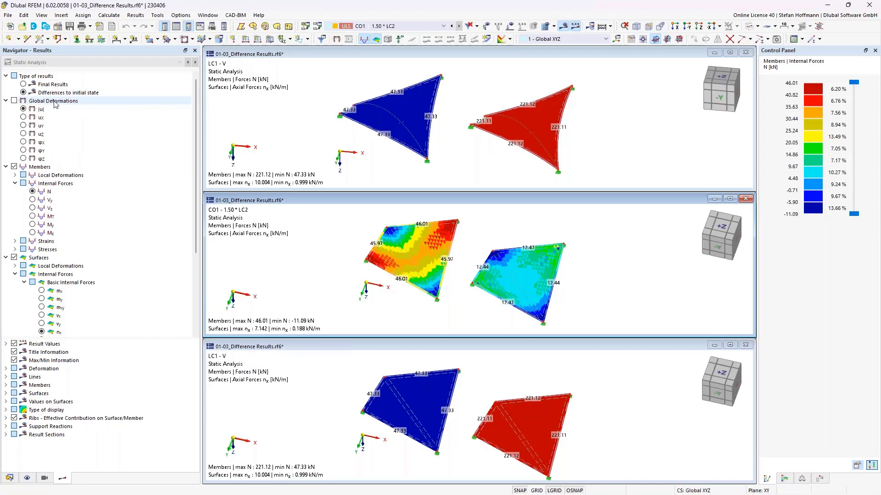
{"action": "middle_click_drag", "start_coordinate": [493, 267], "coordinate": [492, 253], "text": "ctrl"}
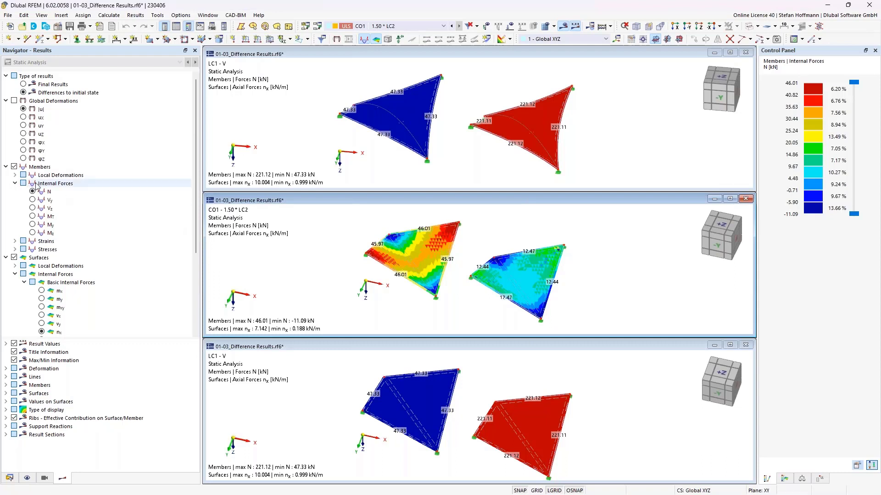
{"action": "left_click", "coordinate": [14, 167]}
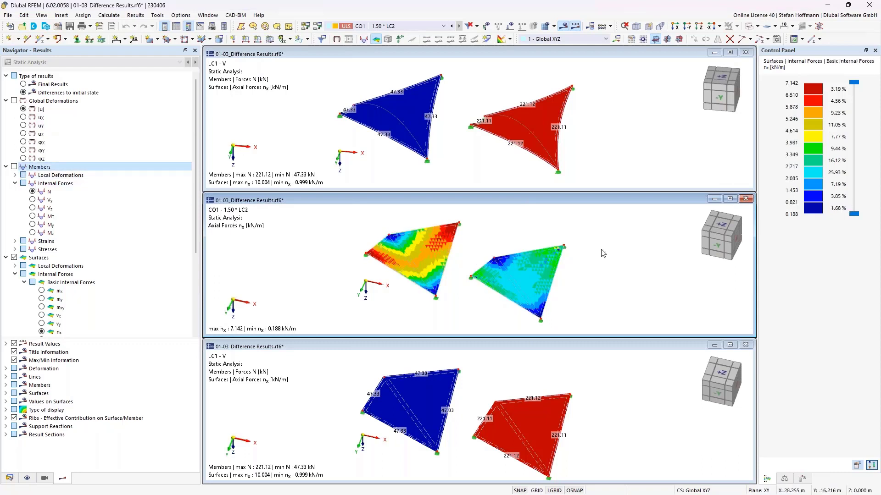
{"action": "scroll", "coordinate": [43, 326], "scroll_direction": "down", "scroll_amount": 1}
{"action": "left_click", "coordinate": [41, 316]}
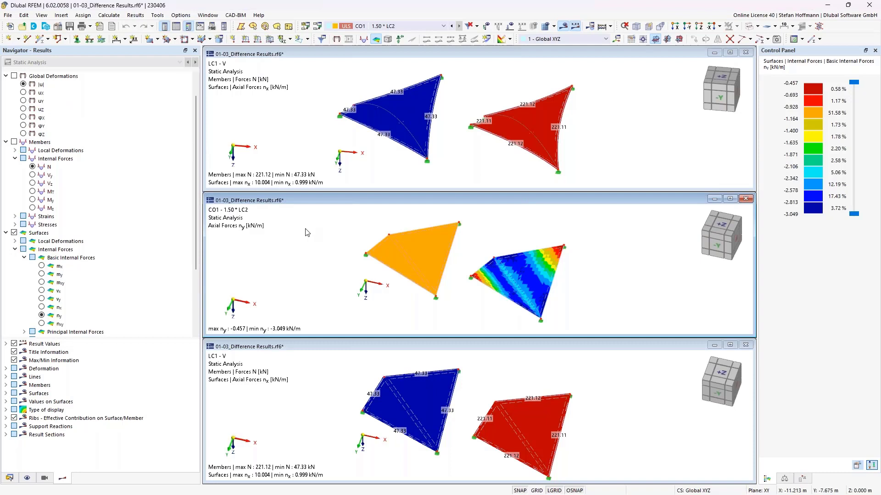
Show the CO1 final results in the third window and redisplay the member forces N in the differences window
{"action": "left_click", "coordinate": [314, 155]}
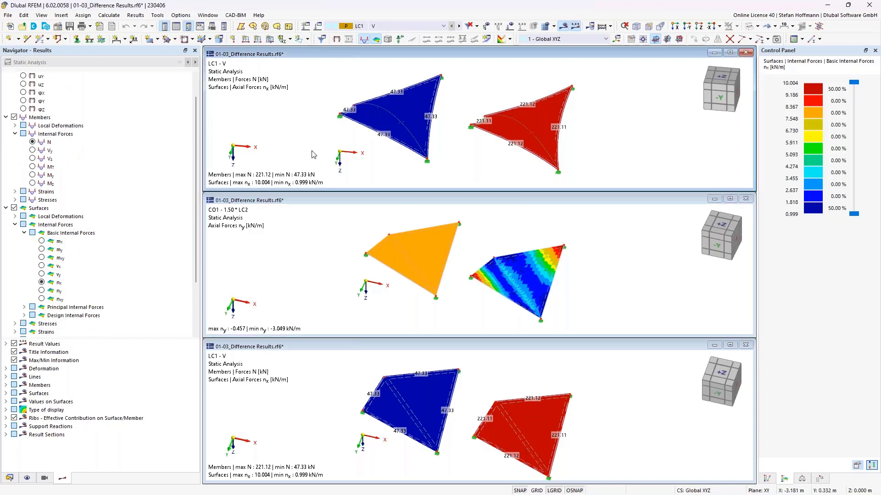
{"action": "left_click", "coordinate": [285, 216]}
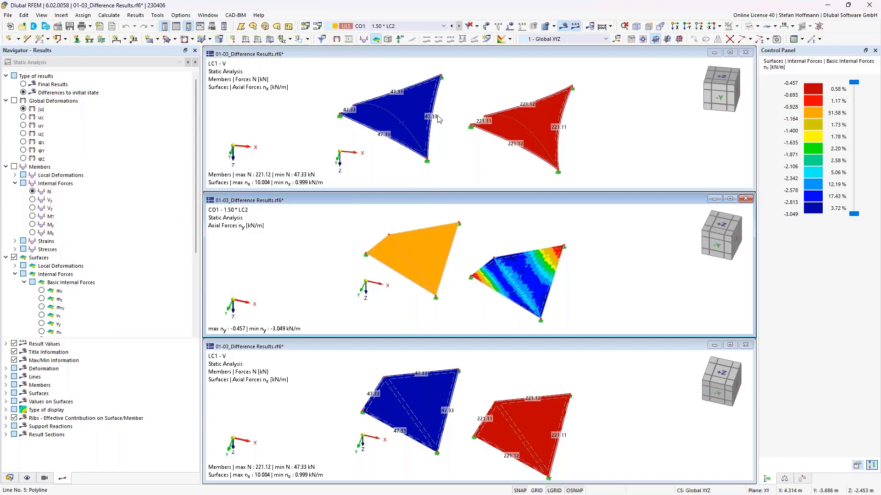
{"action": "left_click", "coordinate": [332, 382]}
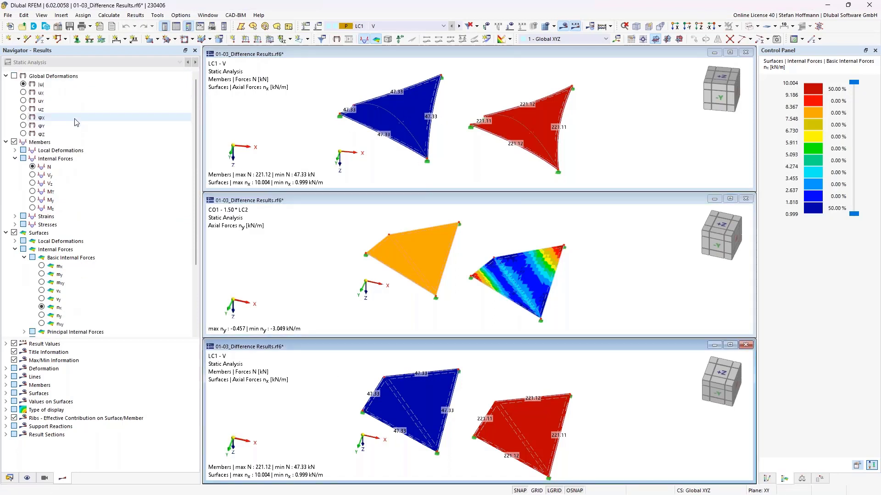
{"action": "left_click", "coordinate": [369, 31]}
{"action": "left_click", "coordinate": [377, 57]}
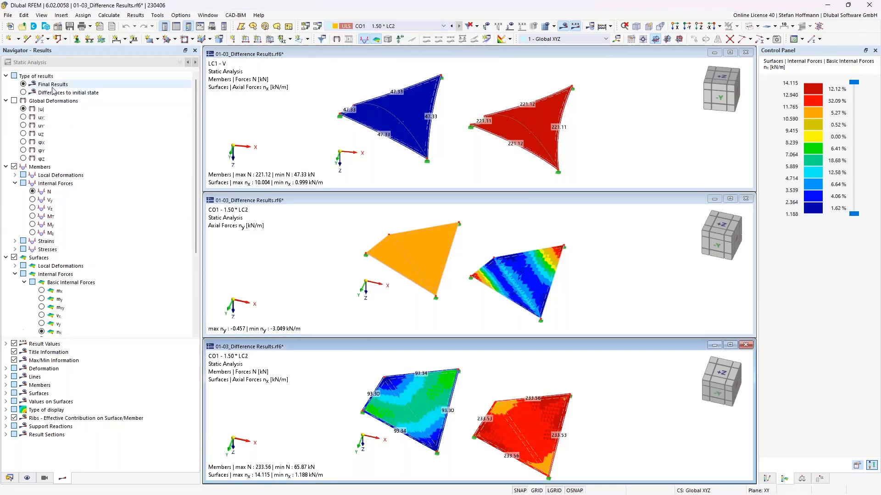
{"action": "left_click", "coordinate": [24, 85]}
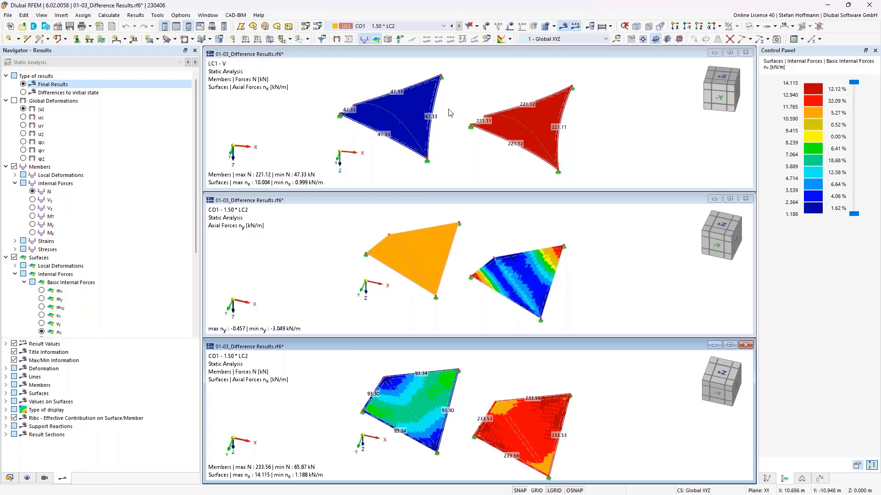
{"action": "left_click", "coordinate": [295, 294]}
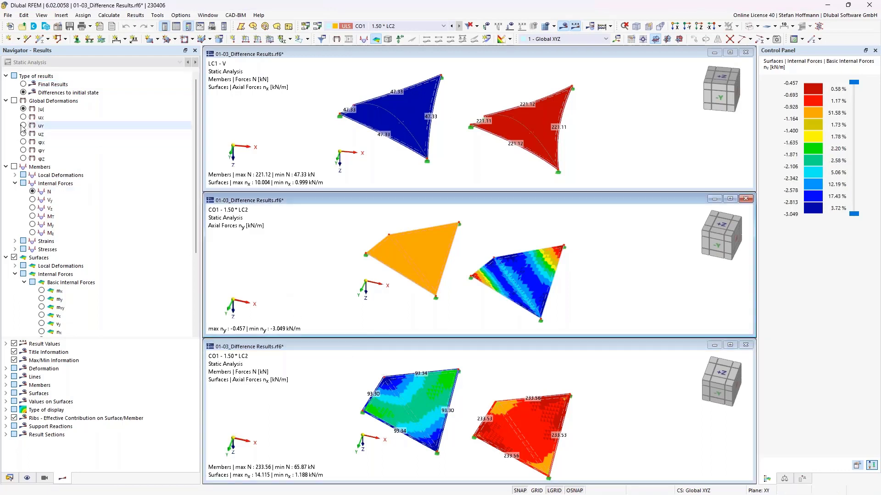
{"action": "left_click", "coordinate": [33, 192]}
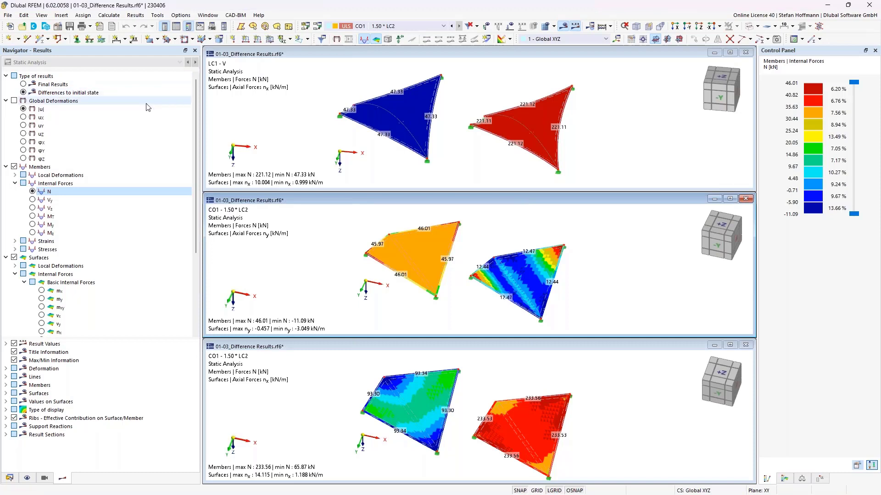
Close all three 01-03_Difference Results.rf6 windows without saving and open the model 01-04_Member set load.rf6
{"action": "left_click", "coordinate": [745, 52]}
{"action": "left_click", "coordinate": [746, 199]}
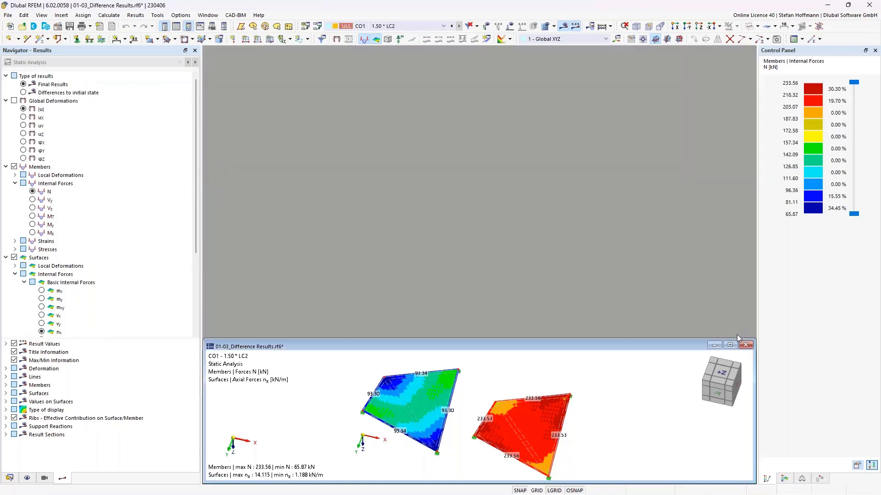
{"action": "left_click", "coordinate": [746, 347]}
{"action": "left_click", "coordinate": [473, 291]}
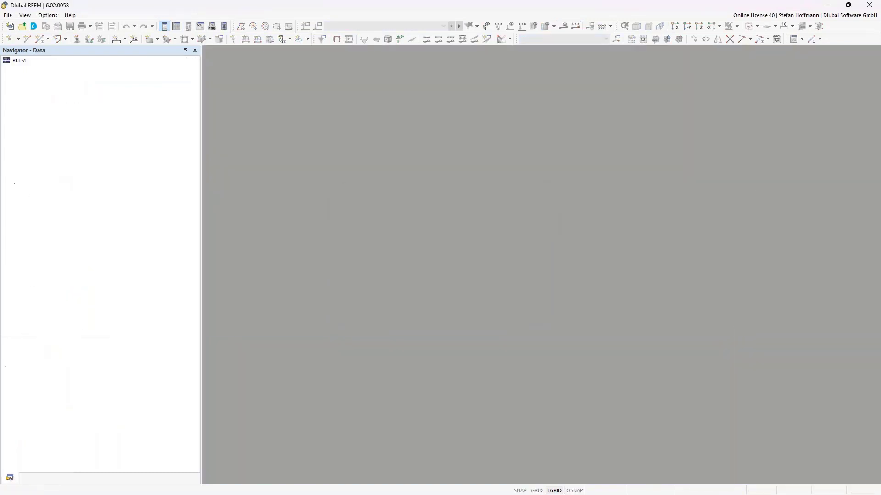
{"action": "left_click_drag", "start_coordinate": [162, 226], "coordinate": [352, 232]}
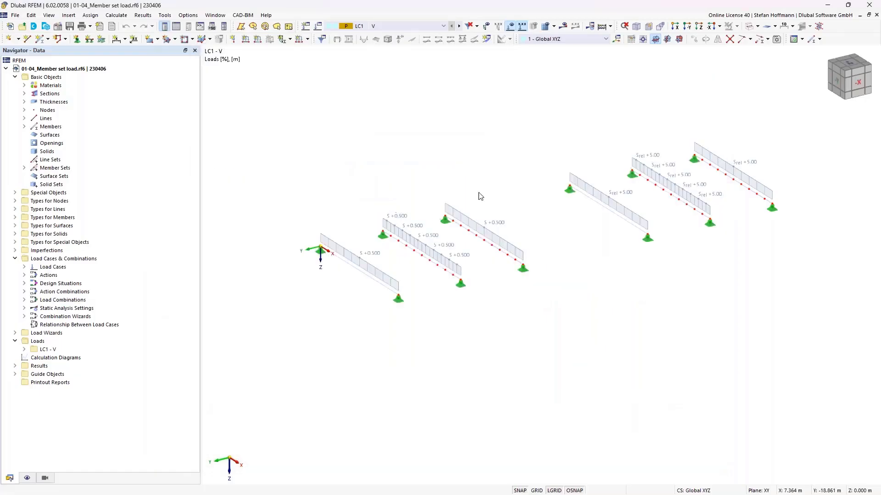
Inspect the form-finding member load on one segment of the middle cable with absolute sag loads, checking its target sag definition
{"action": "middle_click_drag", "start_coordinate": [528, 186], "coordinate": [433, 247], "text": "ctrl"}
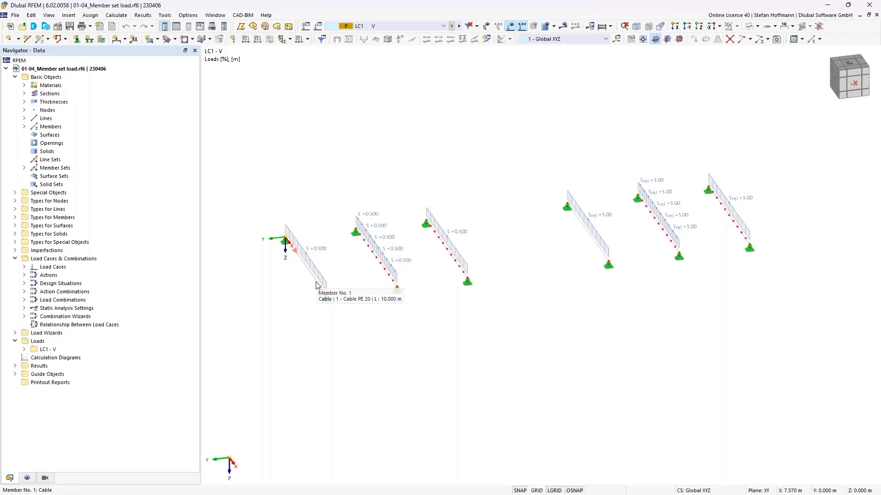
{"action": "scroll", "coordinate": [356, 274], "scroll_direction": "up", "scroll_amount": 3}
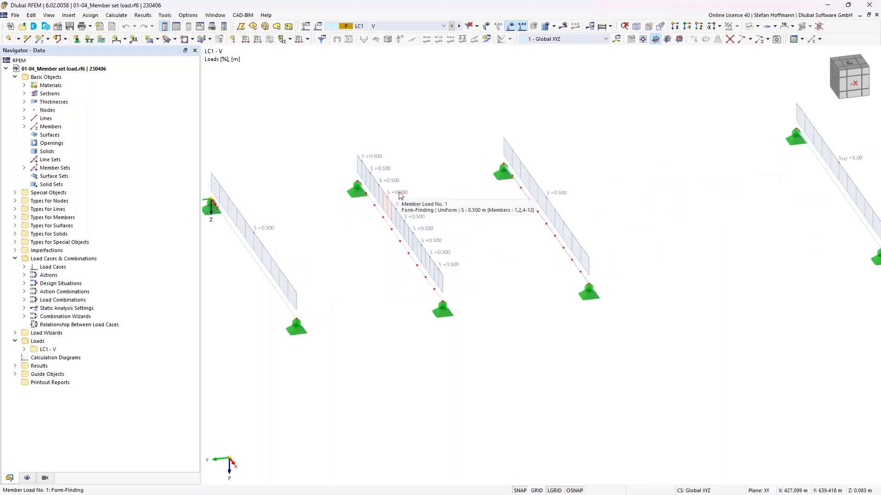
{"action": "scroll", "coordinate": [380, 188], "scroll_direction": "down", "scroll_amount": 3}
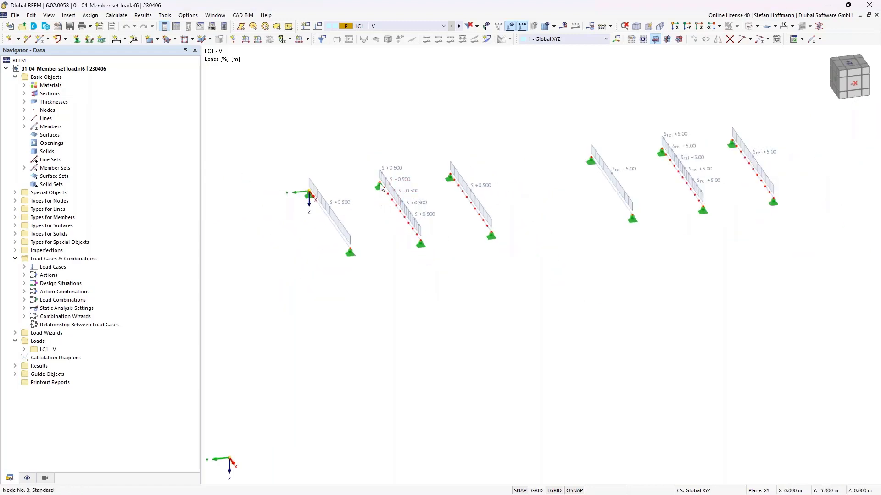
{"action": "scroll", "coordinate": [397, 188], "scroll_direction": "up", "scroll_amount": 3}
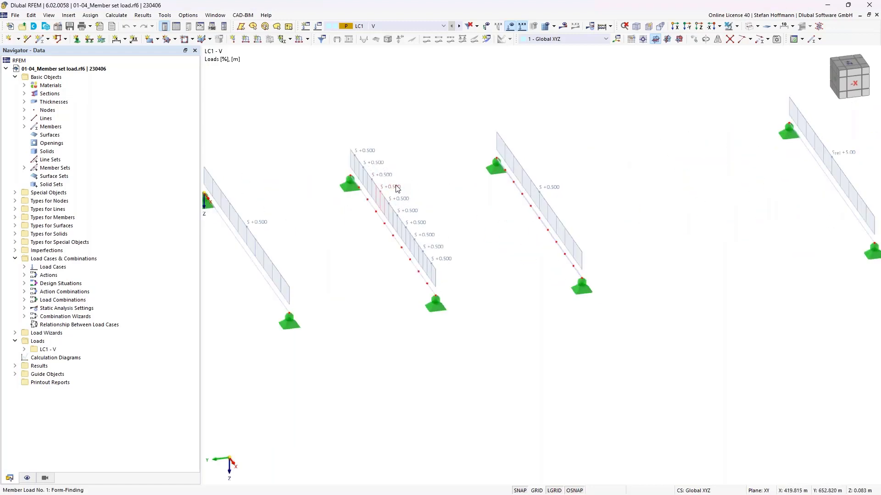
{"action": "double_click", "coordinate": [397, 188]}
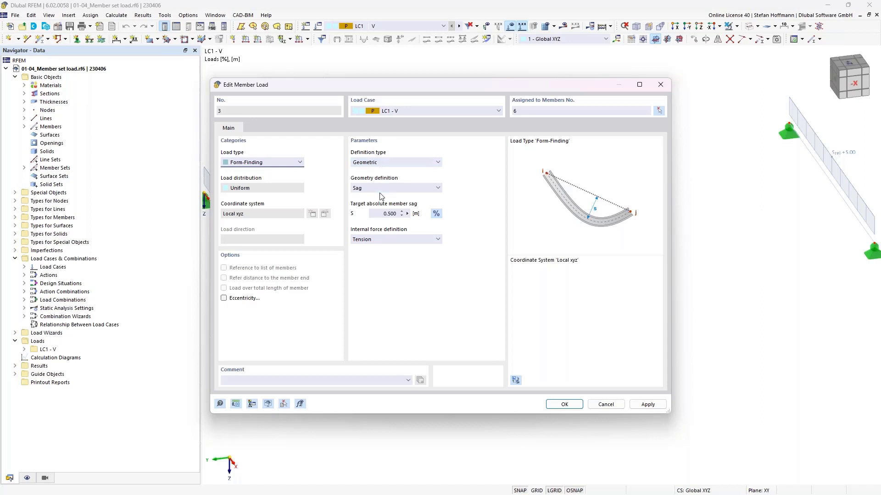
{"action": "left_click", "coordinate": [387, 213]}
{"action": "key", "text": "Return"}
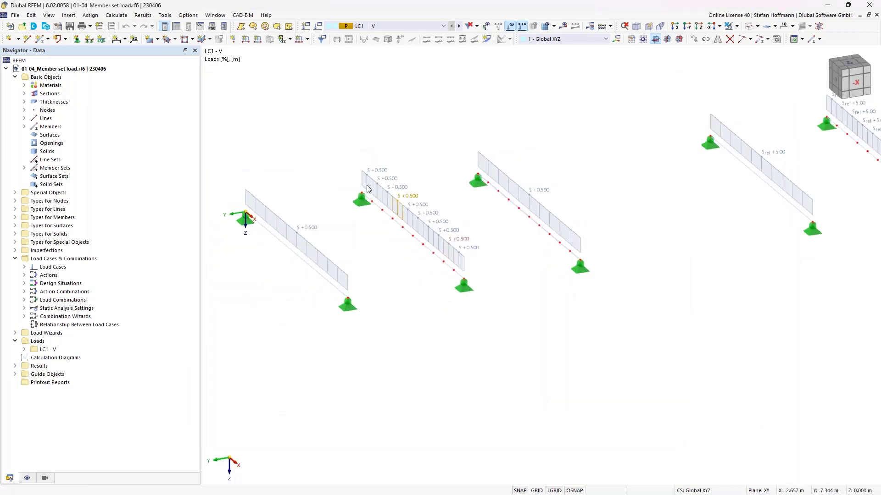
Calculate the current loading LC1 and view the resulting displacements uz of the three cables with absolute sag loads
{"action": "left_click", "coordinate": [562, 26]}
{"action": "left_click", "coordinate": [483, 294]}
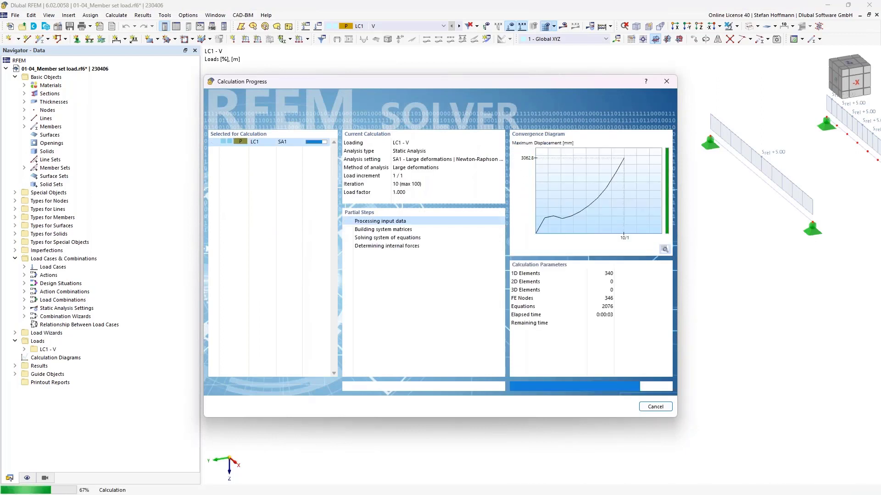
{"action": "middle_click_drag", "start_coordinate": [413, 212], "coordinate": [354, 234]}
{"action": "middle_click_drag", "start_coordinate": [421, 263], "coordinate": [449, 293], "text": "ctrl"}
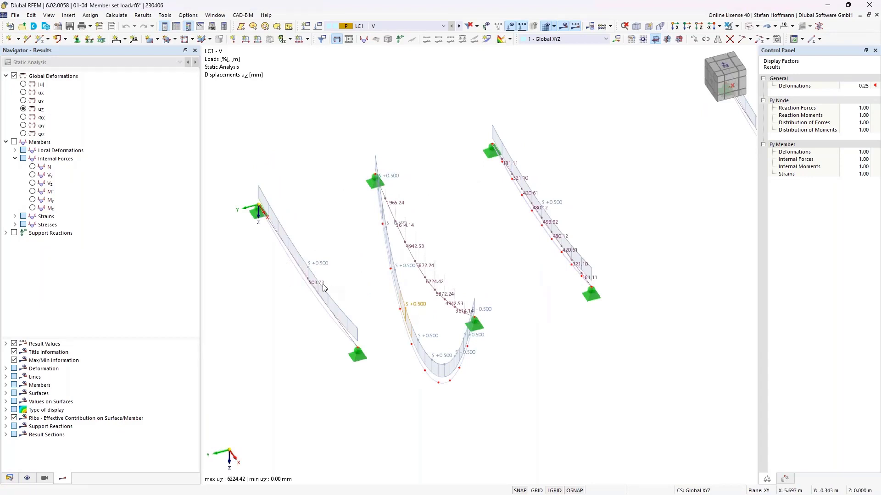
{"action": "mouse_move", "coordinate": [316, 290]}
Inspect the form-finding member set load on the third cable and show the New Member Set Load command
{"action": "double_click", "coordinate": [556, 203]}
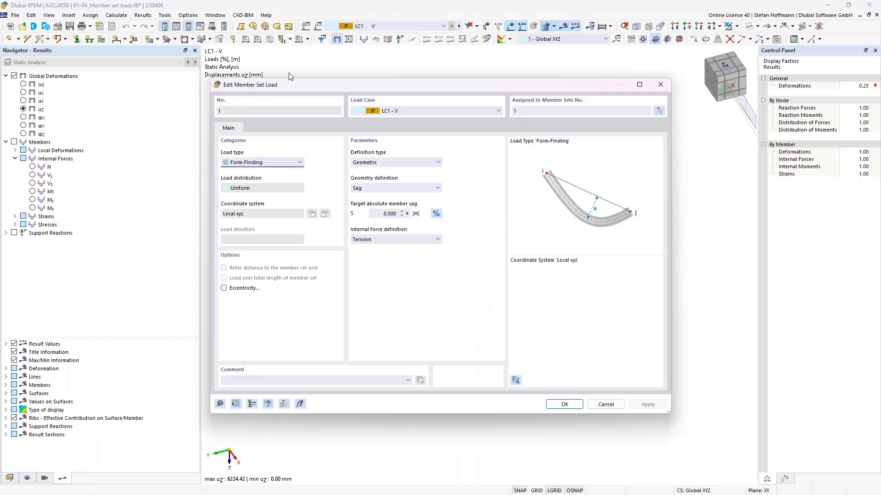
{"action": "key", "text": "Escape"}
{"action": "left_click", "coordinate": [308, 39]}
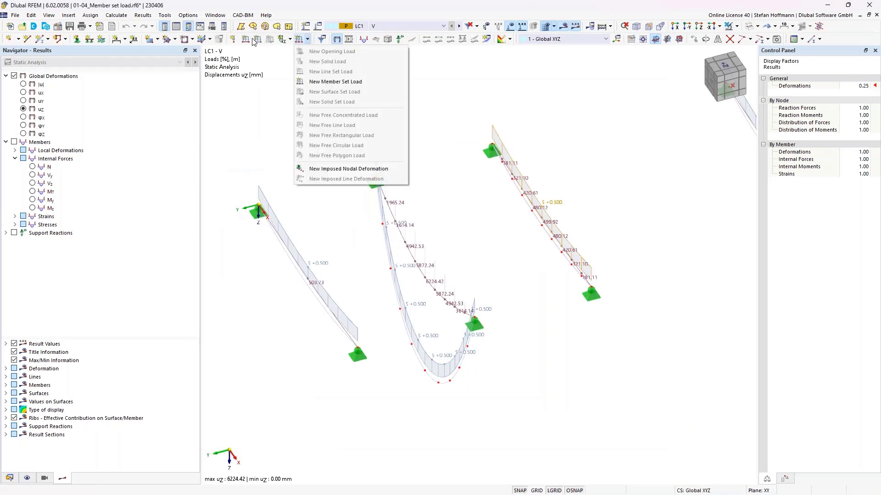
{"action": "left_click", "coordinate": [347, 82]}
{"action": "scroll", "coordinate": [541, 138], "scroll_direction": "down", "scroll_amount": 2}
Inspect the form-finding member load on the single-member cable of the second group, checking its target relative member sag
{"action": "middle_click_drag", "start_coordinate": [515, 177], "coordinate": [458, 170]}
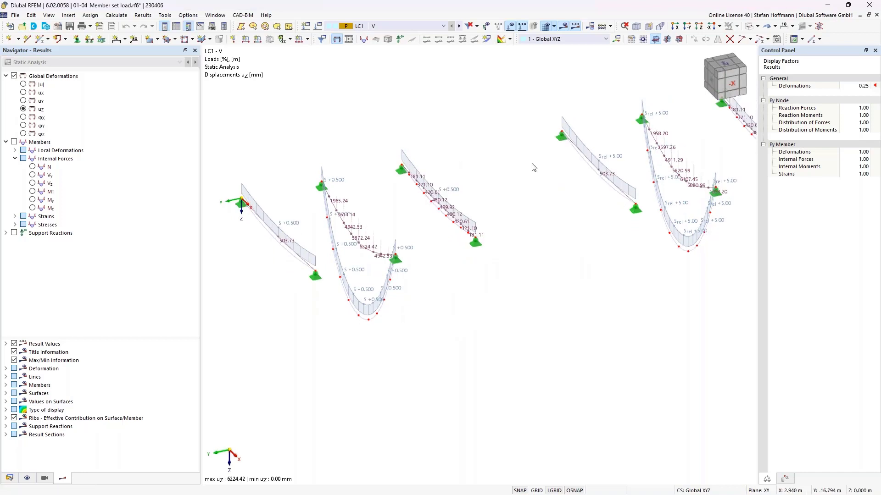
{"action": "middle_click_drag", "start_coordinate": [523, 171], "coordinate": [390, 213]}
{"action": "double_click", "coordinate": [474, 200]}
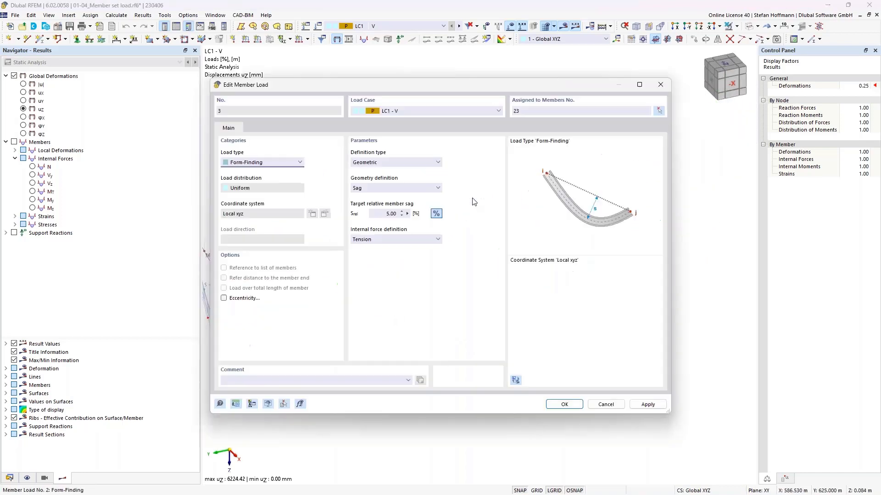
{"action": "double_click", "coordinate": [388, 214]}
{"action": "key", "text": "Escape"}
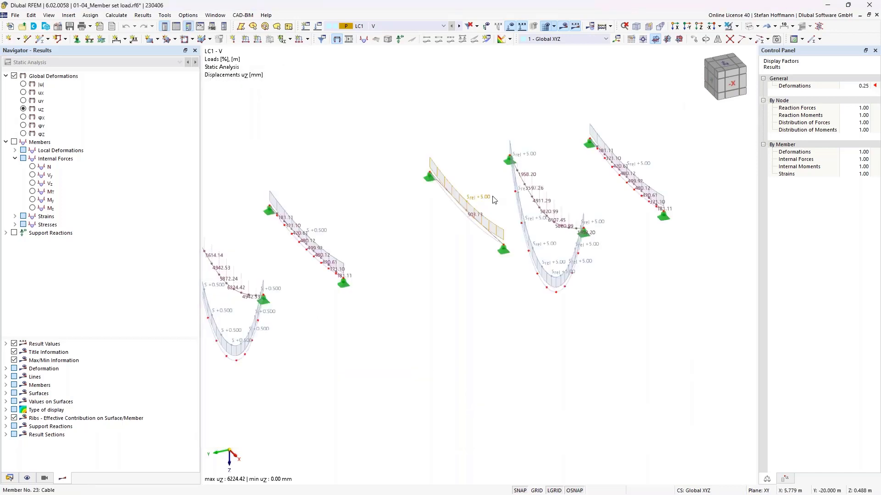
Select the third segmented cable of the first group and review the Create Member Set and New Member Set Load commands
{"action": "left_click", "coordinate": [477, 208]}
{"action": "left_click_drag", "start_coordinate": [234, 176], "coordinate": [391, 303]}
{"action": "right_click", "coordinate": [321, 264]}
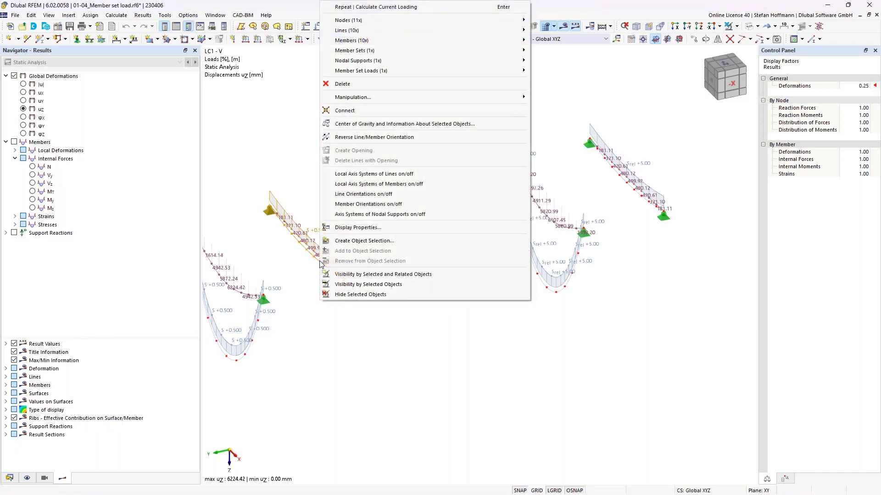
{"action": "mouse_move", "coordinate": [362, 41]}
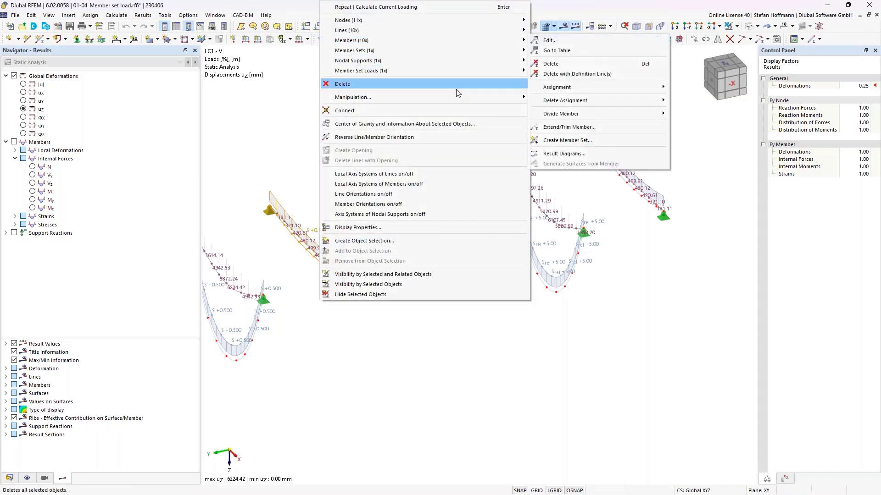
{"action": "key", "text": "Escape"}
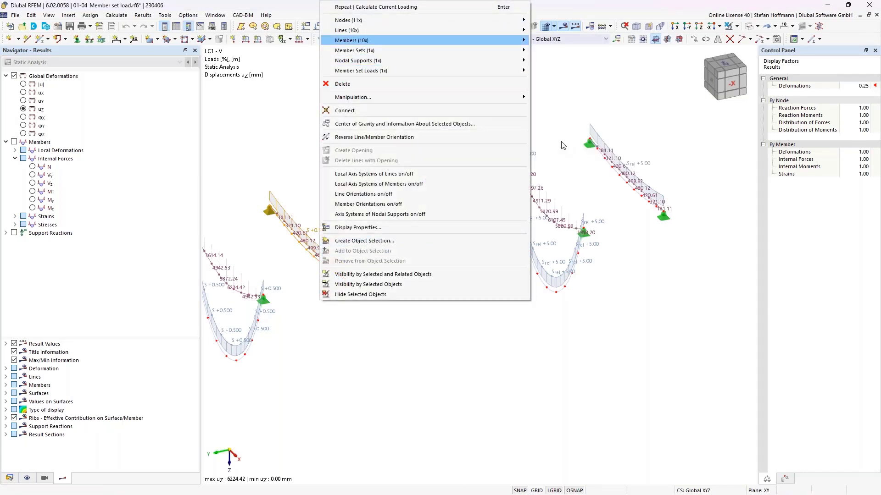
{"action": "left_click", "coordinate": [305, 99]}
{"action": "left_click", "coordinate": [308, 42]}
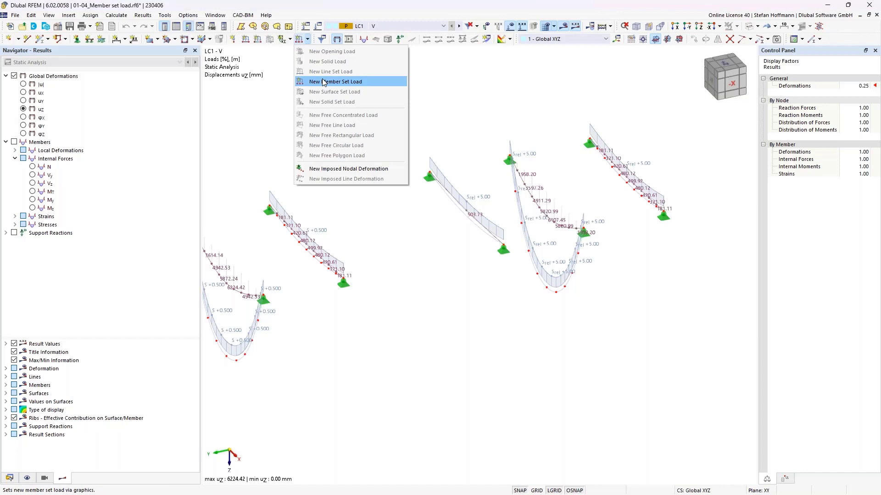
{"action": "left_click", "coordinate": [443, 113]}
Bring all six cables into view and close the model 01-04_Member set load.rf6
{"action": "scroll", "coordinate": [438, 135], "scroll_direction": "down", "scroll_amount": 2}
{"action": "scroll", "coordinate": [433, 140], "scroll_direction": "down", "scroll_amount": 1}
{"action": "middle_click_drag", "start_coordinate": [427, 146], "coordinate": [468, 189]}
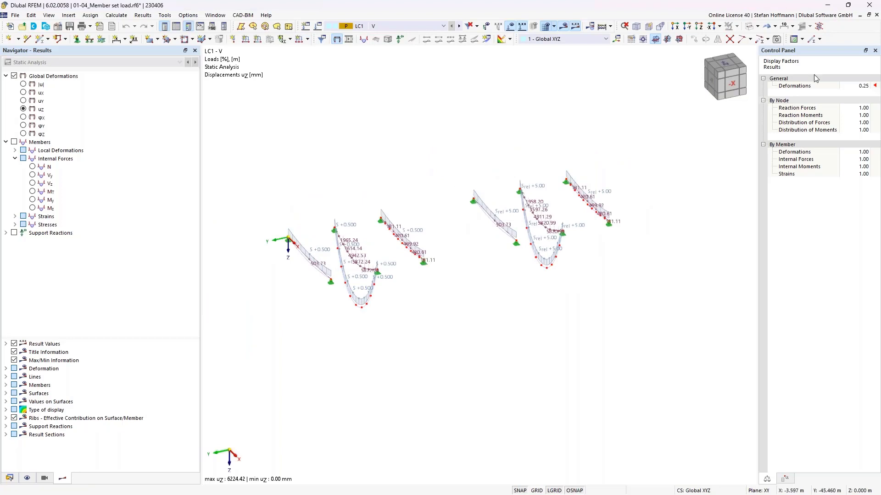
{"action": "left_click", "coordinate": [877, 15]}
{"action": "left_click", "coordinate": [477, 291]}
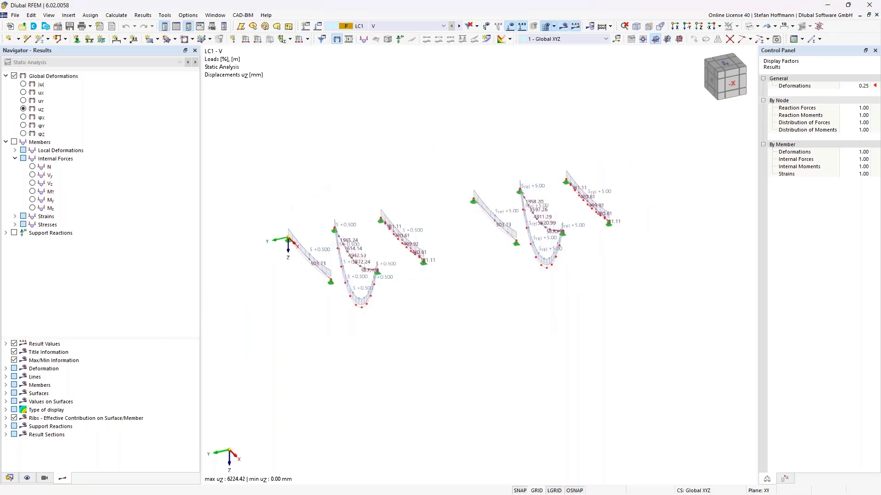
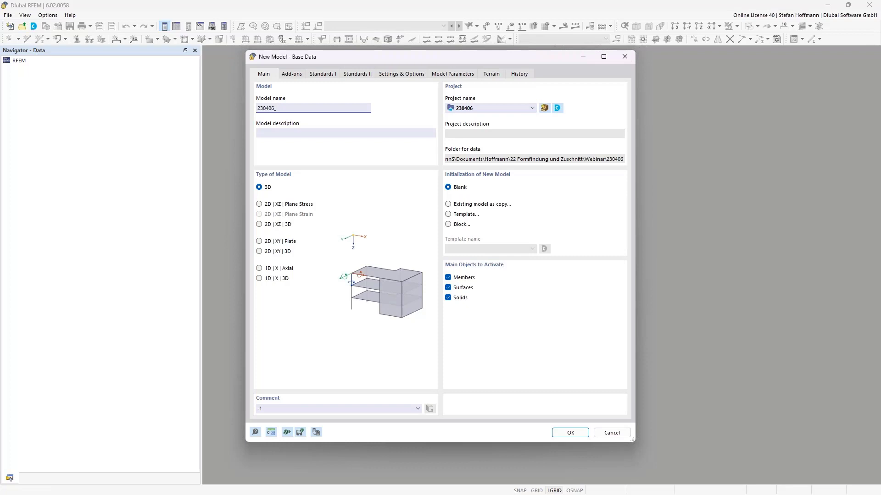
Create a new 3D model named 230406_Cushion1 with the Form-Finding add-on activated
{"action": "type", "text": "ushion1"}
{"action": "left_click", "coordinate": [292, 74]}
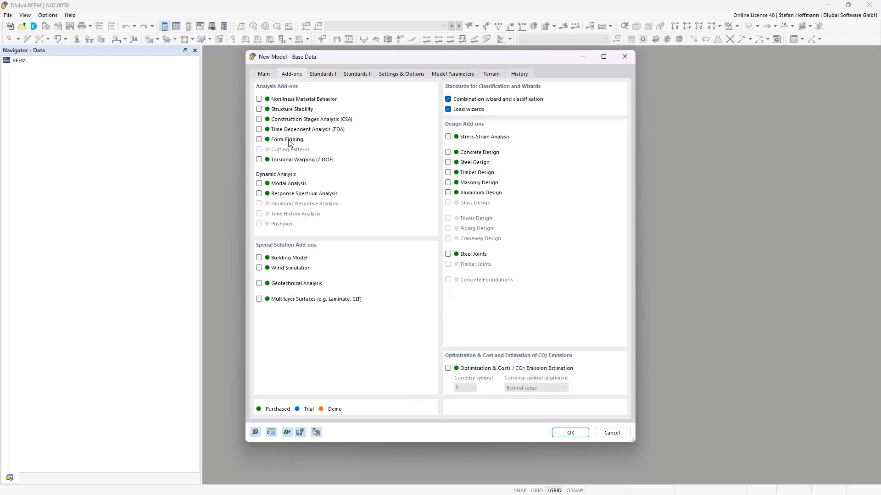
{"action": "left_click", "coordinate": [288, 140]}
{"action": "left_click", "coordinate": [559, 434]}
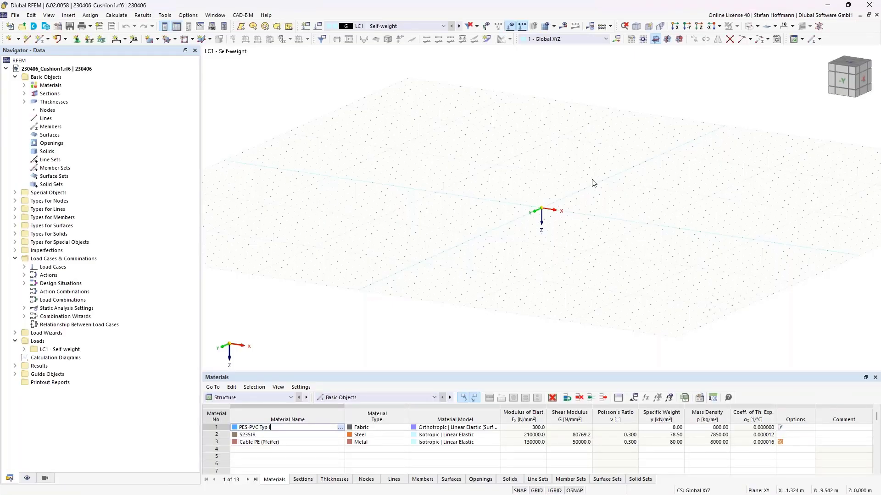
Draw a closed rectangle of single lines from the origin, 4 m along X and 12 m along negative Y
{"action": "middle_click_drag", "start_coordinate": [560, 179], "coordinate": [507, 246]}
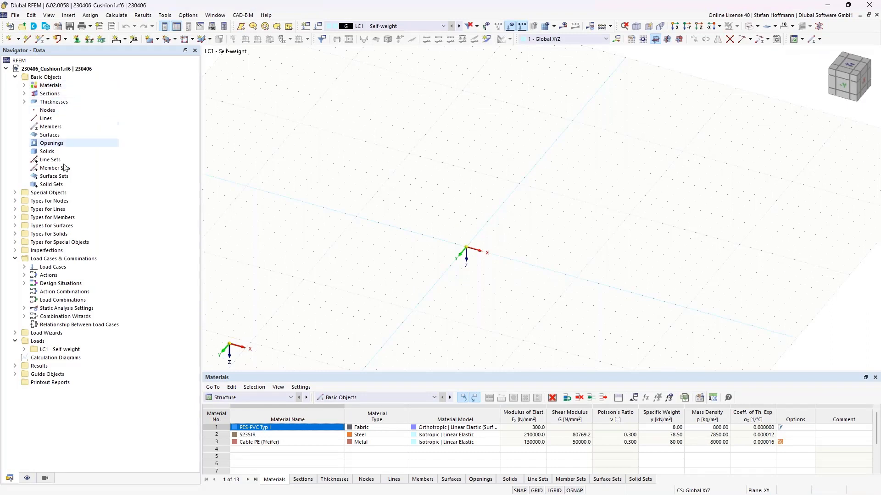
{"action": "left_click", "coordinate": [29, 43]}
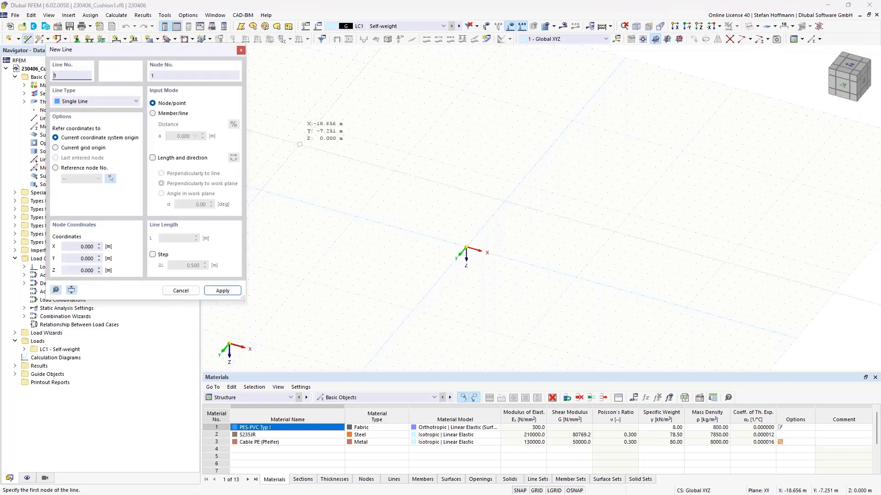
{"action": "left_click", "coordinate": [466, 248]}
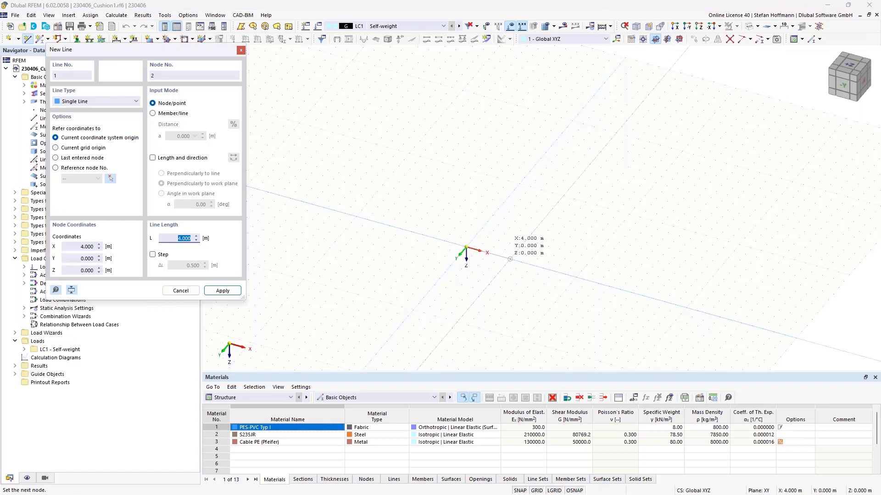
{"action": "left_click", "coordinate": [509, 259]}
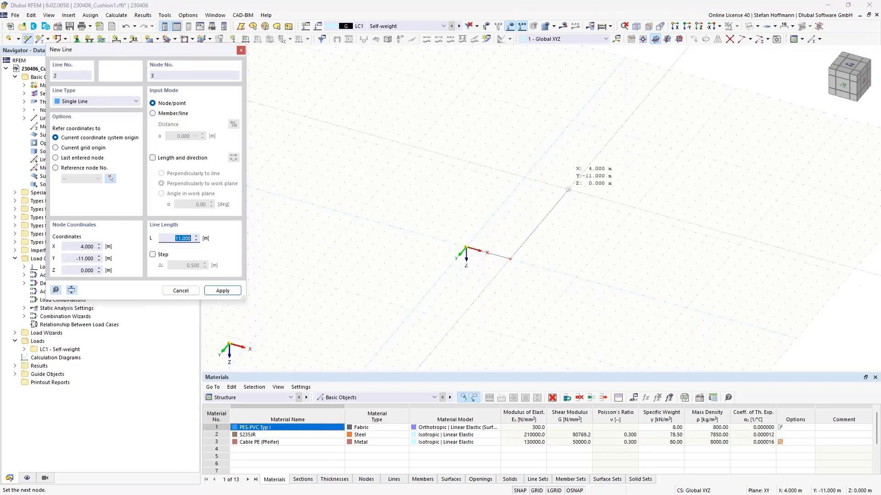
{"action": "left_click", "coordinate": [574, 183]}
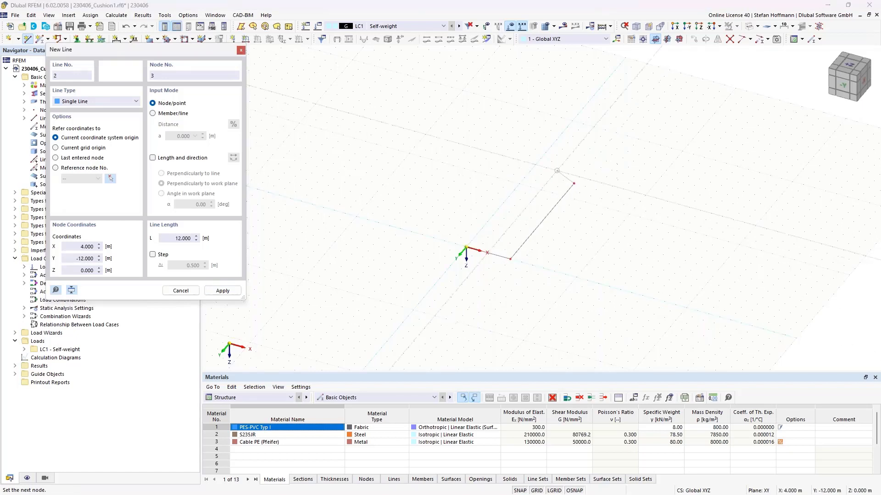
{"action": "left_click", "coordinate": [530, 171]}
{"action": "left_click", "coordinate": [465, 248]}
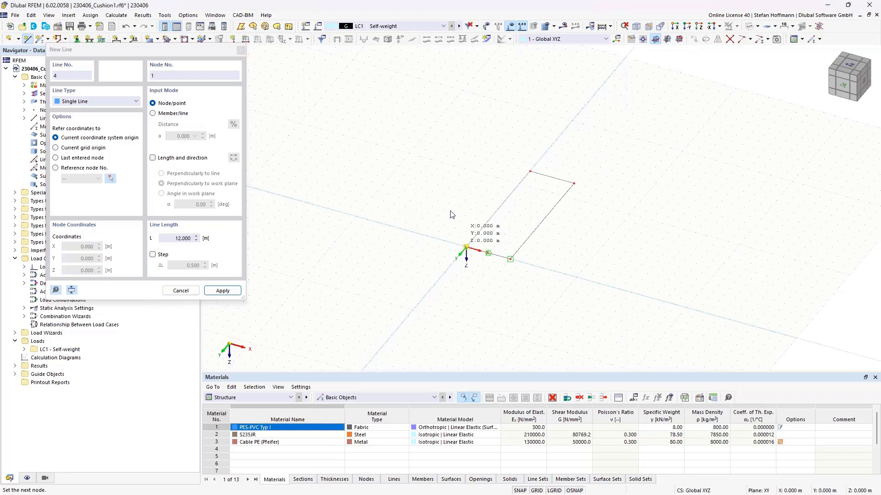
{"action": "key", "text": "Escape"}
{"action": "key", "text": "Escape"}
{"action": "scroll", "coordinate": [499, 218], "scroll_direction": "up", "scroll_amount": 3}
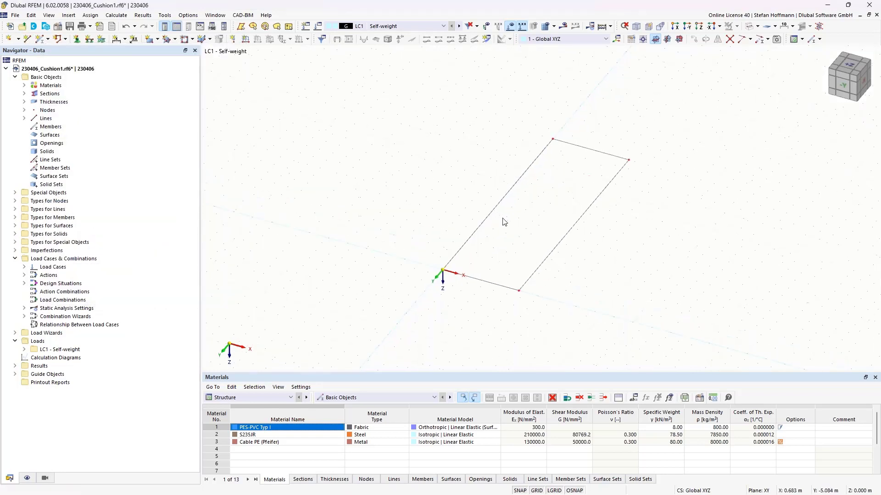
{"action": "middle_click_drag", "start_coordinate": [500, 218], "coordinate": [446, 210]}
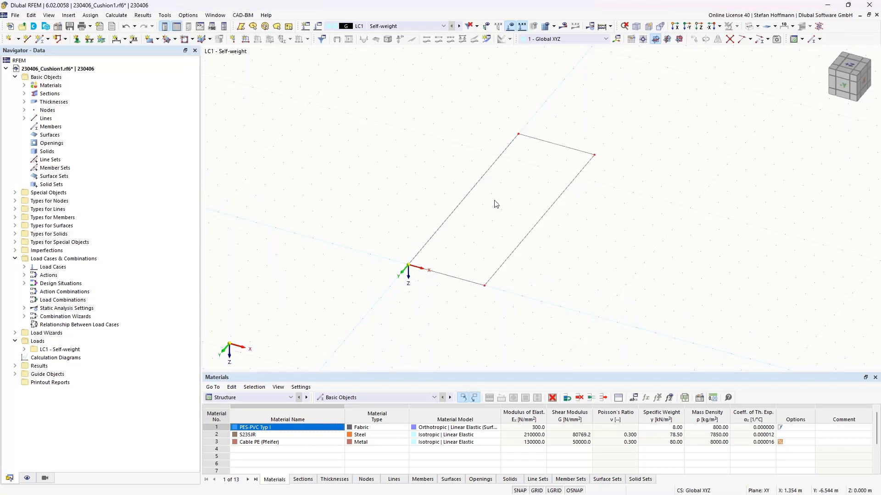
Review the available plane surface, curved surface and line type commands without creating anything
{"action": "left_click", "coordinate": [157, 39]}
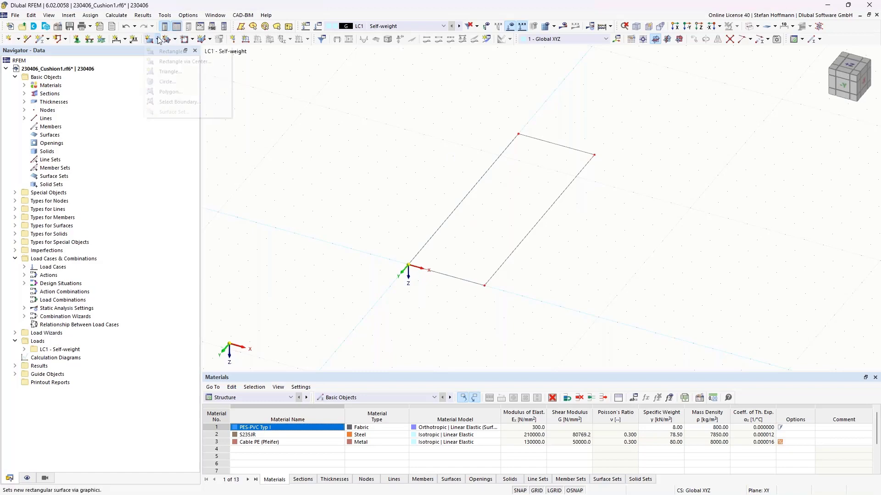
{"action": "left_click", "coordinate": [177, 110]}
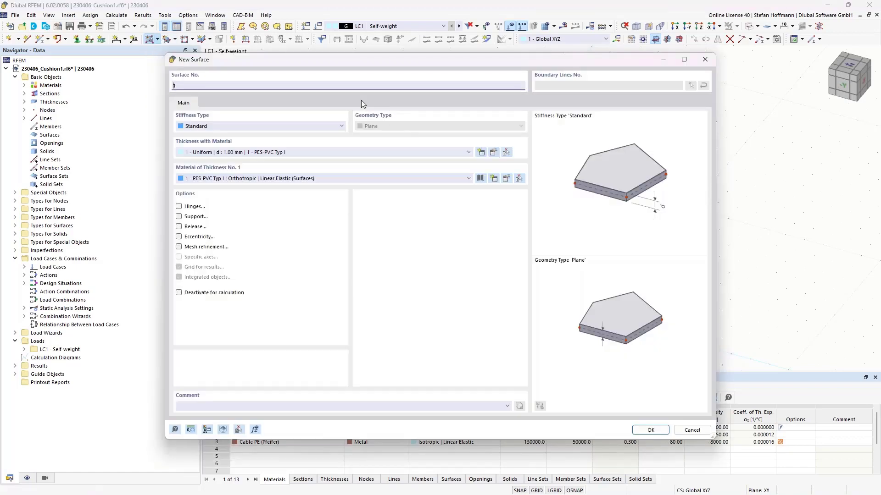
{"action": "key", "text": "Escape"}
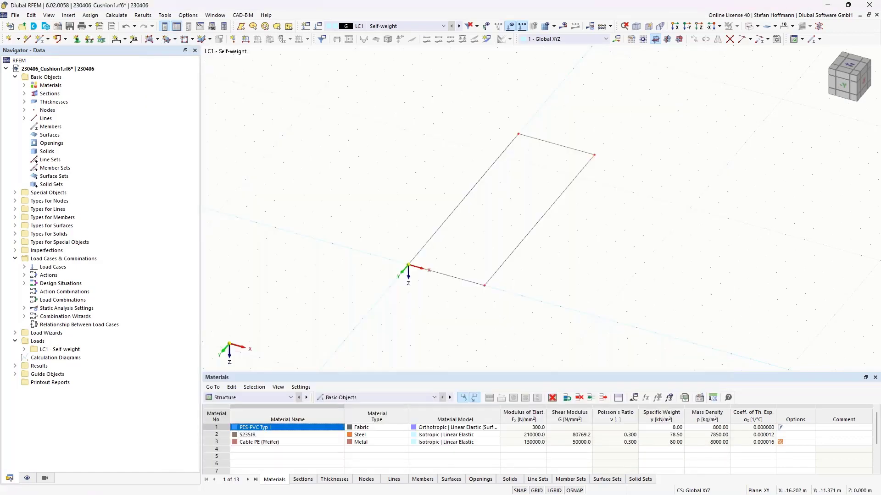
{"action": "left_click", "coordinate": [175, 40]}
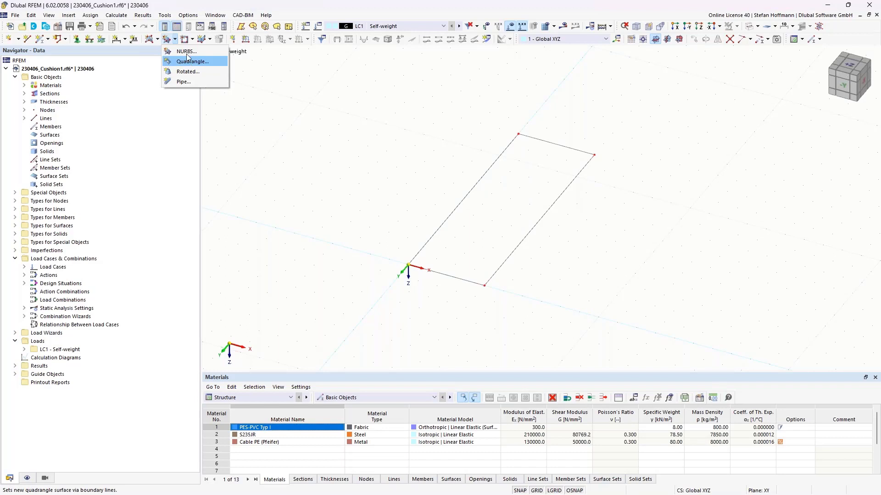
{"action": "left_click", "coordinate": [65, 39]}
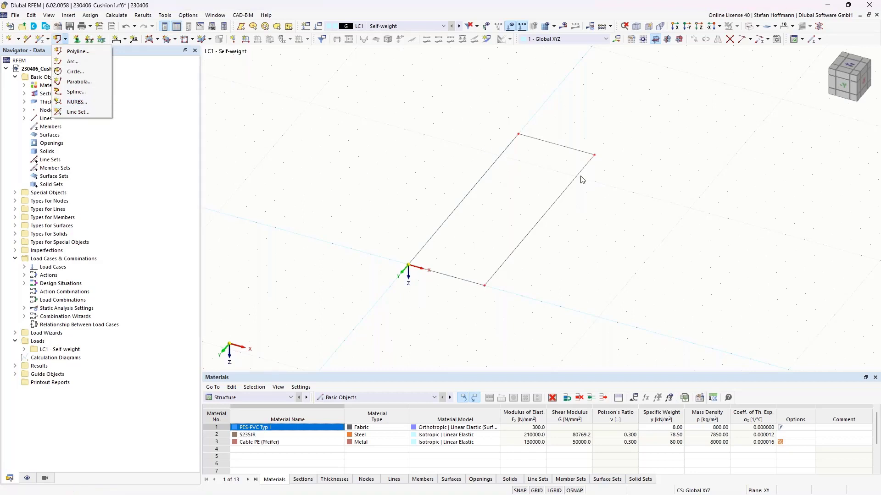
{"action": "left_click", "coordinate": [518, 224]}
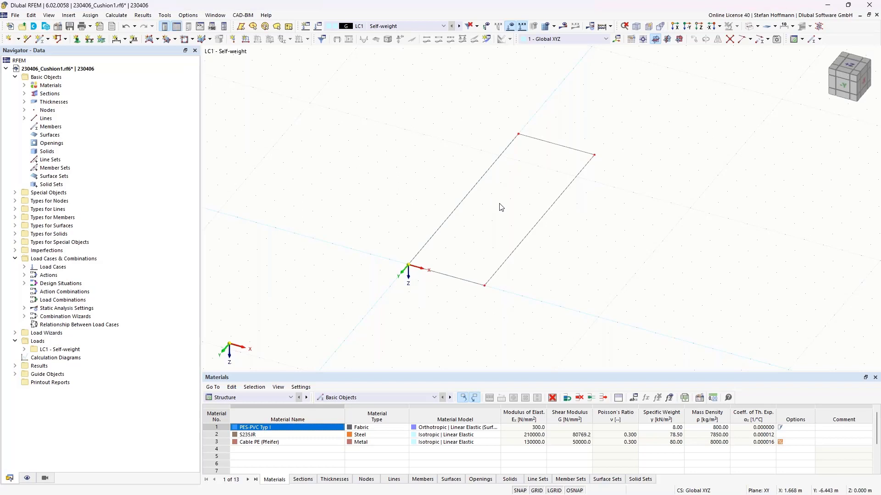
{"action": "key", "text": "alt"}
{"action": "left_click", "coordinate": [533, 231]}
Draw a single line across the rectangle's middle from X 0, Y -6 m to X 4 m, Y -6 m
{"action": "middle_click_drag", "start_coordinate": [478, 204], "coordinate": [463, 205], "text": "ctrl"}
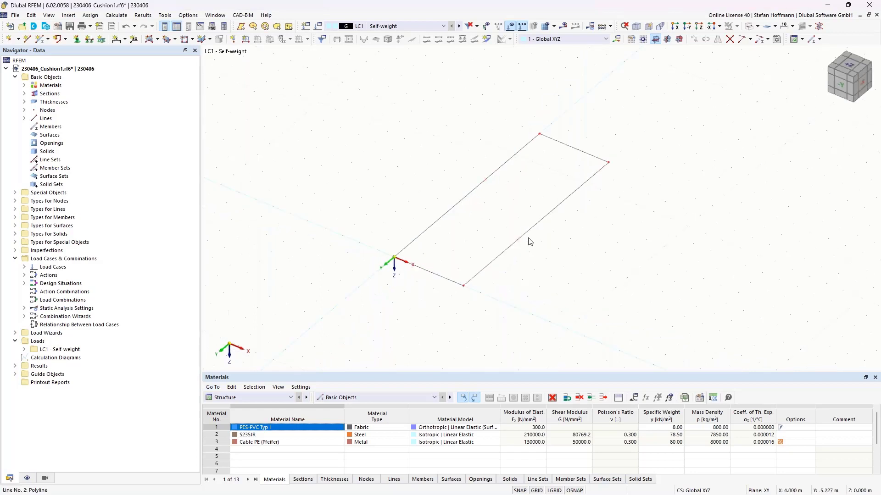
{"action": "left_click", "coordinate": [27, 39]}
{"action": "left_click", "coordinate": [466, 195]}
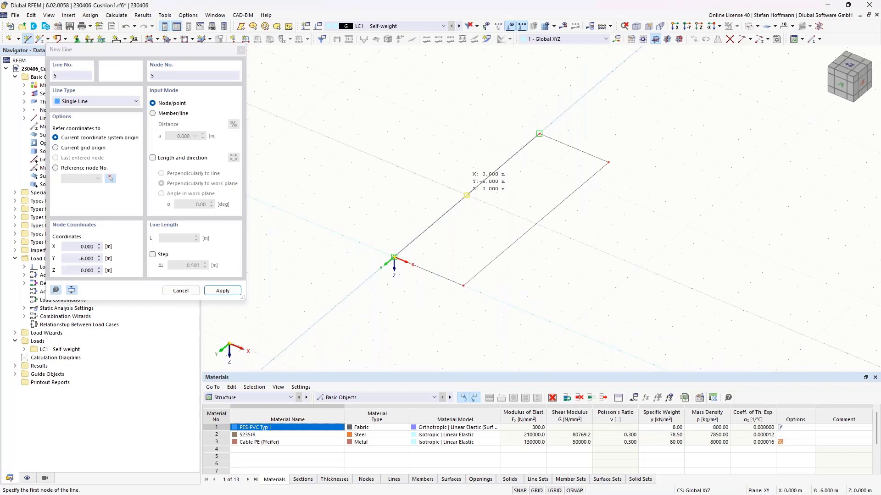
{"action": "left_click", "coordinate": [536, 224]}
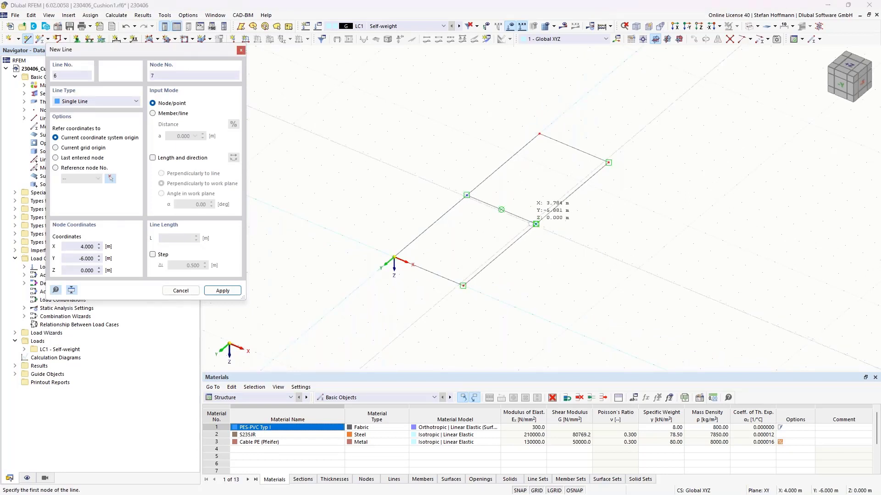
{"action": "key", "text": "Escape"}
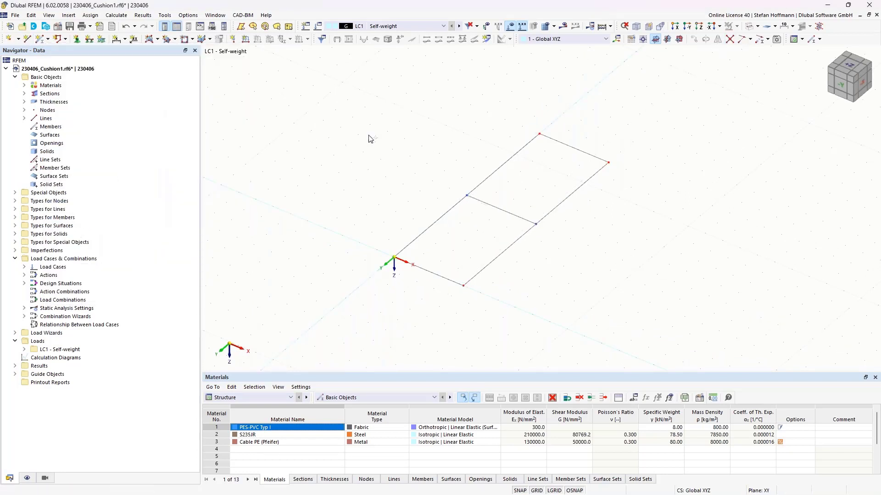
Start a new quadrangle surface and examine the Fabric material series and types in the material library
{"action": "left_click_drag", "start_coordinate": [323, 118], "coordinate": [642, 303]}
{"action": "left_click", "coordinate": [174, 39]}
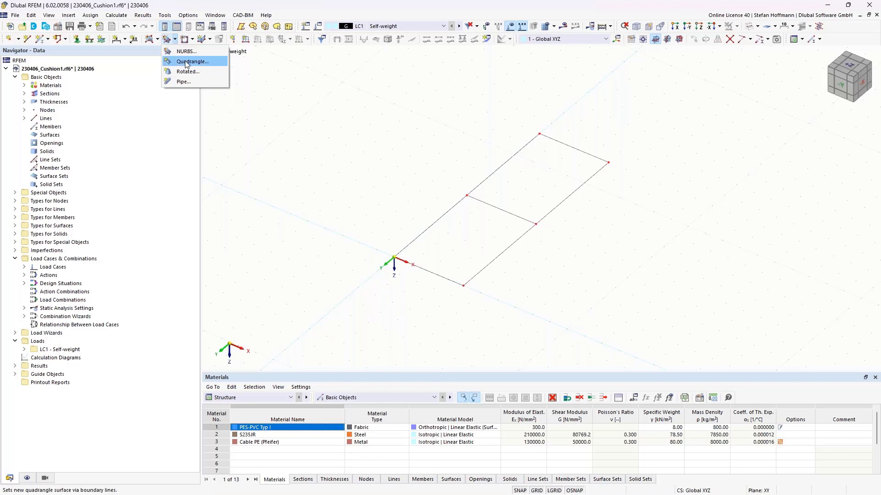
{"action": "left_click", "coordinate": [187, 62]}
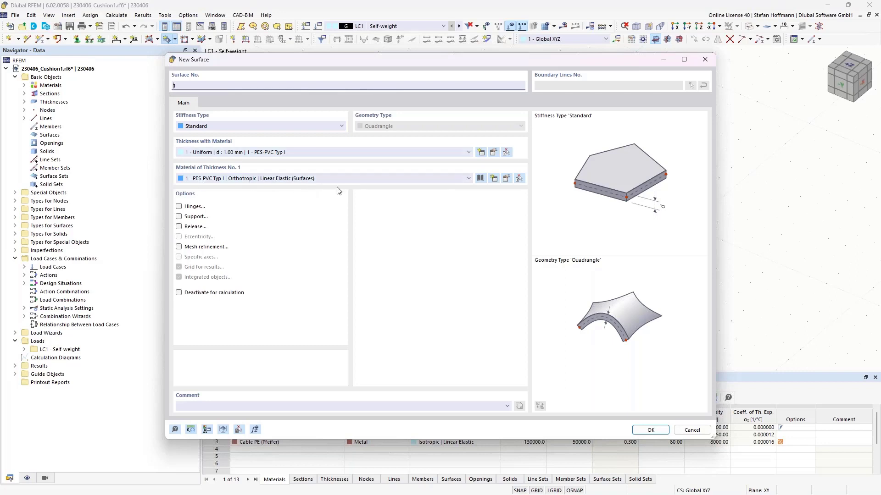
{"action": "left_click", "coordinate": [481, 179]}
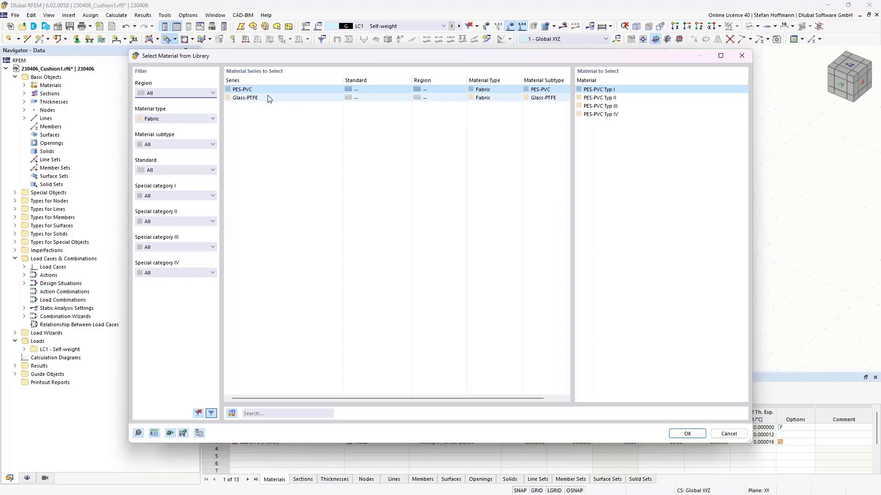
{"action": "left_click", "coordinate": [209, 119]}
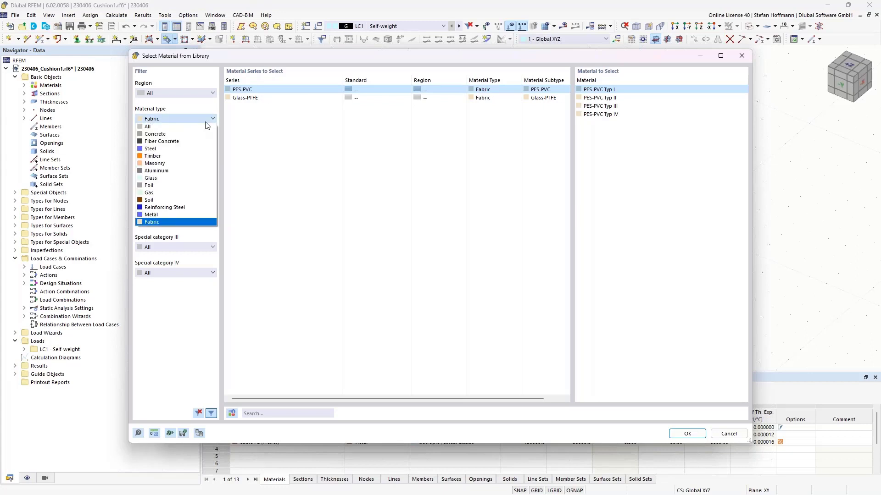
{"action": "left_click", "coordinate": [205, 121]}
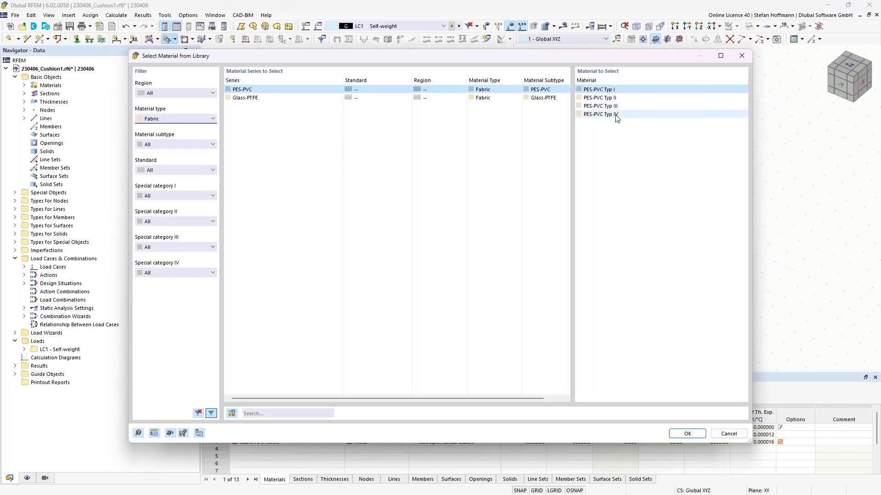
{"action": "left_click", "coordinate": [749, 56]}
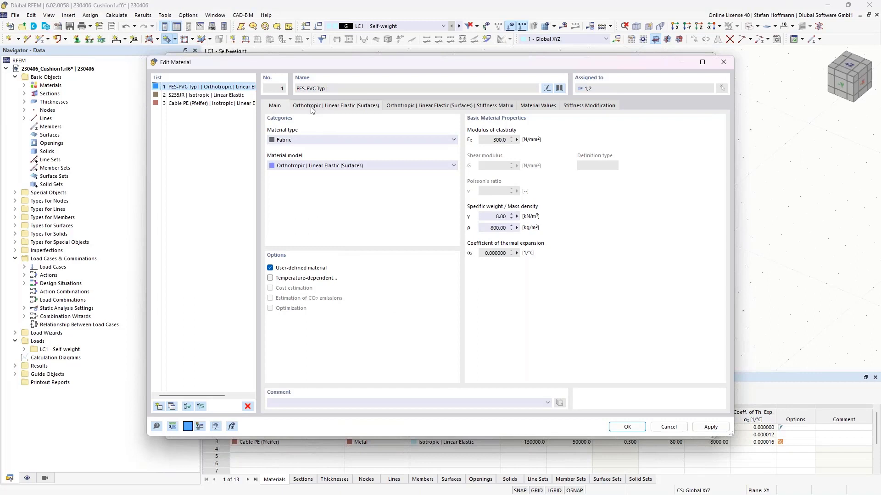
Switch off the user-defined option of PES-PVC Typ I, examine its library elasticity and tensile strengths, and discard the change
{"action": "left_click", "coordinate": [303, 268]}
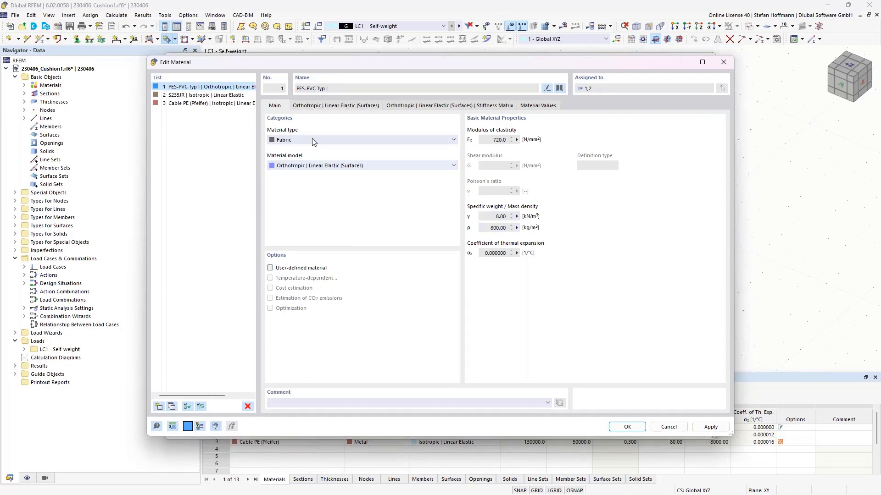
{"action": "left_click", "coordinate": [317, 109]}
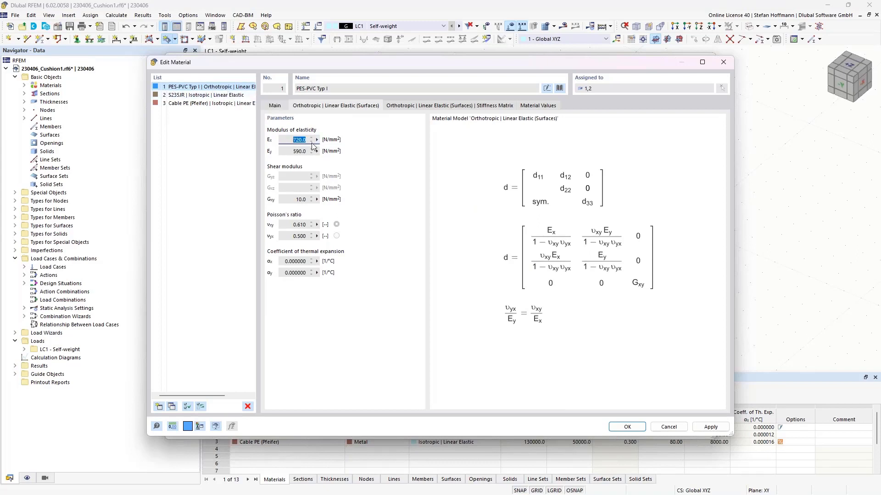
{"action": "key", "text": "Tab"}
{"action": "left_click", "coordinate": [530, 106]}
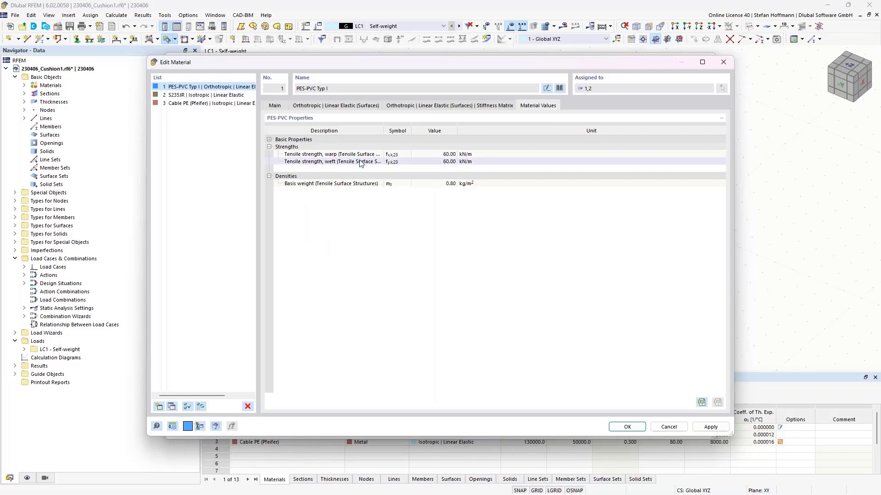
{"action": "left_click", "coordinate": [341, 162]}
{"action": "left_click", "coordinate": [669, 427]}
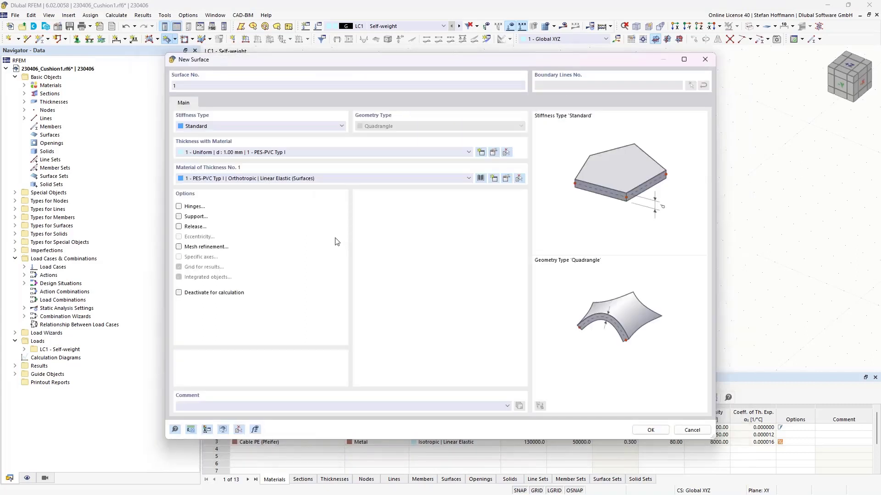
Examine the user-defined PES-PVC Typ I material's orthotropic parameters, stiffness matrix and stiffness modification settings
{"action": "left_click", "coordinate": [504, 180]}
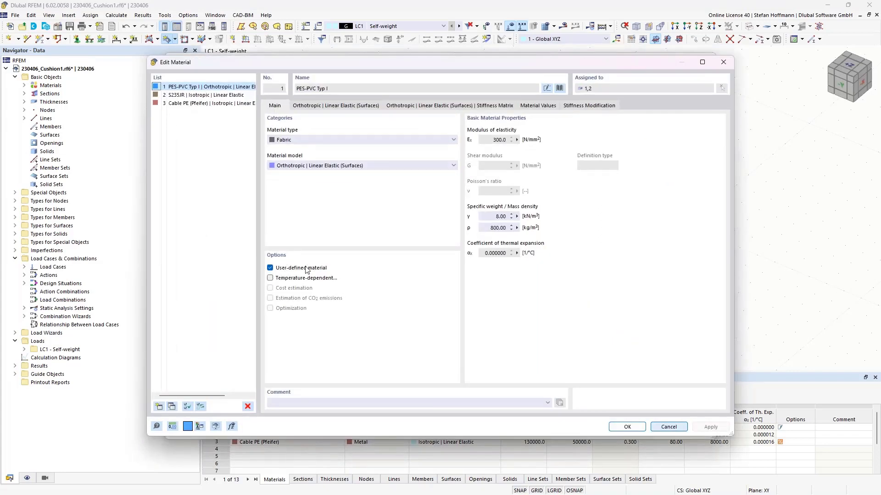
{"action": "left_click", "coordinate": [321, 105]}
{"action": "left_click", "coordinate": [311, 140]}
{"action": "left_click", "coordinate": [312, 152]}
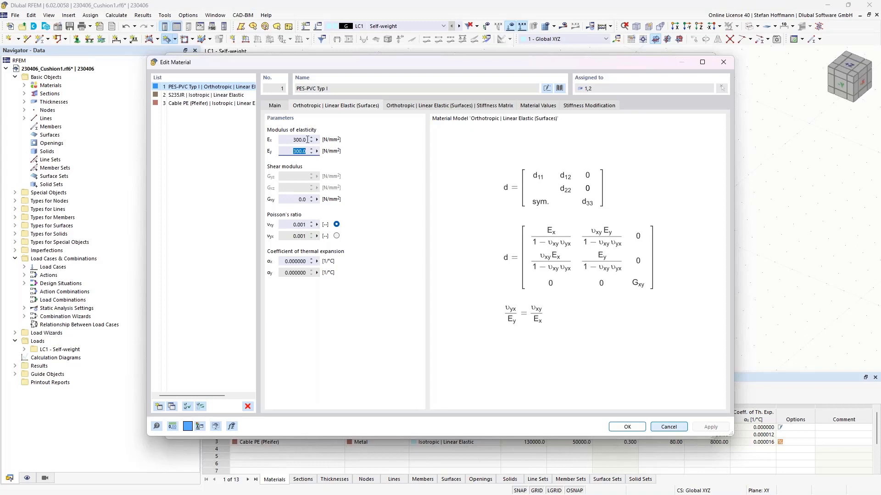
{"action": "left_click", "coordinate": [432, 106]}
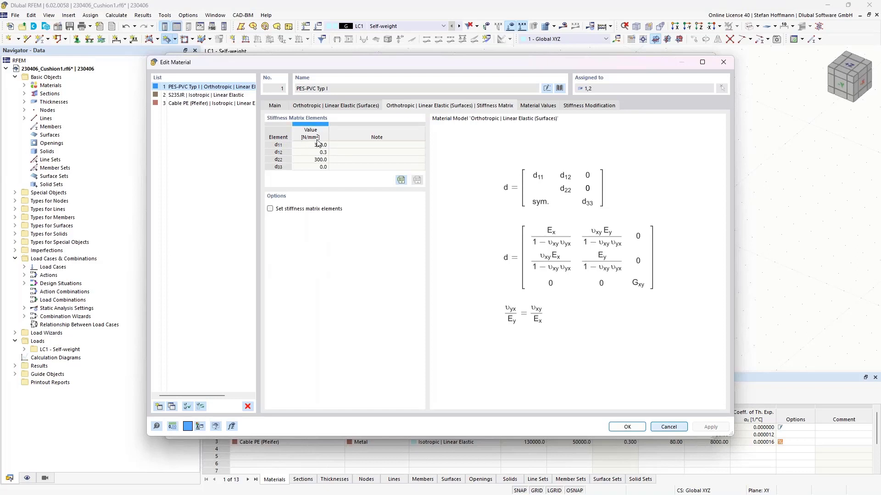
{"action": "left_click", "coordinate": [609, 107]}
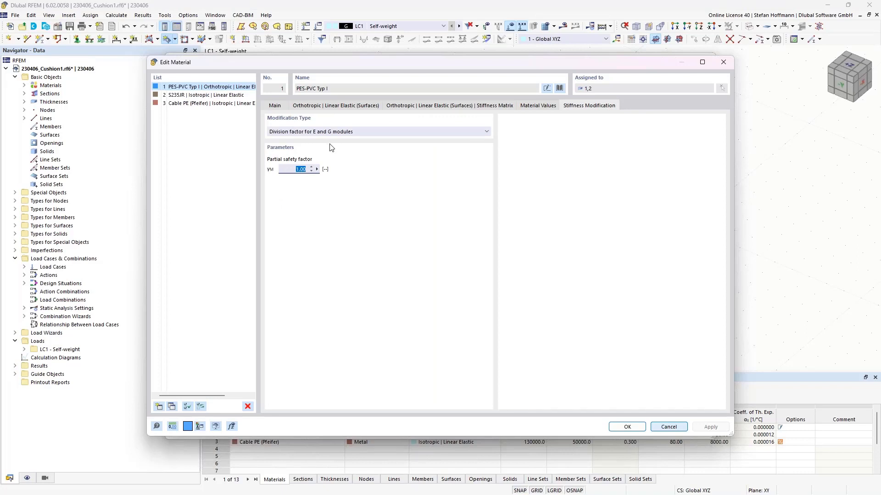
{"action": "left_click", "coordinate": [722, 62]}
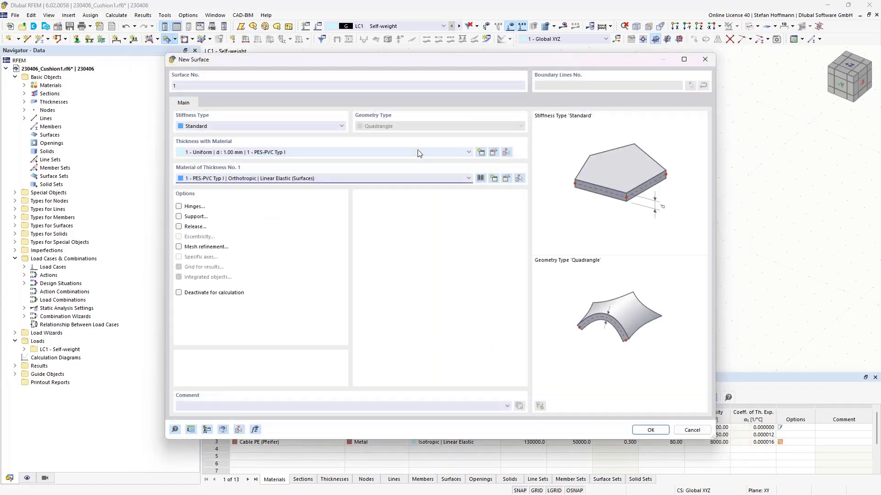
Examine the uniform thickness definition assigned to the new quadrangle surface
{"action": "left_click", "coordinate": [492, 153]}
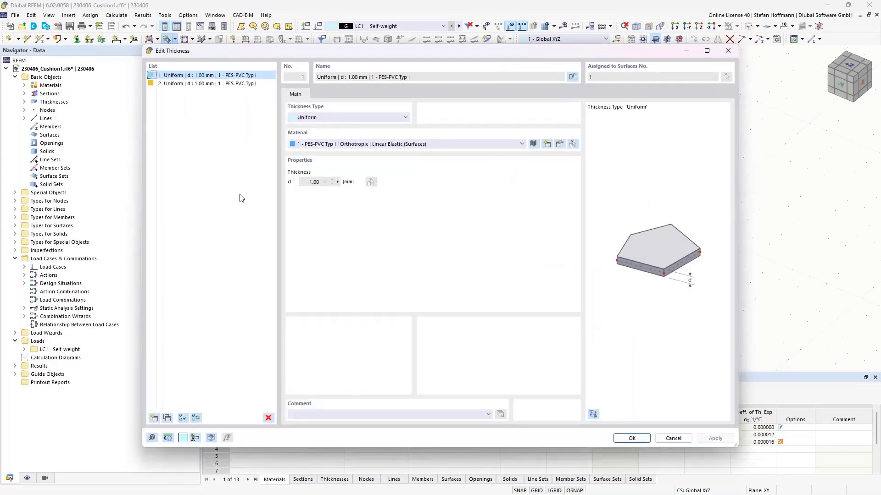
{"action": "left_click", "coordinate": [310, 181]}
{"action": "left_click", "coordinate": [728, 50]}
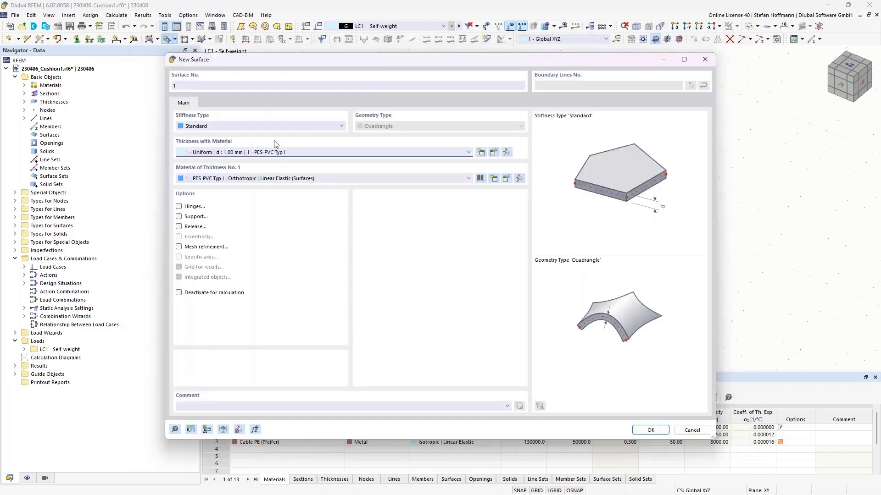
Try to define the quadrangle surface with Standard and with Membrane stiffness, then leave the command before picking boundary lines
{"action": "left_click", "coordinate": [650, 430]}
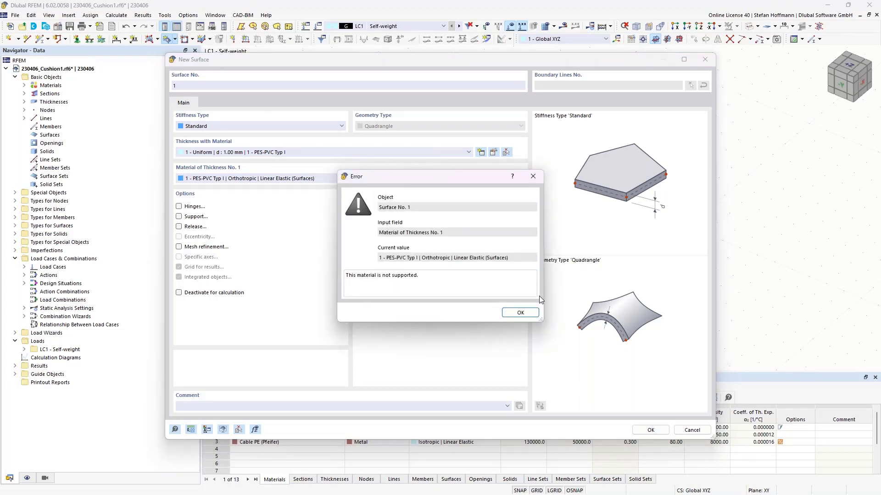
{"action": "left_click", "coordinate": [520, 312]}
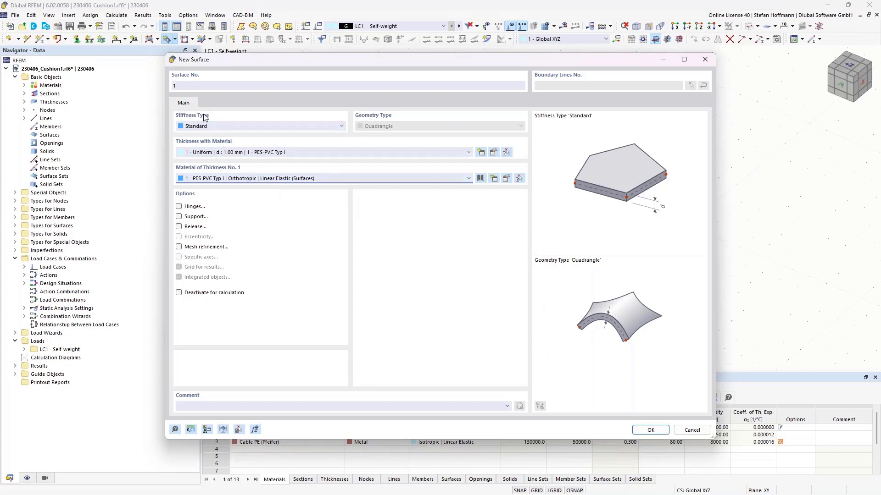
{"action": "left_click", "coordinate": [218, 128]}
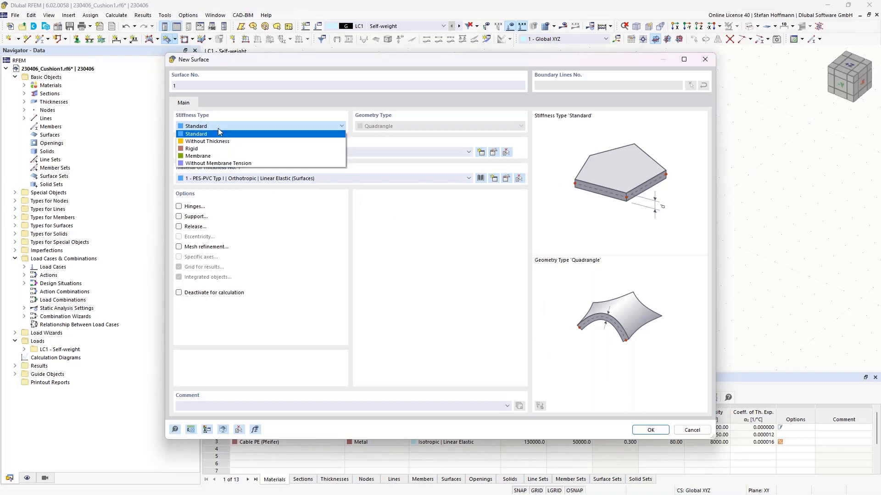
{"action": "left_click", "coordinate": [231, 156]}
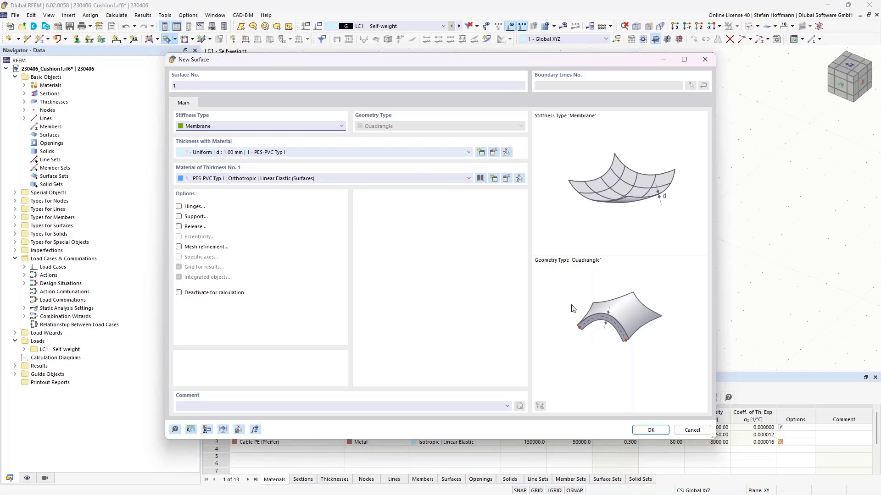
{"action": "left_click", "coordinate": [650, 430]}
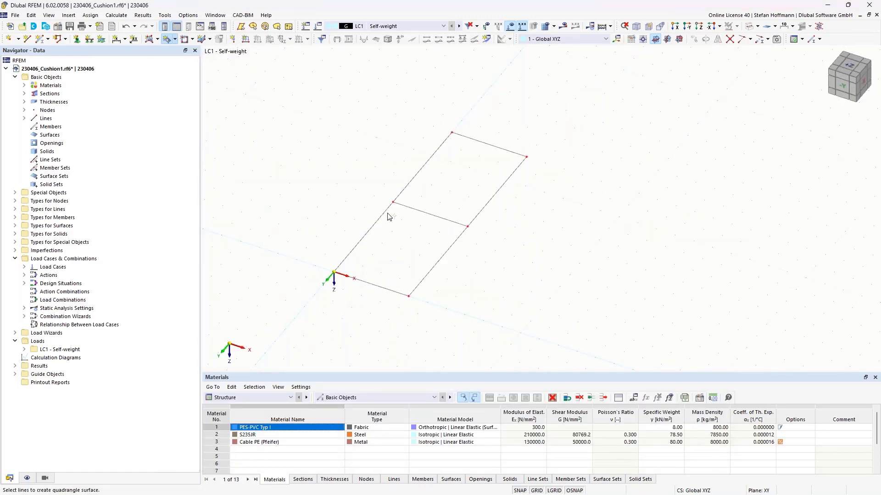
{"action": "key", "text": "Escape"}
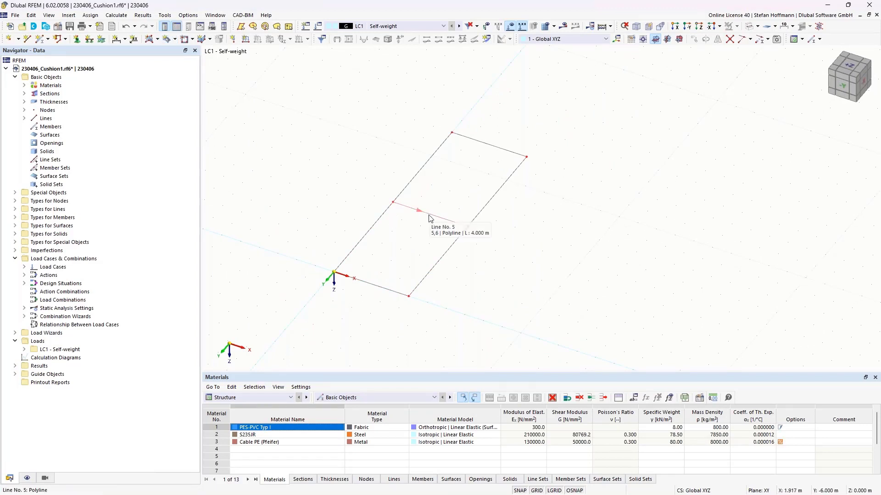
Divide the middle line between the two rectangular fields with one intermediate node at its midpoint
{"action": "middle_click_drag", "start_coordinate": [452, 222], "coordinate": [412, 213]}
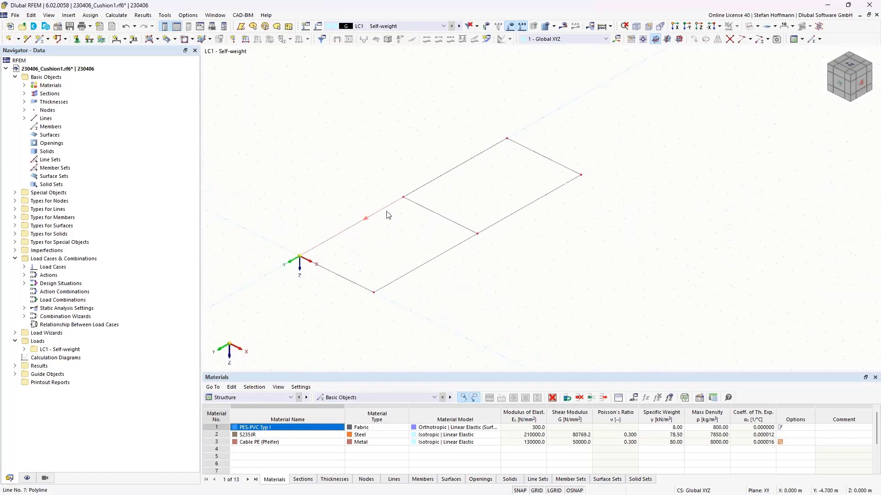
{"action": "right_click", "coordinate": [438, 217]}
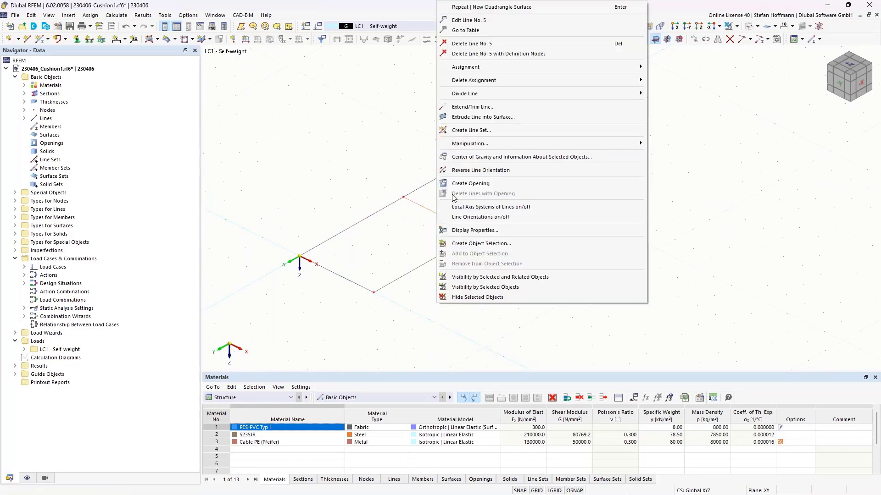
{"action": "mouse_move", "coordinate": [573, 93]}
{"action": "left_click", "coordinate": [673, 104]}
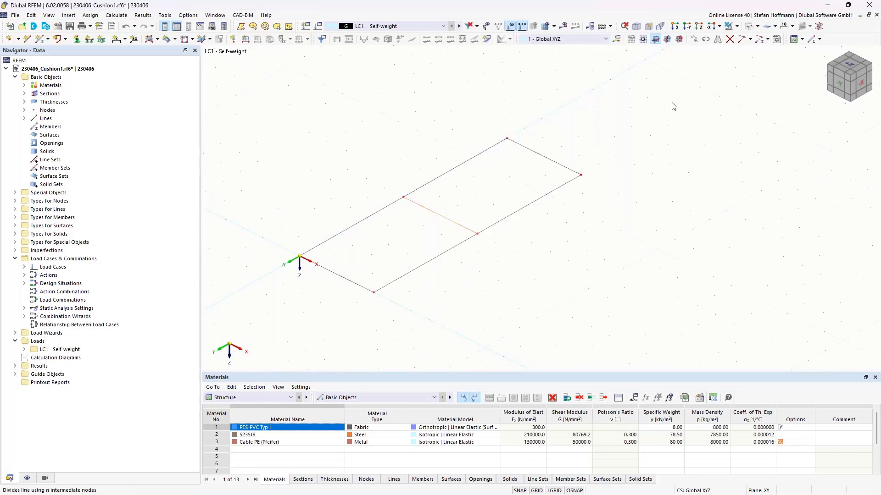
{"action": "key", "text": "Return"}
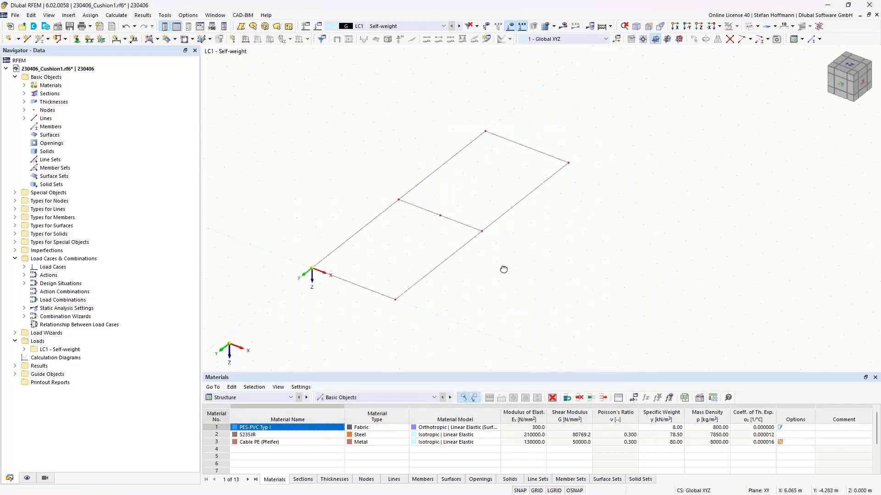
Try to move the middle line's midpoint node by -250 m in Z, then undo the move
{"action": "left_click", "coordinate": [441, 217]}
{"action": "key", "text": "ctrl+v"}
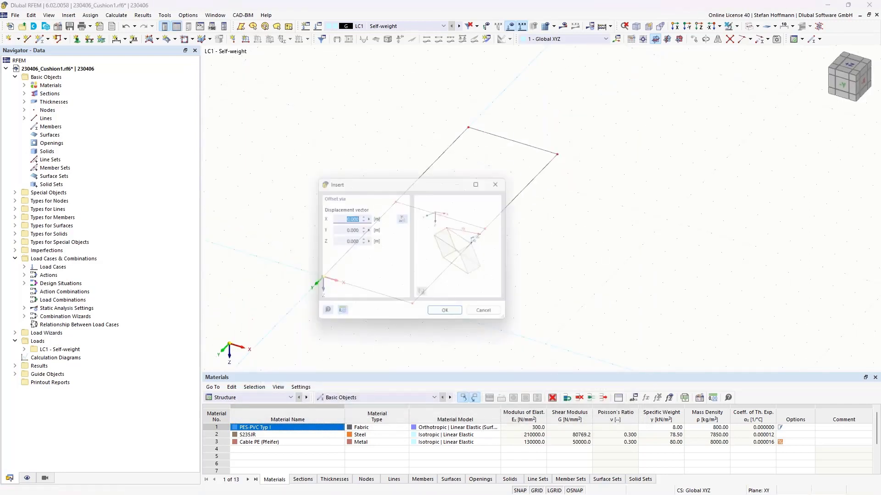
{"action": "key", "text": "Escape"}
{"action": "left_click", "coordinate": [694, 40]}
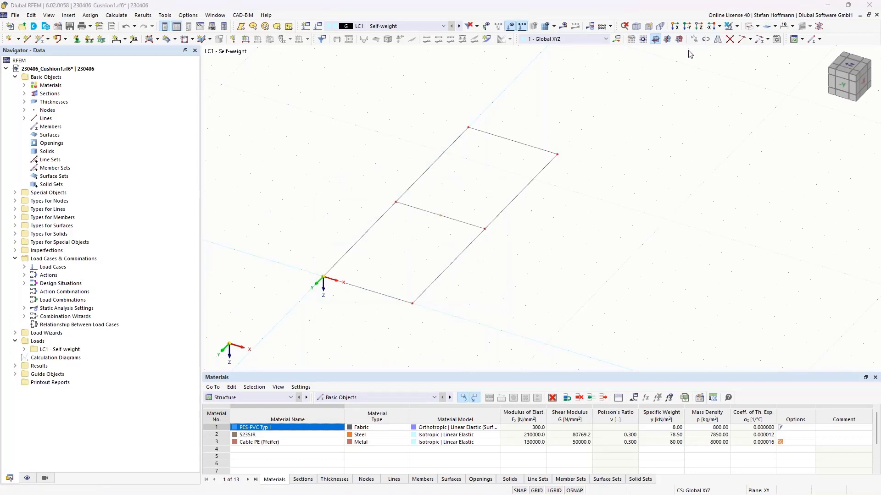
{"action": "type", "text": "-250"}
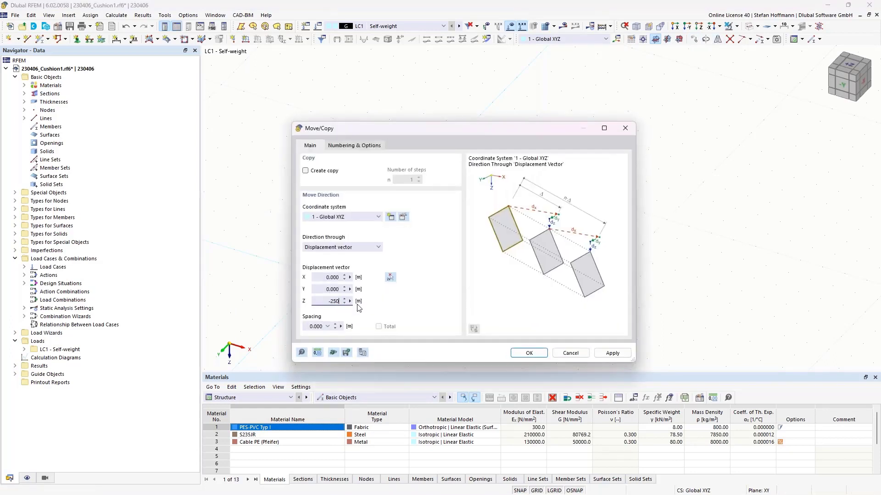
{"action": "key", "text": "Return"}
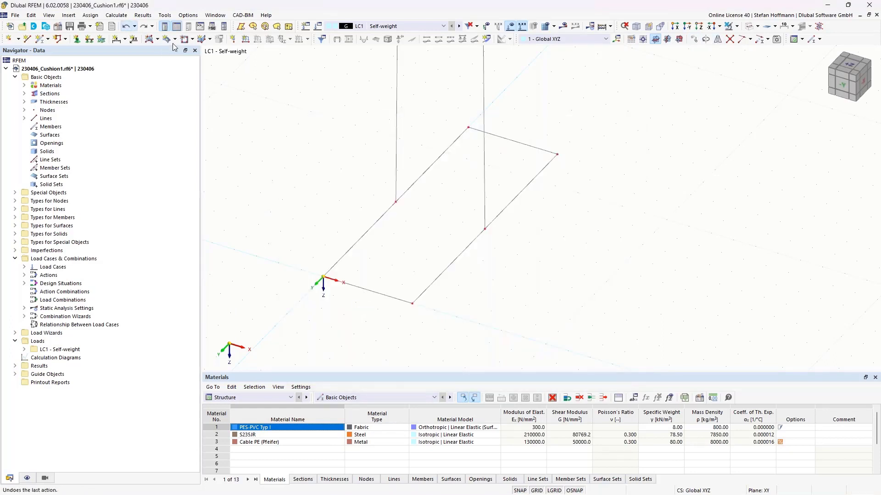
{"action": "left_click", "coordinate": [126, 26]}
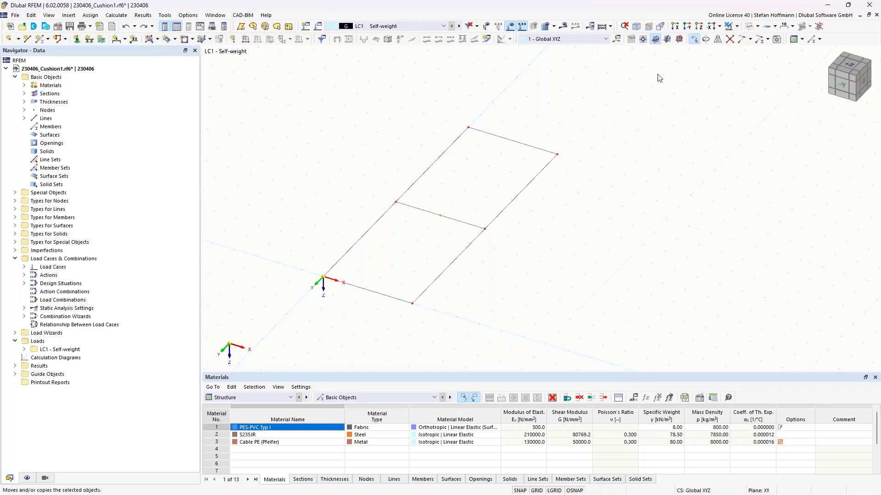
Move the middle line's midpoint node by a Z displacement of -0.250 m without creating a copy
{"action": "left_click", "coordinate": [694, 39]}
{"action": "left_click_drag", "start_coordinate": [321, 304], "coordinate": [350, 304]}
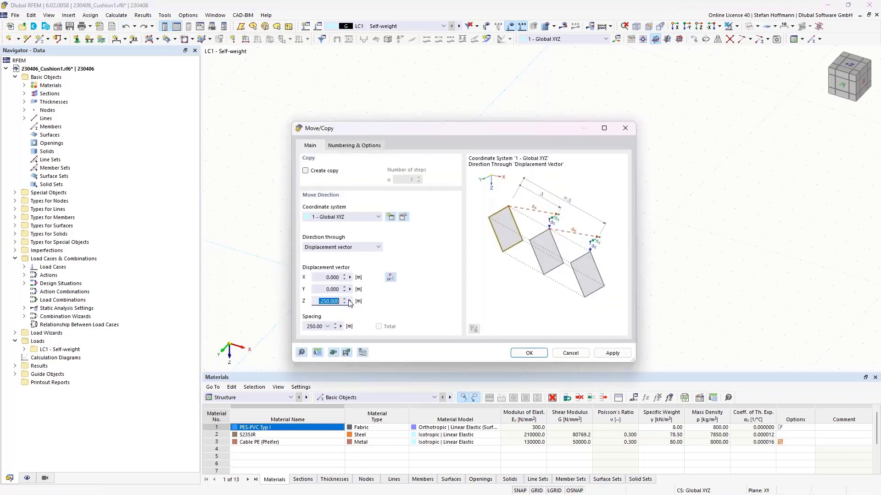
{"action": "type", "text": "-250"}
{"action": "key", "text": "shift+Tab"}
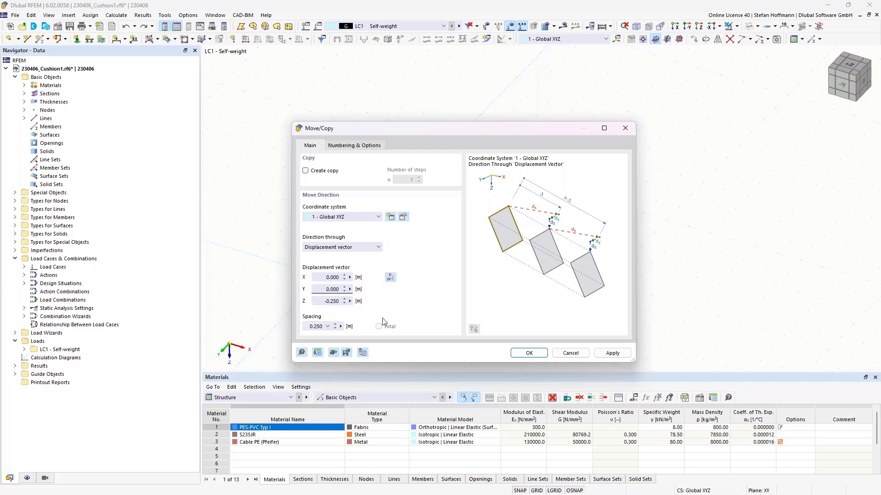
{"action": "left_click", "coordinate": [526, 354]}
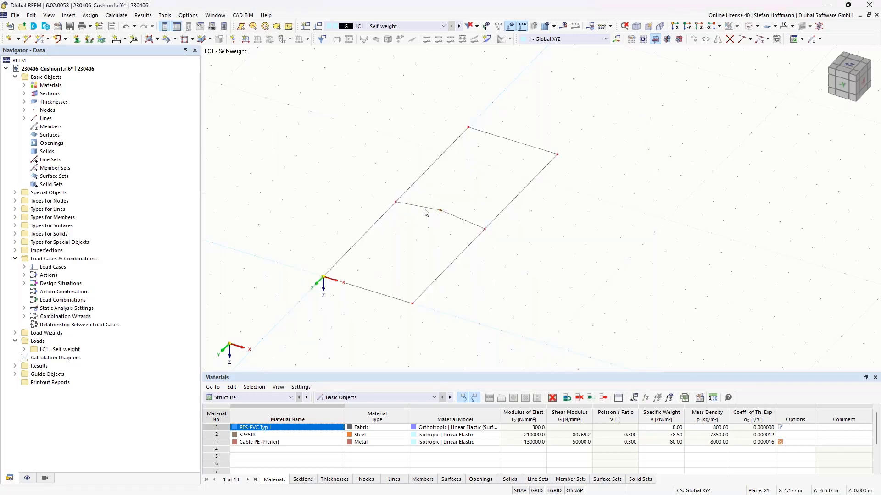
Create quadrangle surfaces with Membrane stiffness and the 1.00 mm PES-PVC Typ I thickness in both fields beside the middle line
{"action": "mouse_move", "coordinate": [441, 224]}
{"action": "middle_mouse_down", "text": "ctrl"}
{"action": "mouse_move", "coordinate": [490, 160]}
{"action": "mouse_move", "coordinate": [456, 216]}
{"action": "middle_mouse_up", "text": "ctrl"}
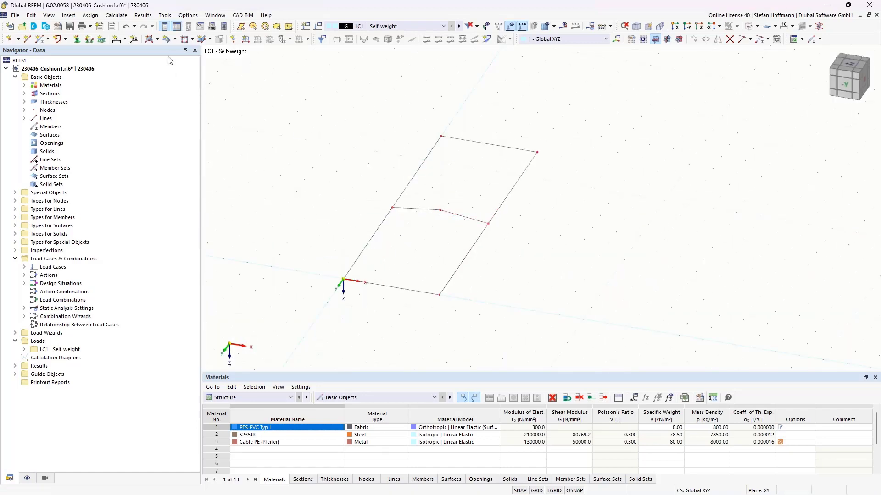
{"action": "left_click", "coordinate": [167, 39]}
{"action": "left_click", "coordinate": [275, 127]}
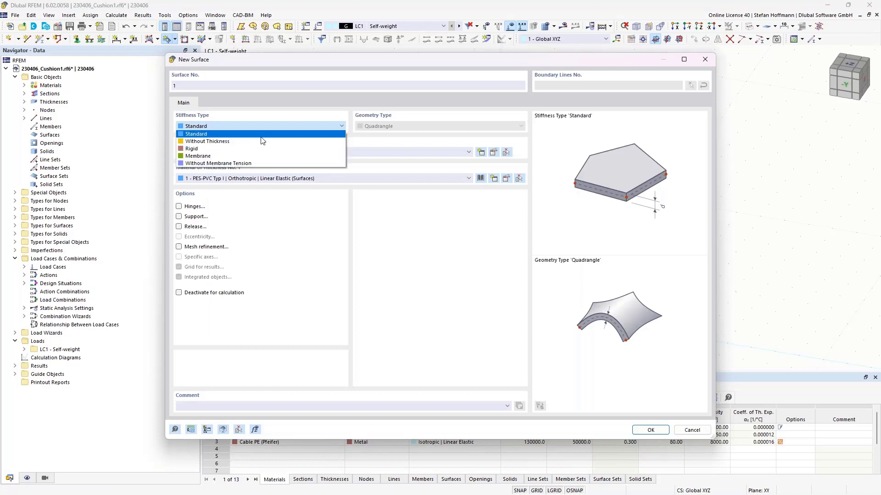
{"action": "left_click", "coordinate": [261, 155]}
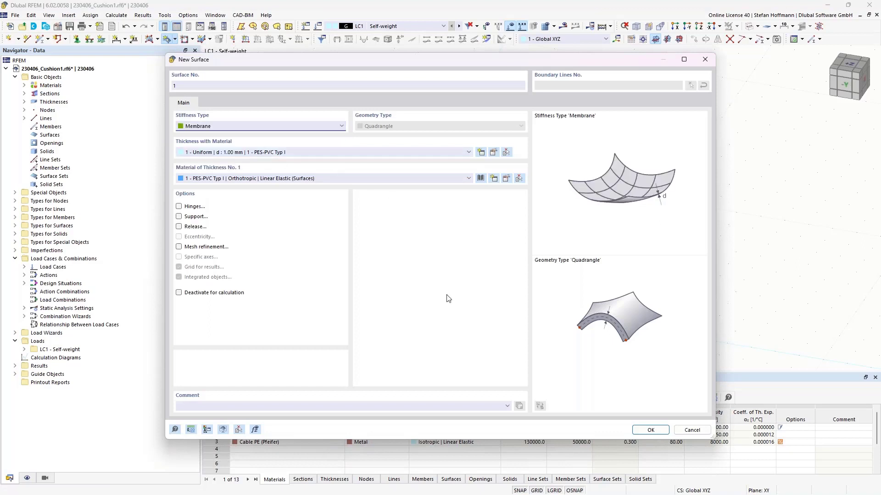
{"action": "left_click", "coordinate": [650, 430]}
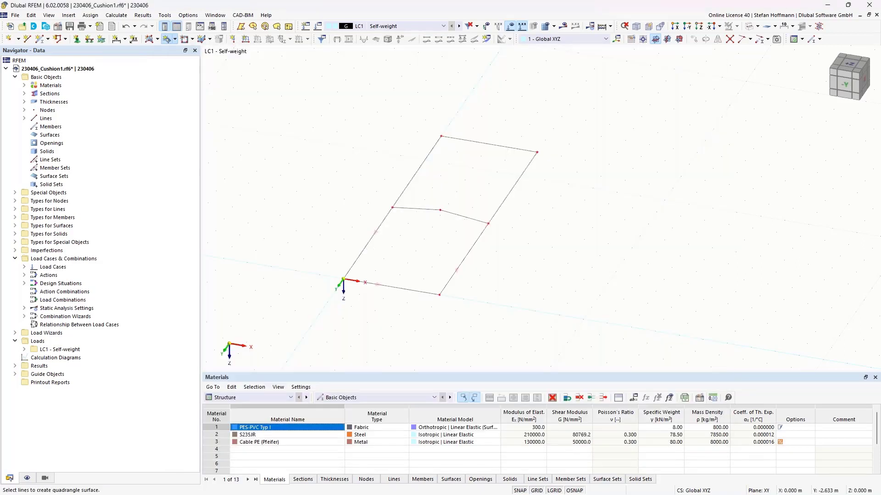
{"action": "left_click", "coordinate": [424, 210]}
{"action": "middle_click_drag", "start_coordinate": [461, 199], "coordinate": [413, 200], "text": "ctrl"}
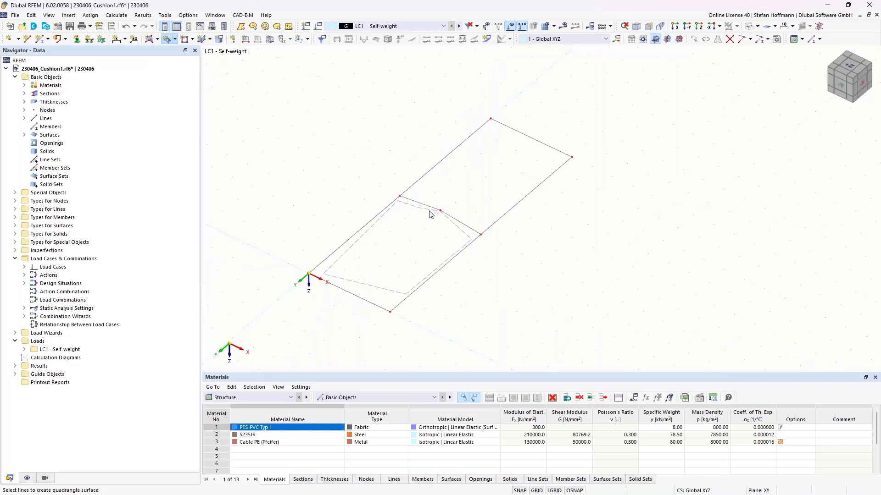
{"action": "left_click", "coordinate": [458, 147]}
{"action": "left_click", "coordinate": [425, 205]}
{"action": "key", "text": "Escape"}
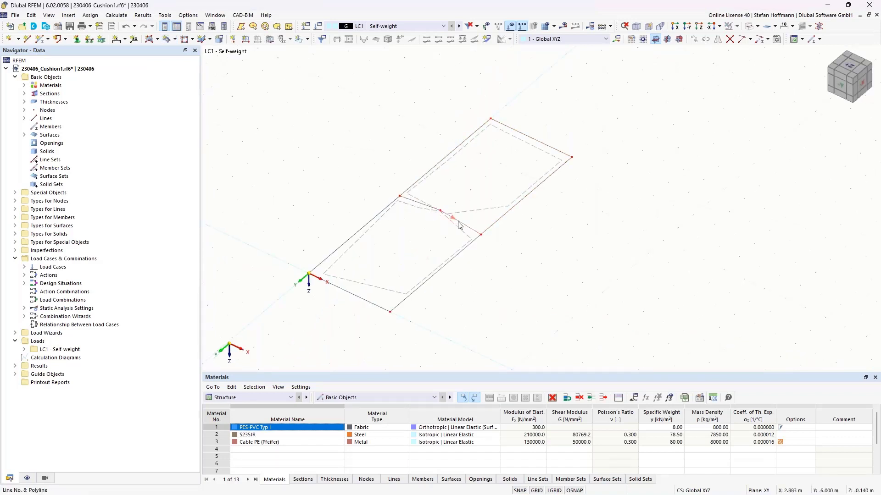
Set corner node 3 of surface 1 to node 2 so the raised midpoint is no longer a corner
{"action": "double_click", "coordinate": [410, 293]}
{"action": "left_click", "coordinate": [221, 102]}
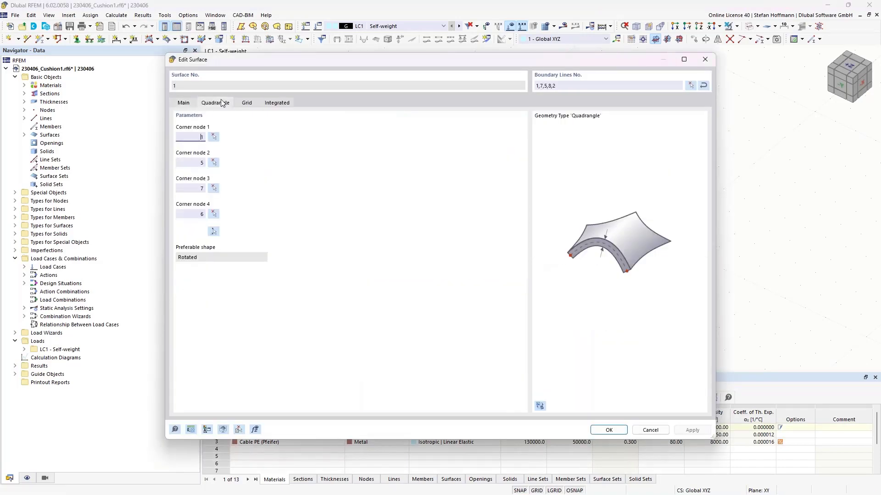
{"action": "left_click", "coordinate": [540, 406]}
{"action": "left_click", "coordinate": [540, 406]}
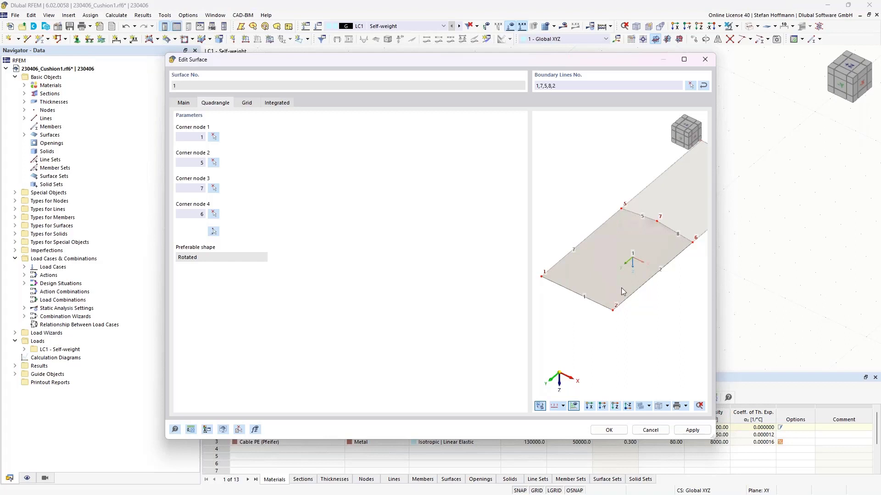
{"action": "left_click", "coordinate": [202, 186]}
{"action": "left_click", "coordinate": [691, 430]}
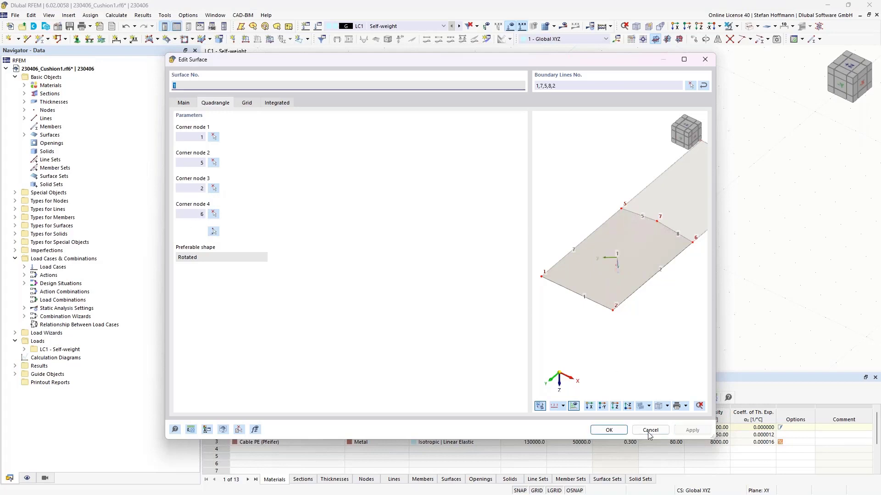
{"action": "left_click", "coordinate": [609, 431]}
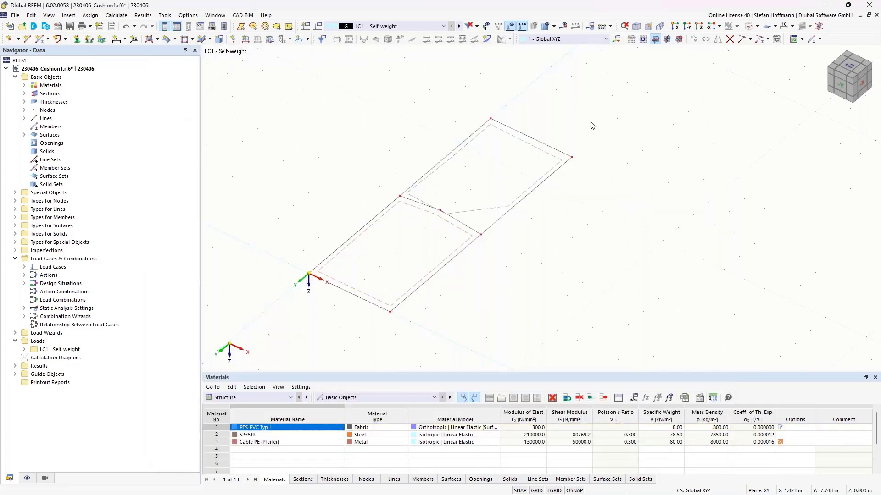
Examine the shape of both membrane surfaces in the rendered display, then return to the wireframe display
{"action": "left_click", "coordinate": [748, 27]}
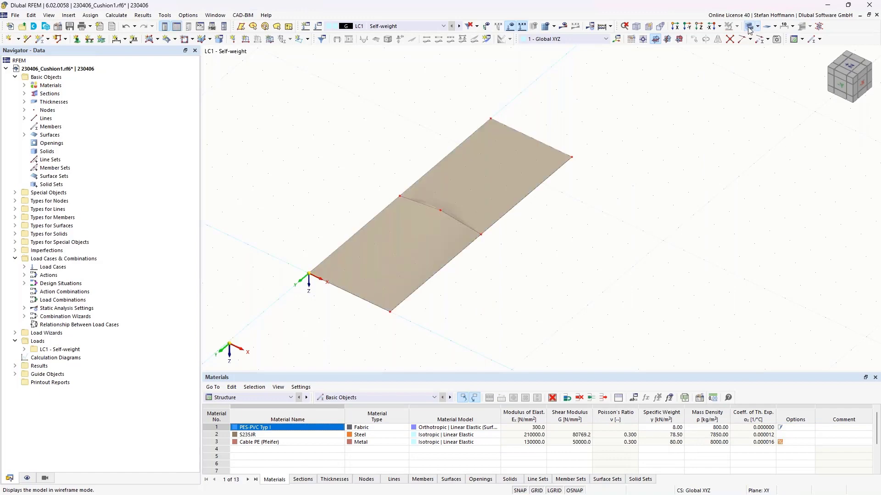
{"action": "middle_click_drag", "start_coordinate": [565, 166], "coordinate": [453, 252], "text": "ctrl"}
{"action": "scroll", "coordinate": [448, 236], "scroll_direction": "up", "scroll_amount": 6}
{"action": "middle_click_drag", "start_coordinate": [446, 206], "coordinate": [620, 187], "text": "ctrl"}
{"action": "scroll", "coordinate": [620, 187], "scroll_direction": "down", "scroll_amount": 5}
{"action": "left_click", "coordinate": [636, 27]}
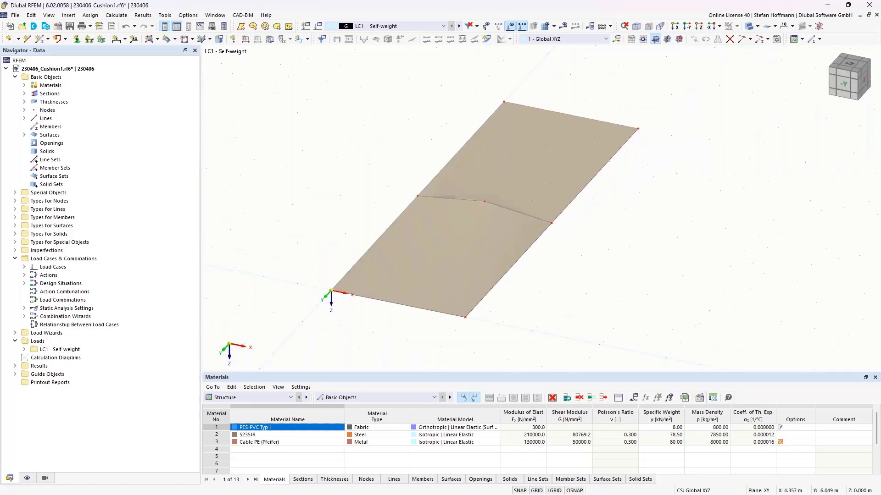
{"action": "left_click", "coordinate": [746, 27]}
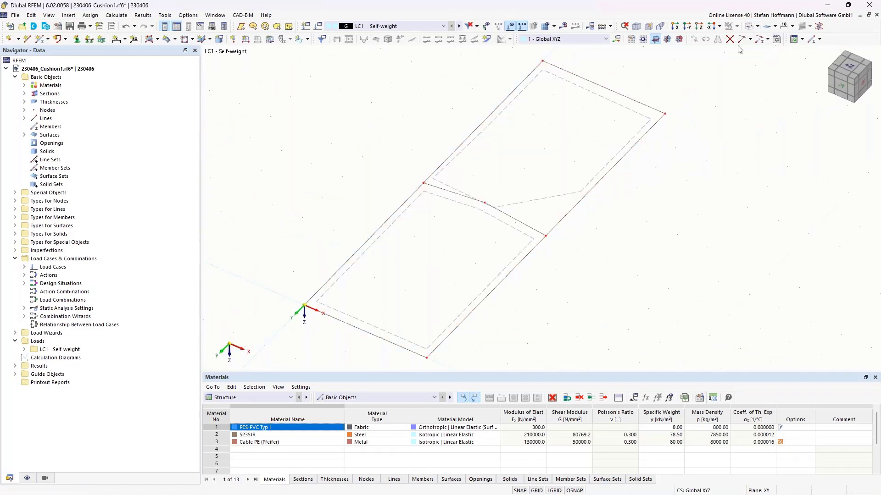
Reassign the corner nodes of surface 2 to nodes 5, 4, 3 and 6 by picking them in the model
{"action": "double_click", "coordinate": [565, 197]}
{"action": "left_click", "coordinate": [216, 102]}
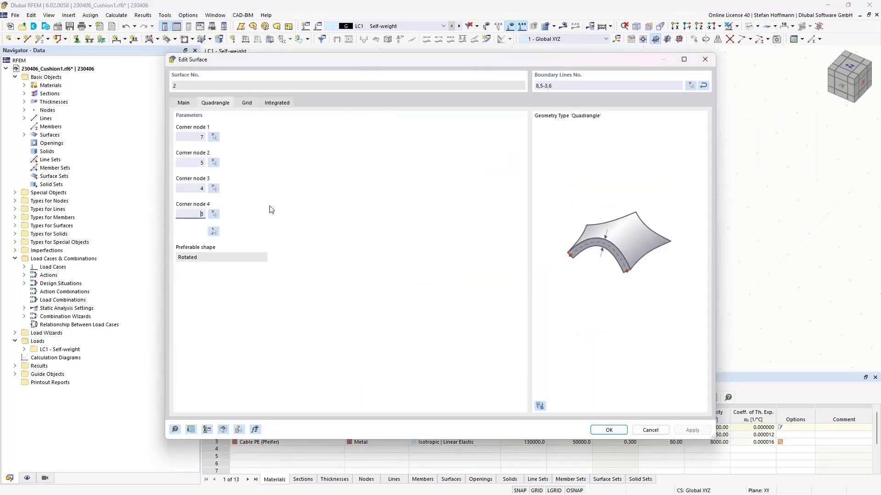
{"action": "left_click", "coordinate": [213, 231]}
{"action": "left_click", "coordinate": [423, 184]}
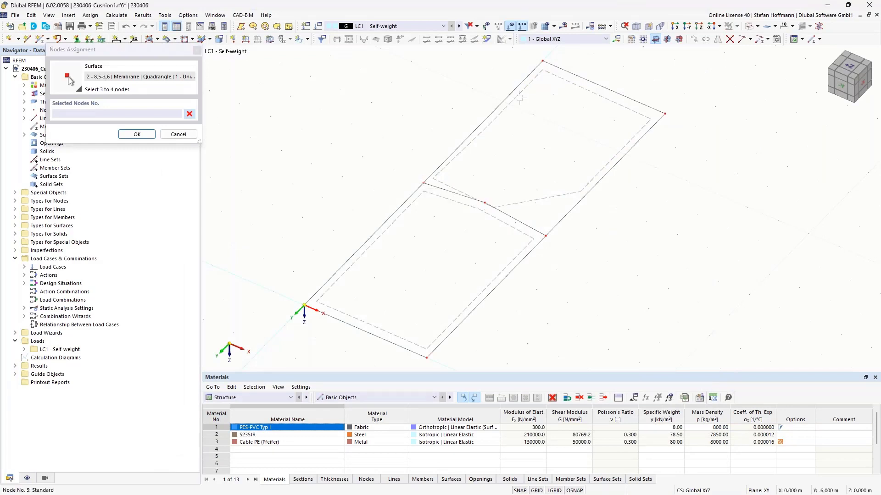
{"action": "left_click", "coordinate": [542, 61]}
{"action": "left_click", "coordinate": [664, 115]}
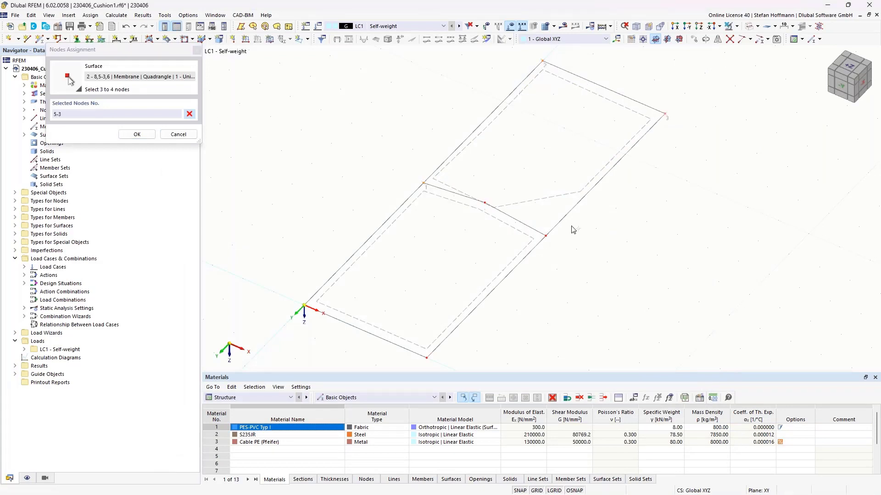
{"action": "left_click", "coordinate": [547, 237]}
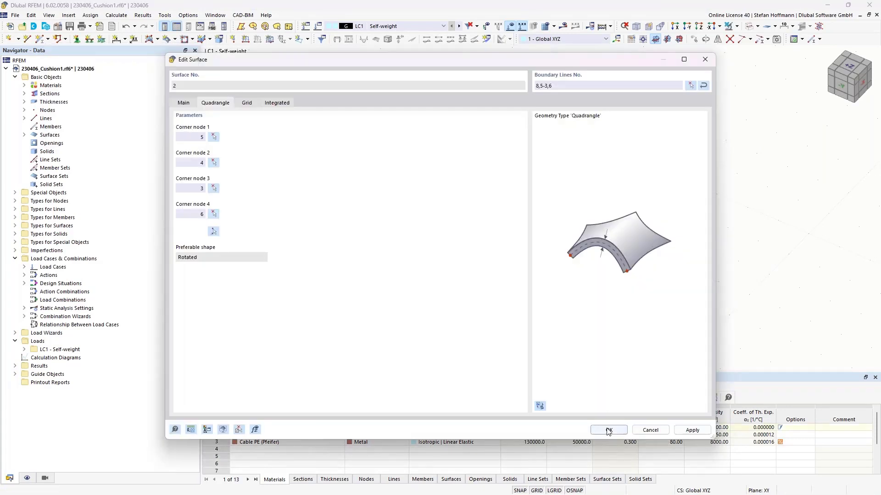
{"action": "left_click", "coordinate": [604, 426]}
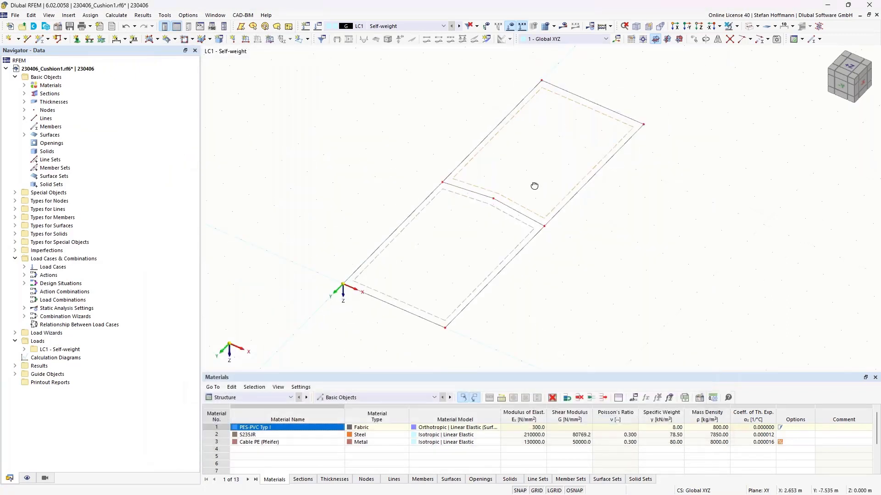
Turn on the display of the local axis systems for the surfaces
{"action": "middle_click_drag", "start_coordinate": [534, 186], "coordinate": [529, 176], "text": "ctrl"}
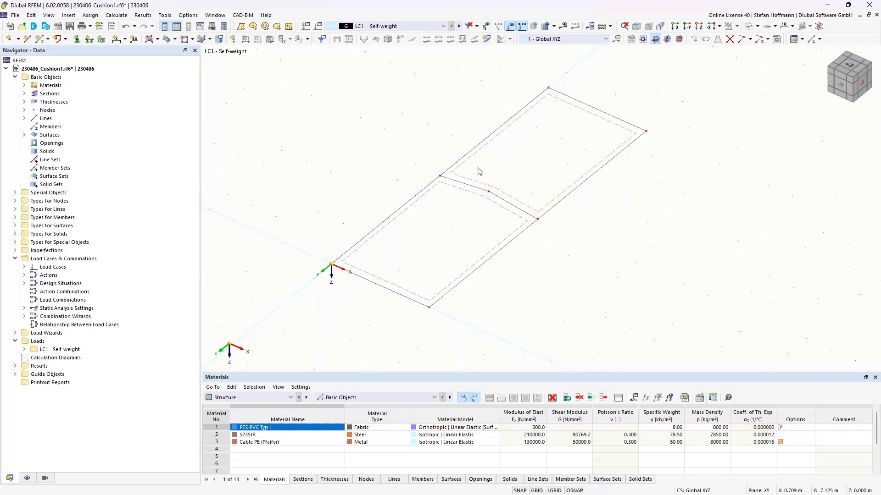
{"action": "right_click", "coordinate": [475, 183]}
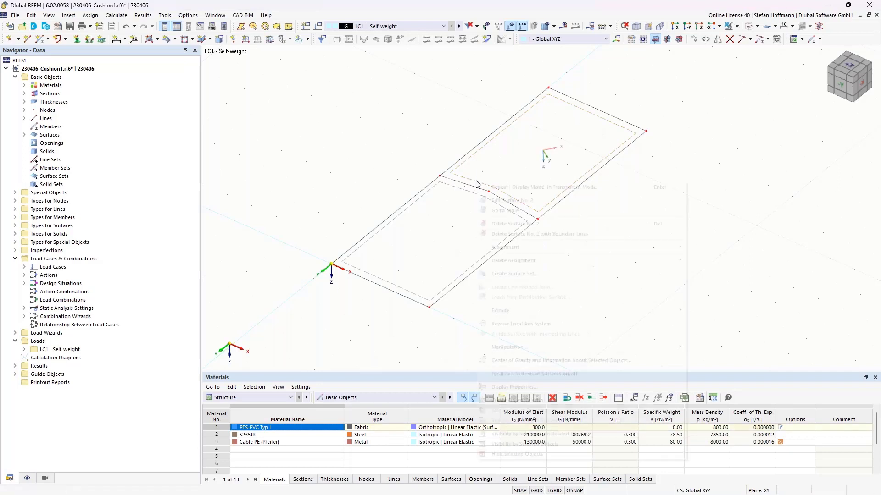
{"action": "left_click", "coordinate": [536, 374]}
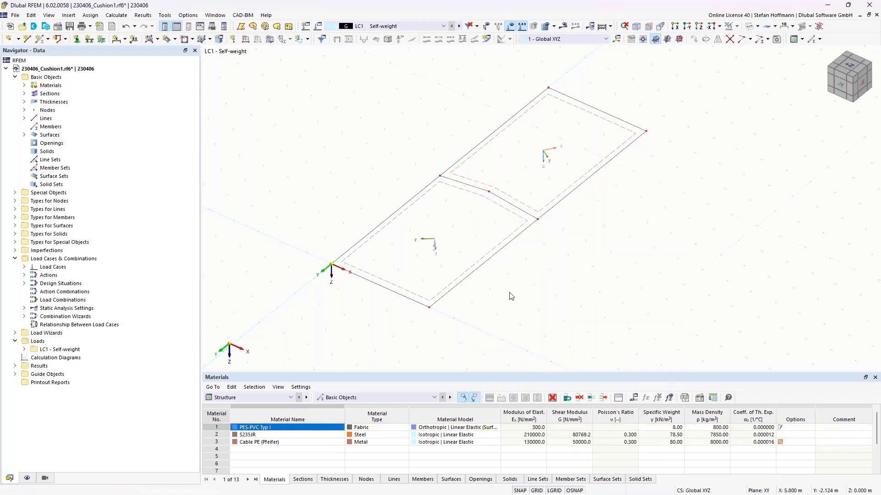
Enable specific axes for surfaces 1 and 2 and set their input x-axis parallel to line 2
{"action": "middle_click_drag", "start_coordinate": [505, 276], "coordinate": [503, 219], "text": "ctrl"}
{"action": "left_click_drag", "start_coordinate": [499, 215], "coordinate": [472, 182]}
{"action": "double_click", "coordinate": [473, 186]}
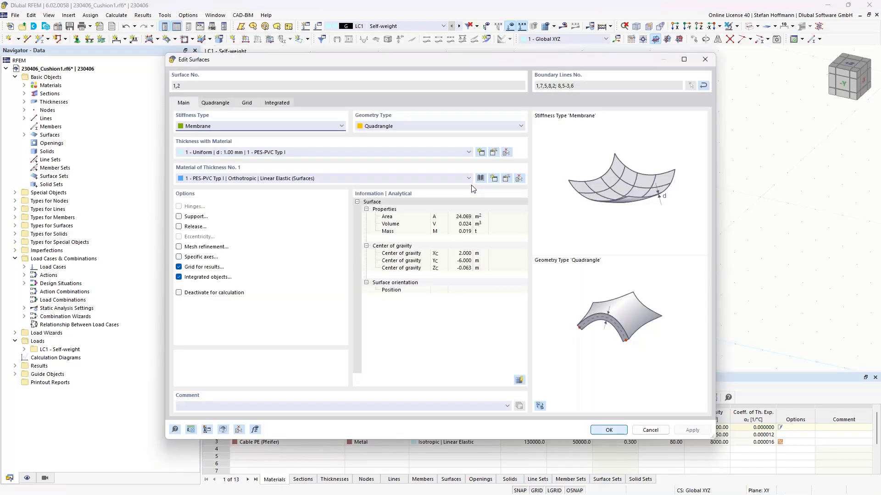
{"action": "left_click", "coordinate": [197, 258]}
{"action": "left_click", "coordinate": [248, 103]}
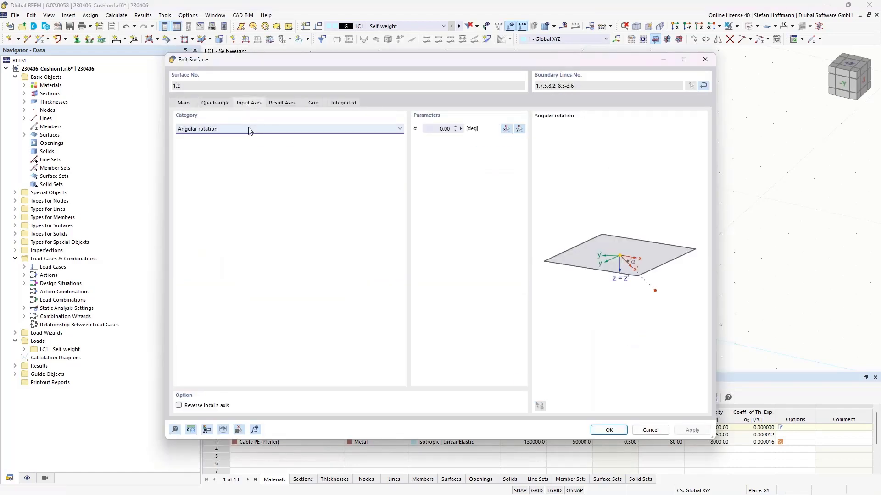
{"action": "left_click", "coordinate": [248, 130]}
{"action": "left_click", "coordinate": [248, 141]}
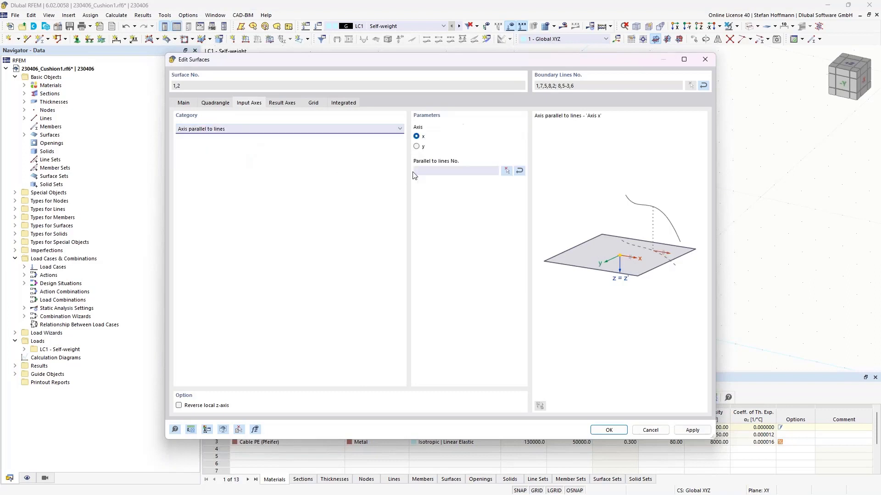
{"action": "left_click", "coordinate": [506, 171]}
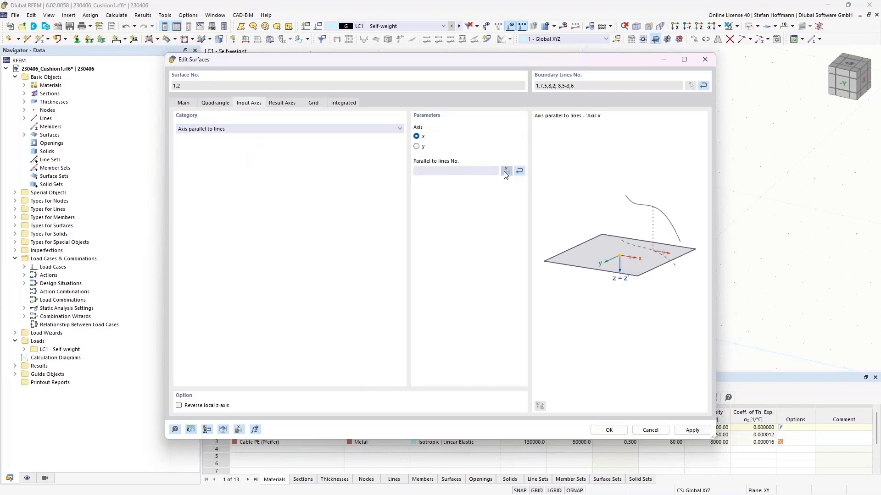
{"action": "left_click", "coordinate": [492, 255]}
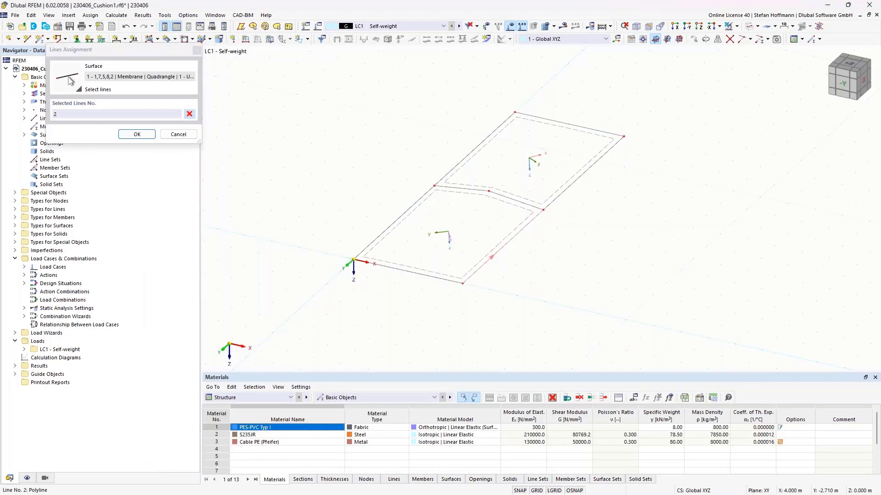
{"action": "left_click", "coordinate": [138, 134]}
{"action": "left_click", "coordinate": [609, 430]}
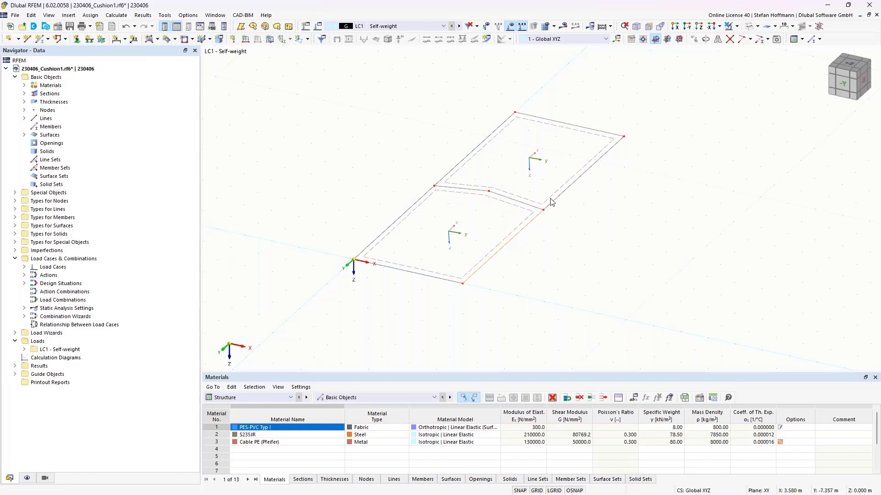
Reverse the local axis systems of both membrane surfaces
{"action": "middle_click_drag", "start_coordinate": [552, 202], "coordinate": [473, 224], "text": "ctrl"}
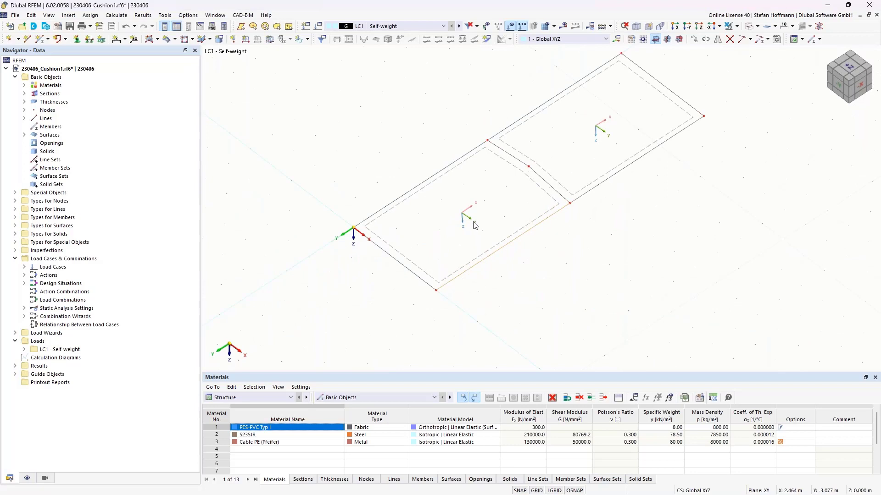
{"action": "key", "text": "alt"}
{"action": "middle_click_drag", "start_coordinate": [474, 225], "coordinate": [502, 225], "text": "ctrl"}
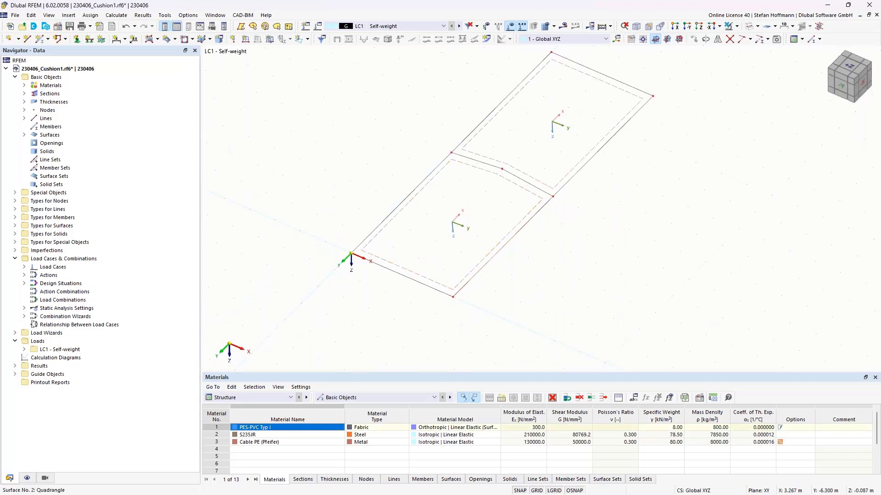
{"action": "right_click", "coordinate": [539, 185]}
{"action": "left_click", "coordinate": [580, 178]}
{"action": "middle_click_drag", "start_coordinate": [566, 249], "coordinate": [557, 215], "text": "ctrl"}
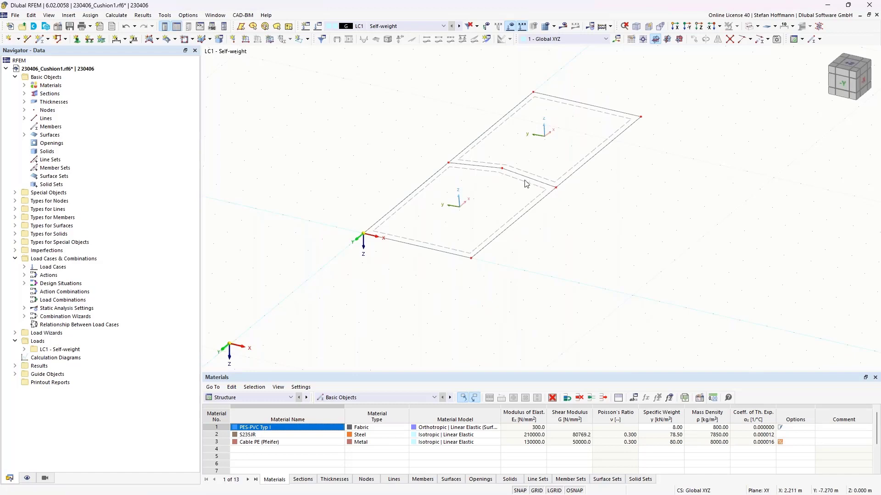
Assign line supports to all outer boundary lines of the two surfaces, leaving out the raised middle line
{"action": "middle_click_drag", "start_coordinate": [525, 181], "coordinate": [581, 139], "text": "ctrl"}
{"action": "left_click_drag", "start_coordinate": [395, 136], "coordinate": [458, 215]}
{"action": "middle_click_drag", "start_coordinate": [544, 200], "coordinate": [575, 224], "text": "ctrl"}
{"action": "left_click", "coordinate": [563, 167], "text": "ctrl"}
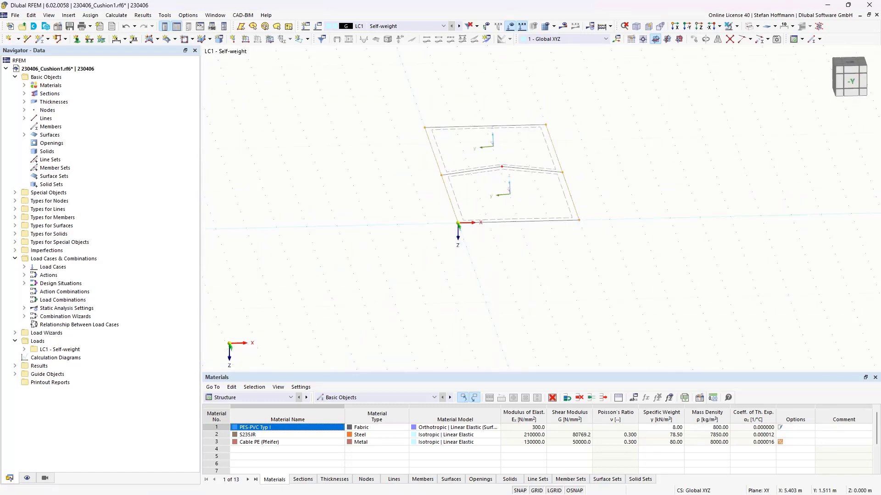
{"action": "middle_click_drag", "start_coordinate": [626, 231], "coordinate": [509, 246], "text": "ctrl"}
{"action": "left_click_drag", "start_coordinate": [269, 145], "coordinate": [361, 240]}
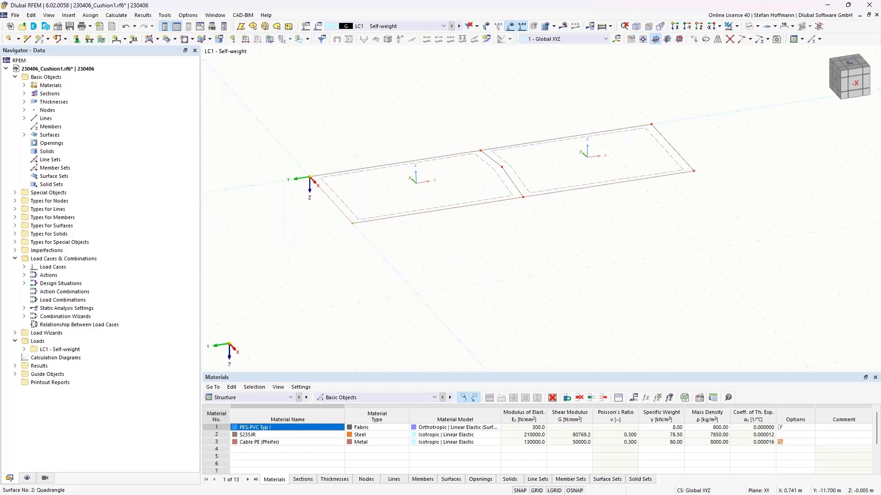
{"action": "left_click_drag", "start_coordinate": [285, 82], "coordinate": [707, 258]}
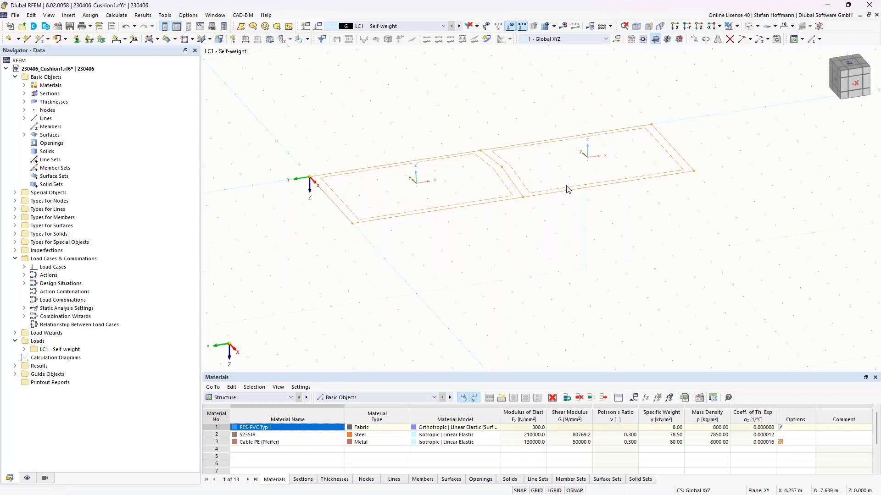
{"action": "left_click_drag", "start_coordinate": [532, 159], "coordinate": [487, 189]}
{"action": "left_click", "coordinate": [90, 38]}
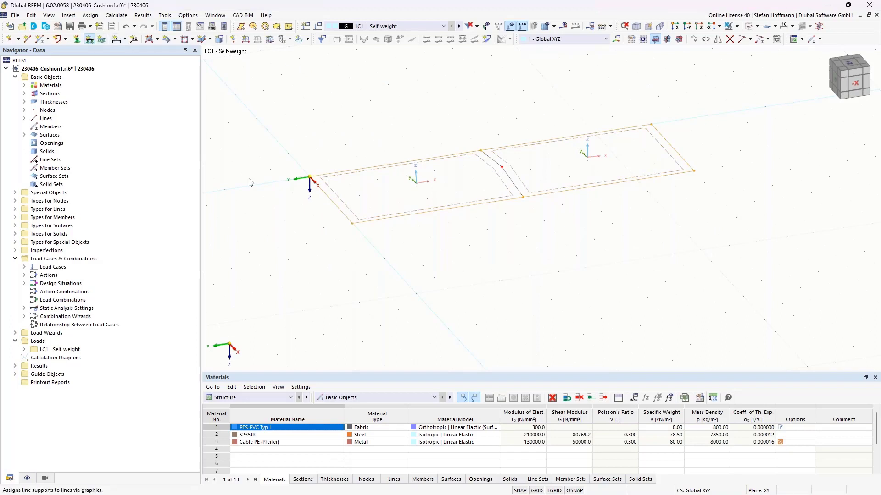
{"action": "left_click", "coordinate": [482, 334]}
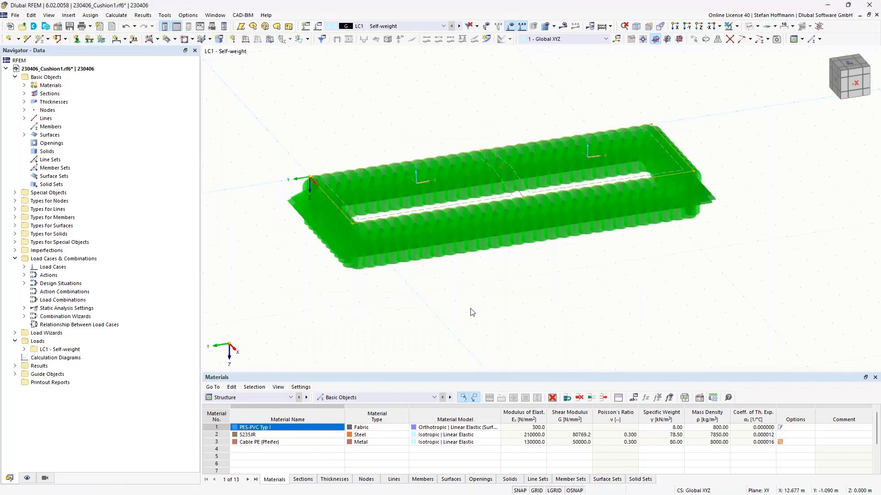
Make the line support symbols in the model smaller and more widely spaced
{"action": "left_click", "coordinate": [27, 479]}
{"action": "scroll", "coordinate": [64, 243], "scroll_direction": "down", "scroll_amount": 10}
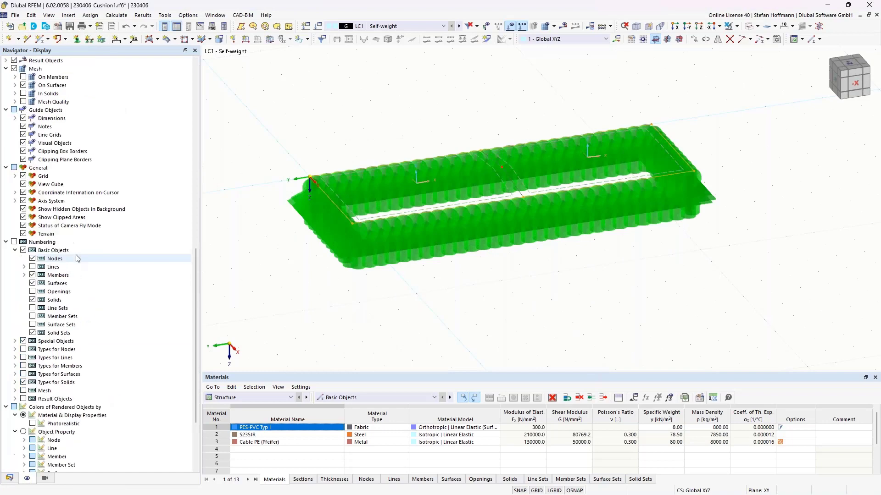
{"action": "scroll", "coordinate": [64, 242], "scroll_direction": "up", "scroll_amount": 4}
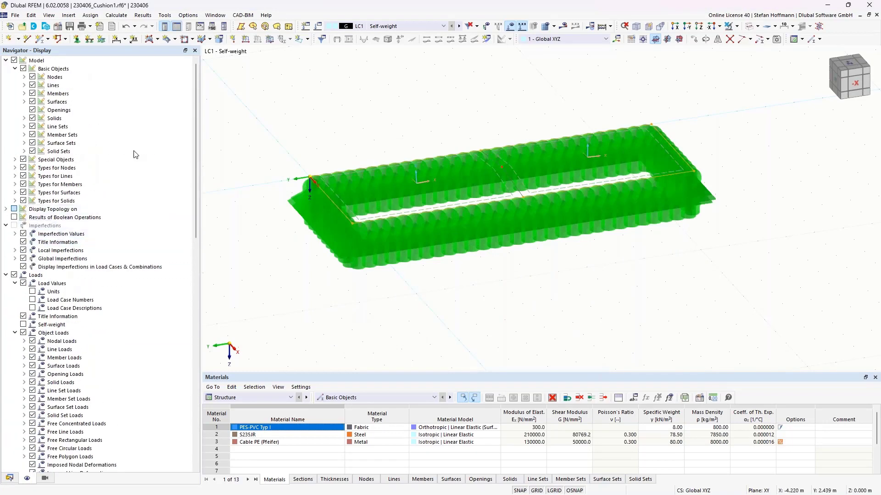
{"action": "right_click", "coordinate": [312, 210]}
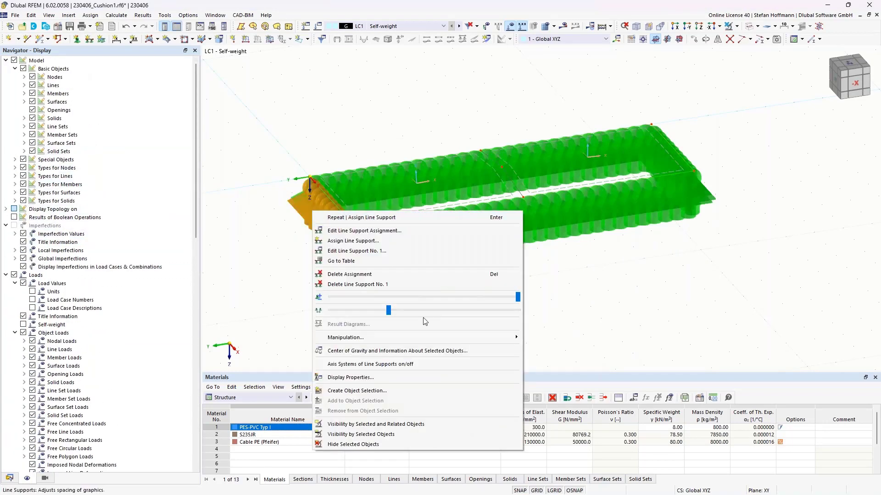
{"action": "left_click_drag", "start_coordinate": [518, 297], "coordinate": [470, 314]}
{"action": "left_click", "coordinate": [547, 271]}
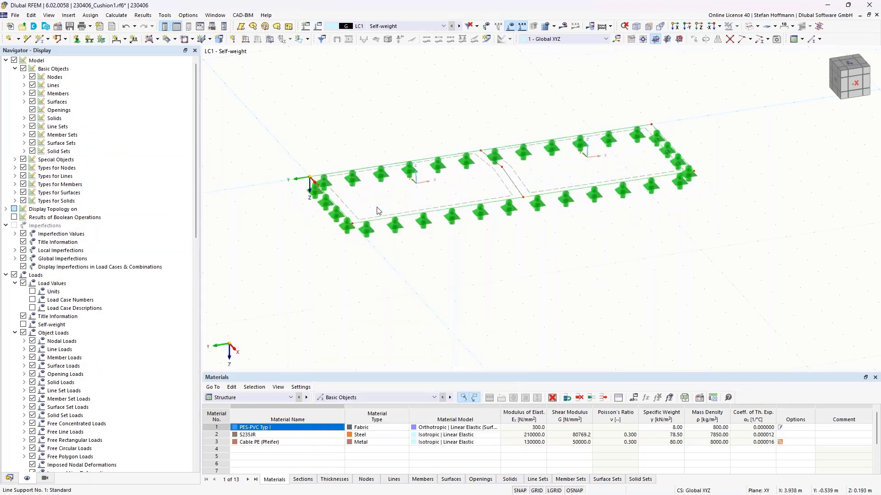
Turn off the display of the types for lines, then return to the data navigator
{"action": "left_click", "coordinate": [23, 176]}
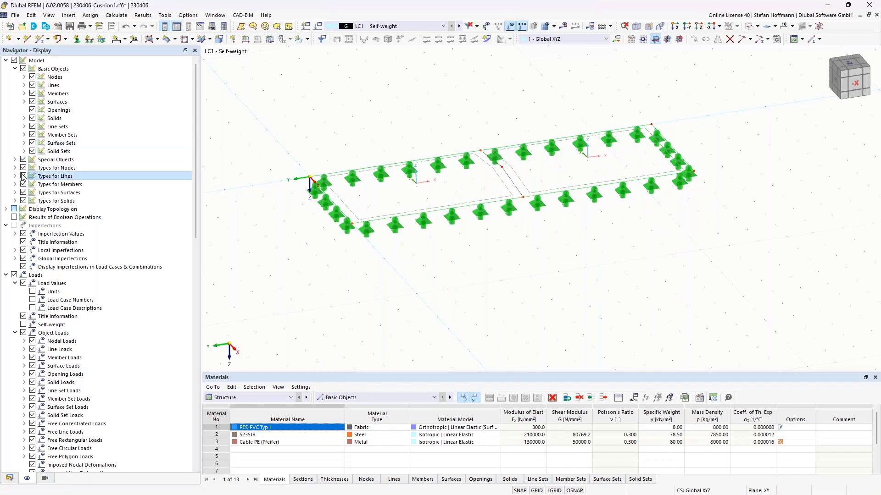
{"action": "middle_click_drag", "start_coordinate": [262, 181], "coordinate": [472, 212], "text": "ctrl"}
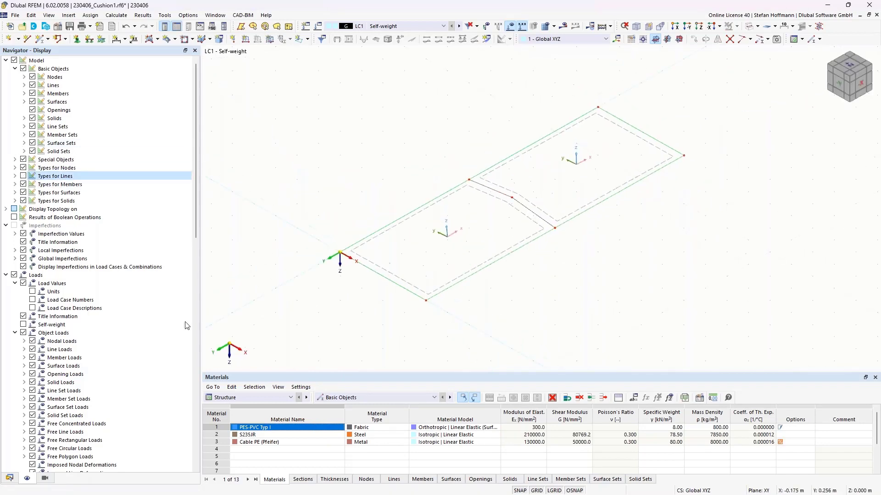
{"action": "left_click", "coordinate": [9, 478]}
Try to mirror the whole model about the XY plane without creating a copy, and undo the mirroring
{"action": "middle_click_drag", "start_coordinate": [427, 264], "coordinate": [303, 145], "text": "ctrl"}
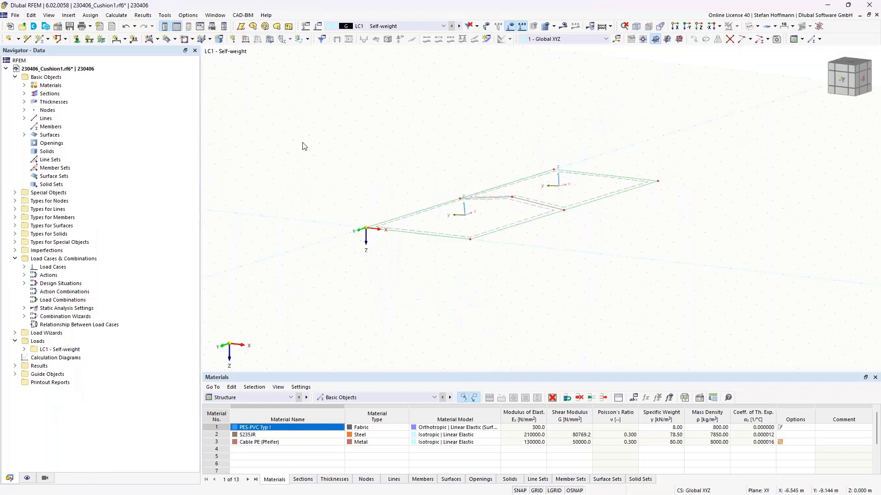
{"action": "left_click_drag", "start_coordinate": [282, 130], "coordinate": [682, 278]}
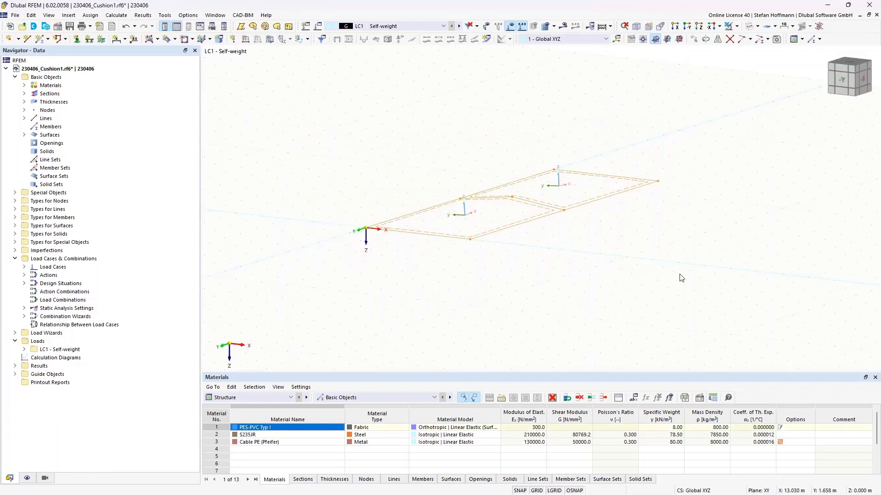
{"action": "left_click", "coordinate": [717, 39]}
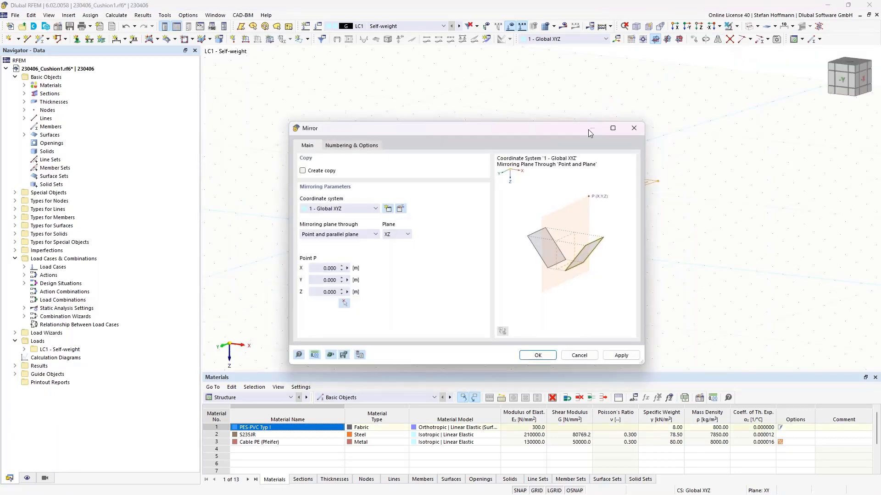
{"action": "left_click", "coordinate": [397, 237]}
{"action": "left_click", "coordinate": [390, 250]}
{"action": "left_click", "coordinate": [537, 355]}
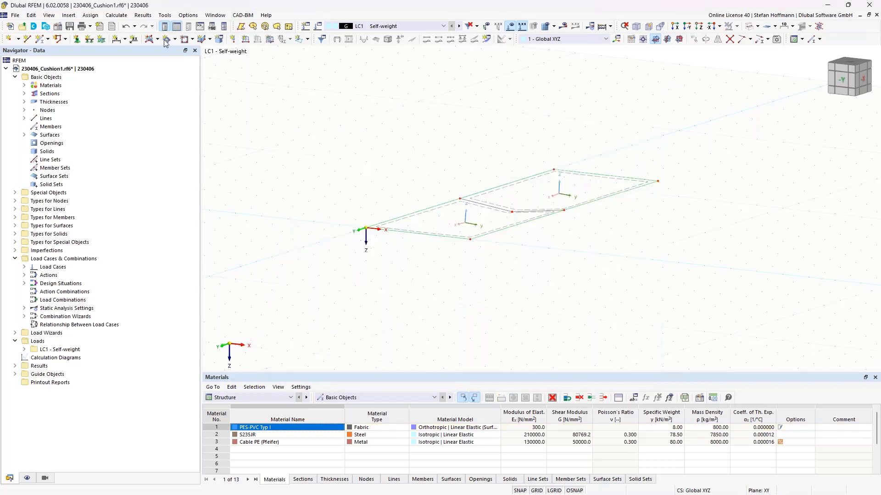
{"action": "left_click", "coordinate": [126, 26]}
Mirror the whole model as a copy about the XY plane through the point 0, 0, 0
{"action": "left_click_drag", "start_coordinate": [322, 125], "coordinate": [734, 286]}
{"action": "left_click", "coordinate": [718, 39]}
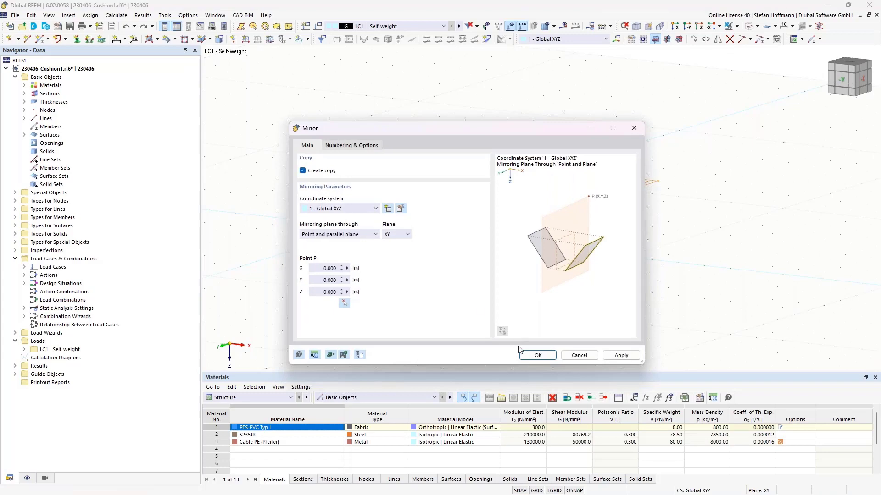
{"action": "left_click", "coordinate": [534, 355]}
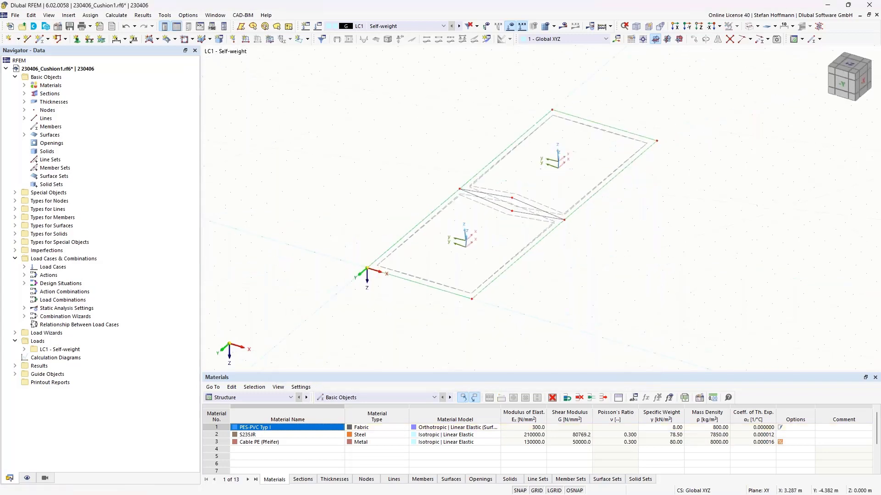
Examine the corner nodes of mirrored surface 3 in its quadrangle settings and model preview, leaving them as they are
{"action": "middle_click_drag", "start_coordinate": [477, 269], "coordinate": [535, 192], "text": "ctrl"}
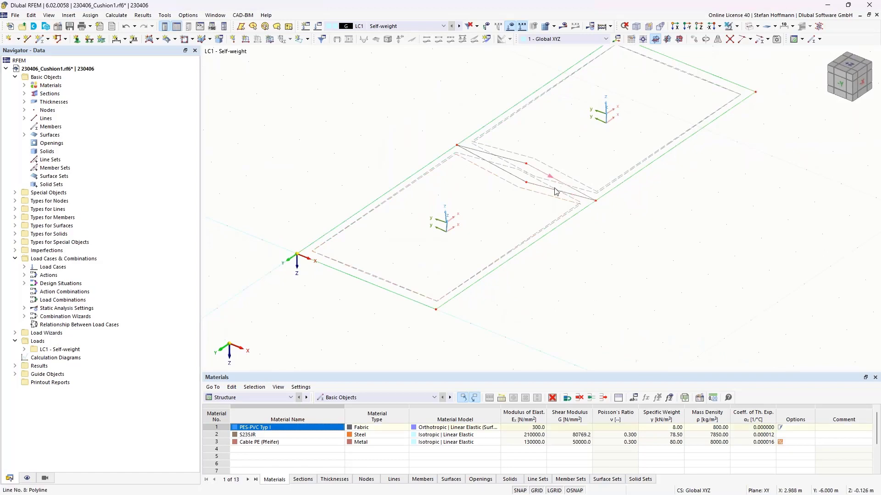
{"action": "double_click", "coordinate": [550, 198]}
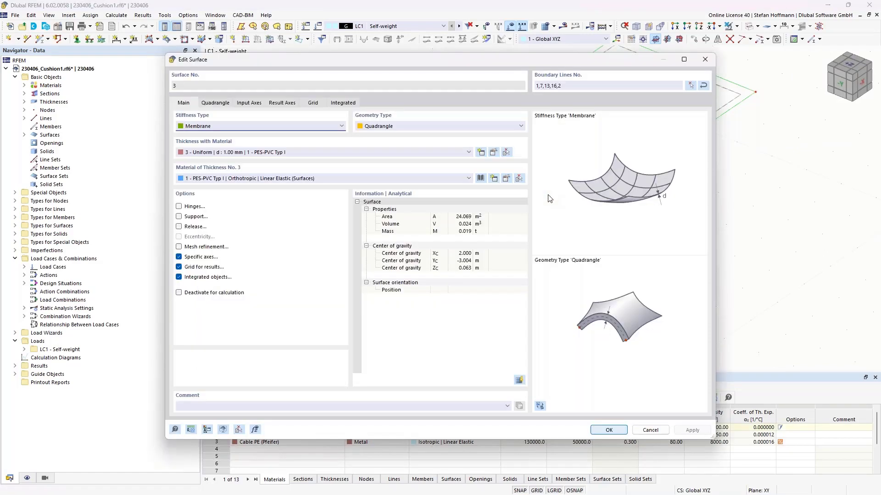
{"action": "left_click", "coordinate": [215, 103]}
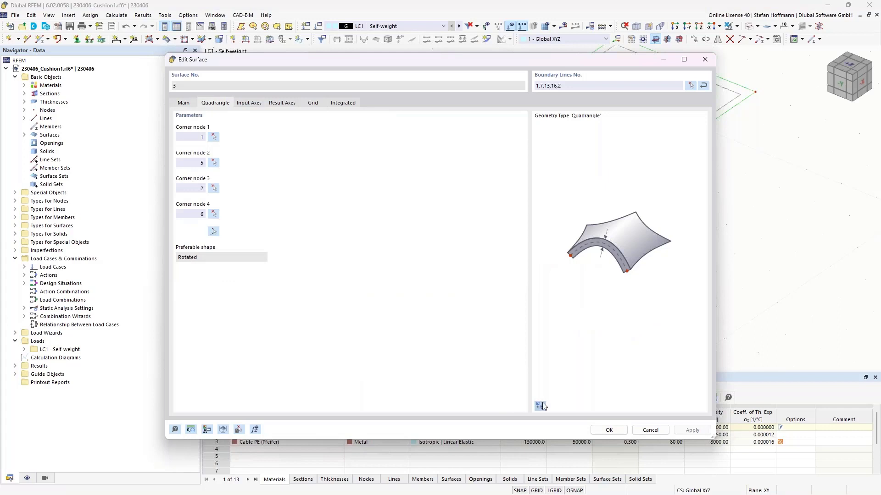
{"action": "left_click", "coordinate": [602, 262]}
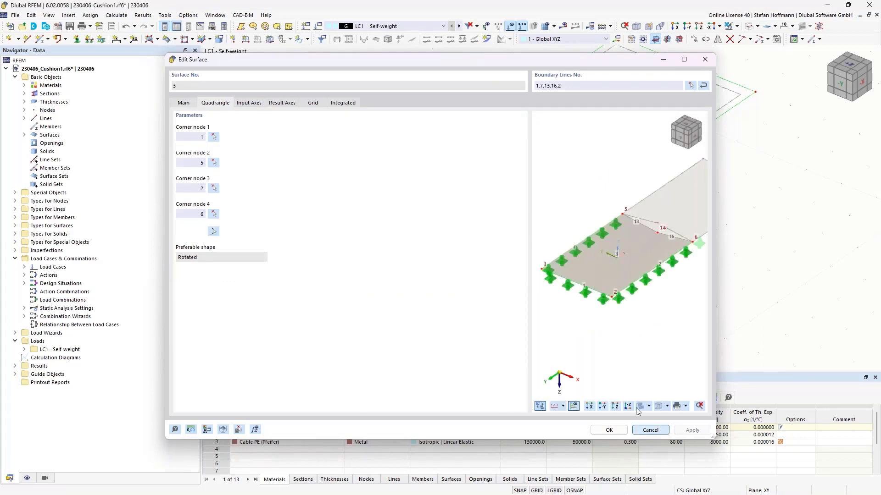
{"action": "left_click", "coordinate": [650, 430]}
Pick line 2 as the parallel line for the input x-axis of surfaces 3 and 4
{"action": "middle_click_drag", "start_coordinate": [472, 280], "coordinate": [531, 205], "text": "ctrl"}
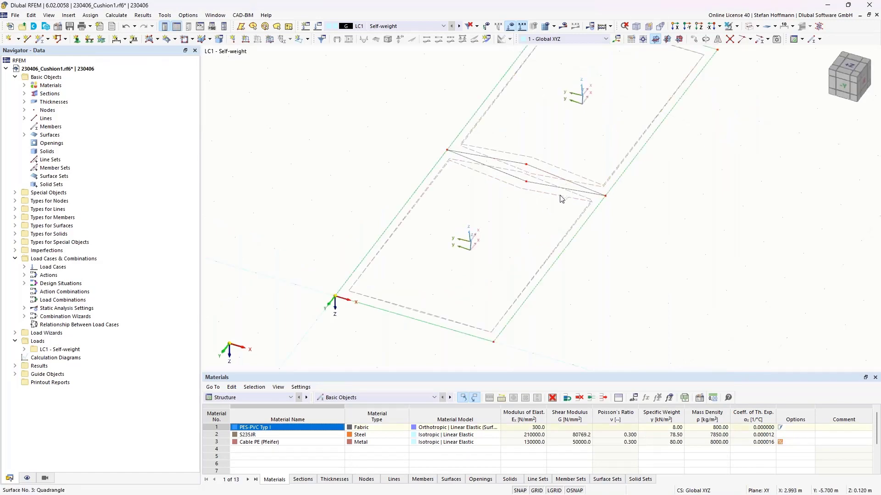
{"action": "double_click", "coordinate": [561, 199]}
{"action": "left_click", "coordinate": [249, 103]}
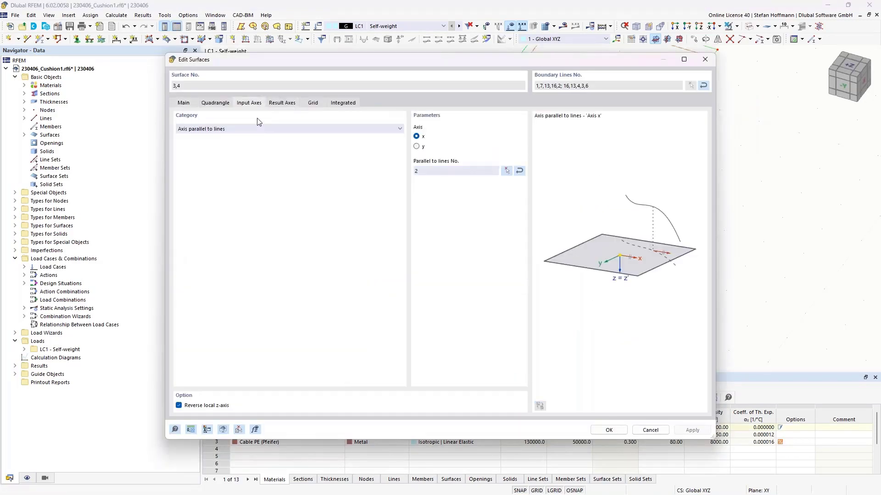
{"action": "left_click", "coordinate": [507, 170]}
{"action": "left_click", "coordinate": [549, 307]}
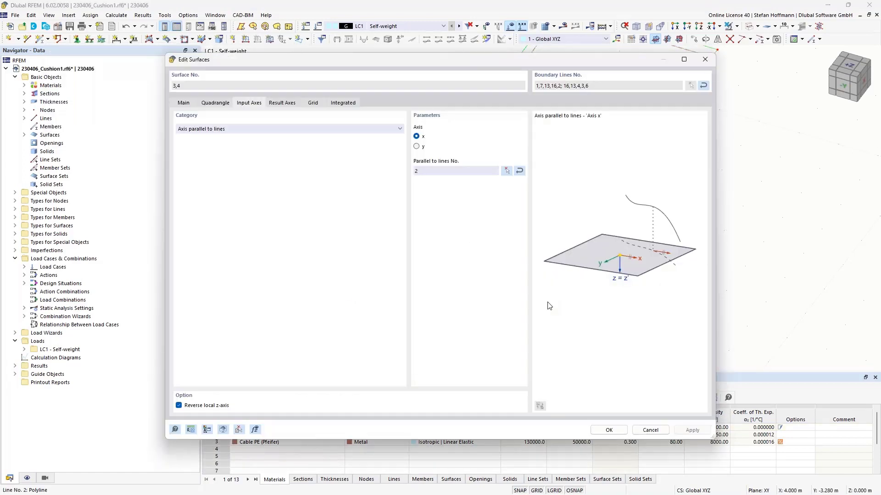
{"action": "key", "text": "Return"}
Reverse the local axis systems of mirrored surfaces 3 and 4
{"action": "middle_click_drag", "start_coordinate": [567, 318], "coordinate": [546, 298], "text": "ctrl"}
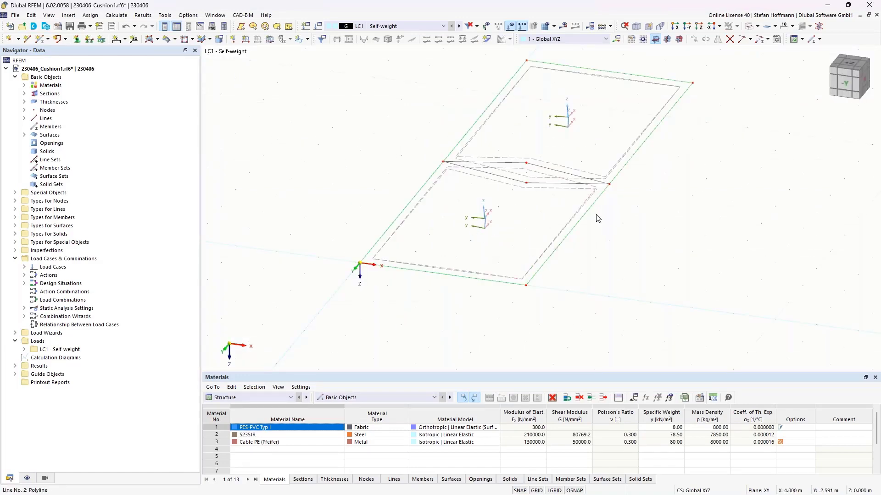
{"action": "scroll", "coordinate": [580, 183], "scroll_direction": "up", "scroll_amount": 3}
{"action": "right_click", "coordinate": [578, 176]}
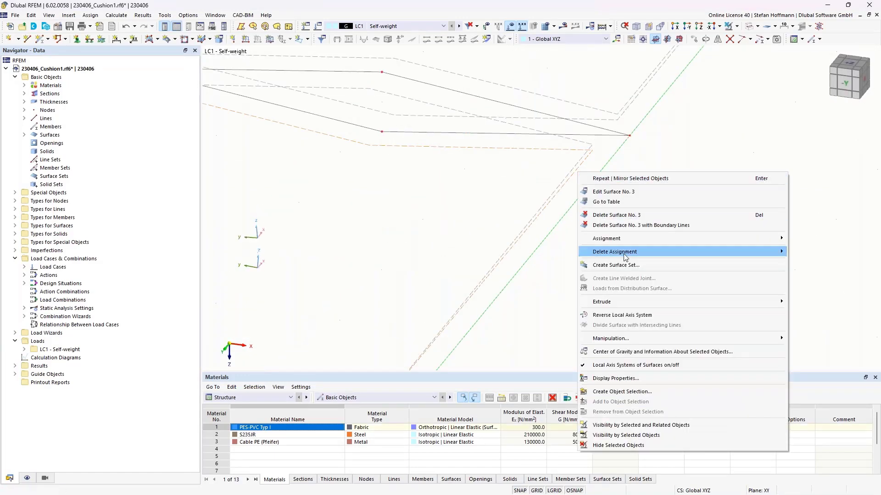
{"action": "left_click", "coordinate": [624, 314]}
{"action": "middle_click_drag", "start_coordinate": [444, 121], "coordinate": [488, 206]}
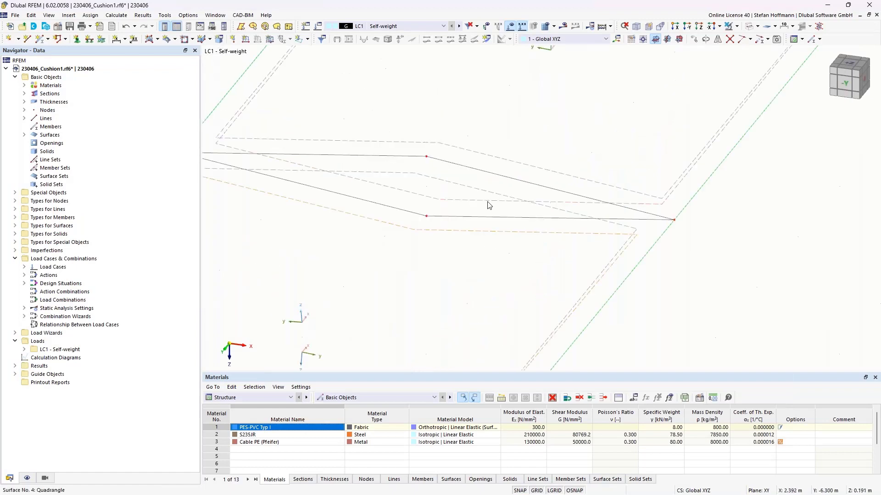
{"action": "right_click", "coordinate": [488, 204]}
{"action": "left_click", "coordinate": [527, 343]}
{"action": "scroll", "coordinate": [461, 279], "scroll_direction": "down", "scroll_amount": 5}
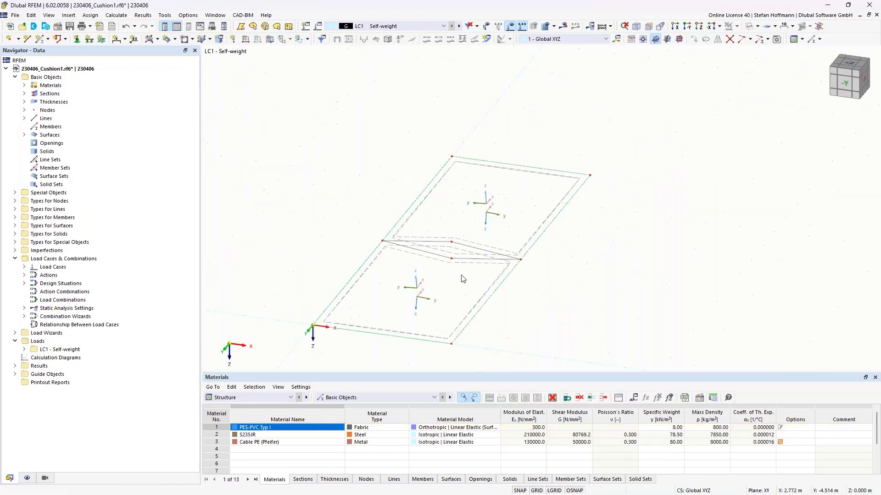
{"action": "middle_click_drag", "start_coordinate": [461, 278], "coordinate": [378, 217], "text": "ctrl"}
{"action": "middle_click_drag", "start_coordinate": [414, 263], "coordinate": [484, 251], "text": "ctrl"}
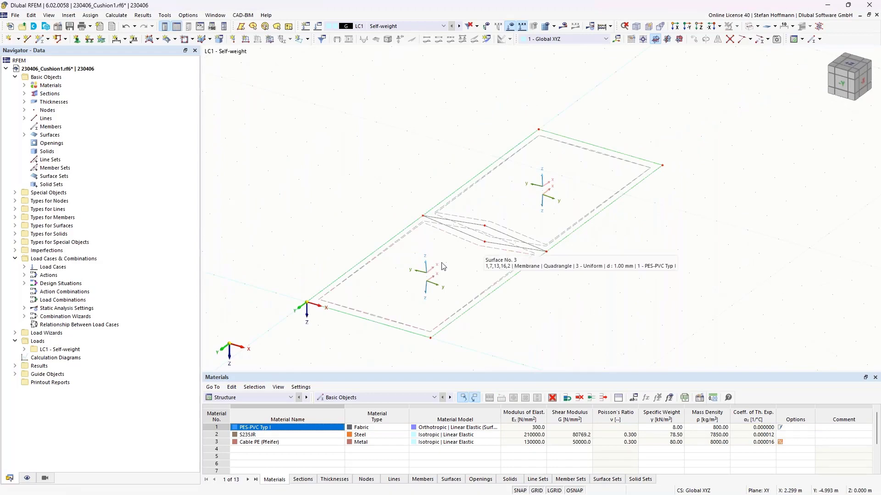
Start a new solid and set its solid type to Gas
{"action": "right_click", "coordinate": [46, 152]}
{"action": "left_click", "coordinate": [72, 167]}
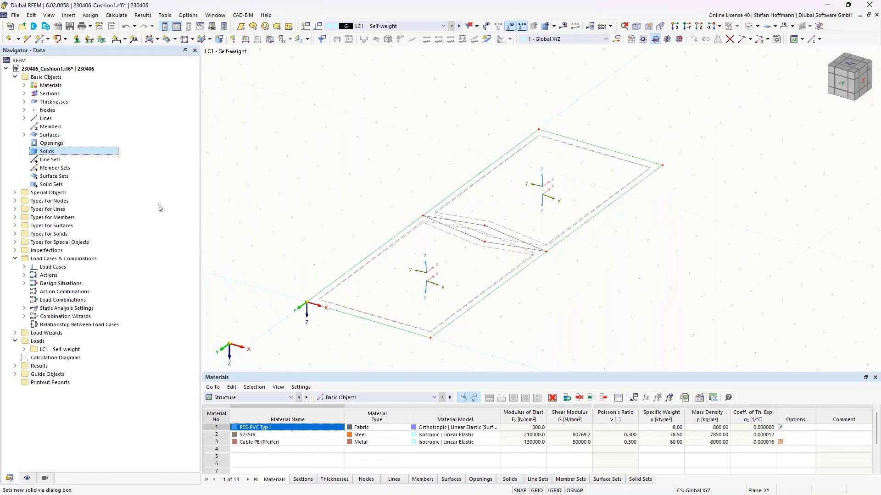
{"action": "left_click", "coordinate": [190, 127]}
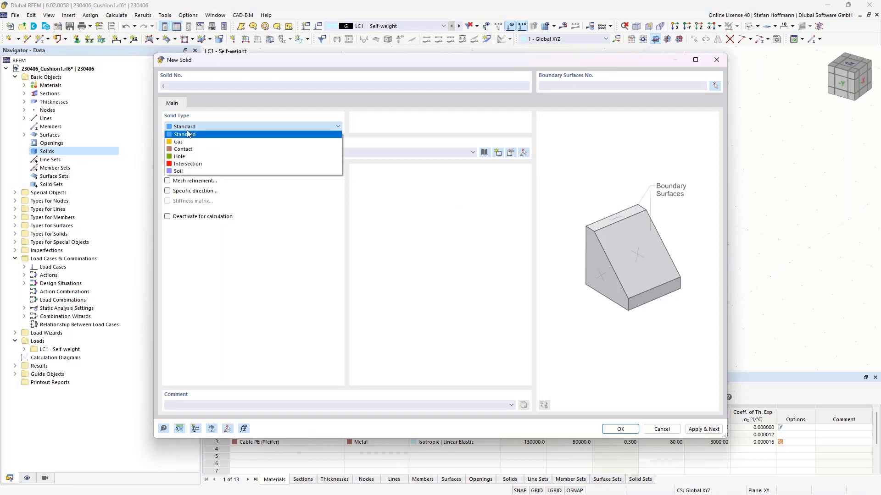
{"action": "left_click", "coordinate": [200, 148]}
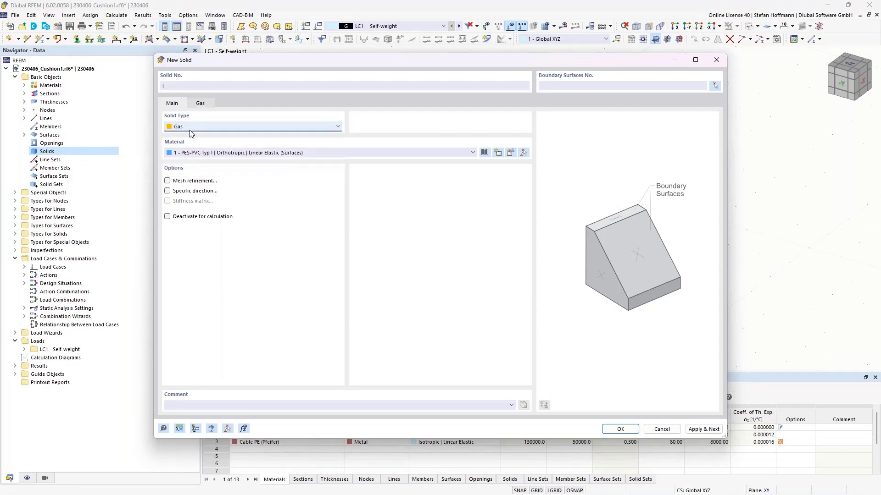
Create a new material for the gas solid by choosing Dry air from the library's Gas materials
{"action": "left_click", "coordinate": [199, 156]}
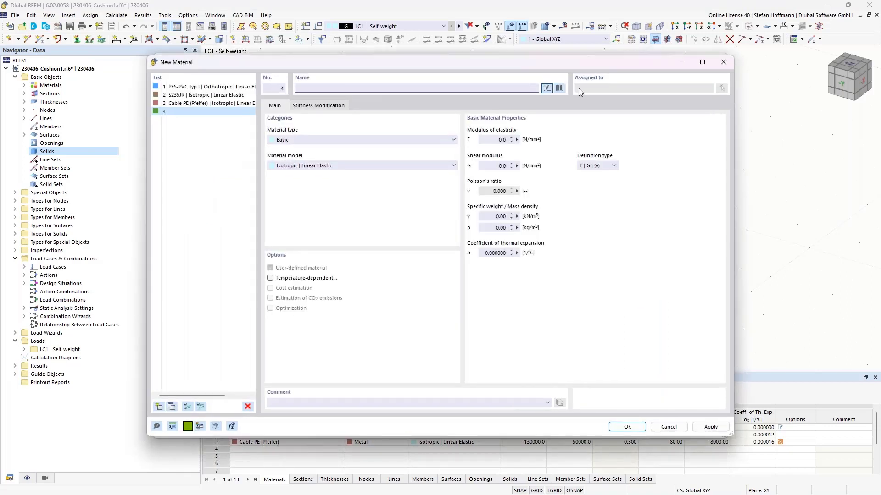
{"action": "left_click", "coordinate": [559, 87]}
{"action": "left_click", "coordinate": [181, 116]}
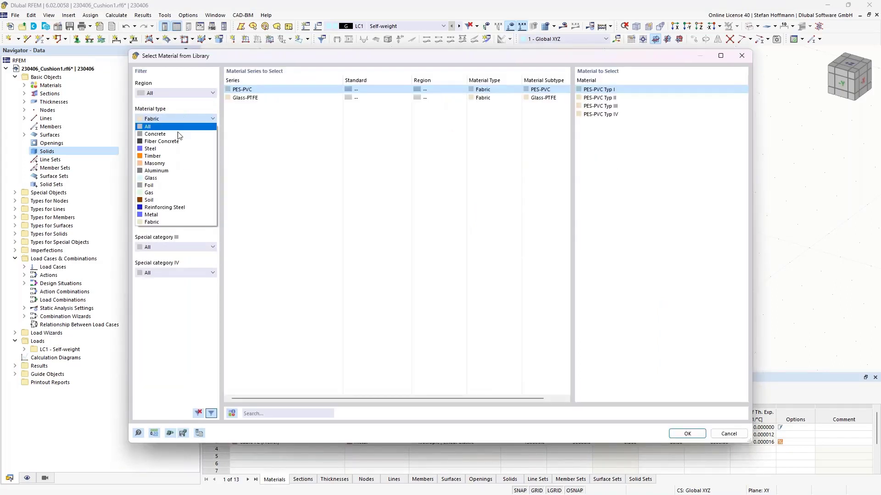
{"action": "left_click", "coordinate": [161, 193]}
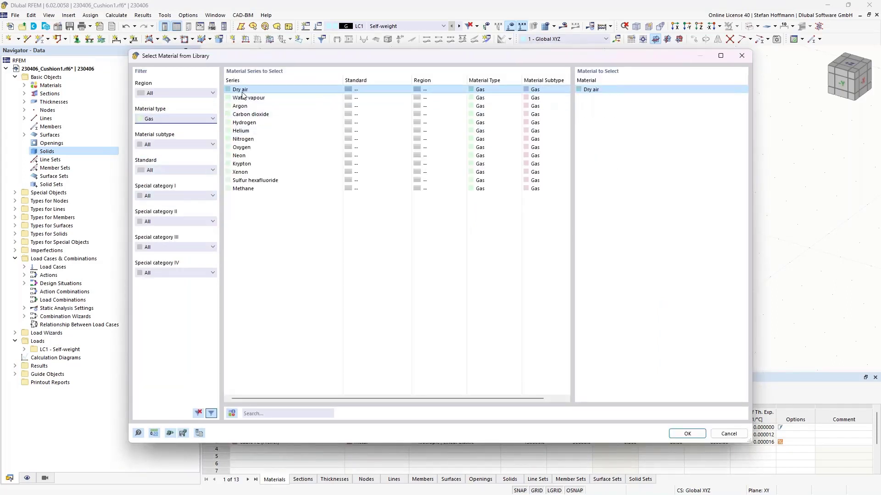
{"action": "left_click", "coordinate": [685, 434]}
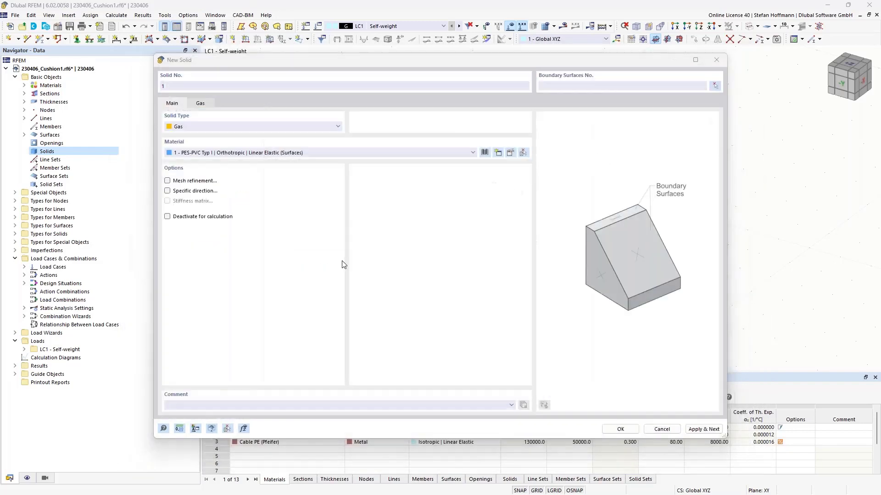
Define a new gas for the solid with a pressure of 1.00 bar and a temperature of 23.0 °C
{"action": "left_click", "coordinate": [198, 103]}
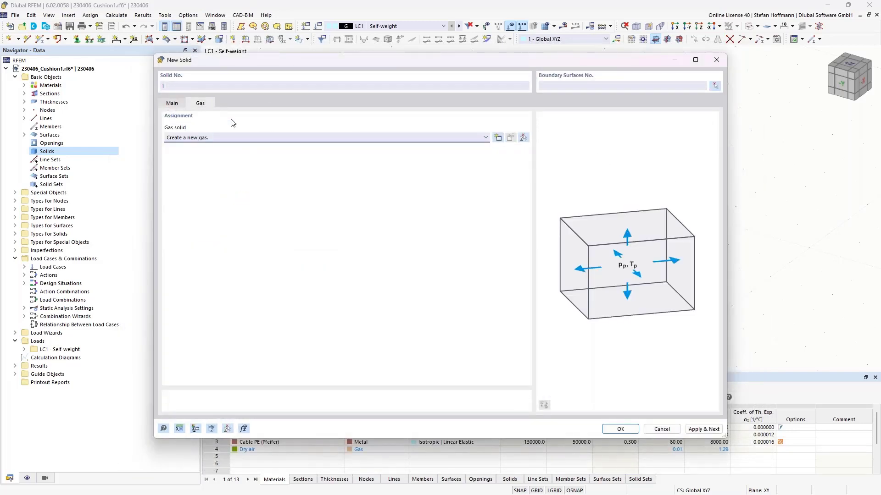
{"action": "left_click", "coordinate": [499, 138]}
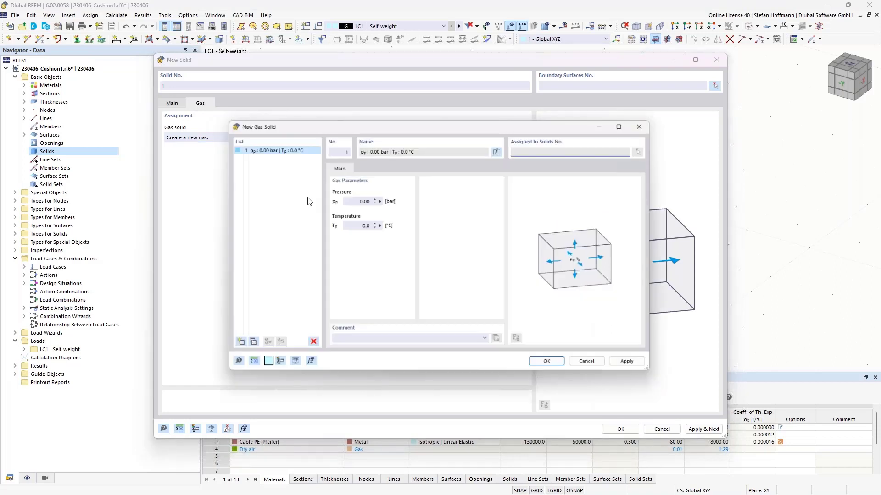
{"action": "left_click", "coordinate": [356, 200]}
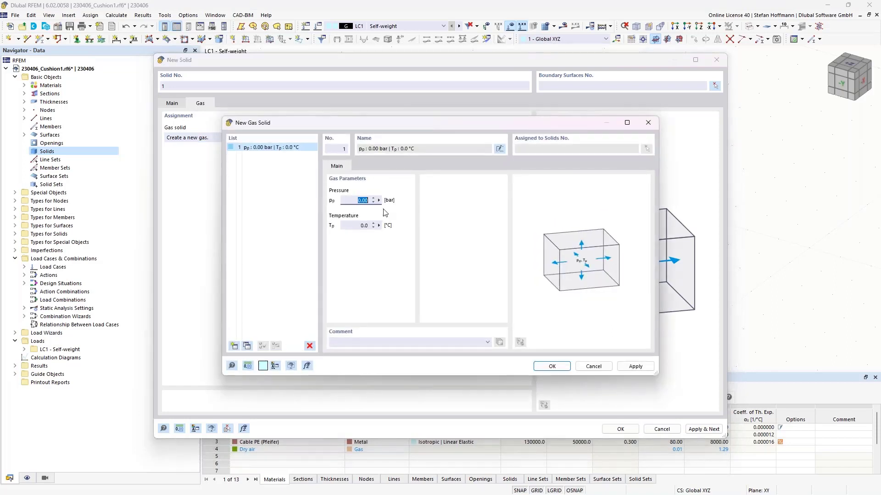
{"action": "type", "text": "1"}
{"action": "left_click", "coordinate": [353, 225]}
{"action": "left_click", "coordinate": [553, 367]}
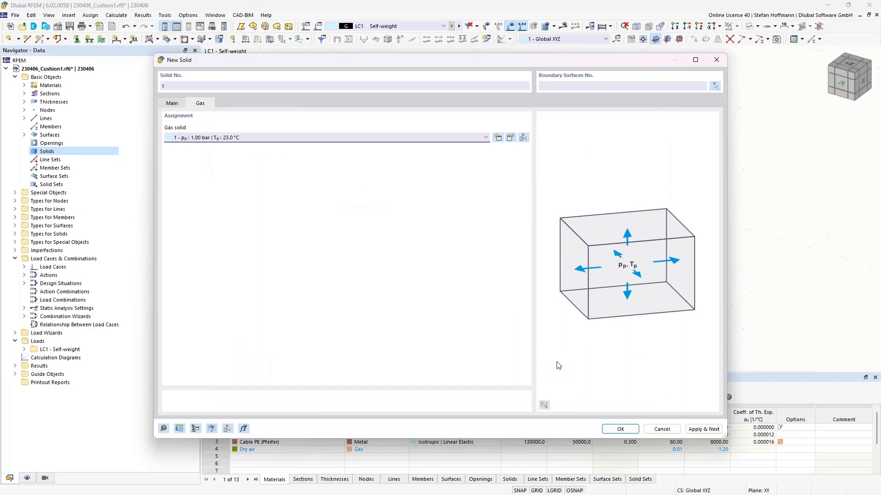
Assign the cushion's membrane surfaces as the gas solid's boundary surfaces with autocomplete and create the solid
{"action": "left_click", "coordinate": [619, 429]}
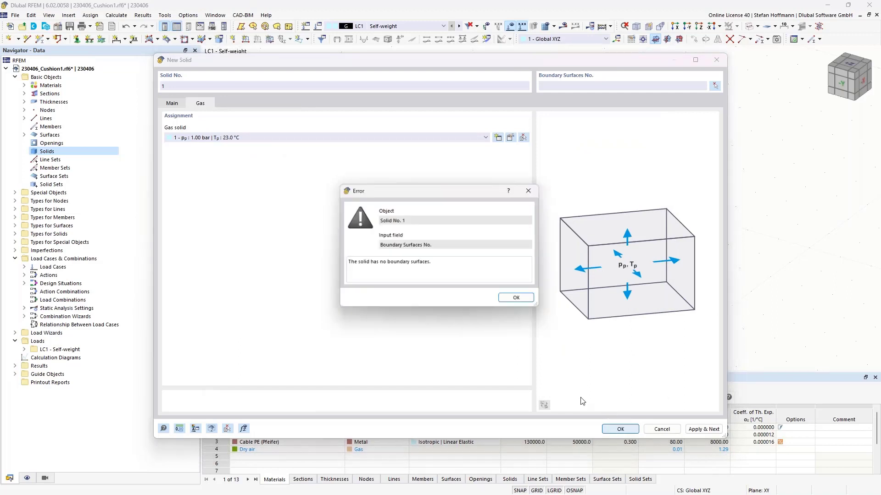
{"action": "left_click", "coordinate": [520, 300]}
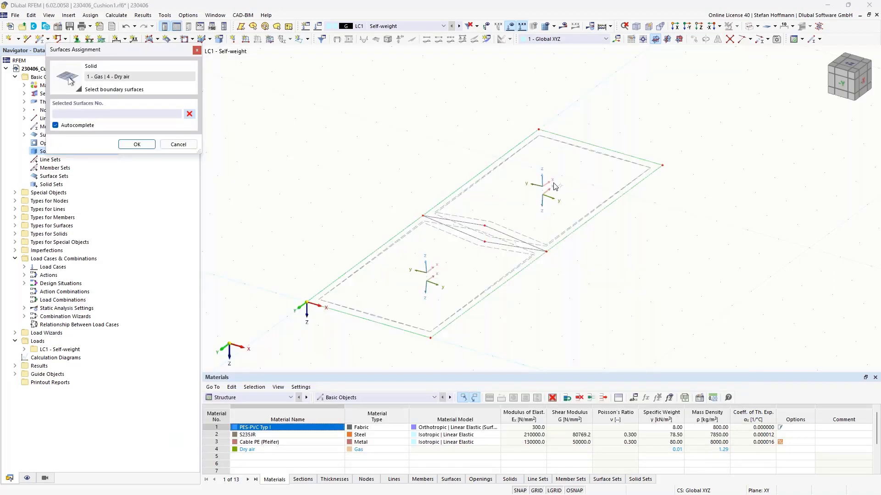
{"action": "left_click", "coordinate": [137, 144]}
{"action": "left_click", "coordinate": [620, 429]}
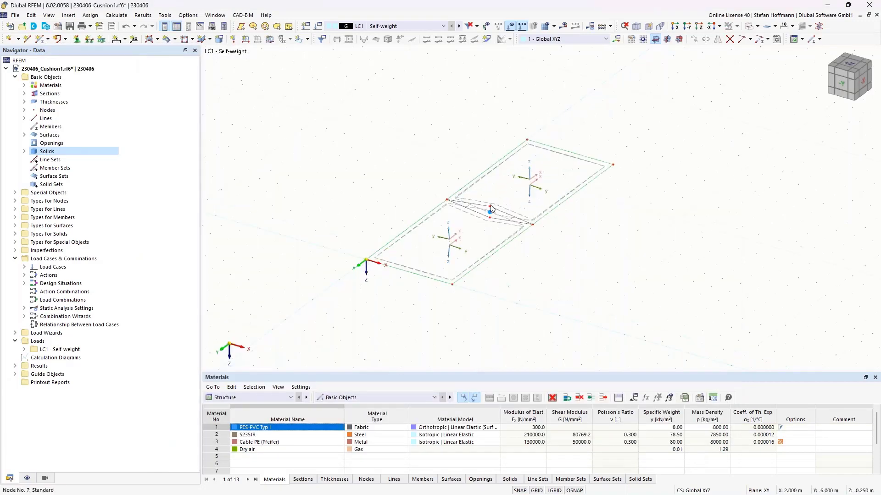
Hide the local axis systems of the cushion's surfaces
{"action": "scroll", "coordinate": [488, 230], "scroll_direction": "down", "scroll_amount": 3}
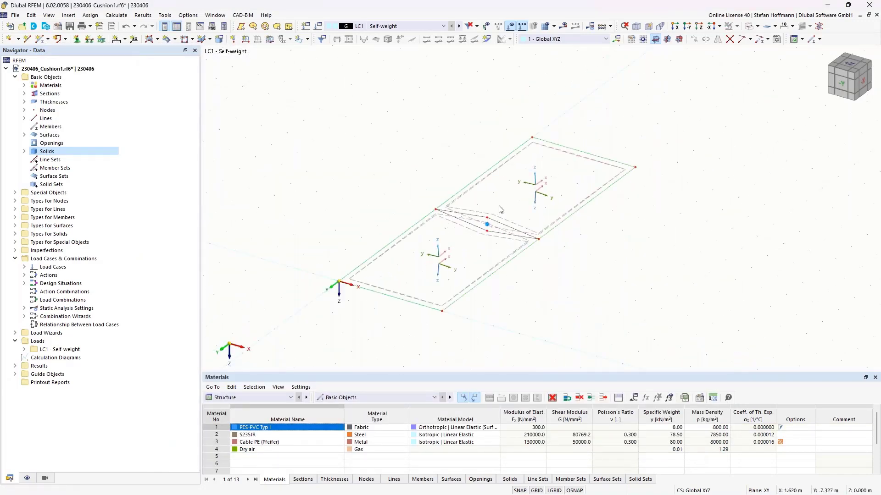
{"action": "right_click", "coordinate": [480, 281]}
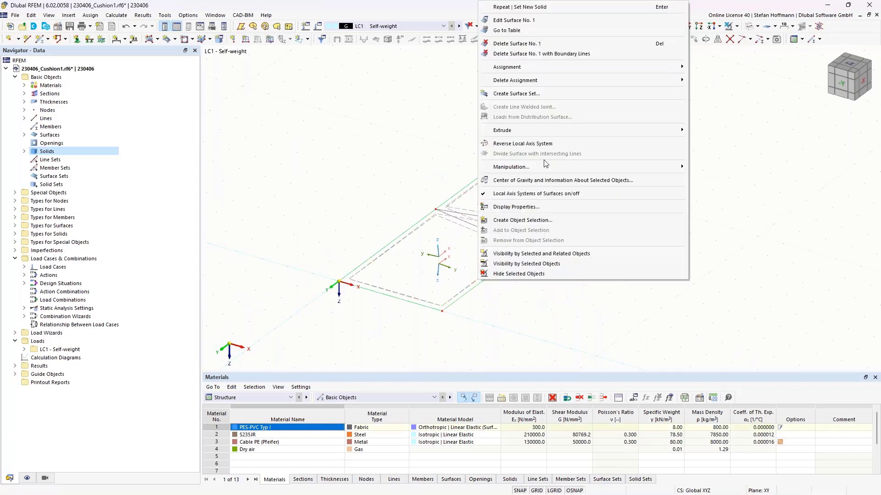
{"action": "left_click", "coordinate": [542, 194]}
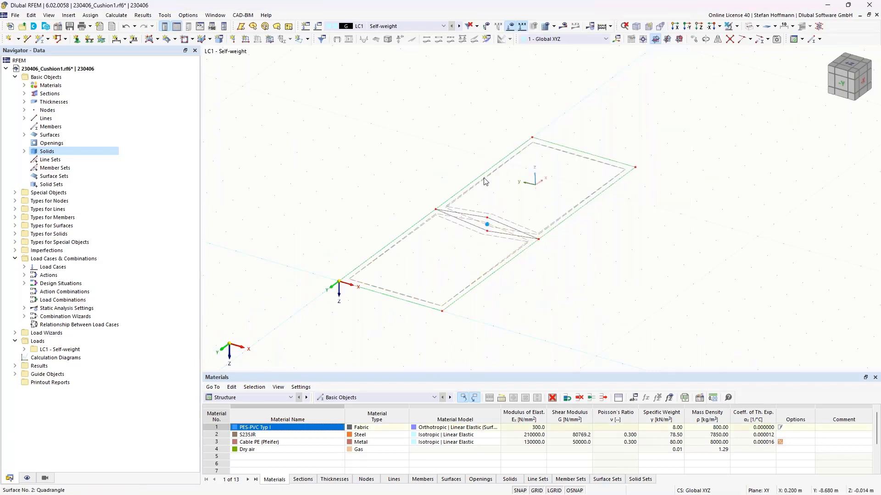
{"action": "middle_click_drag", "start_coordinate": [503, 191], "coordinate": [485, 193], "text": "ctrl"}
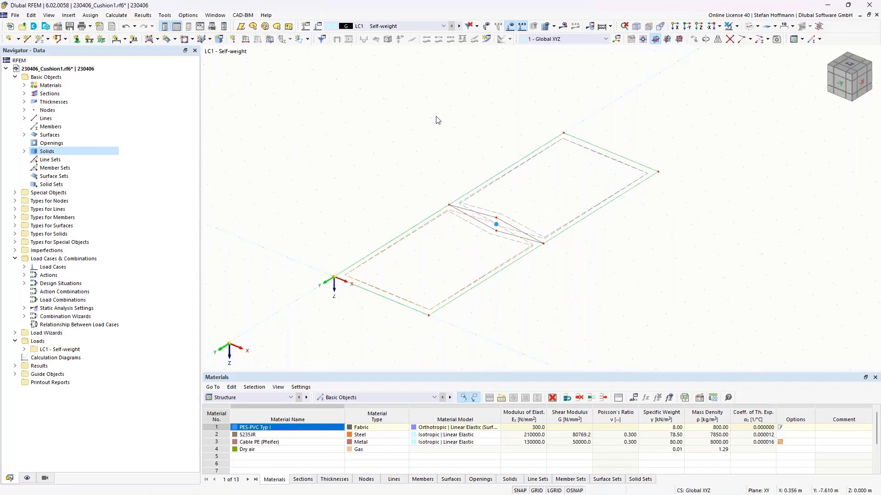
Set load case LC1 to the Prestress action category, rename it IS and deactivate its self-weight
{"action": "left_click", "coordinate": [318, 27]}
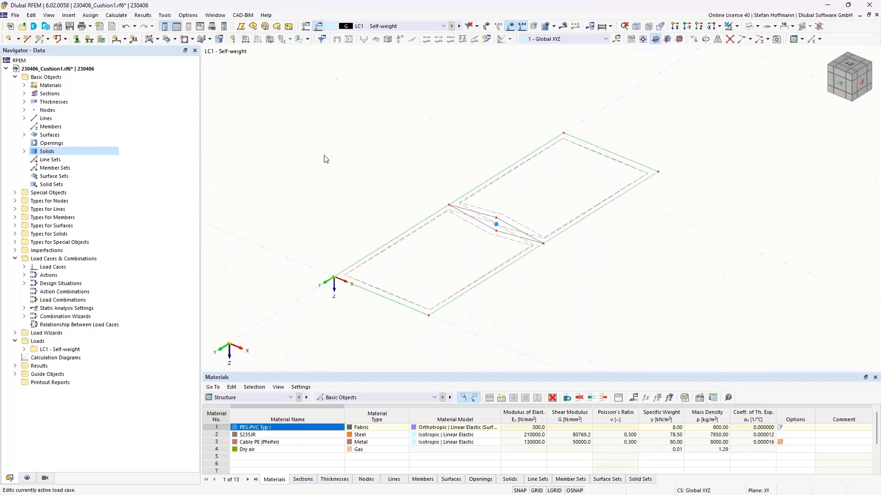
{"action": "left_click", "coordinate": [334, 222]}
{"action": "scroll", "coordinate": [335, 224], "scroll_direction": "up", "scroll_amount": 3}
{"action": "left_click", "coordinate": [339, 235]}
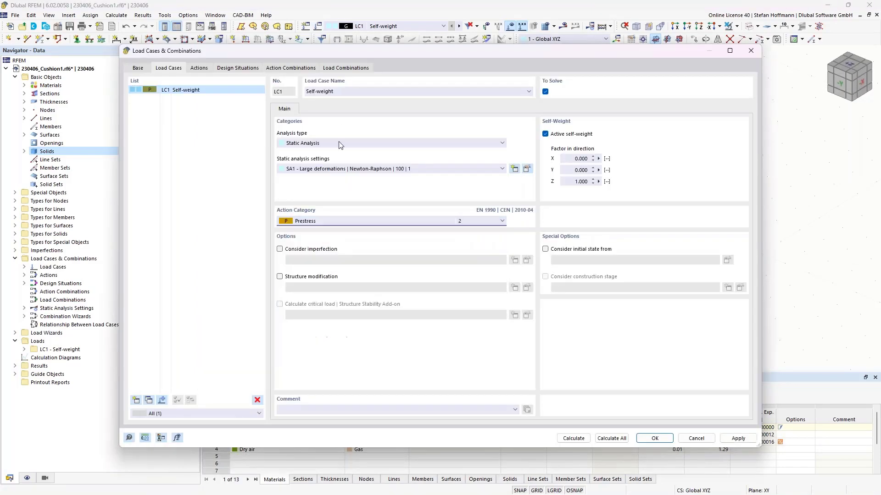
{"action": "type", "text": "IS"}
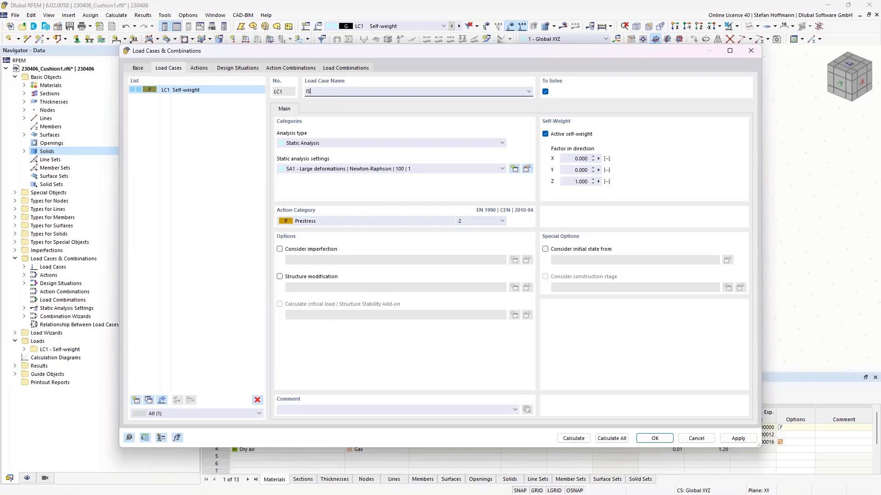
{"action": "left_click", "coordinate": [546, 134]}
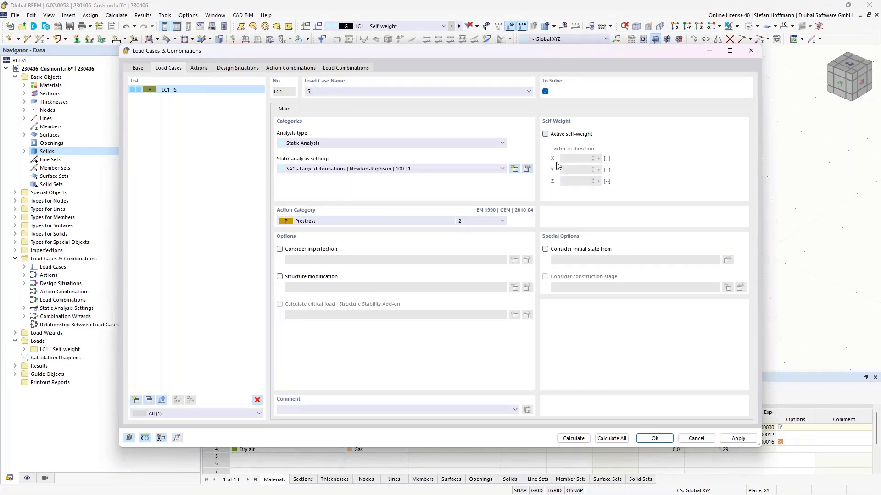
Apply a uniform form-finding surface load to surfaces 1-4 in LC1, with forces of 0.75 kN/m along x and 1.56 kN/m along y
{"action": "left_click", "coordinate": [654, 438]}
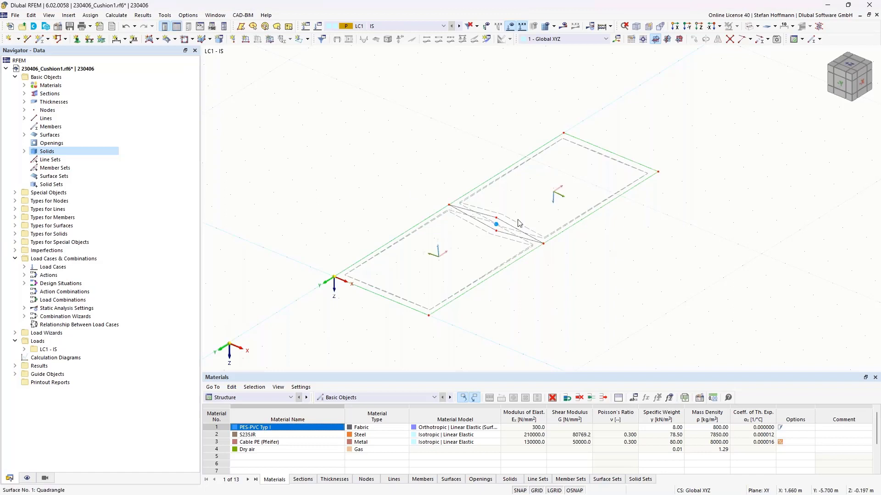
{"action": "left_click_drag", "start_coordinate": [519, 209], "coordinate": [476, 243]}
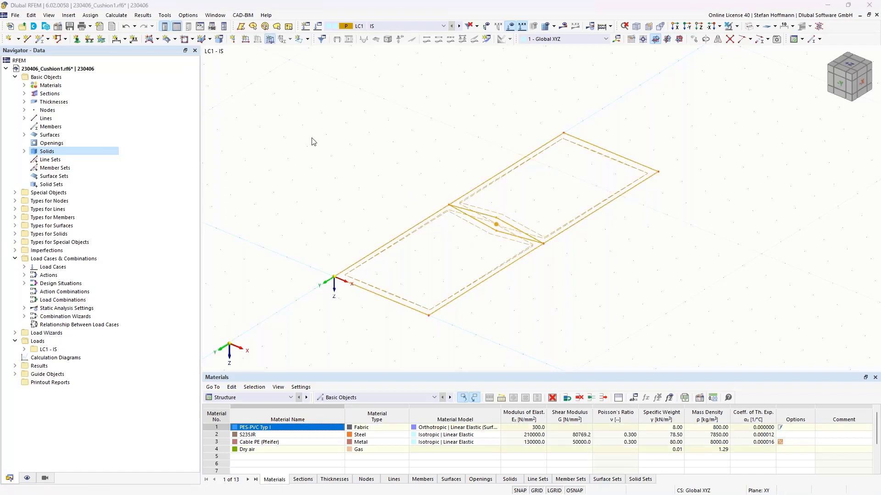
{"action": "left_click", "coordinate": [291, 155]}
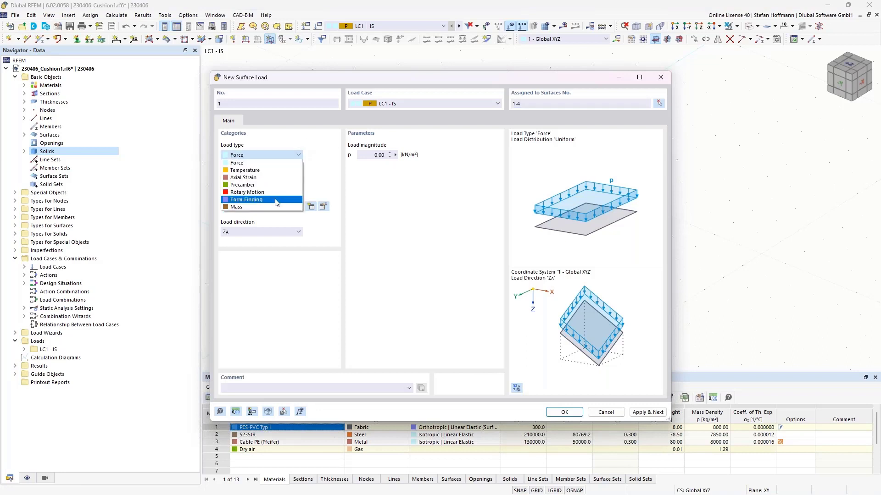
{"action": "left_click", "coordinate": [278, 200]}
{"action": "left_click", "coordinate": [383, 207]}
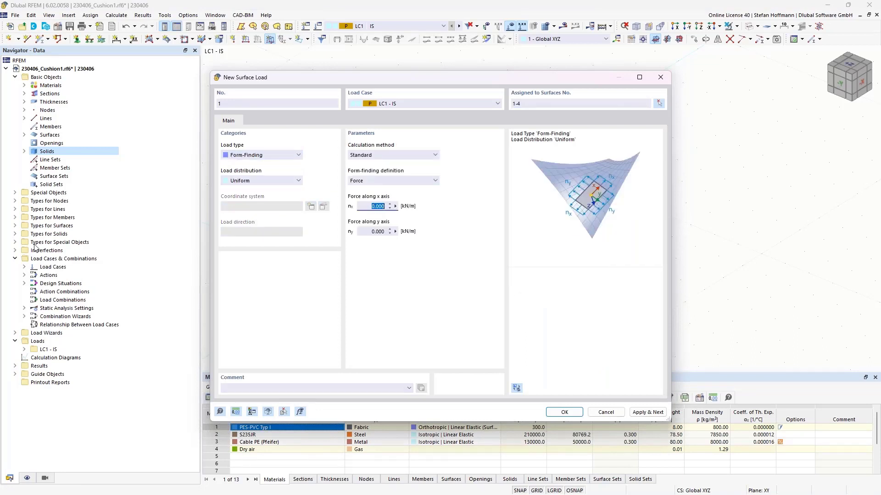
{"action": "type", "text": ",7"}
{"action": "type", "text": "5"}
{"action": "left_click", "coordinate": [369, 232]}
{"action": "type", "text": "1,"}
{"action": "left_click", "coordinate": [568, 410]}
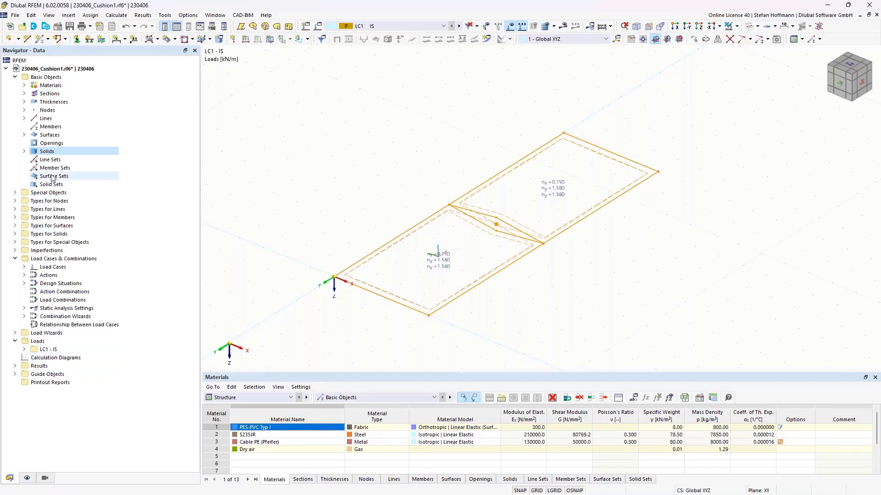
Add a gas solid load to solid 1 in LC1 with a resulting overpressure of 300 Pa
{"action": "left_click", "coordinate": [307, 39]}
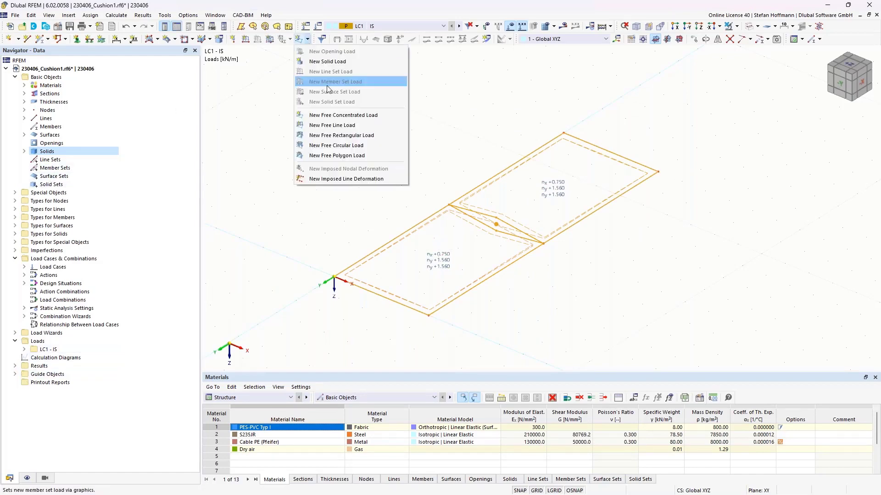
{"action": "left_click", "coordinate": [327, 61]}
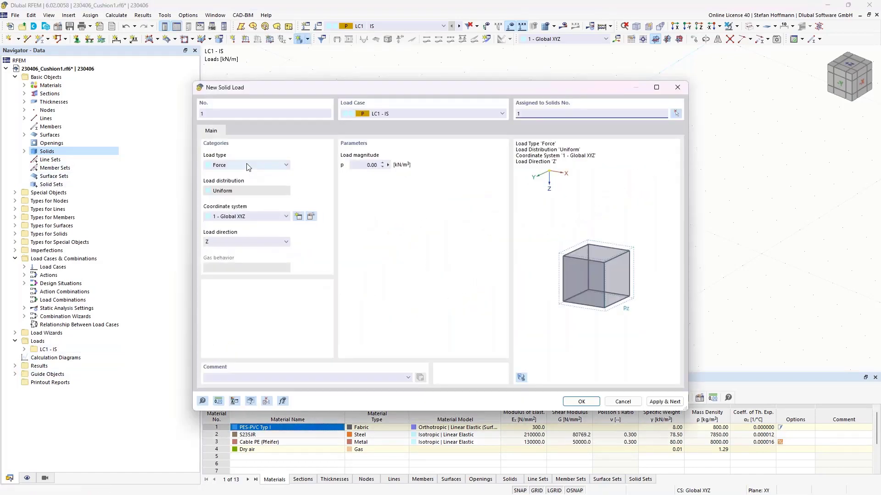
{"action": "left_click", "coordinate": [247, 166]}
{"action": "left_click", "coordinate": [222, 218]}
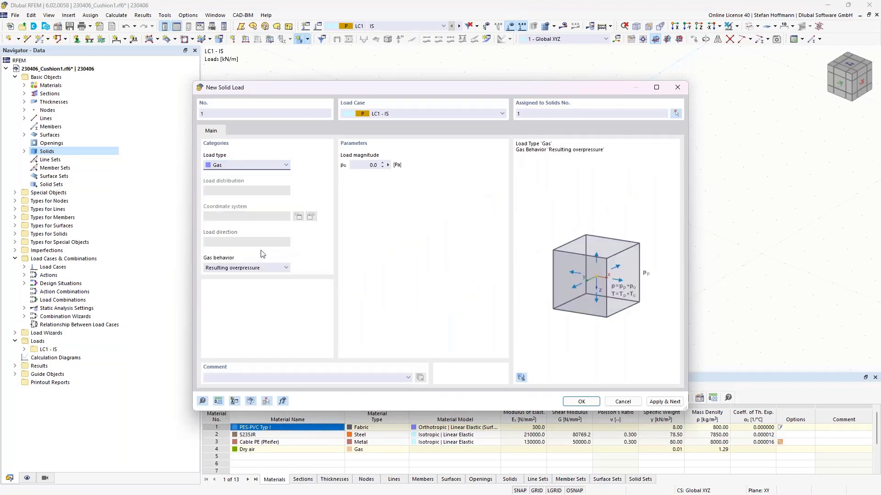
{"action": "left_click", "coordinate": [359, 164]}
{"action": "left_click", "coordinate": [581, 401]}
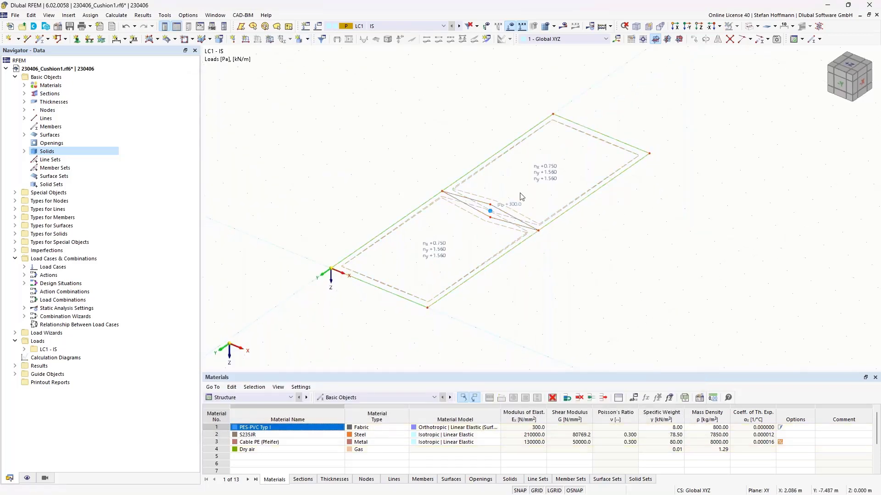
Calculate load case LC1 and display the contour lines of the cushion's surface shape
{"action": "left_click", "coordinate": [478, 291]}
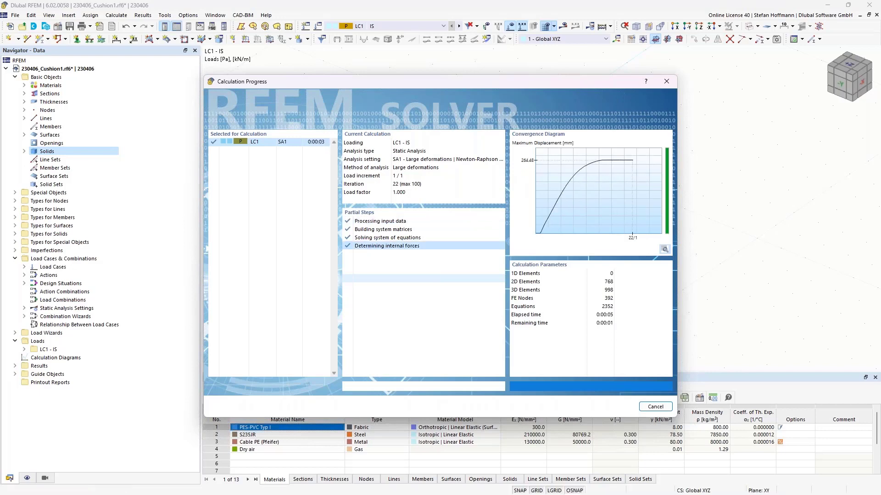
{"action": "left_click", "coordinate": [49, 292]}
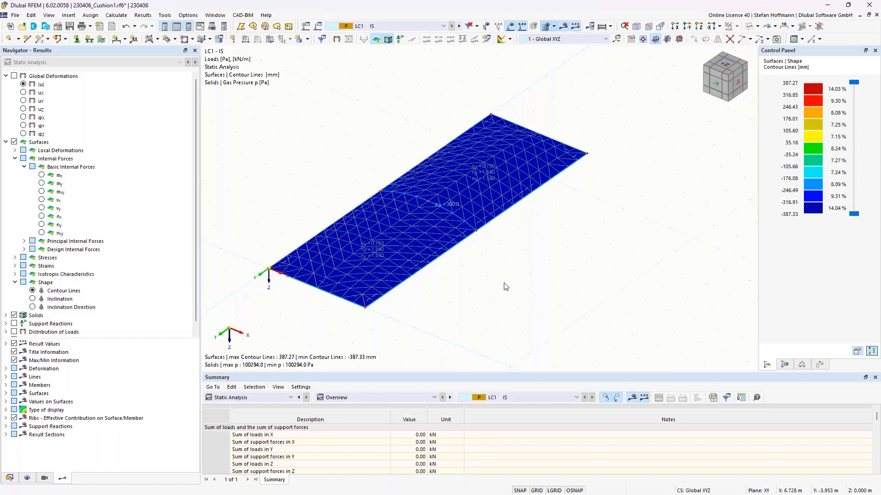
{"action": "mouse_move", "coordinate": [503, 282]}
{"action": "middle_mouse_down", "text": "ctrl"}
{"action": "mouse_move", "coordinate": [491, 191]}
{"action": "mouse_move", "coordinate": [500, 275]}
{"action": "middle_mouse_up", "text": "ctrl"}
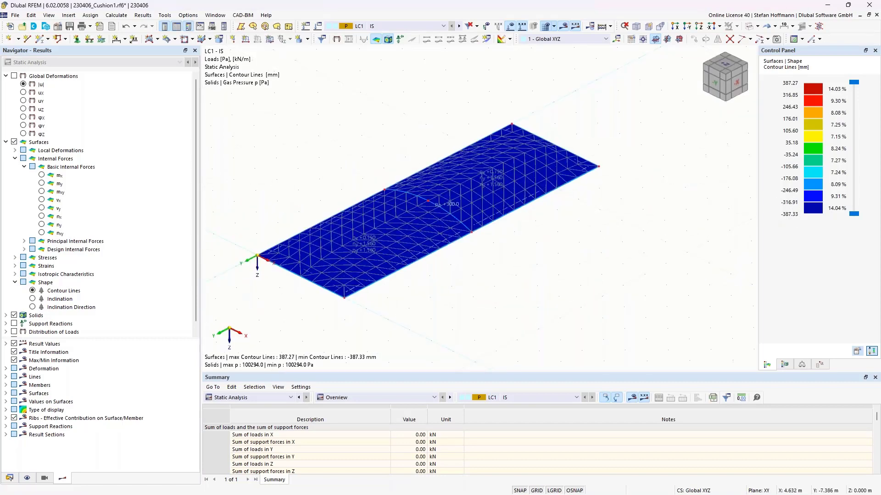
{"action": "middle_click_drag", "start_coordinate": [519, 228], "coordinate": [539, 244], "text": "ctrl"}
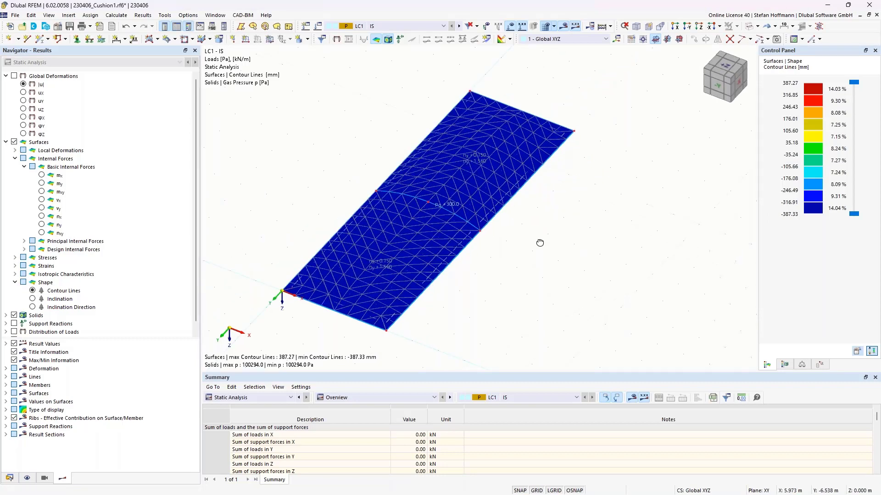
{"action": "middle_click_drag", "start_coordinate": [540, 243], "coordinate": [523, 215], "text": "ctrl"}
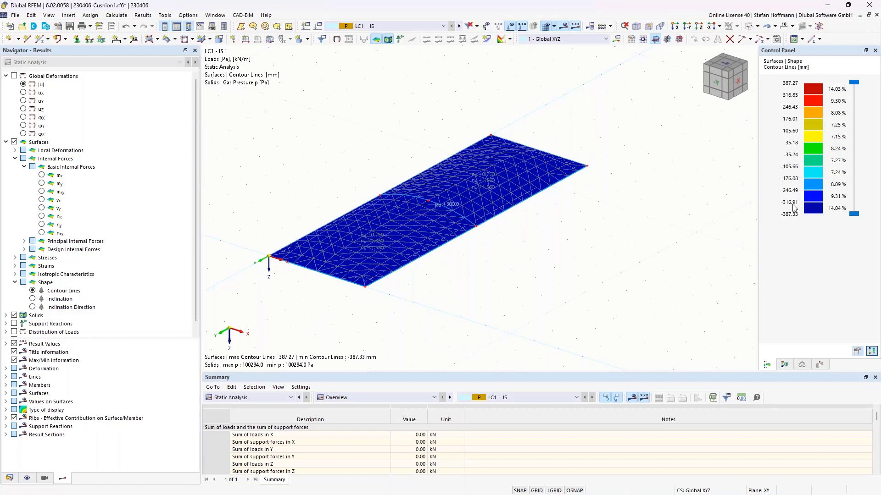
Switch to Adobe Acrobat Reader, check the reference cushion geometry and forces on page 6 of Bsp.pdf, and return to RFEM
{"action": "key", "text": "alt+Tab"}
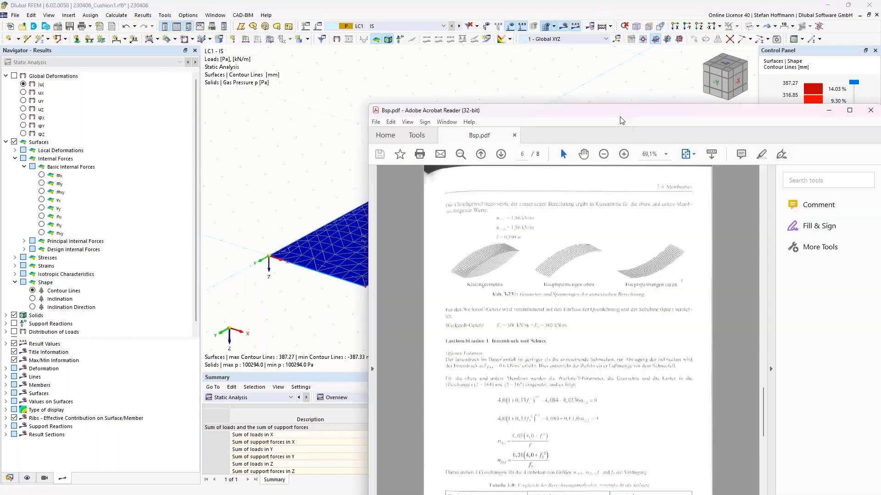
{"action": "scroll", "coordinate": [362, 341], "scroll_direction": "up", "scroll_amount": 2}
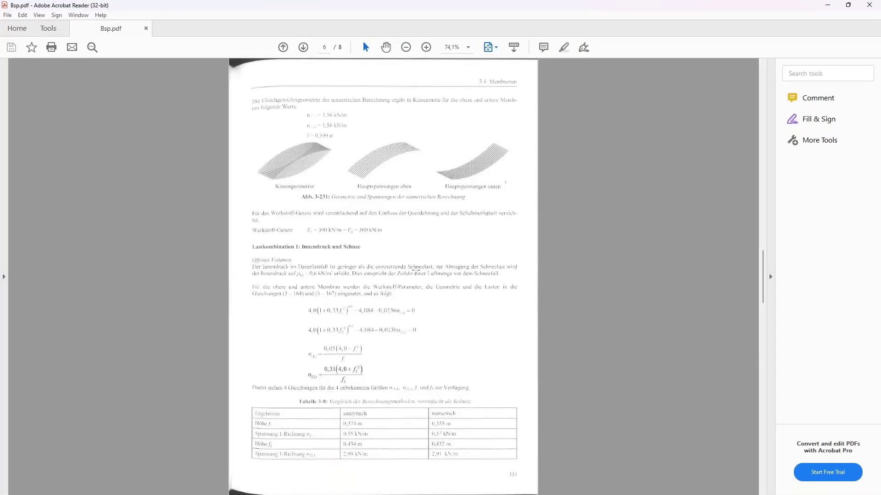
{"action": "left_click", "coordinate": [828, 5]}
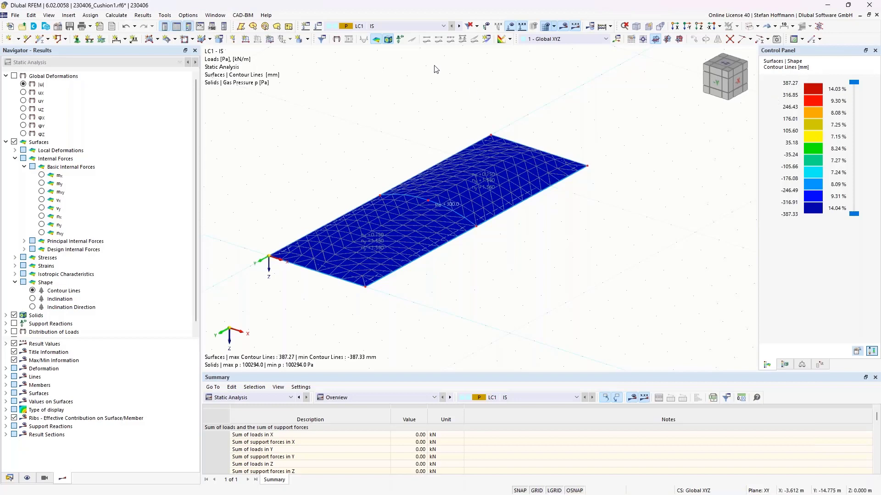
Create load case LC2 named S with the action category Snow/Ice loads - H <= 1000 m
{"action": "left_click", "coordinate": [309, 28]}
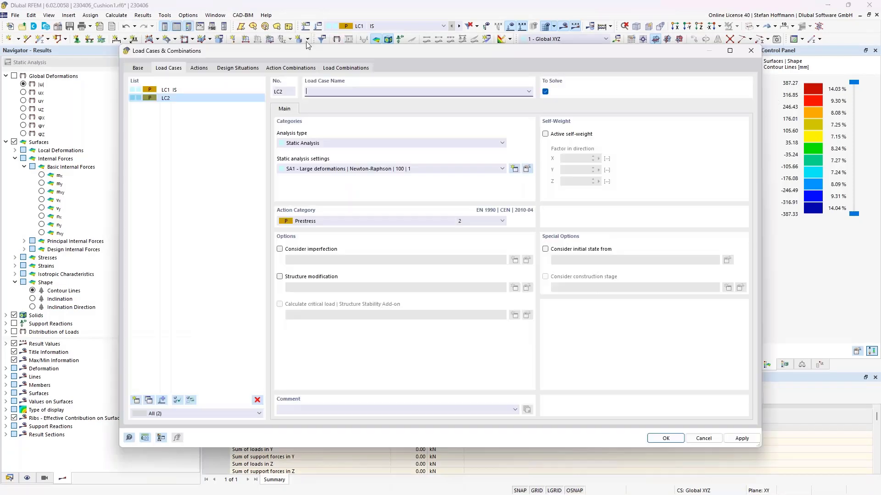
{"action": "left_click", "coordinate": [321, 221]}
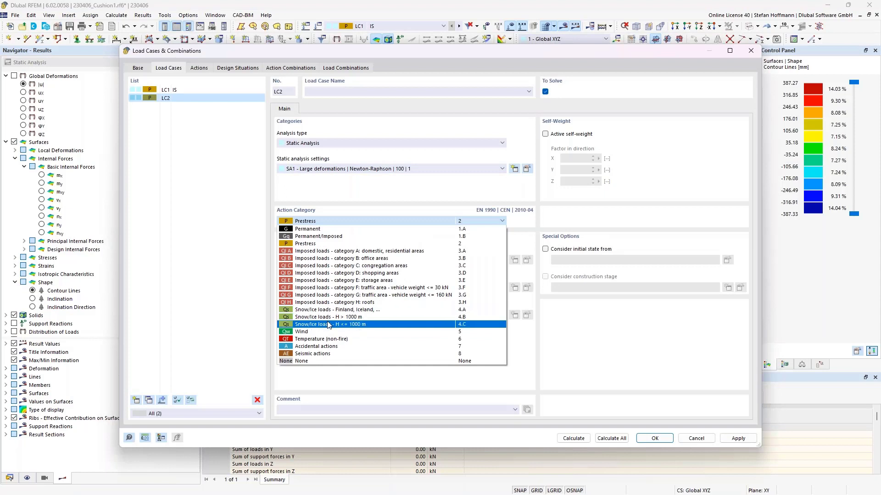
{"action": "left_click", "coordinate": [328, 325]}
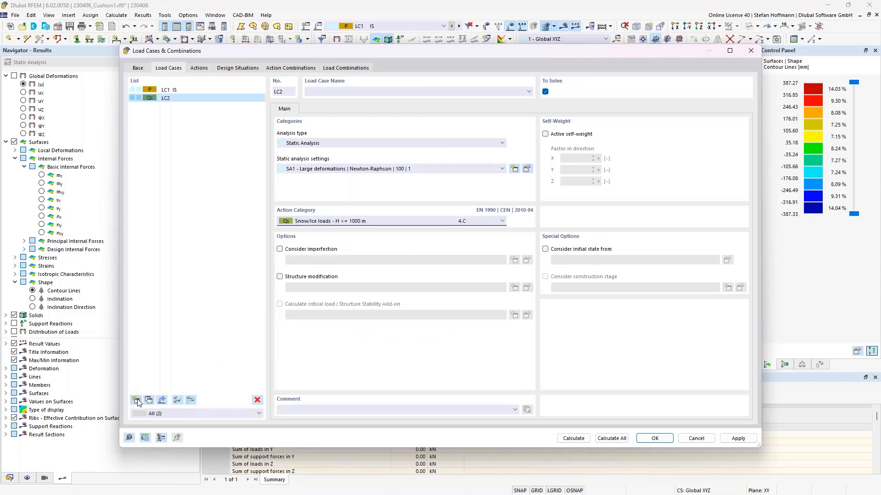
{"action": "left_click", "coordinate": [344, 94]}
{"action": "type", "text": "S"}
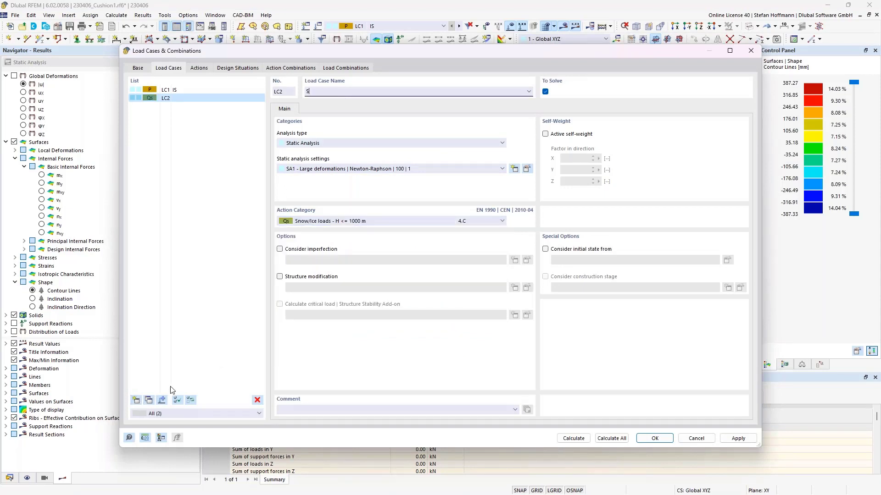
Add load case LC3 named WS with the action category Wind
{"action": "left_click", "coordinate": [135, 400]}
{"action": "type", "text": "WS"}
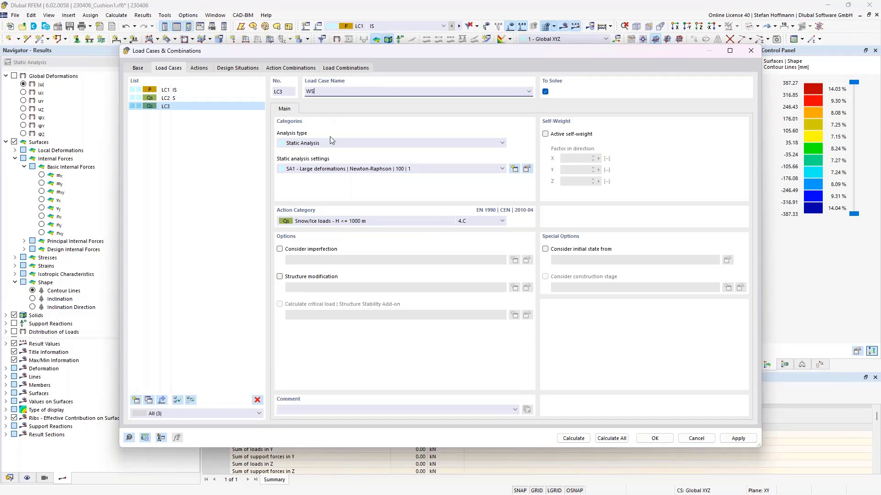
{"action": "left_click", "coordinate": [350, 224]}
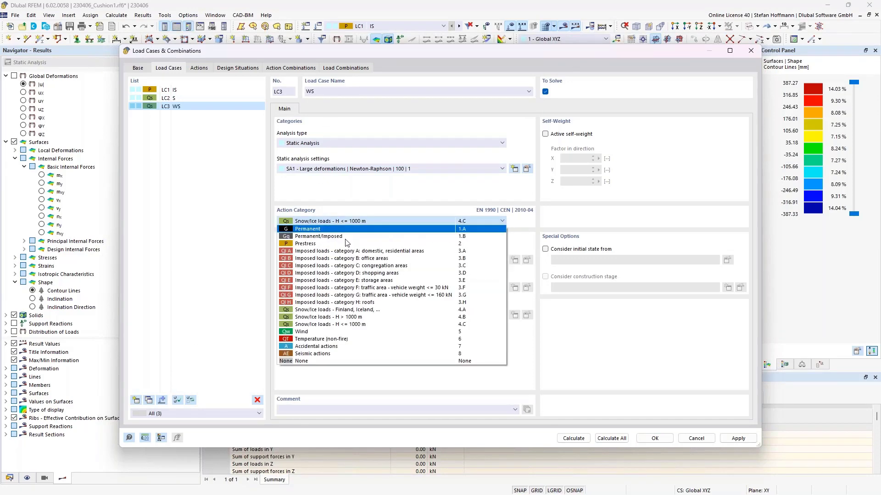
{"action": "left_click", "coordinate": [319, 332]}
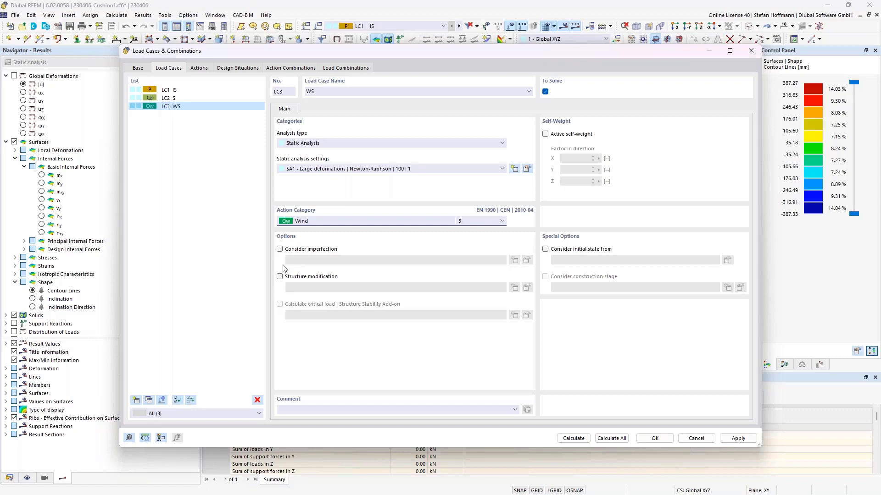
Add load case LC4 named 600Pa with the action category Prestress
{"action": "left_click", "coordinate": [182, 99]}
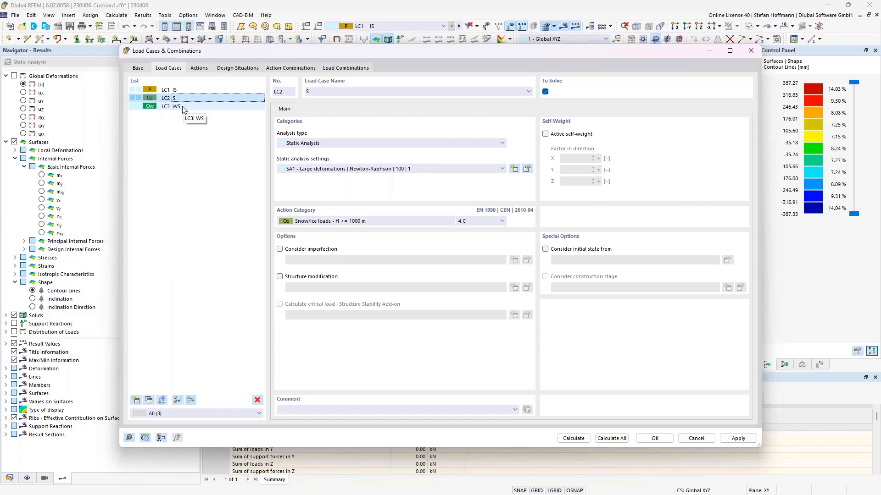
{"action": "left_click", "coordinate": [139, 400]}
{"action": "left_click", "coordinate": [318, 222]}
{"action": "left_click", "coordinate": [320, 244]}
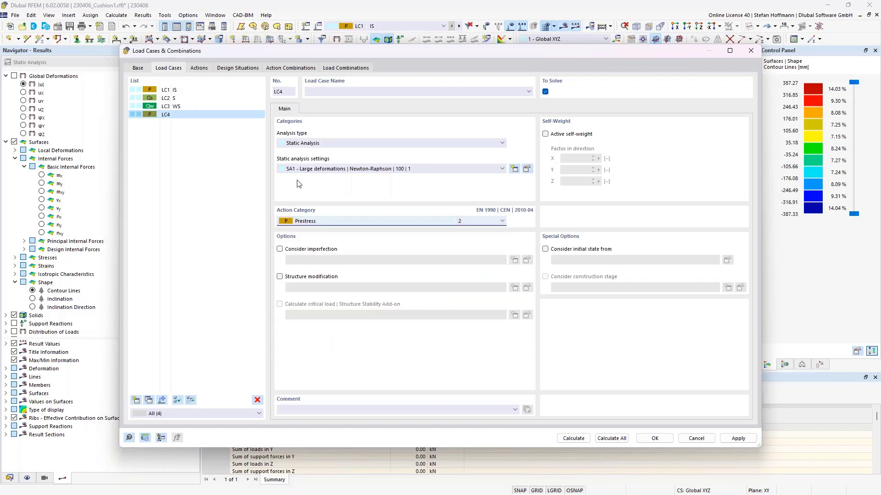
{"action": "left_click", "coordinate": [328, 92]}
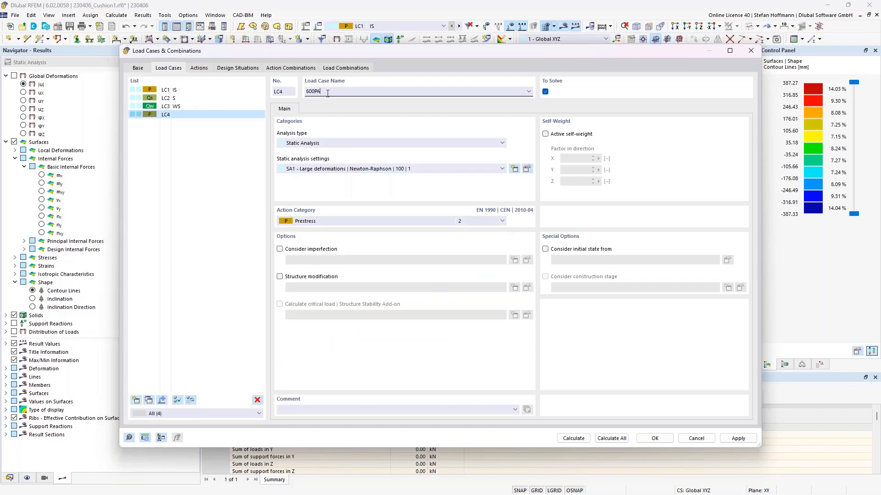
{"action": "type", "text": "600Pa"}
Copy the 600Pa load case, name the copy 300Pa, and accept the load case definitions
{"action": "left_click", "coordinate": [148, 400]}
{"action": "type", "text": "30"}
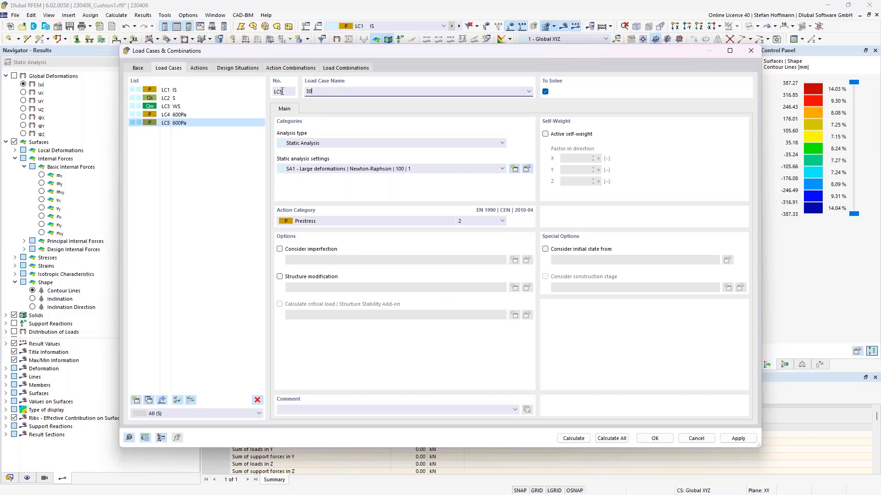
{"action": "left_click", "coordinate": [656, 439]}
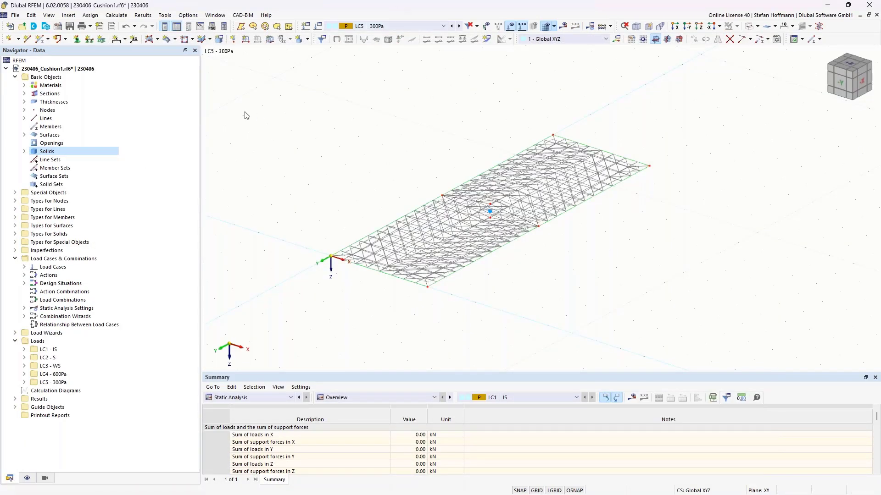
Assign a gas solid load to the cushion solid in LC5, with a resulting overpressure of 299.9 Pa
{"action": "left_click", "coordinate": [300, 39]}
{"action": "left_click", "coordinate": [255, 167]}
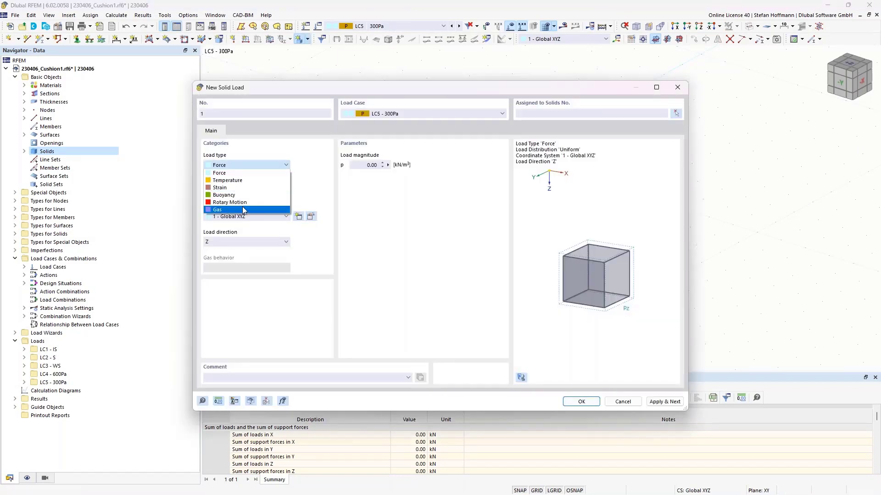
{"action": "left_click", "coordinate": [243, 211]}
{"action": "left_click", "coordinate": [390, 165]}
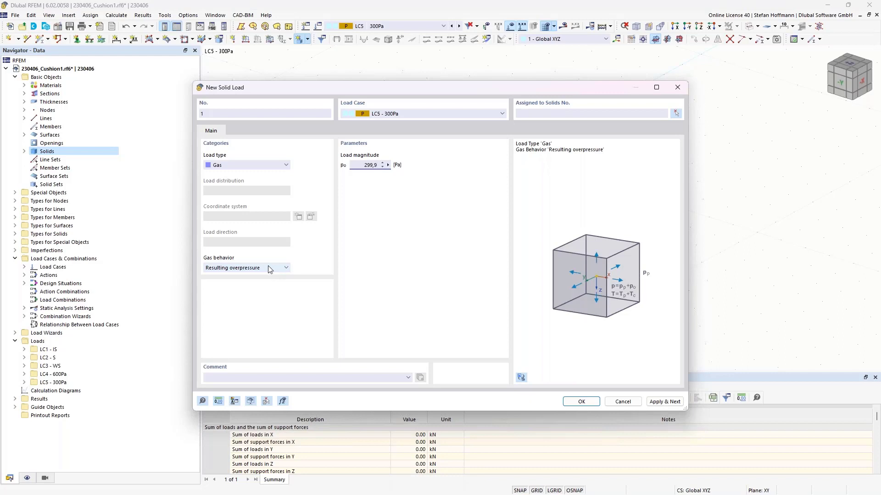
{"action": "left_click", "coordinate": [243, 268]}
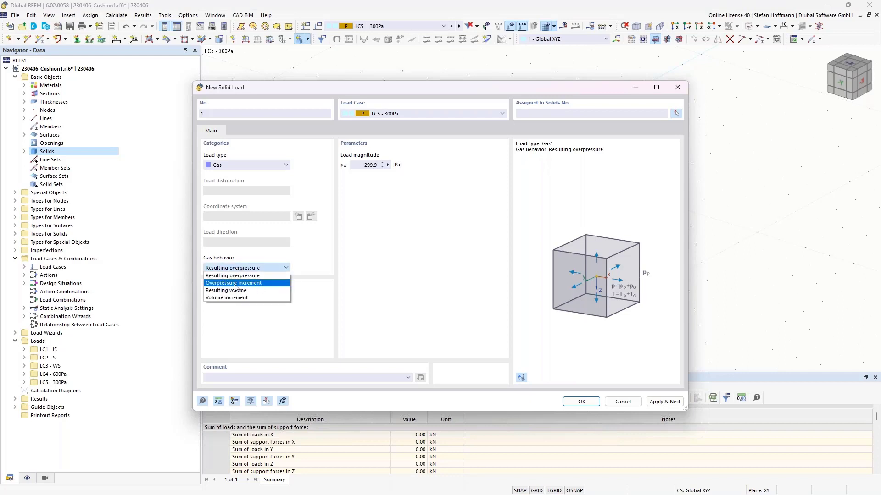
{"action": "left_click", "coordinate": [351, 248]}
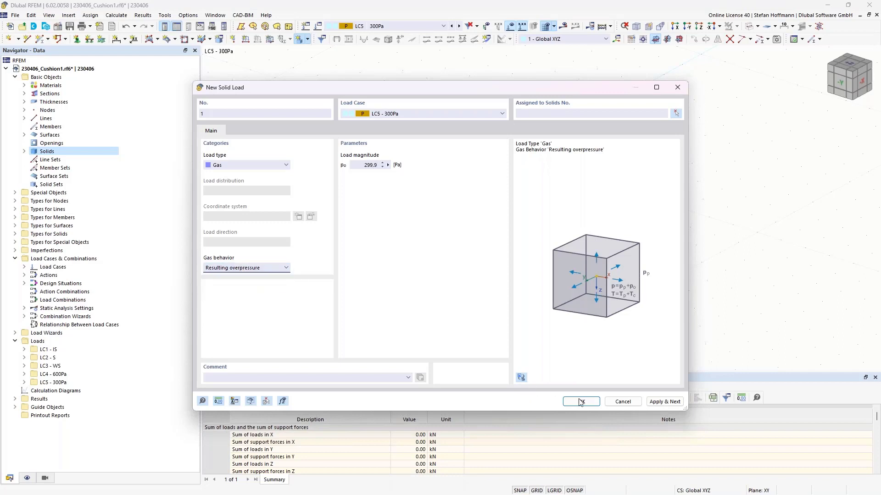
{"action": "left_click", "coordinate": [579, 400]}
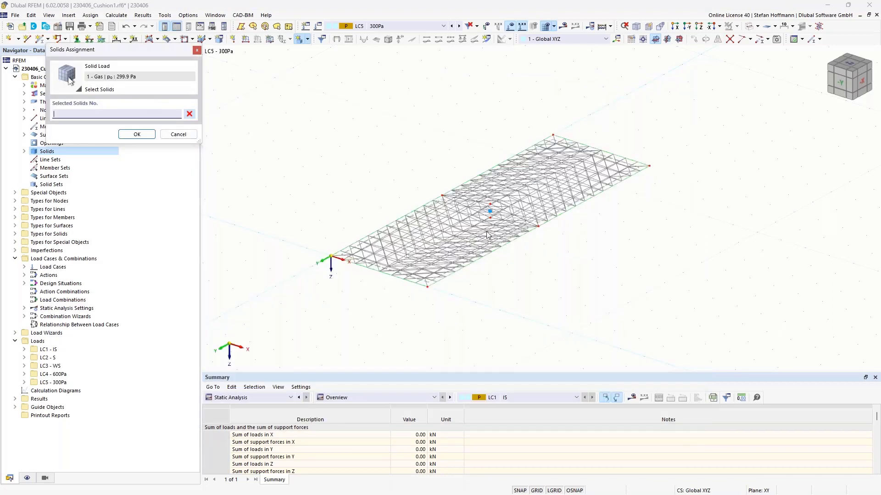
{"action": "left_click", "coordinate": [490, 212]}
{"action": "right_click", "coordinate": [314, 146]}
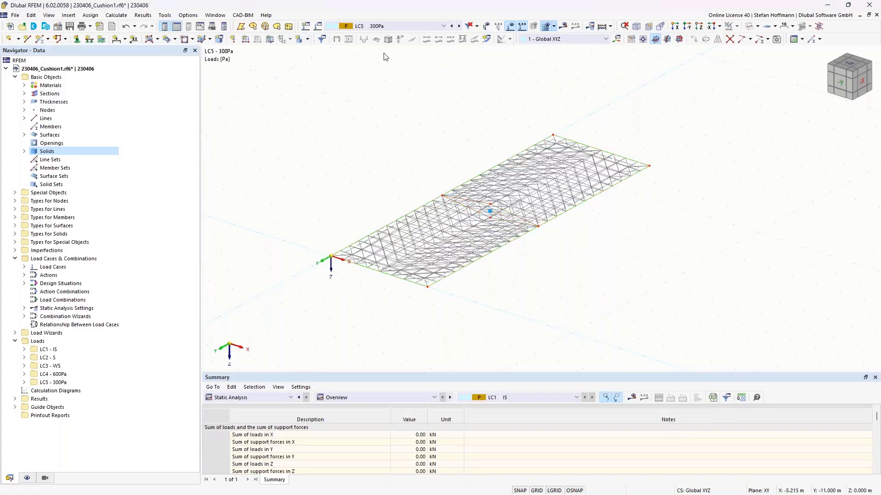
Assign a gas solid load to the cushion solid in LC4, with a resulting overpressure of 600 Pa
{"action": "left_click", "coordinate": [451, 27]}
{"action": "left_click", "coordinate": [299, 39]}
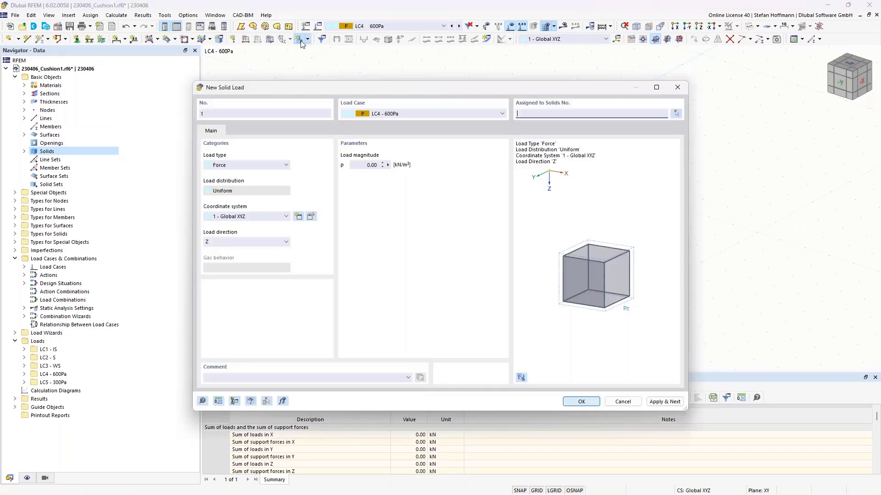
{"action": "left_click", "coordinate": [248, 167]}
{"action": "left_click", "coordinate": [245, 206]}
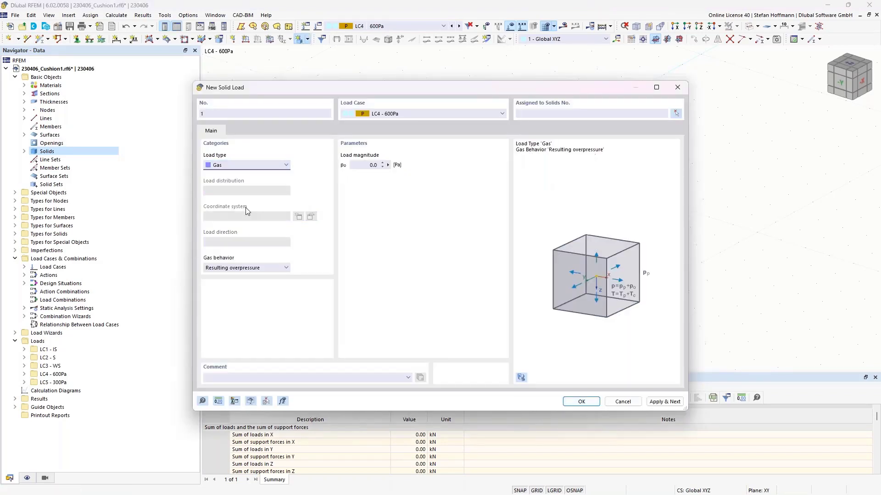
{"action": "left_click", "coordinate": [359, 166]}
{"action": "left_click", "coordinate": [580, 402]}
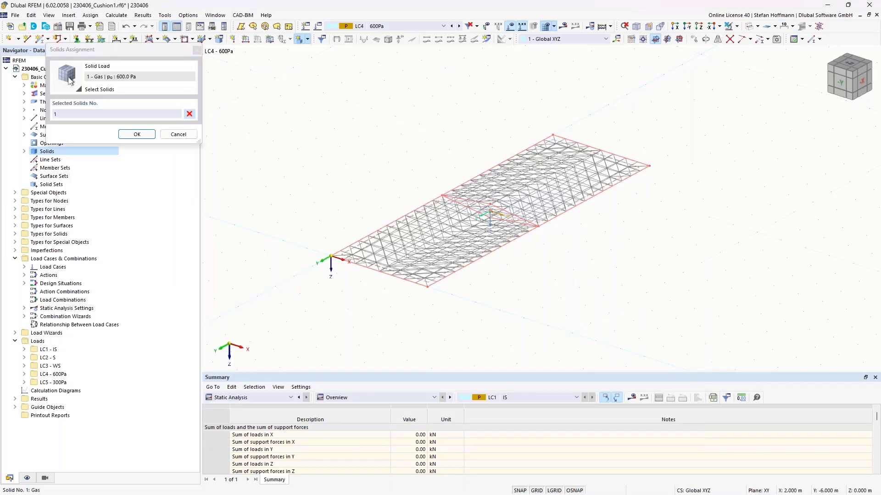
{"action": "left_click", "coordinate": [136, 134]}
Add a uniform snow surface load of 0.52 kN/m² to surfaces 1 and 2 in LC2, acting in global Z on the projected area
{"action": "left_click", "coordinate": [450, 26]}
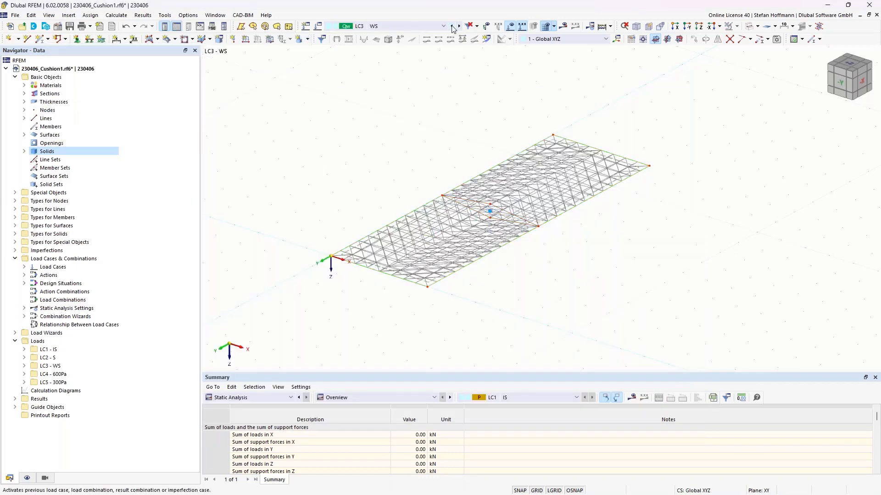
{"action": "left_click", "coordinate": [450, 26]}
{"action": "scroll", "coordinate": [379, 230], "scroll_direction": "up", "scroll_amount": 5}
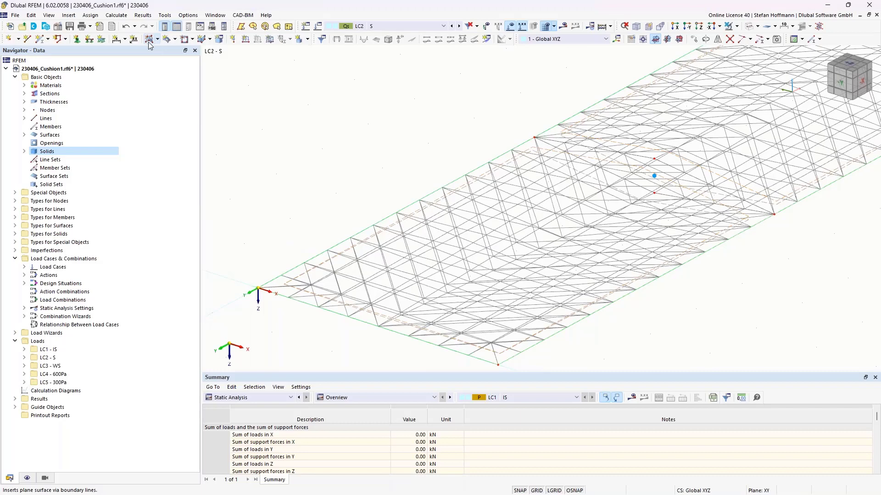
{"action": "left_click", "coordinate": [270, 39]}
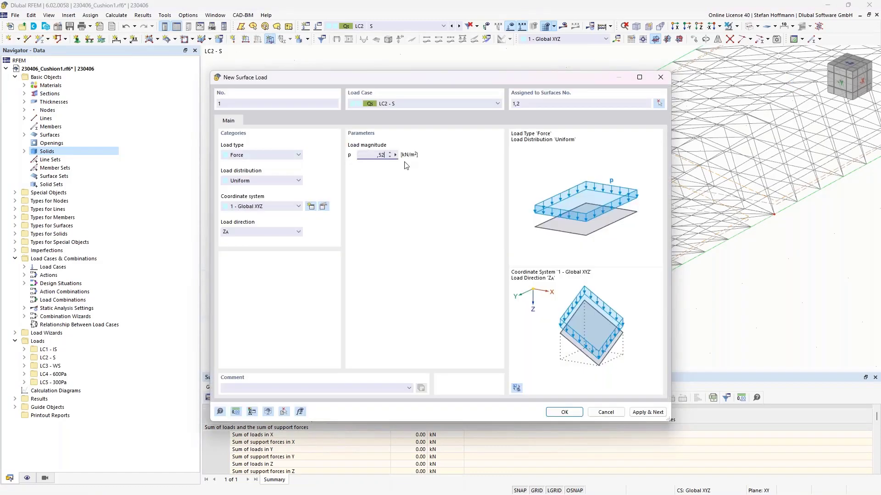
{"action": "left_click", "coordinate": [277, 235]}
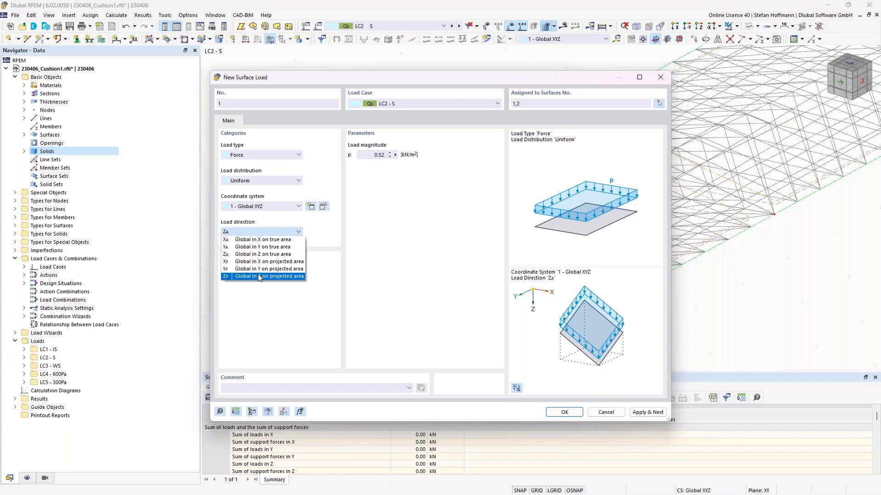
{"action": "left_click", "coordinate": [257, 277]}
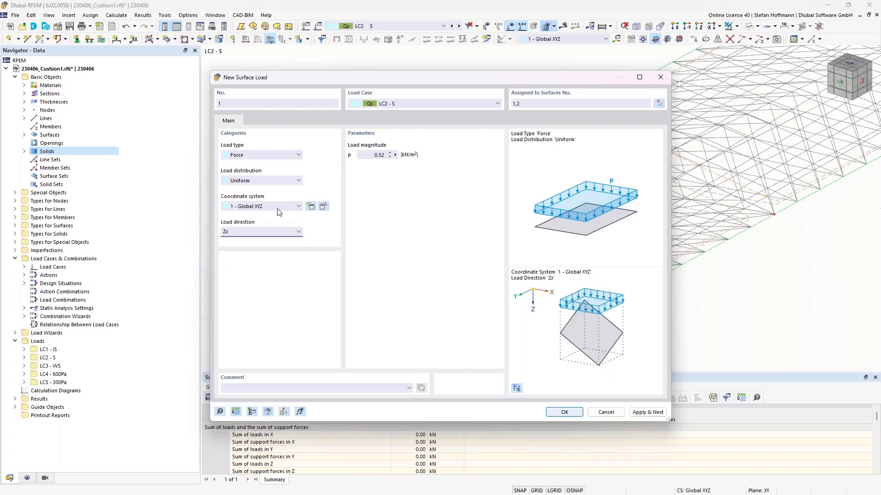
{"action": "left_click", "coordinate": [565, 412]}
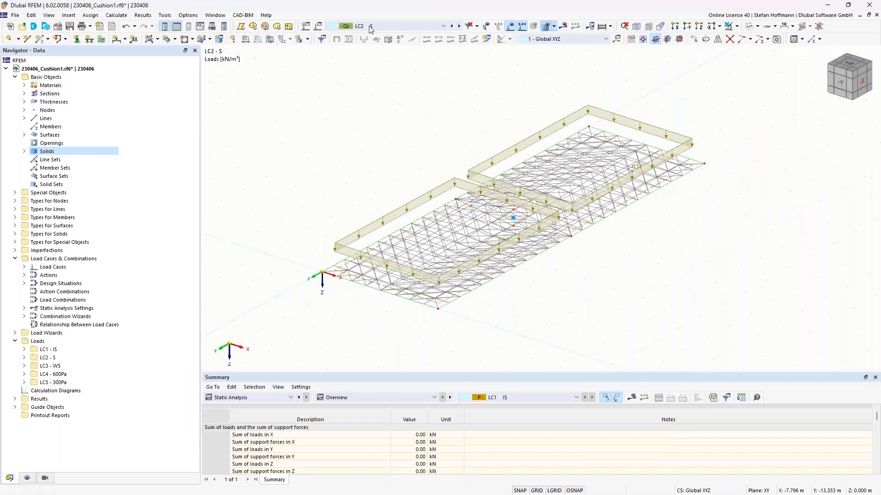
Add a uniform wind surface load of 0.78 kN/m² in local z to surfaces 1 and 2 in LC3, checking the magnitude in Bsp.pdf
{"action": "left_click", "coordinate": [459, 26]}
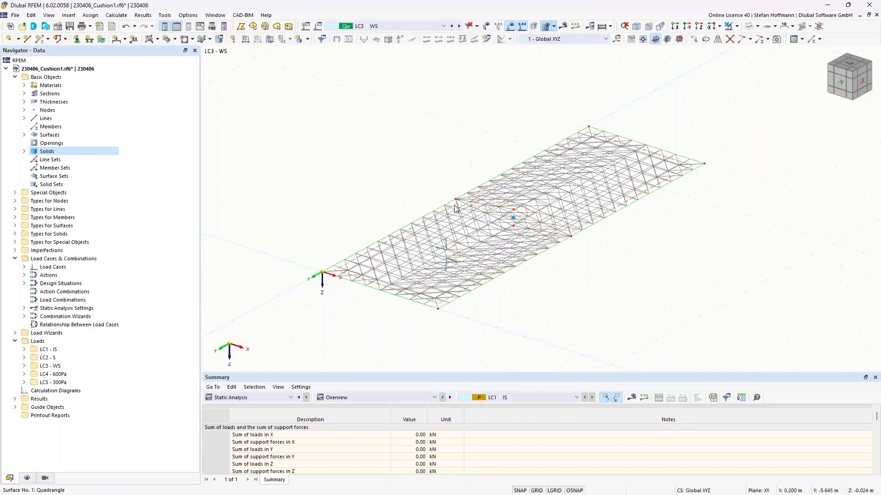
{"action": "scroll", "coordinate": [459, 204], "scroll_direction": "up", "scroll_amount": 4}
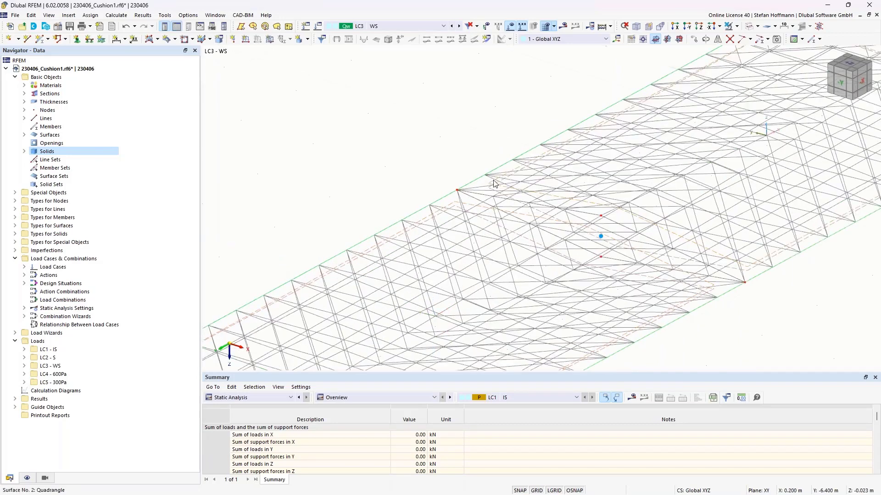
{"action": "left_click", "coordinate": [269, 39]}
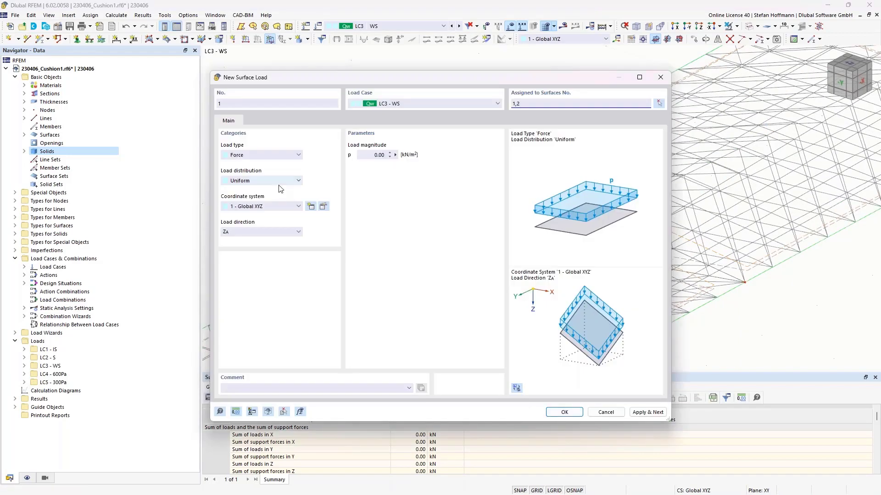
{"action": "left_click", "coordinate": [260, 206]}
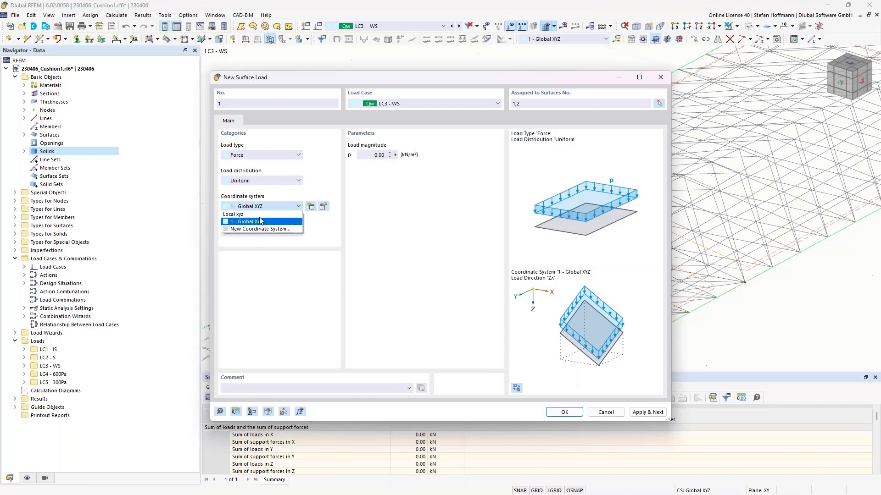
{"action": "left_click", "coordinate": [261, 220]}
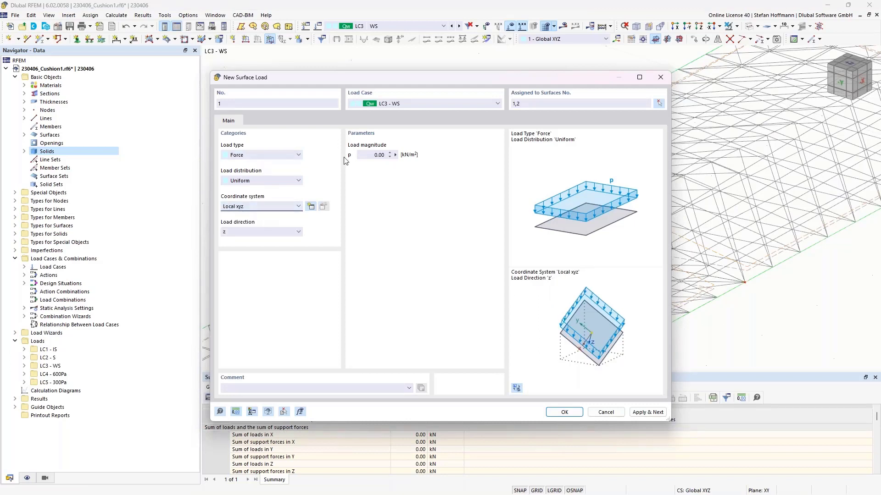
{"action": "left_click", "coordinate": [379, 155]}
{"action": "key", "text": "alt+Tab"}
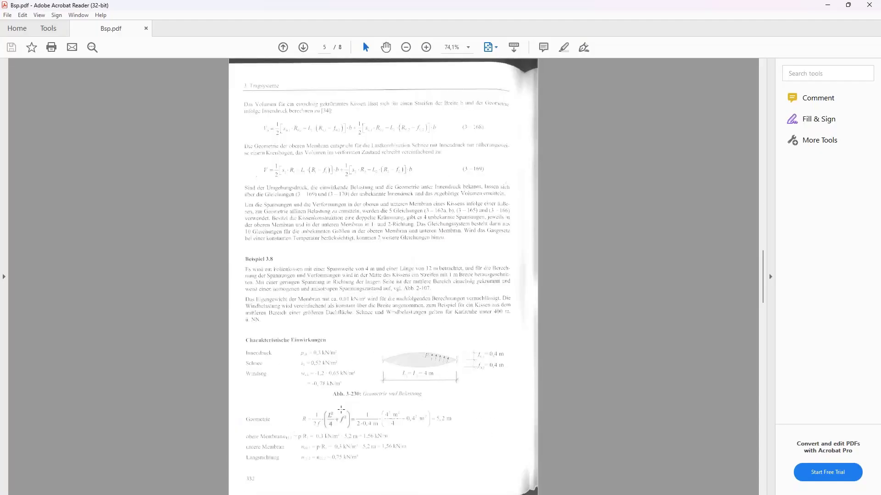
{"action": "left_click", "coordinate": [823, 7]}
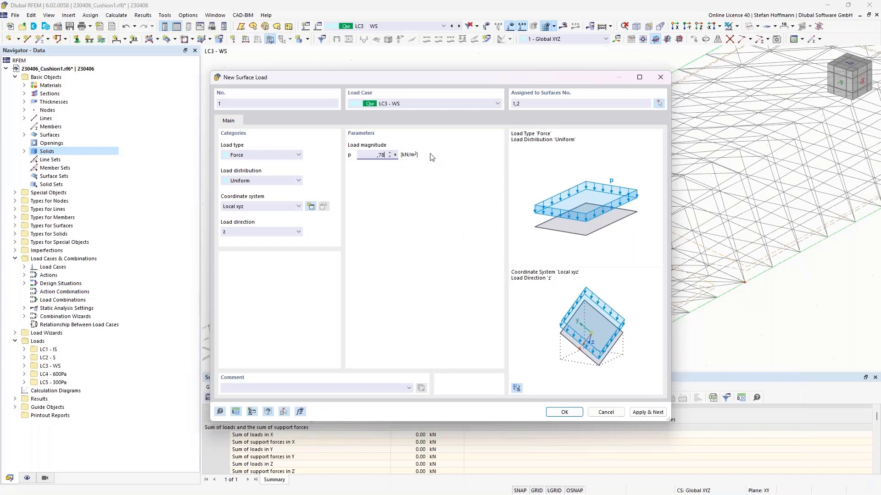
{"action": "left_click", "coordinate": [564, 412]}
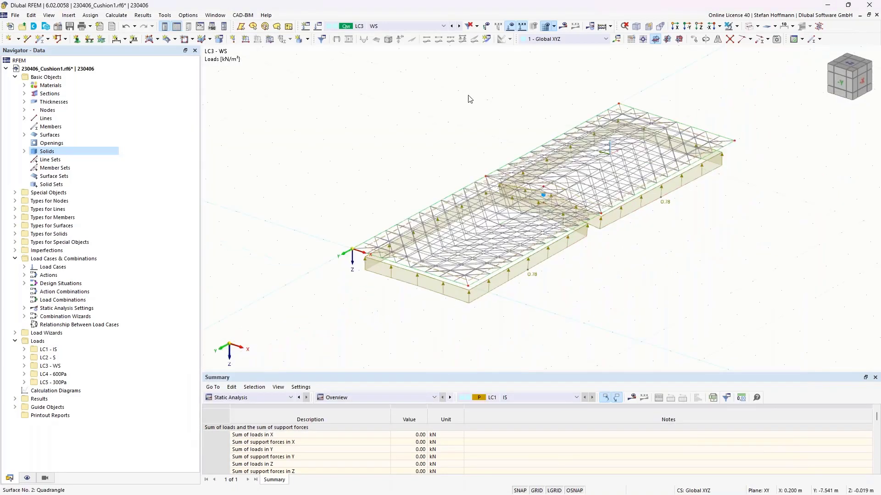
Turn off the combination wizard in the load case and combination settings and accept saving the changes
{"action": "left_click", "coordinate": [299, 39]}
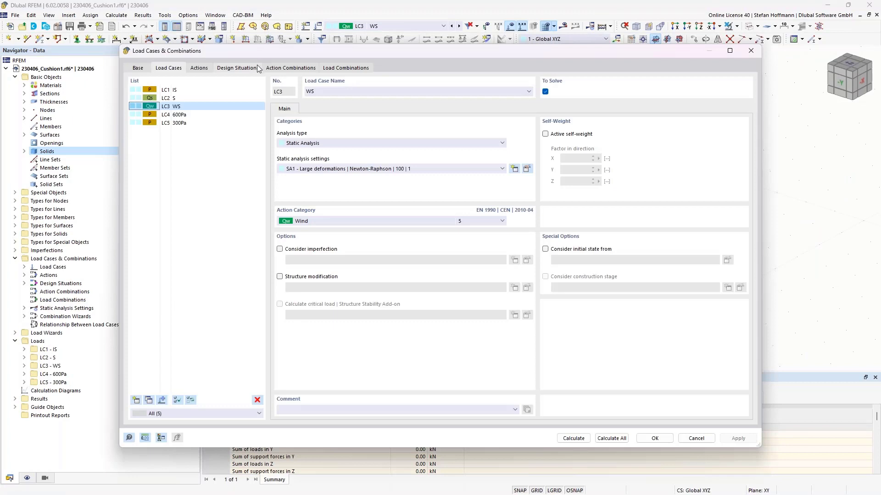
{"action": "left_click", "coordinate": [343, 68]}
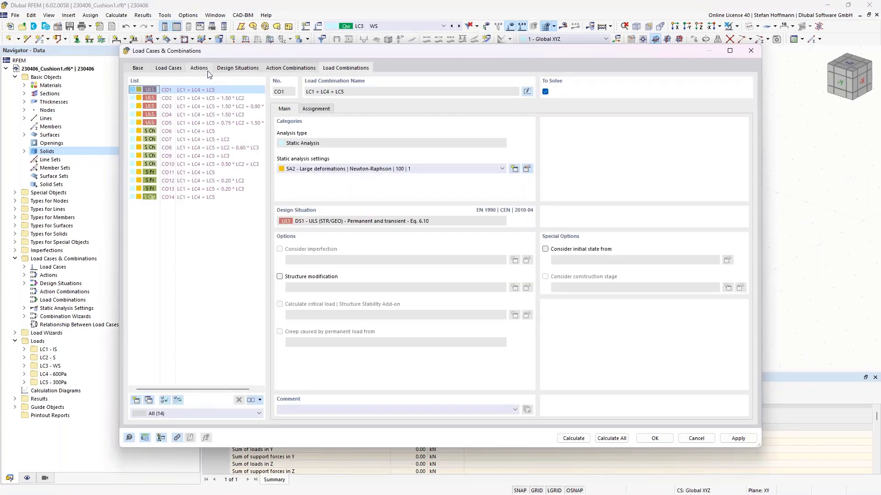
{"action": "left_click", "coordinate": [234, 69]}
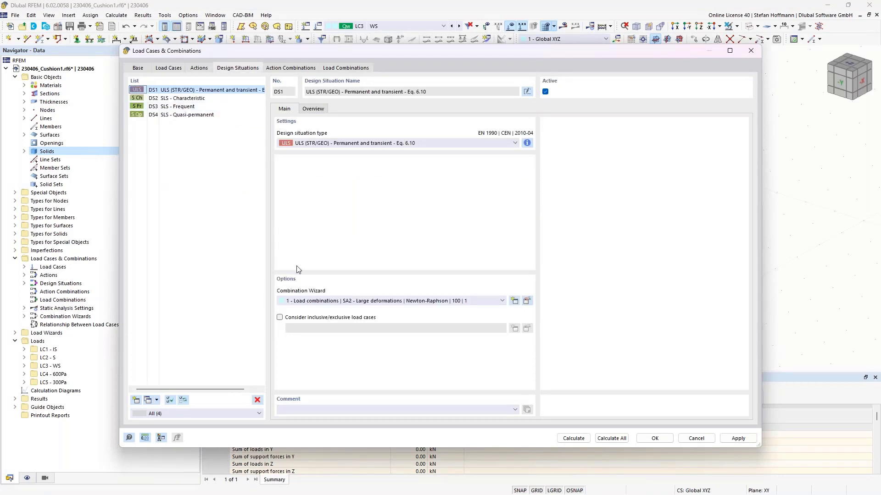
{"action": "left_click", "coordinate": [137, 68]}
{"action": "left_click", "coordinate": [158, 143]}
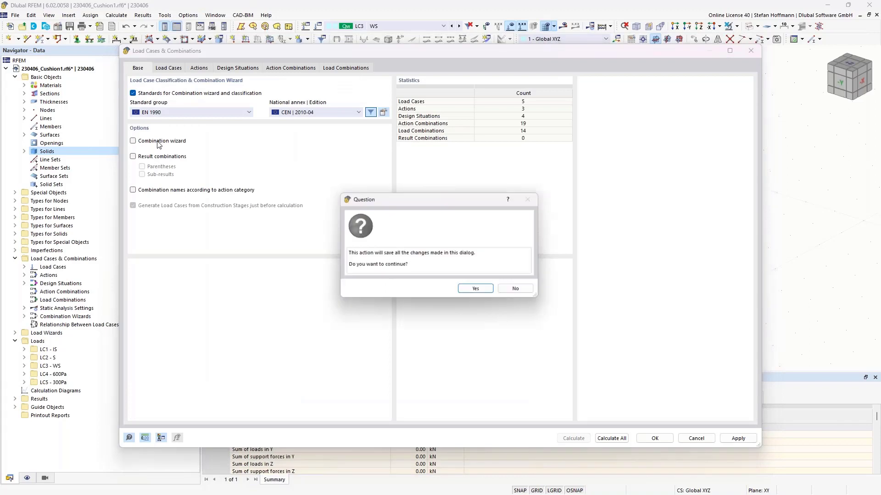
{"action": "left_click", "coordinate": [477, 292]}
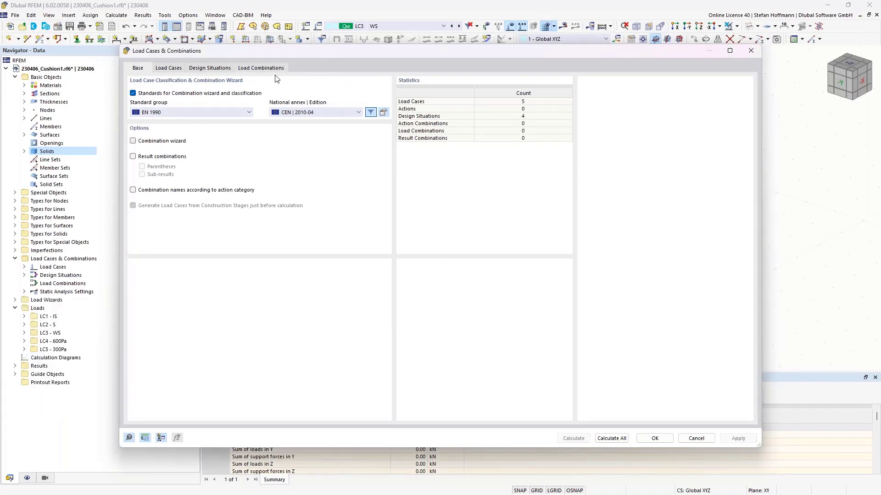
Add load combination CO1 under DS1 and have it consider the initial state from LC1 - IS
{"action": "left_click", "coordinate": [265, 69]}
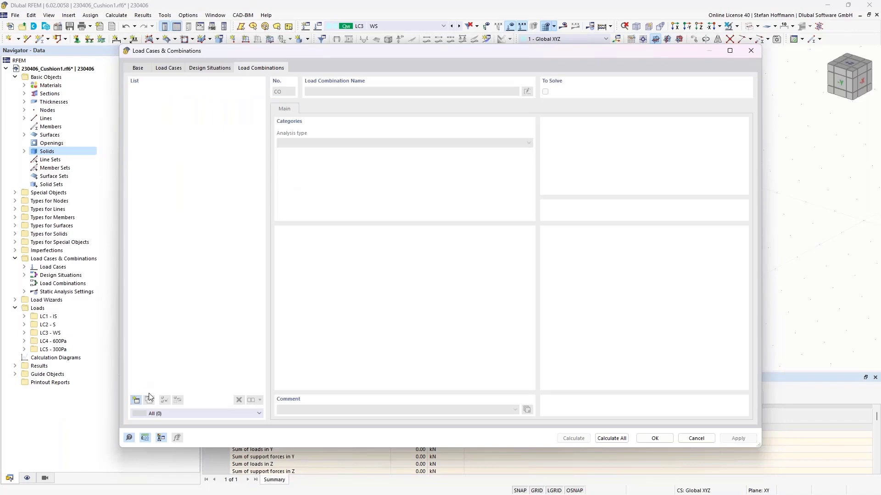
{"action": "left_click", "coordinate": [136, 400]}
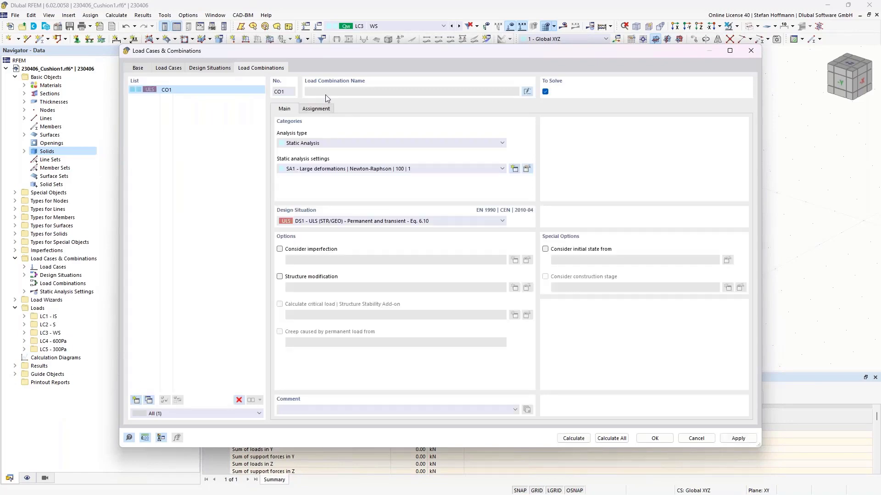
{"action": "left_click_drag", "start_coordinate": [0, 42], "coordinate": [275, 1]}
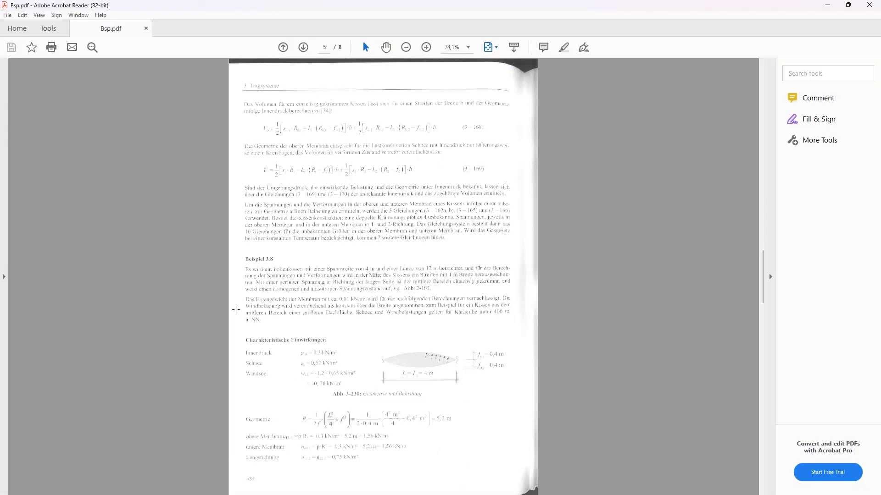
{"action": "left_click", "coordinate": [827, 5]}
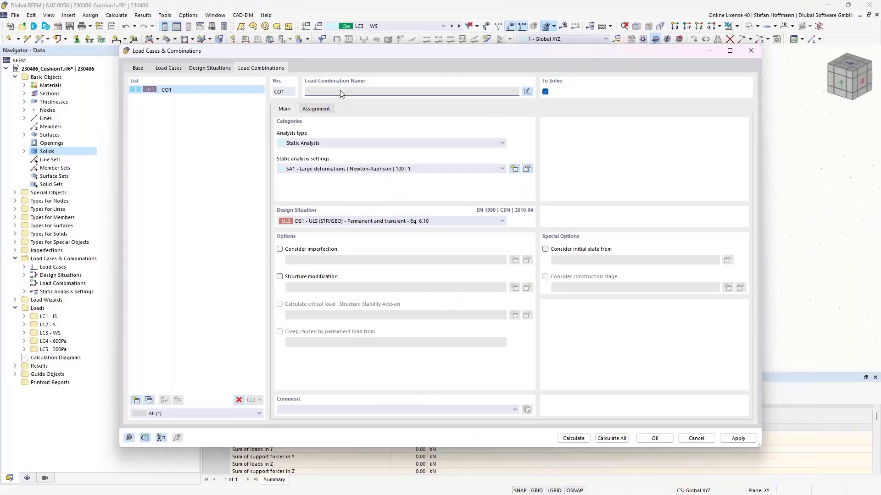
{"action": "left_click", "coordinate": [588, 251]}
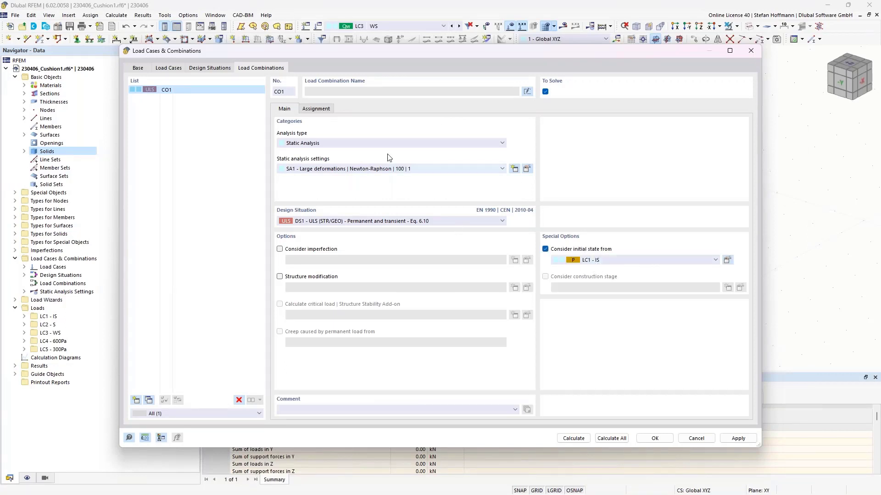
Assign load cases LC4 and LC2 to CO1, and copy it as CO2 containing only LC2
{"action": "left_click", "coordinate": [321, 110]}
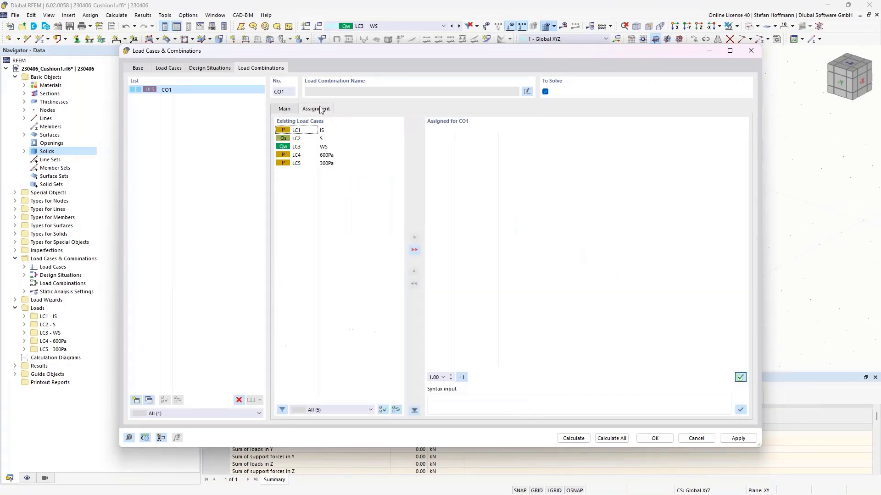
{"action": "double_click", "coordinate": [338, 156]}
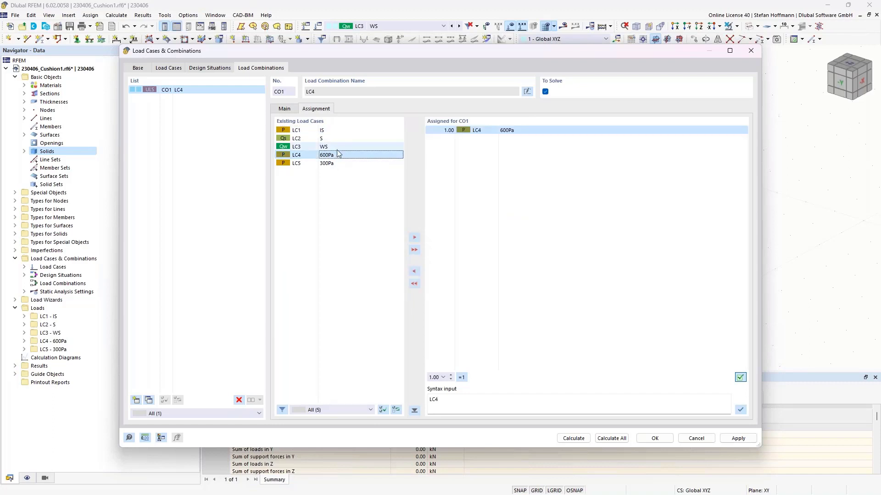
{"action": "double_click", "coordinate": [331, 139]}
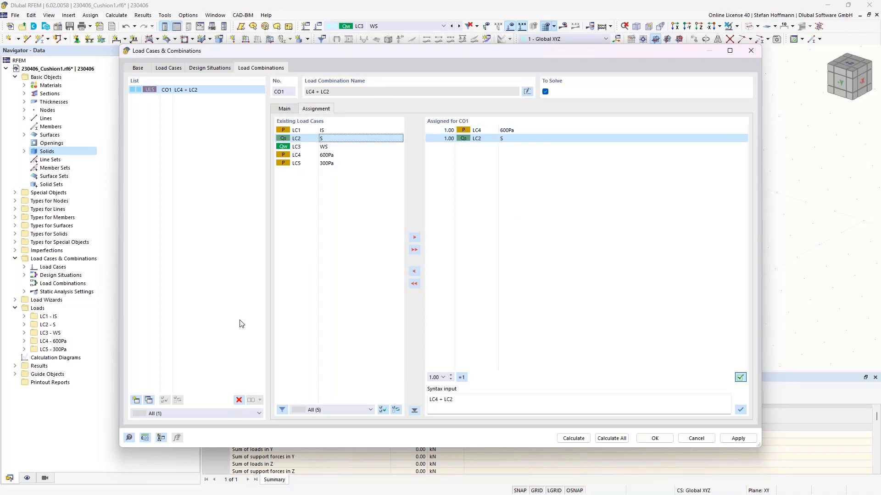
{"action": "left_click", "coordinate": [149, 400]}
{"action": "double_click", "coordinate": [509, 139]}
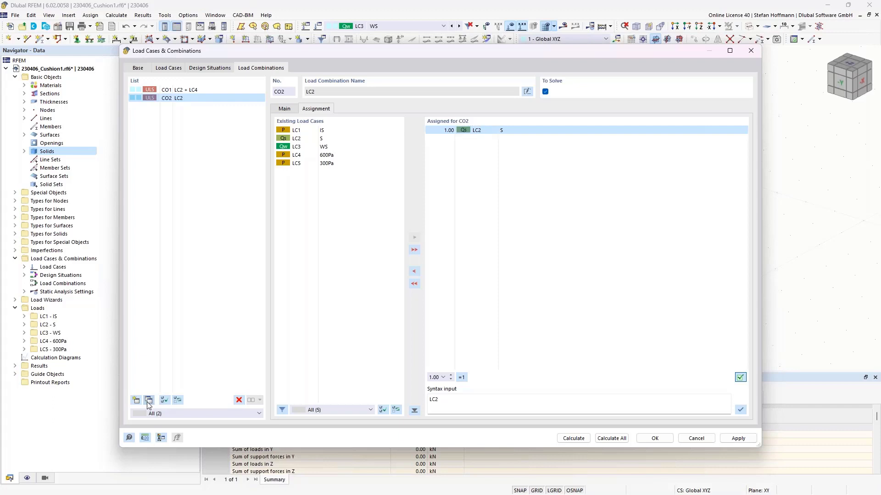
Copy CO2 as CO3 with LC3 and LC5 in place of LC2, and copy CO3 as CO4 containing only LC3
{"action": "left_click", "coordinate": [149, 401]}
{"action": "double_click", "coordinate": [486, 130]}
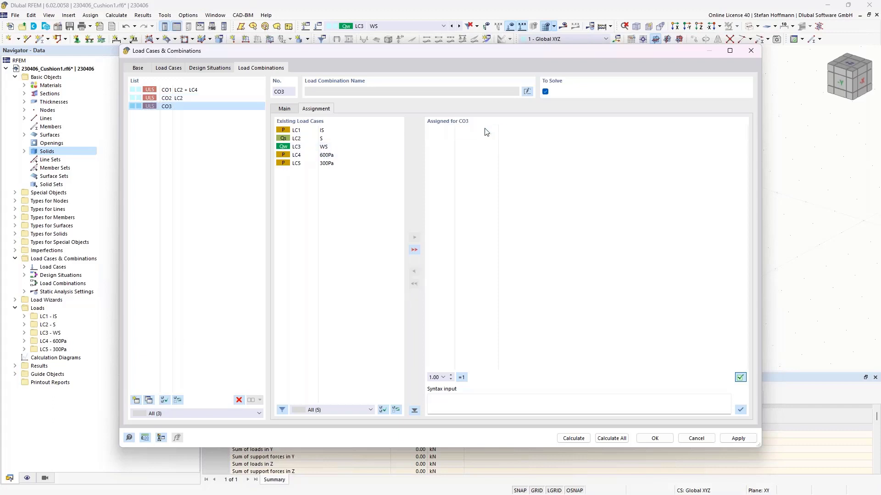
{"action": "double_click", "coordinate": [324, 147]}
{"action": "double_click", "coordinate": [327, 163]}
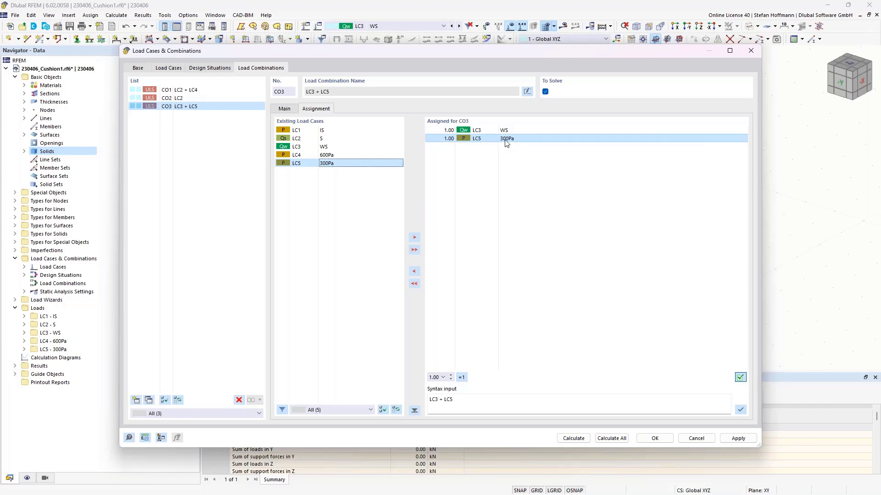
{"action": "left_click", "coordinate": [149, 400]}
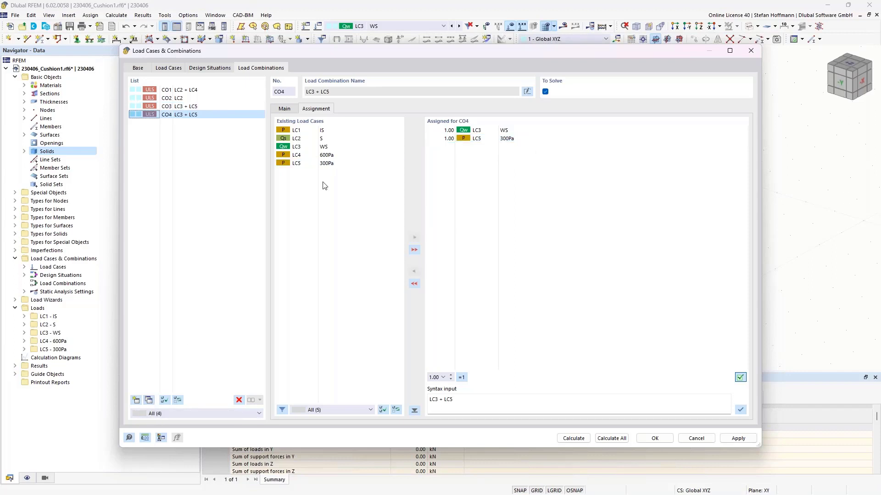
{"action": "double_click", "coordinate": [488, 139]}
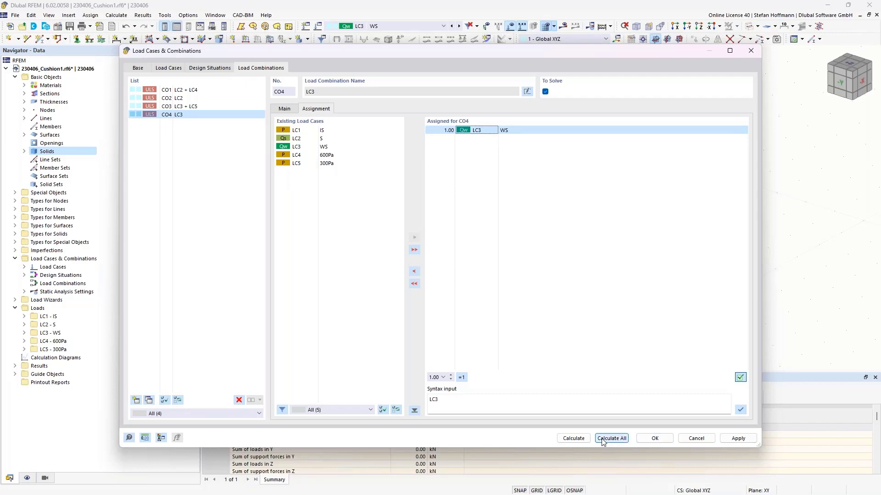
Accept the load combinations, make design situation DS1 the active loading and calculate it
{"action": "left_click", "coordinate": [653, 438]}
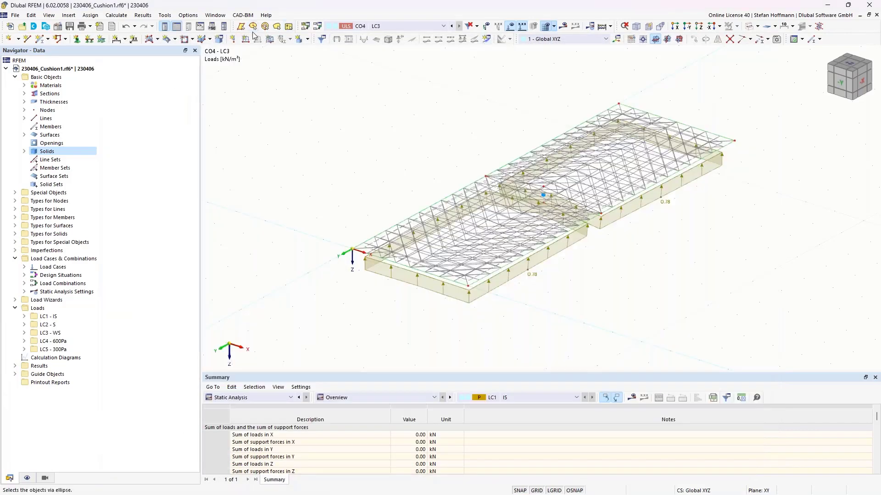
{"action": "left_click", "coordinate": [395, 26]}
{"action": "left_click", "coordinate": [390, 71]}
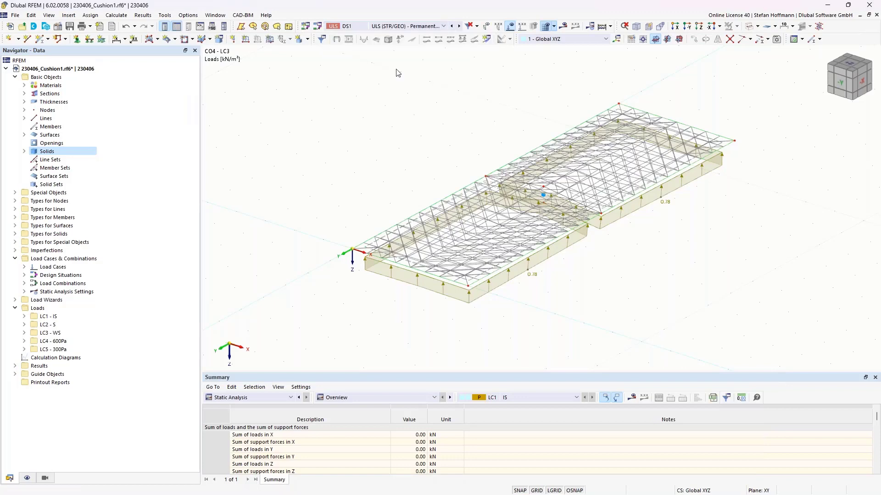
{"action": "left_click", "coordinate": [478, 292]}
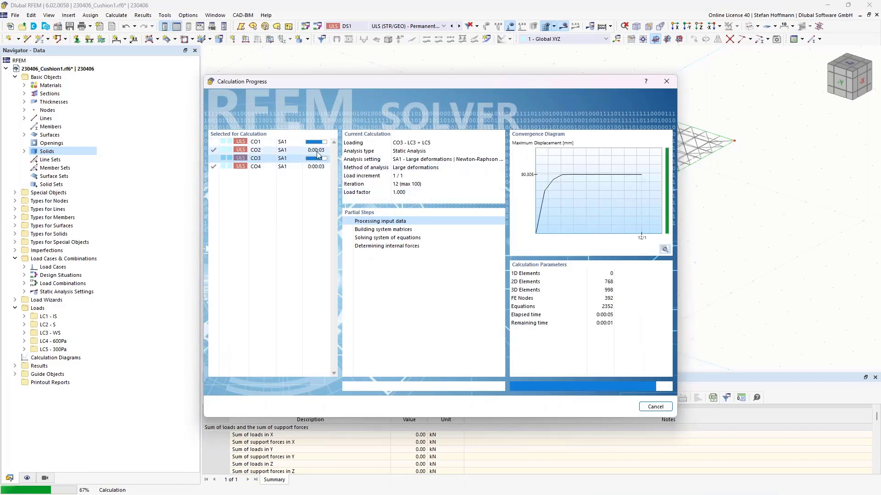
Display the results of CO1 and turn off the solid results to reveal the surface contour lines
{"action": "left_click", "coordinate": [407, 26]}
{"action": "left_click", "coordinate": [403, 104]}
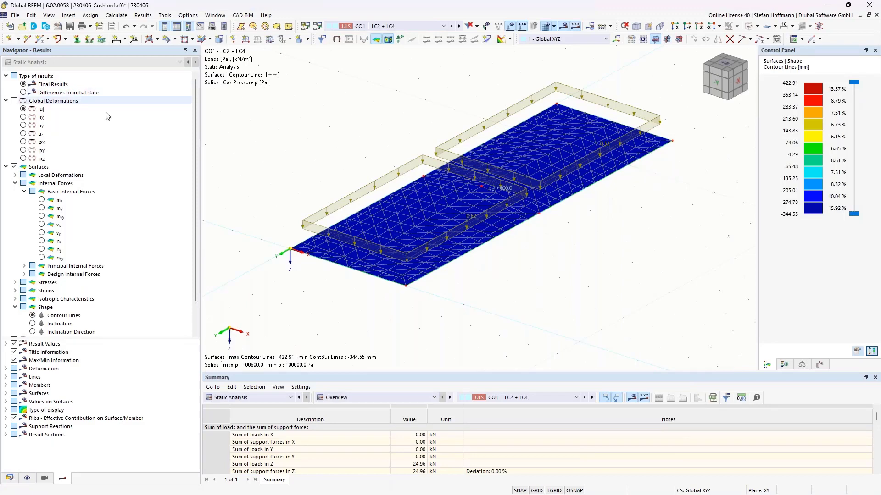
{"action": "middle_click_drag", "start_coordinate": [486, 197], "coordinate": [470, 205], "text": "ctrl"}
{"action": "scroll", "coordinate": [27, 271], "scroll_direction": "down", "scroll_amount": 2}
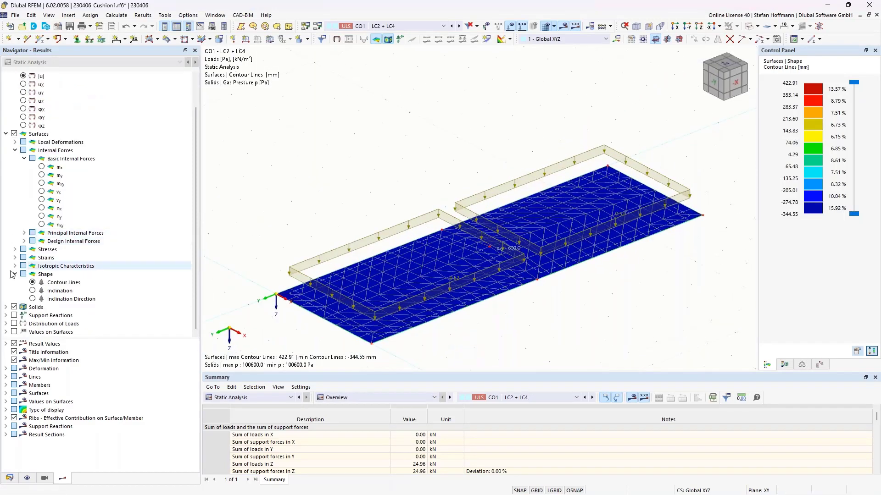
{"action": "left_click", "coordinate": [14, 307]}
{"action": "middle_click_drag", "start_coordinate": [551, 183], "coordinate": [570, 177], "text": "ctrl"}
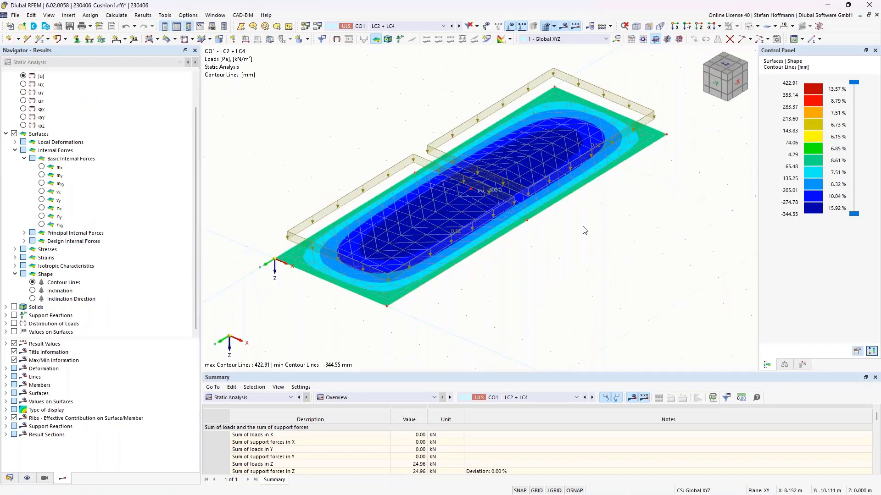
Display the cushion in its inflated shape instead of the original one, hide the loads and examine both membranes
{"action": "middle_click_drag", "start_coordinate": [526, 233], "coordinate": [528, 185], "text": "ctrl"}
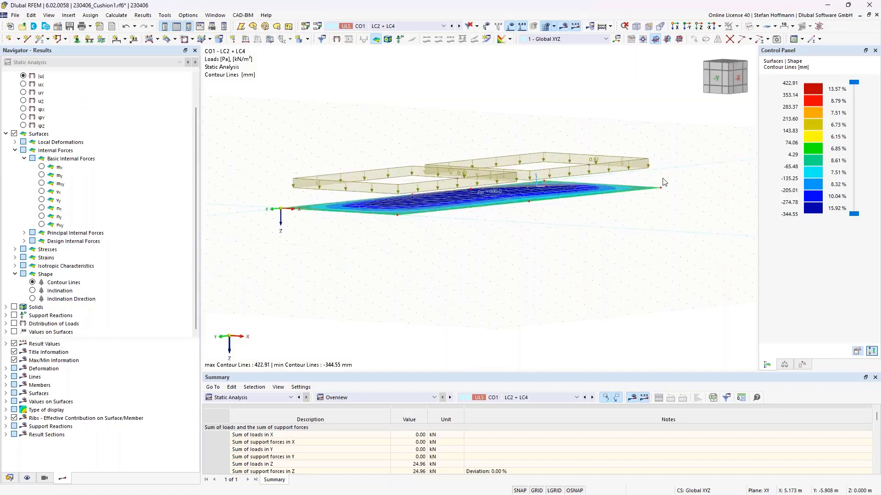
{"action": "left_click", "coordinate": [775, 26]}
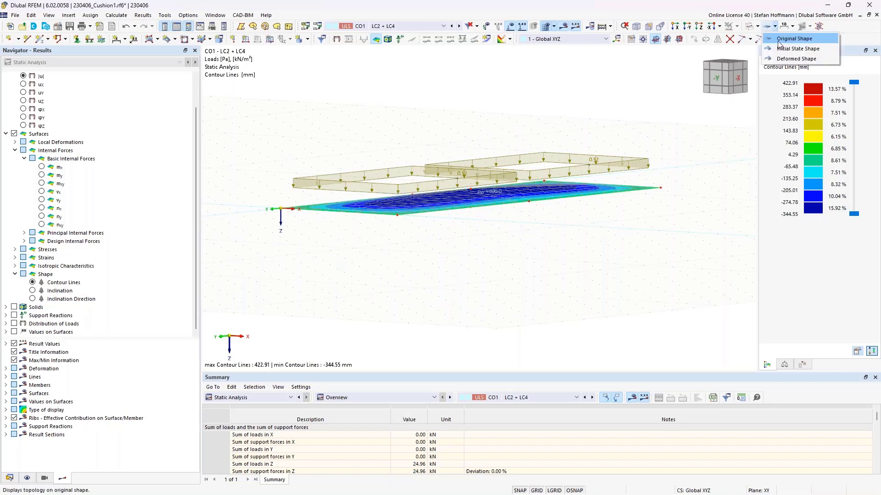
{"action": "left_click", "coordinate": [800, 35]}
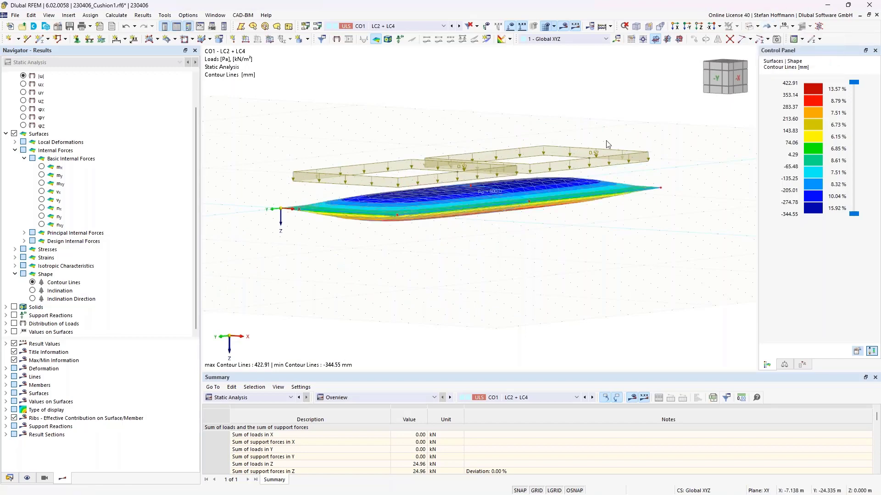
{"action": "left_click", "coordinate": [510, 26]}
{"action": "mouse_move", "coordinate": [494, 228]}
{"action": "middle_mouse_down", "text": "ctrl"}
{"action": "mouse_move", "coordinate": [498, 166]}
{"action": "mouse_move", "coordinate": [503, 219]}
{"action": "middle_mouse_up", "text": "ctrl"}
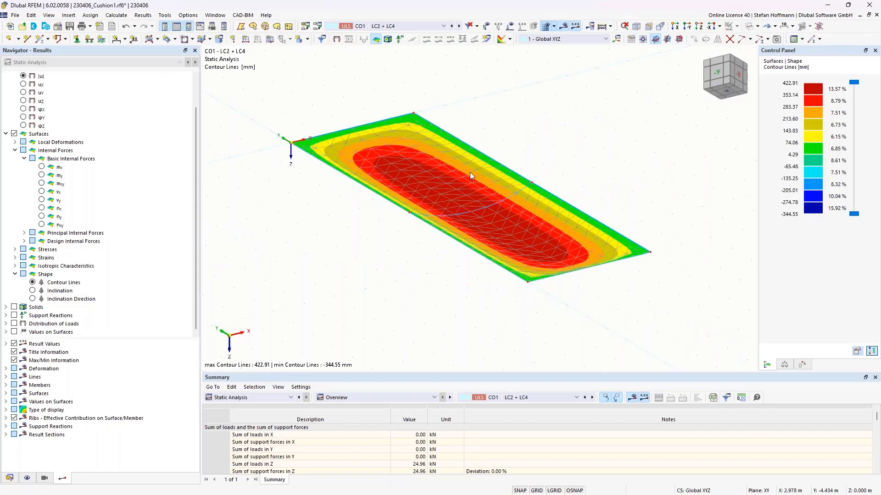
{"action": "middle_click_drag", "start_coordinate": [460, 153], "coordinate": [468, 241], "text": "ctrl"}
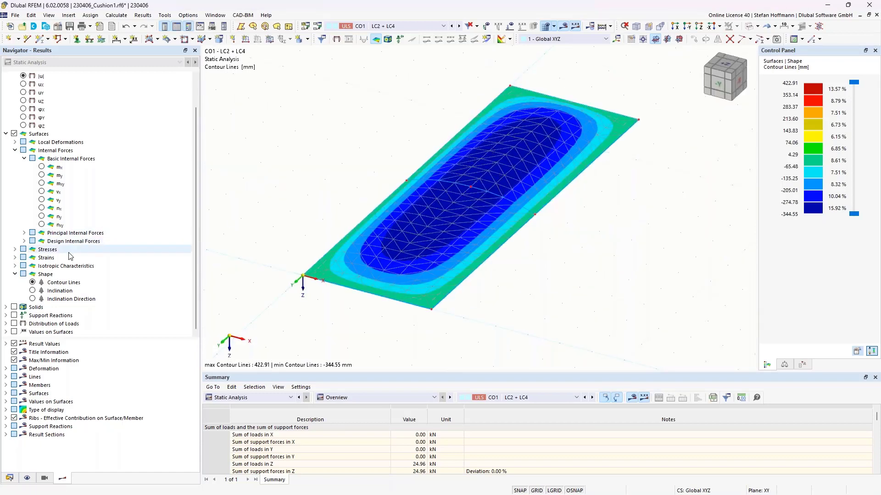
Display the gas results of the solid for CO1, first the volume V and after it the overpressure p0
{"action": "left_click", "coordinate": [5, 308]}
{"action": "left_click", "coordinate": [15, 315]}
{"action": "scroll", "coordinate": [24, 309], "scroll_direction": "down", "scroll_amount": 1}
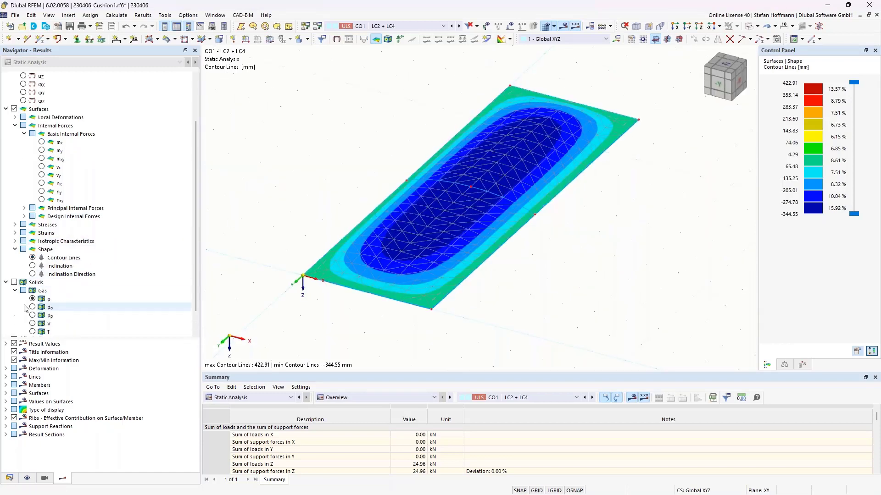
{"action": "scroll", "coordinate": [26, 308], "scroll_direction": "down", "scroll_amount": 1}
{"action": "left_click", "coordinate": [33, 299]}
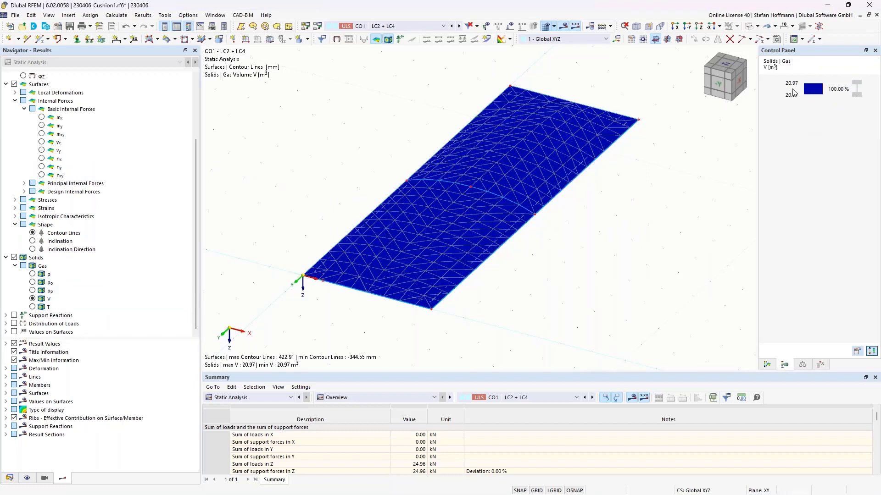
{"action": "left_click", "coordinate": [33, 282]}
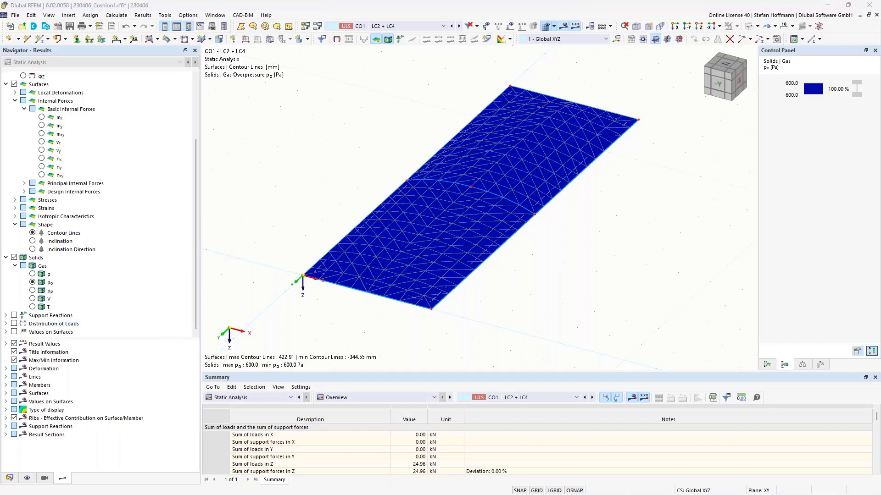
Switch to the PowerPoint presentation, look through the reference example, content and neighbouring slides, and return to RFEM
{"action": "left_click_drag", "start_coordinate": [0, 79], "coordinate": [543, 80]}
{"action": "double_click", "coordinate": [543, 80]}
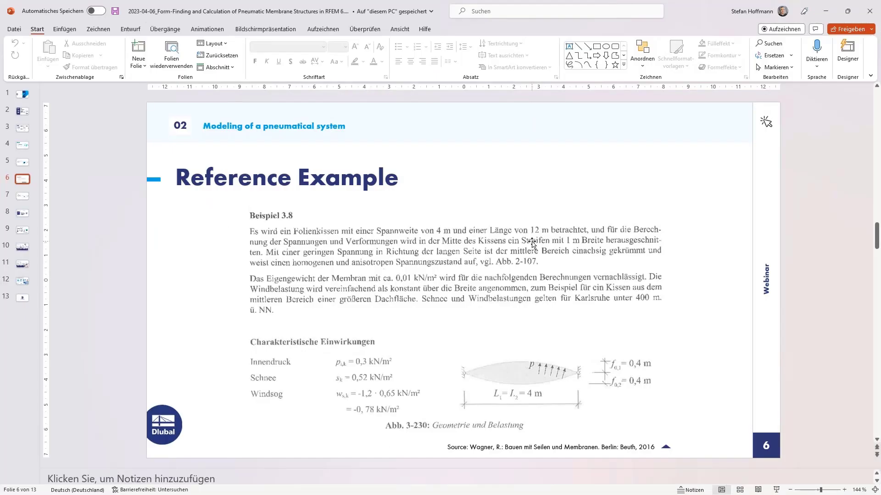
{"action": "scroll", "coordinate": [532, 243], "scroll_direction": "down", "scroll_amount": 1}
{"action": "scroll", "coordinate": [532, 244], "scroll_direction": "up", "scroll_amount": 1}
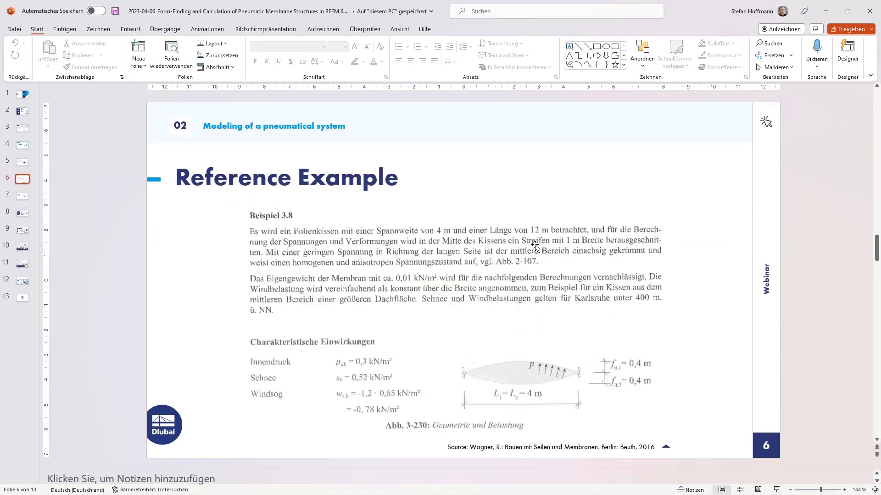
{"action": "left_click", "coordinate": [24, 146]}
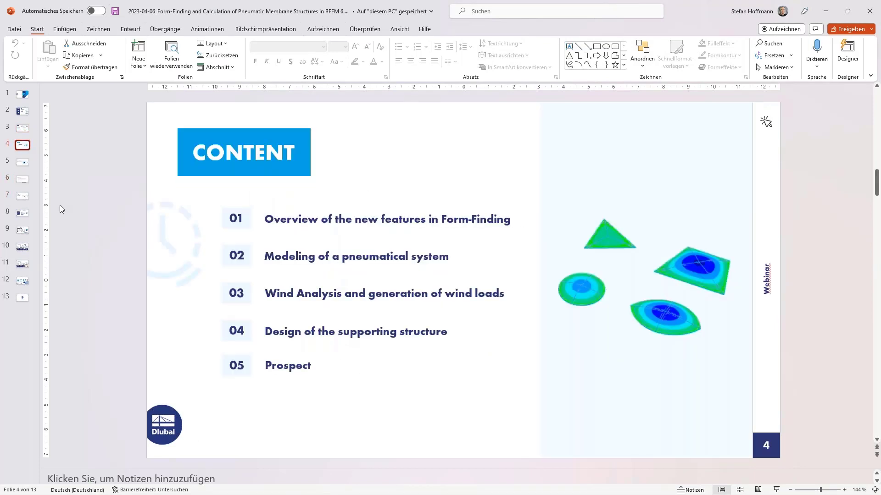
{"action": "left_click", "coordinate": [22, 229]}
{"action": "left_click", "coordinate": [26, 198]}
{"action": "left_click", "coordinate": [826, 11]}
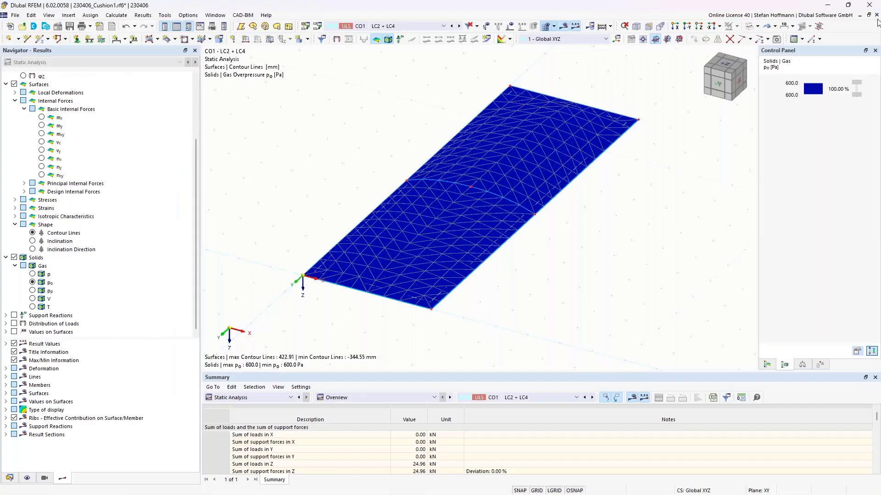
Open 02-02_Pneu_Hall.rf6 in place of the cushion model and delete its existing nodes, lines, members, surfaces and solids
{"action": "left_click", "coordinate": [877, 15]}
{"action": "left_click", "coordinate": [477, 291]}
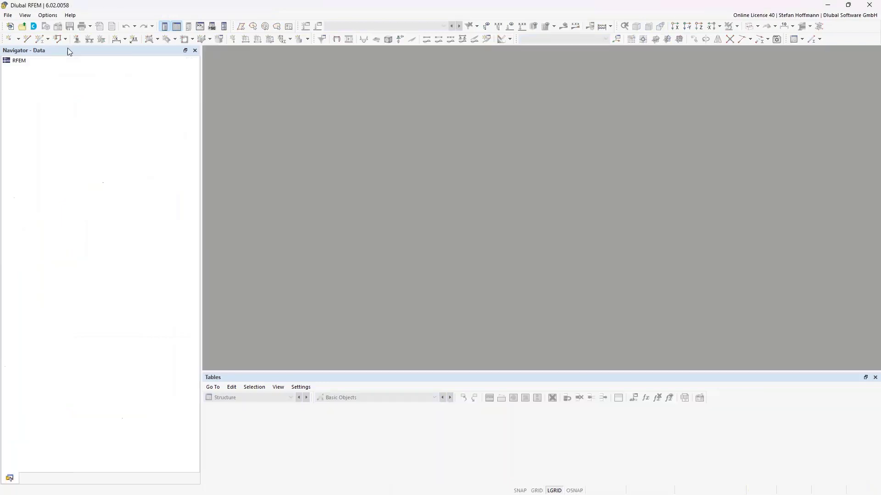
{"action": "left_click", "coordinate": [23, 28]}
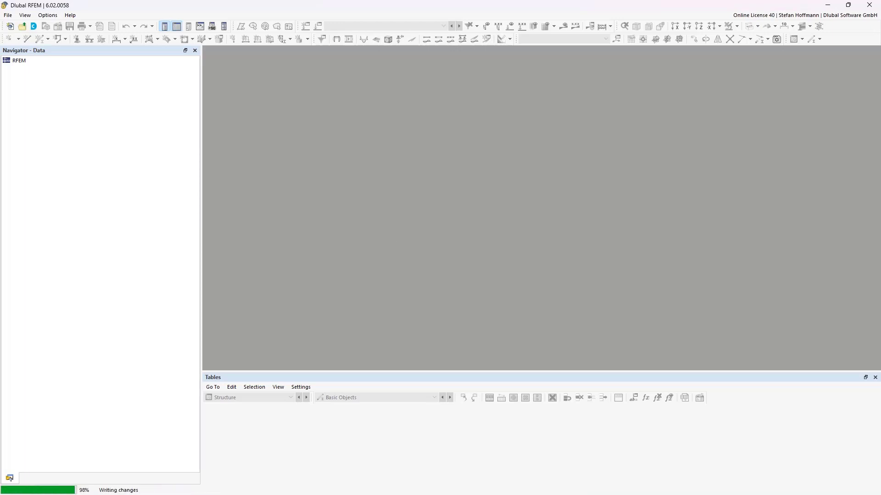
{"action": "left_click", "coordinate": [509, 303]}
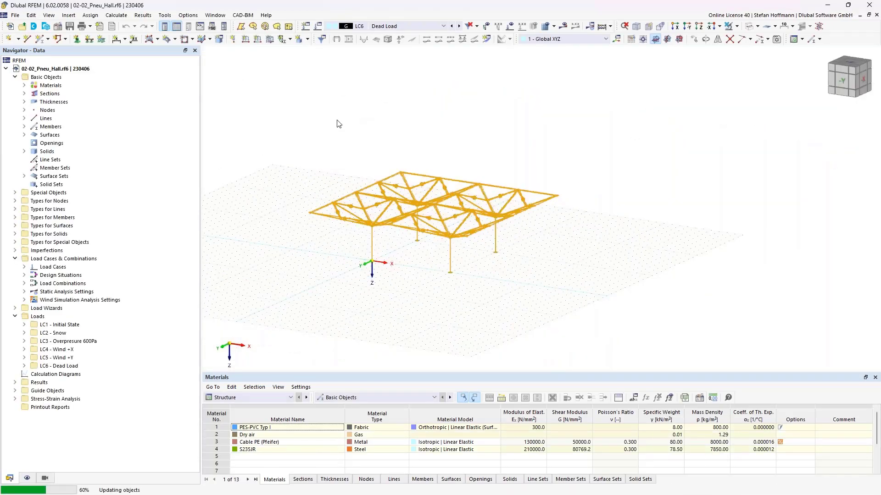
{"action": "left_click", "coordinate": [479, 292]}
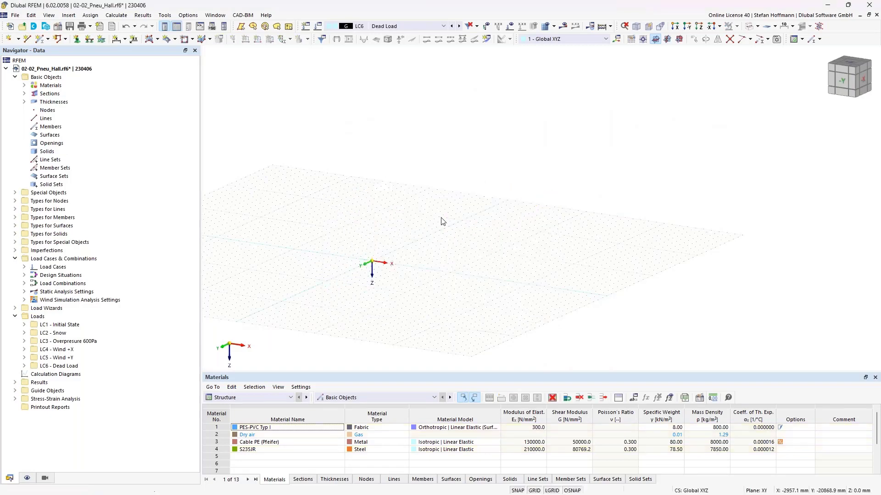
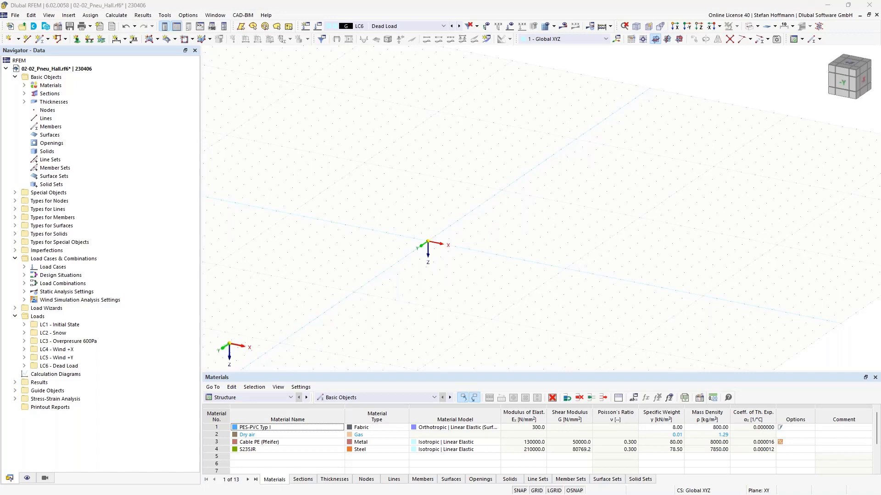
Switch to the photo Bürgerhaus Unterföhring.jpg and examine the canopy's roof and column layout
{"action": "left_click_drag", "start_coordinate": [1, 110], "coordinate": [519, 109]}
{"action": "left_click", "coordinate": [545, 106]}
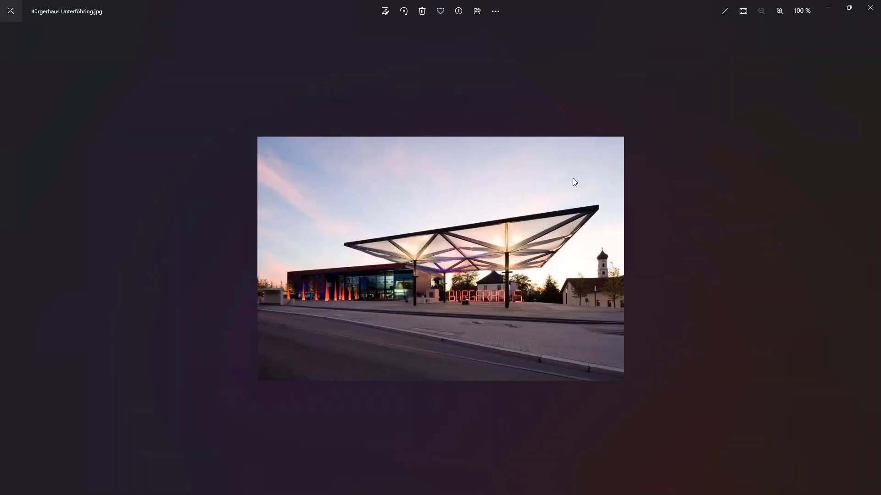
{"action": "scroll", "coordinate": [531, 236], "scroll_direction": "up", "scroll_amount": 5}
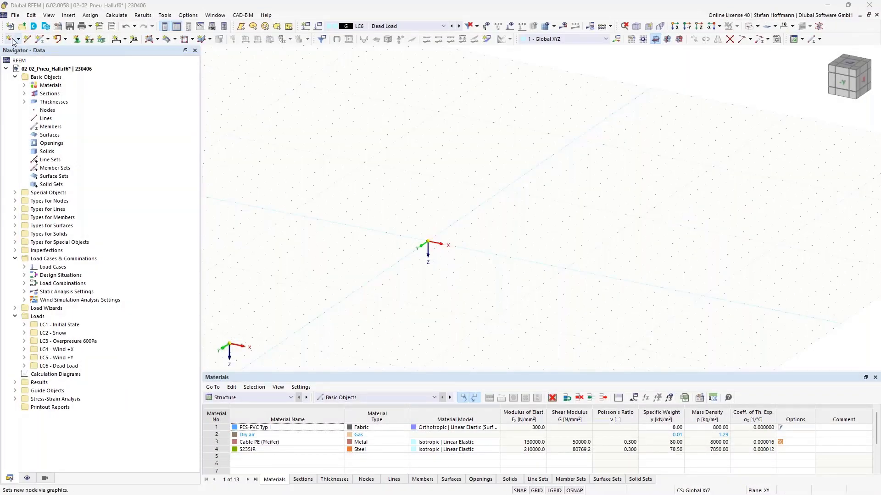
In the XZ work plane, draw a vertical beam member upward from the origin with section SHS 200/10/15/12/H in S235JR
{"action": "left_click", "coordinate": [679, 39]}
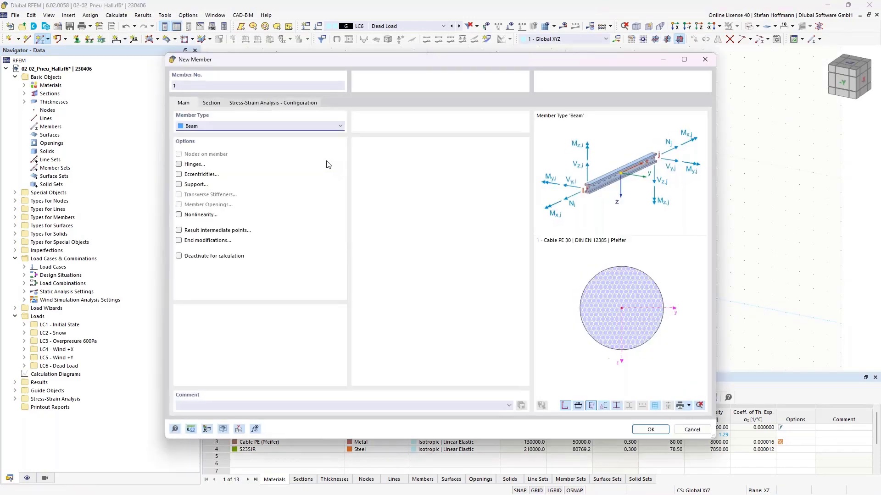
{"action": "left_click", "coordinate": [214, 105]}
{"action": "left_click", "coordinate": [216, 328]}
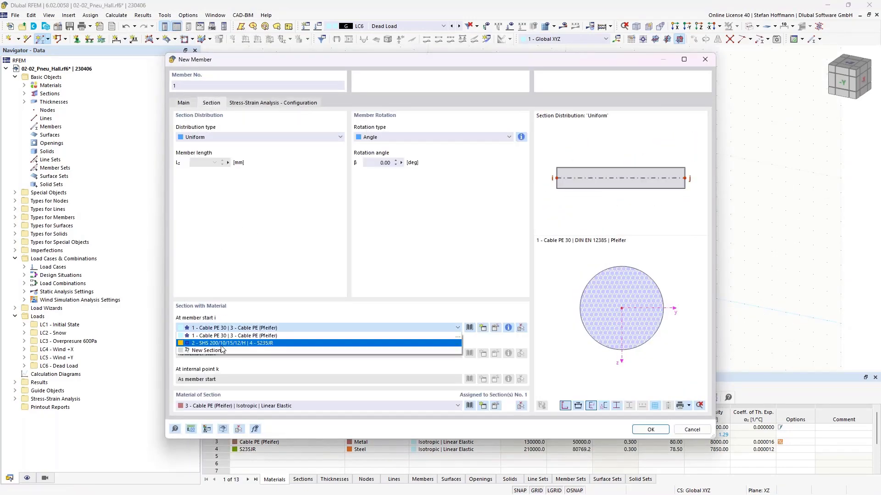
{"action": "left_click", "coordinate": [216, 342]}
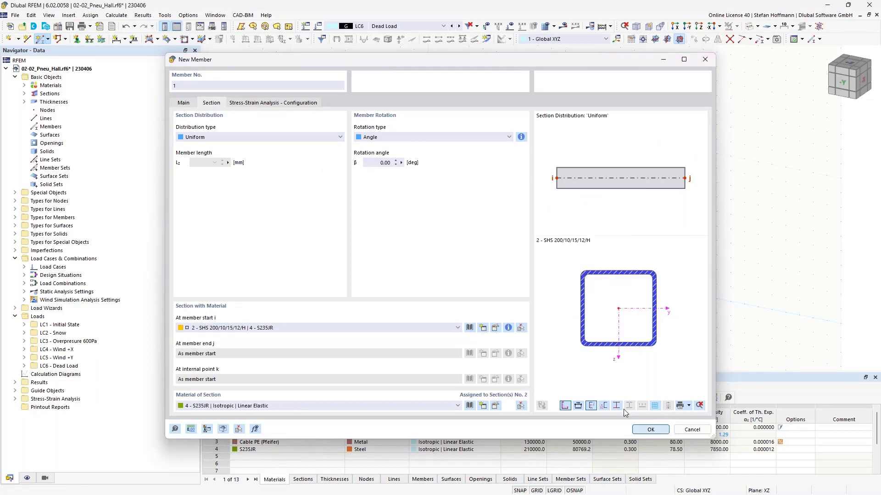
{"action": "left_click", "coordinate": [650, 430]}
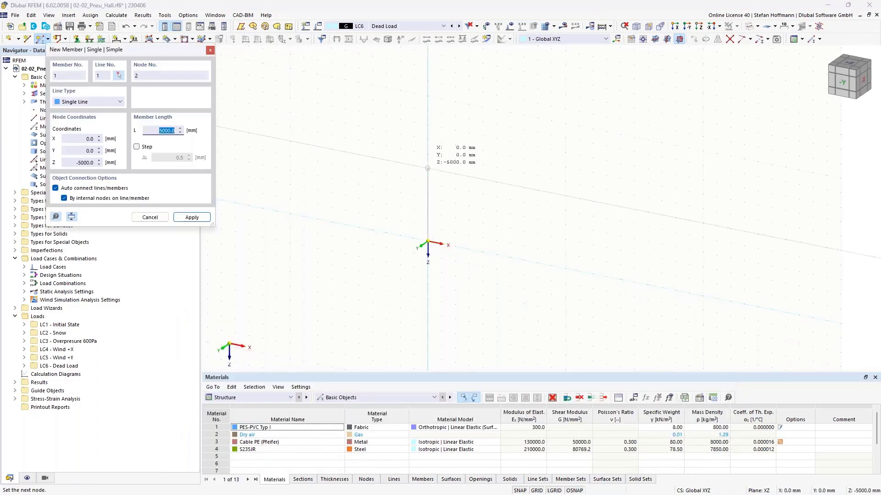
{"action": "left_click", "coordinate": [428, 183]}
{"action": "key", "text": "Escape"}
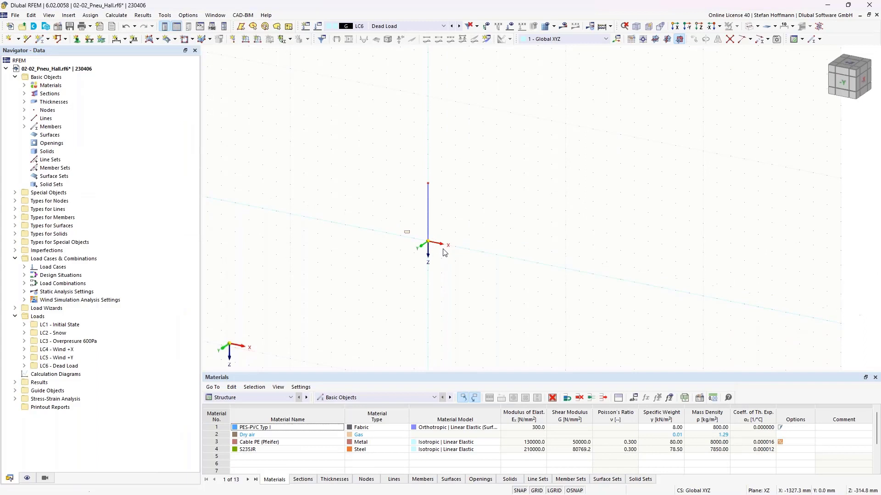
Assign the nodal support type Fest to node 1 at the column base
{"action": "left_click", "coordinate": [77, 39]}
{"action": "left_click", "coordinate": [370, 220]}
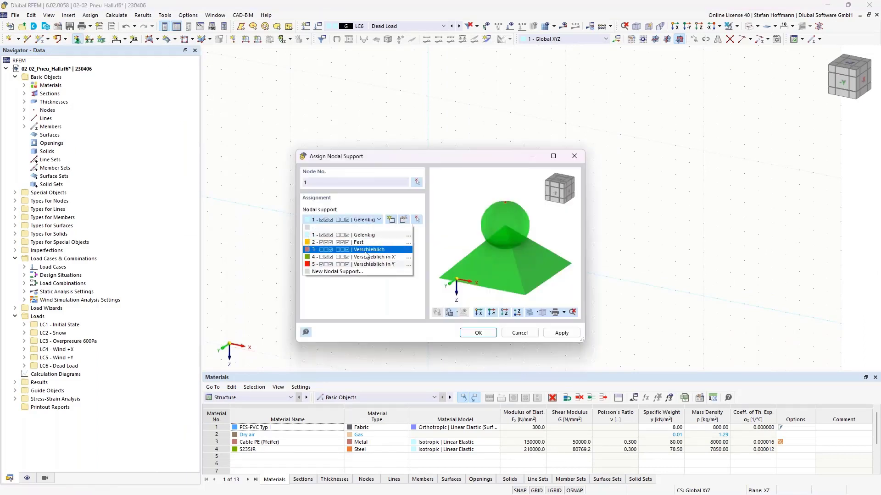
{"action": "left_click", "coordinate": [364, 245]}
{"action": "left_click", "coordinate": [478, 333]}
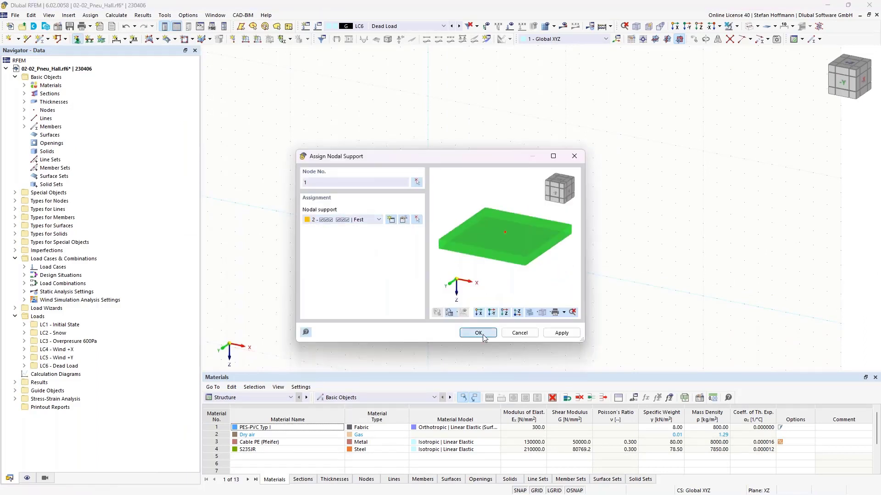
Switch to the XY work plane and place its origin at the column's top node
{"action": "middle_click_drag", "start_coordinate": [448, 220], "coordinate": [468, 226]}
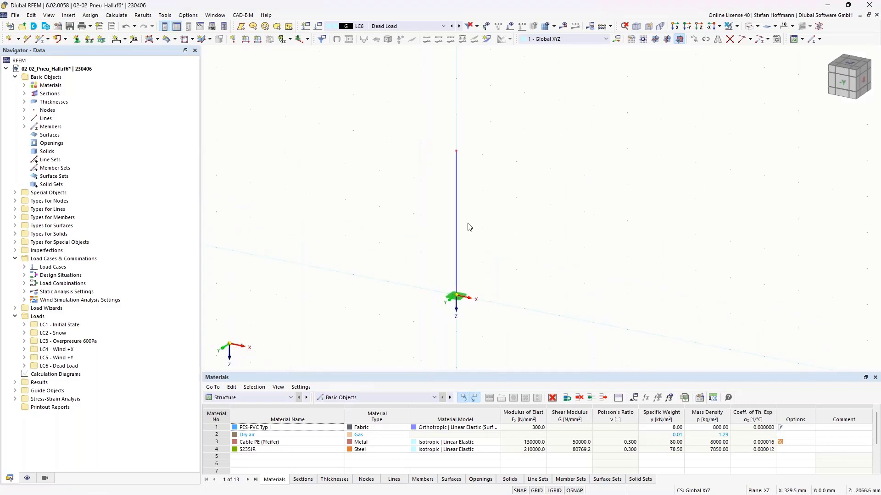
{"action": "scroll", "coordinate": [468, 226], "scroll_direction": "down", "scroll_amount": 3}
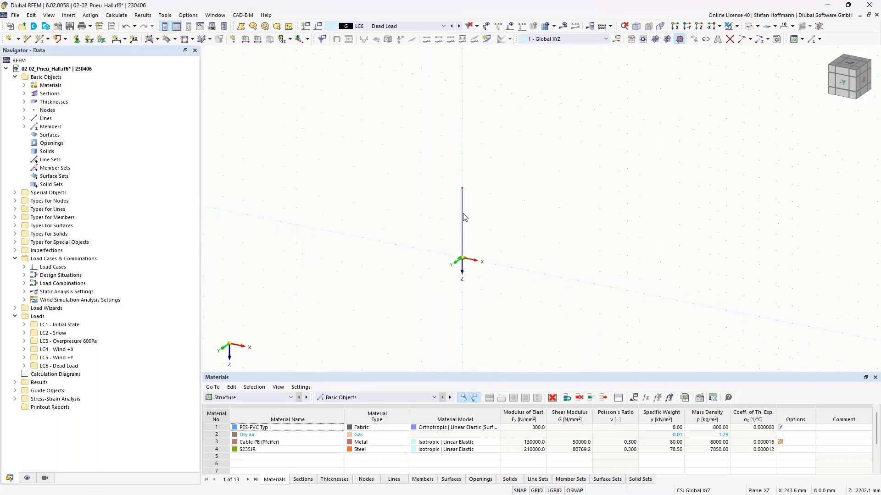
{"action": "left_click", "coordinate": [656, 39]}
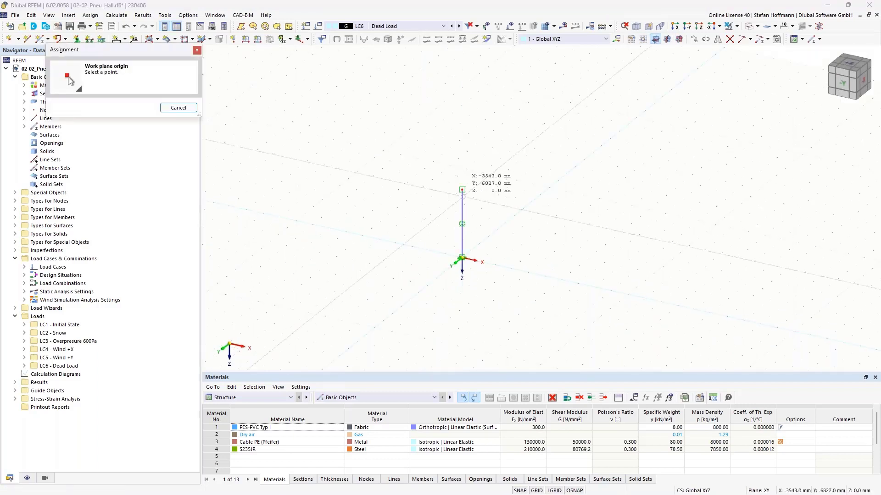
{"action": "left_click", "coordinate": [461, 188]}
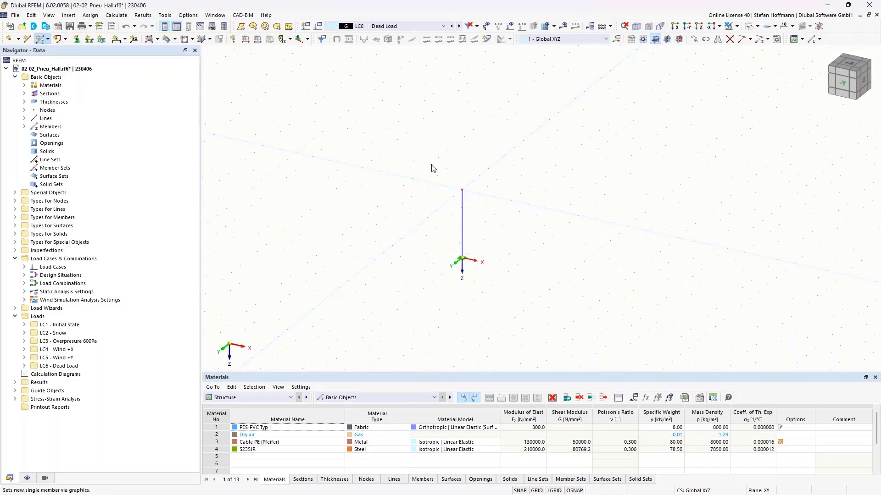
Draw a 5000 × 5000 mm square frame of members with section SHS 200/10/15/12/H in S235JR, starting and ending at the column top
{"action": "left_click", "coordinate": [212, 103]}
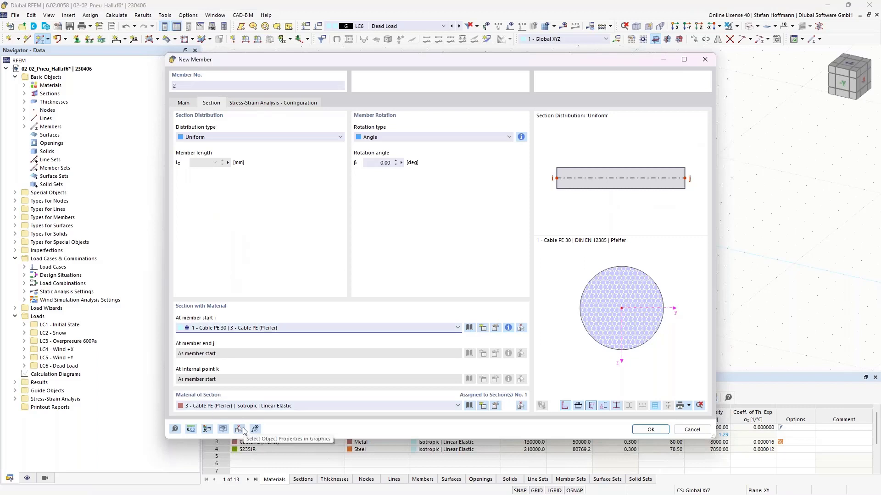
{"action": "left_click", "coordinate": [224, 328]}
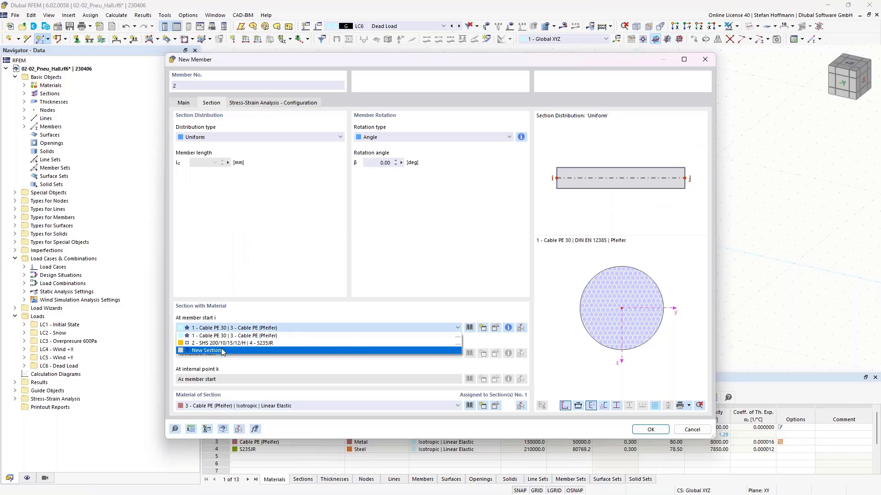
{"action": "left_click", "coordinate": [223, 345]}
{"action": "left_click", "coordinate": [655, 430]}
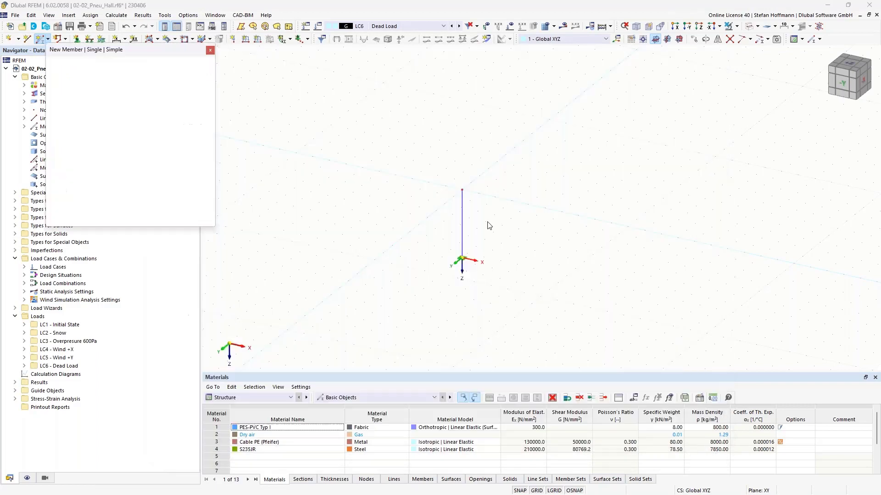
{"action": "left_click", "coordinate": [462, 189]}
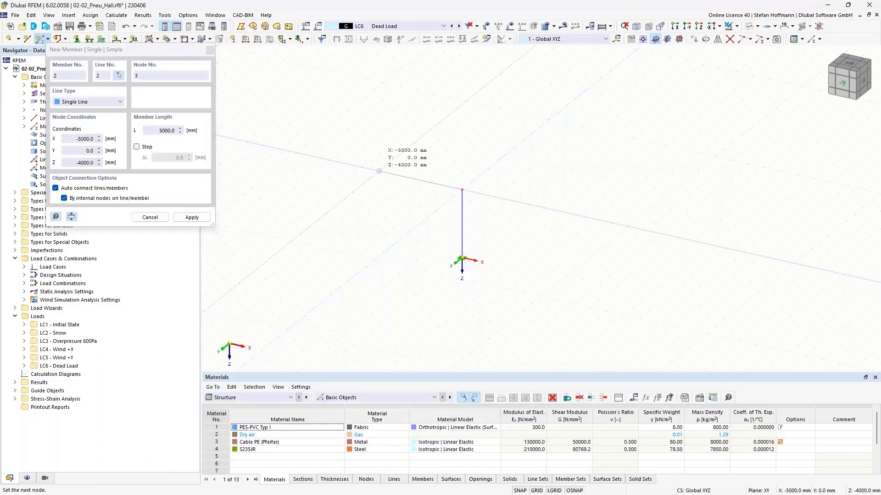
{"action": "left_click", "coordinate": [379, 172]}
{"action": "left_click", "coordinate": [379, 171]}
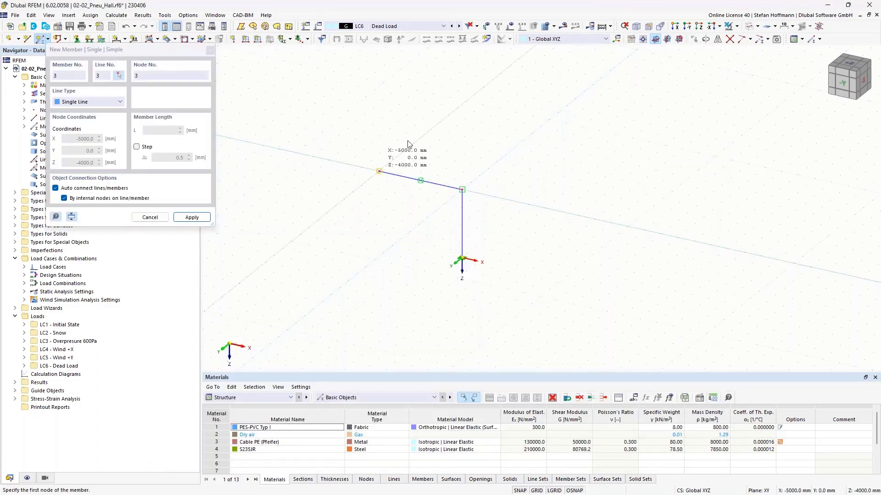
{"action": "left_click", "coordinate": [422, 137]}
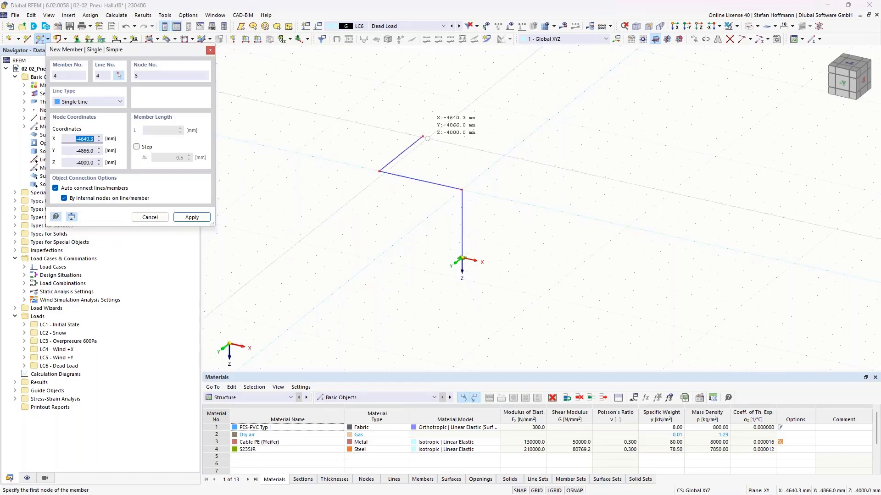
{"action": "left_click", "coordinate": [506, 154]}
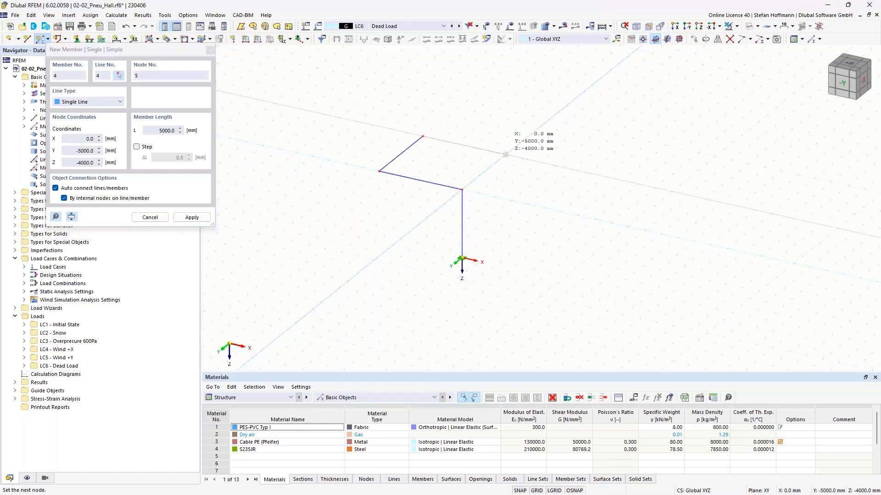
{"action": "left_click", "coordinate": [462, 189]}
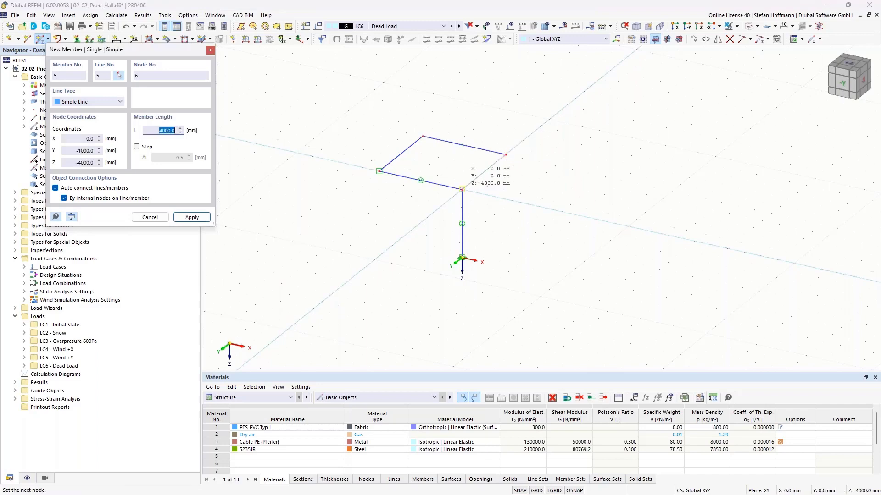
{"action": "key", "text": "Escape"}
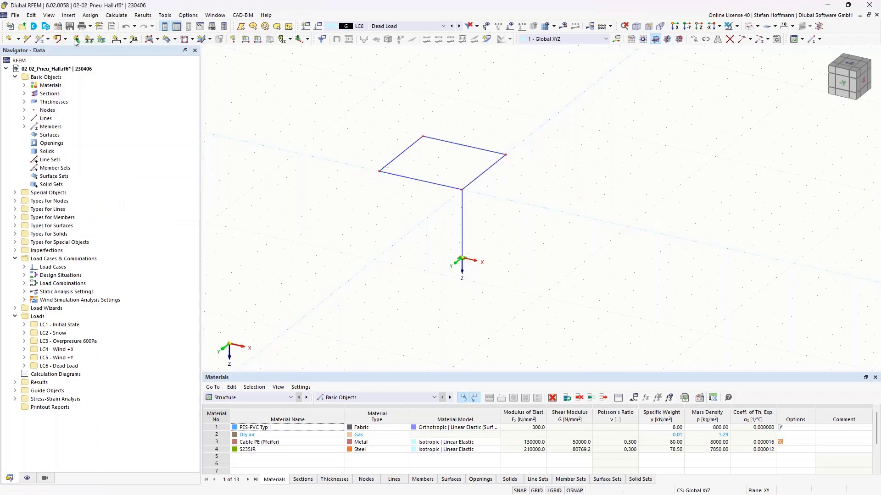
Add a diagonal beam member with section SHS 200/10/15/12/H in S235JR from the frame's far corner to the column top
{"action": "left_click", "coordinate": [223, 127]}
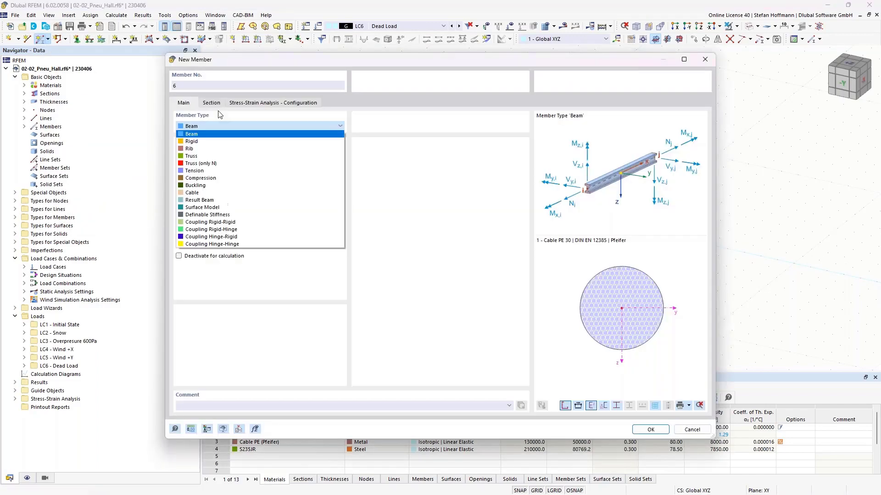
{"action": "left_click", "coordinate": [213, 103]}
{"action": "left_click", "coordinate": [243, 328]}
{"action": "left_click", "coordinate": [229, 344]}
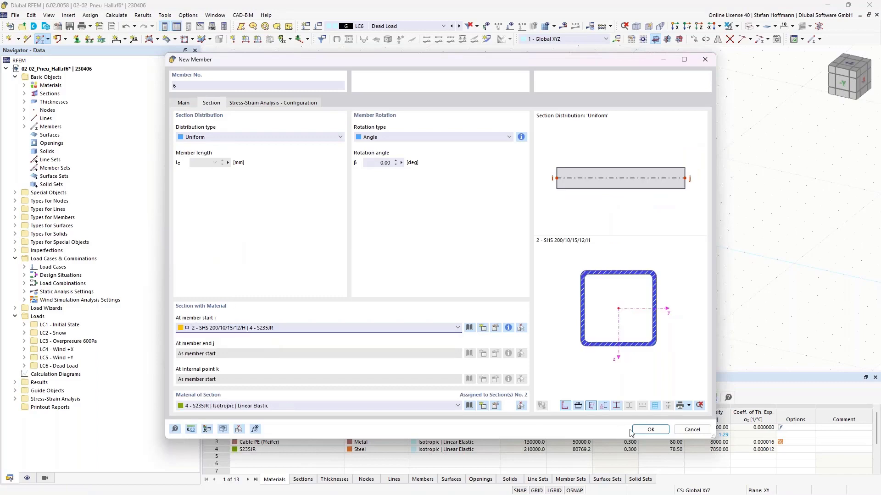
{"action": "left_click", "coordinate": [650, 429]}
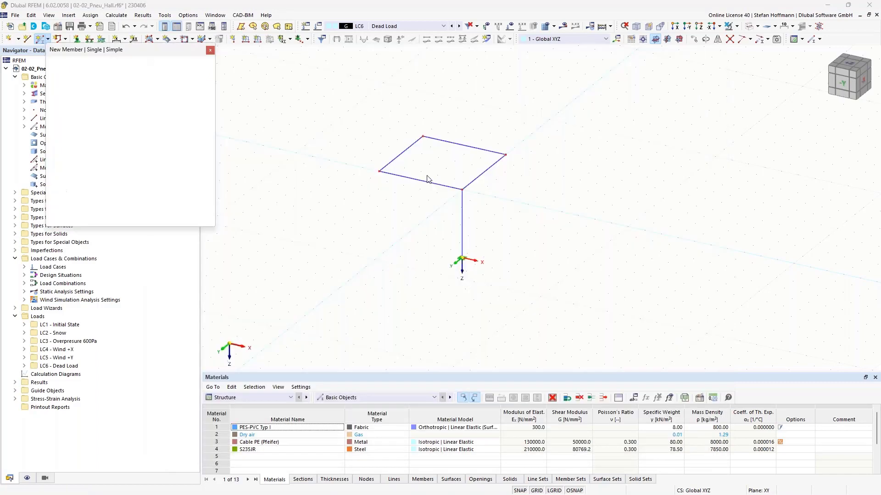
{"action": "left_click", "coordinate": [422, 136]}
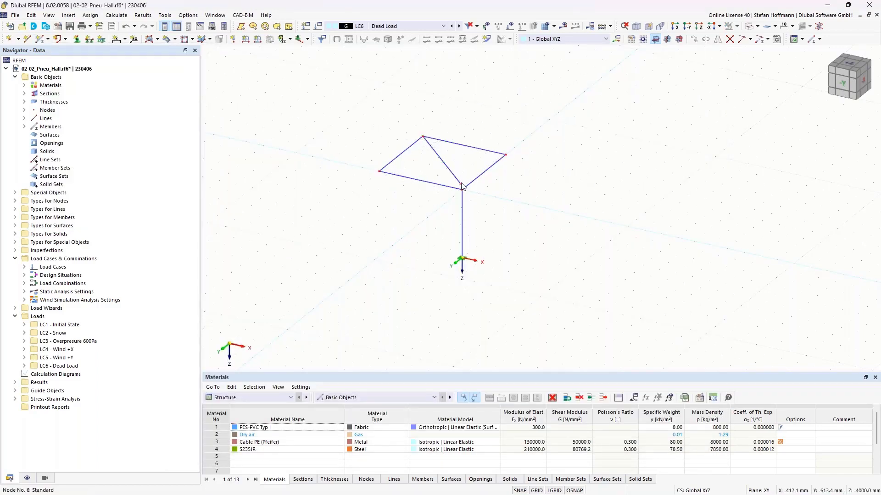
{"action": "left_click", "coordinate": [474, 187]}
Move the two outer frame members and their corner nodes by -2000 mm in Z
{"action": "scroll", "coordinate": [454, 169], "scroll_direction": "up", "scroll_amount": 2}
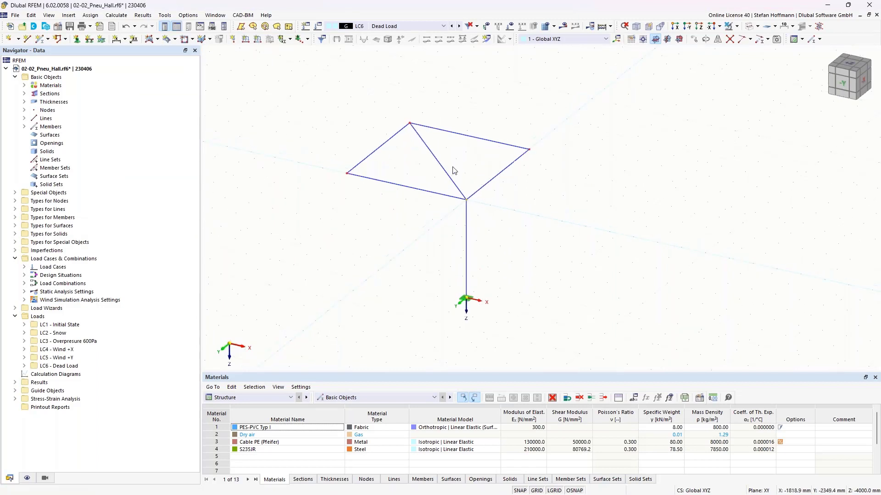
{"action": "middle_click_drag", "start_coordinate": [450, 171], "coordinate": [511, 280], "text": "ctrl"}
{"action": "left_click_drag", "start_coordinate": [322, 128], "coordinate": [654, 277]}
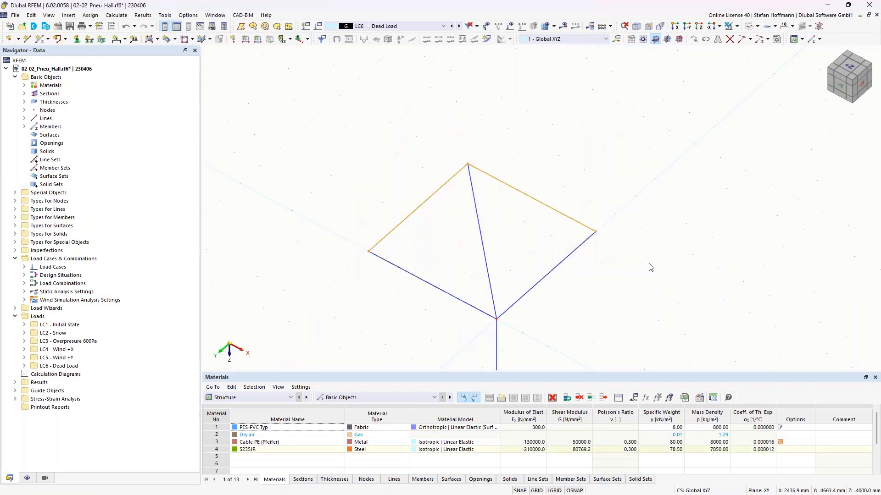
{"action": "left_click", "coordinate": [696, 39]}
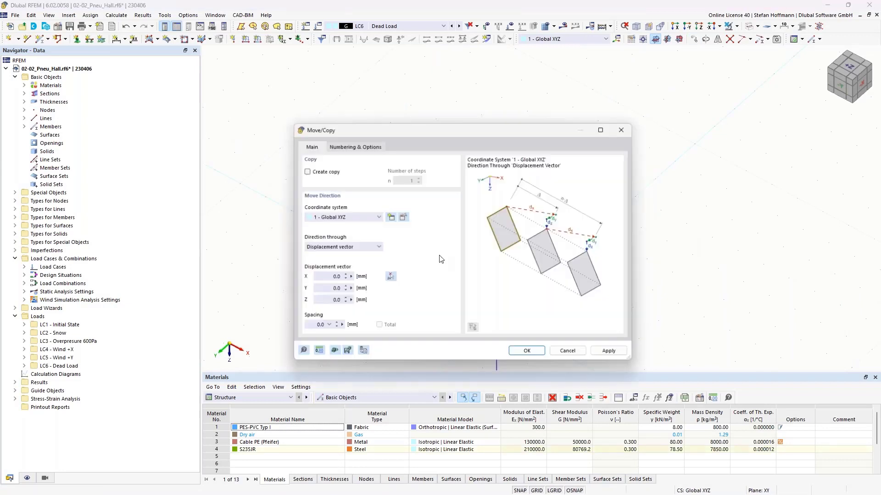
{"action": "double_click", "coordinate": [335, 301]}
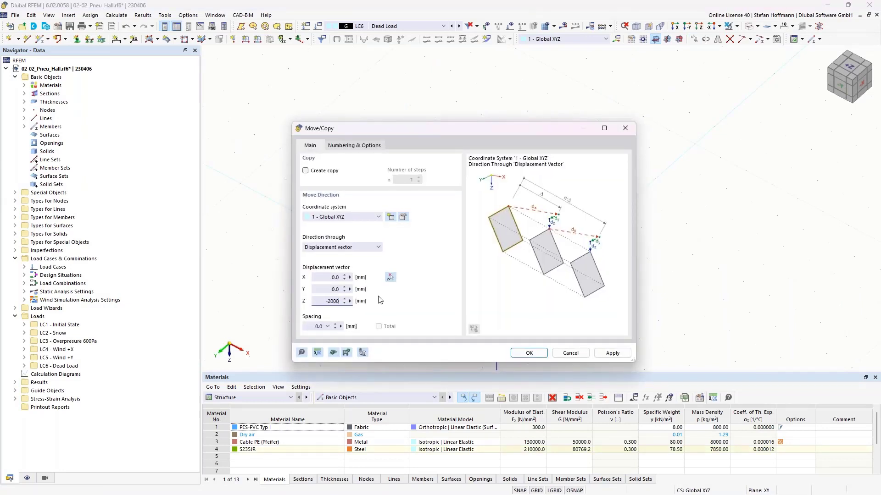
{"action": "key", "text": "Return"}
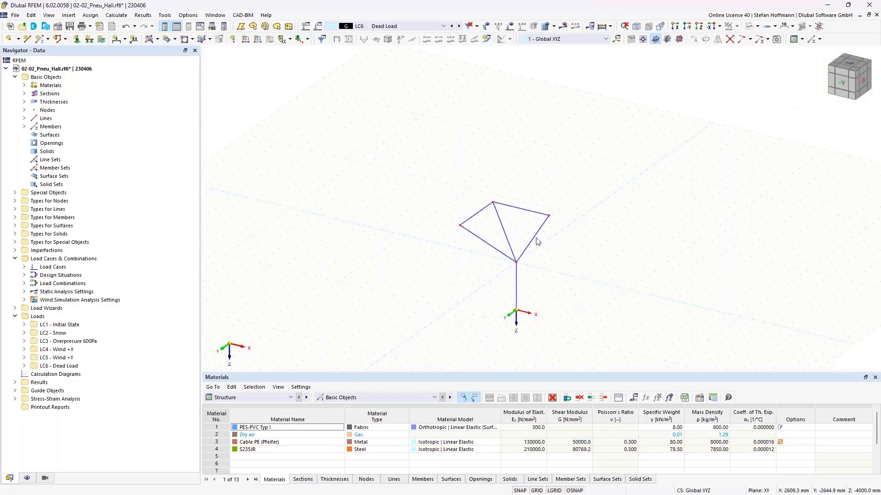
Draw single lines from one side corner to the diagonal member's midpoint and on to the opposite side corner
{"action": "scroll", "coordinate": [517, 240], "scroll_direction": "up", "scroll_amount": 3}
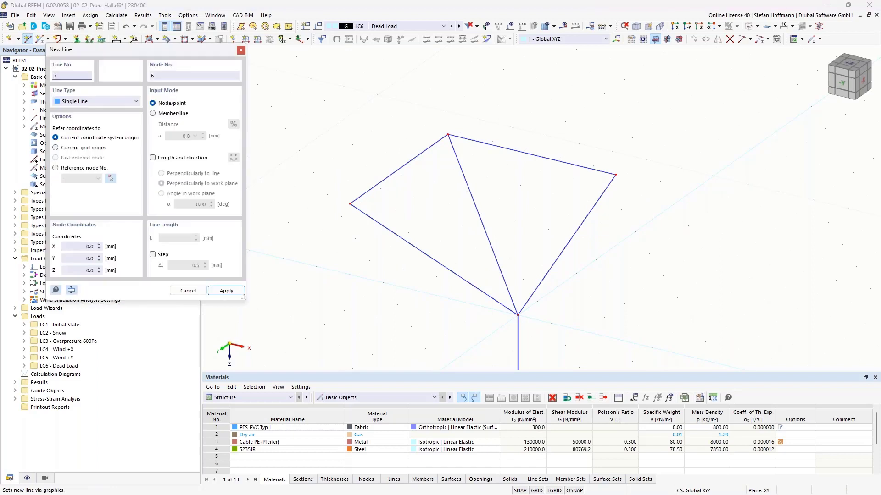
{"action": "left_click", "coordinate": [350, 203]}
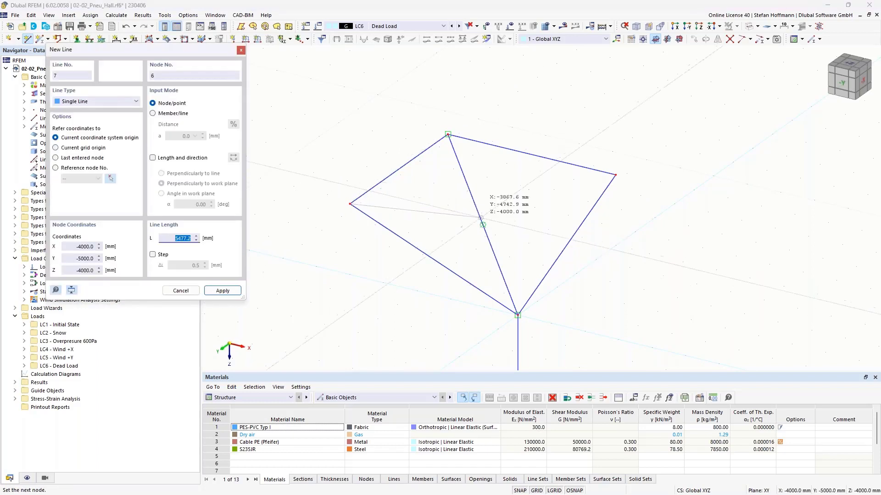
{"action": "left_click", "coordinate": [483, 224]}
{"action": "left_click", "coordinate": [626, 174]}
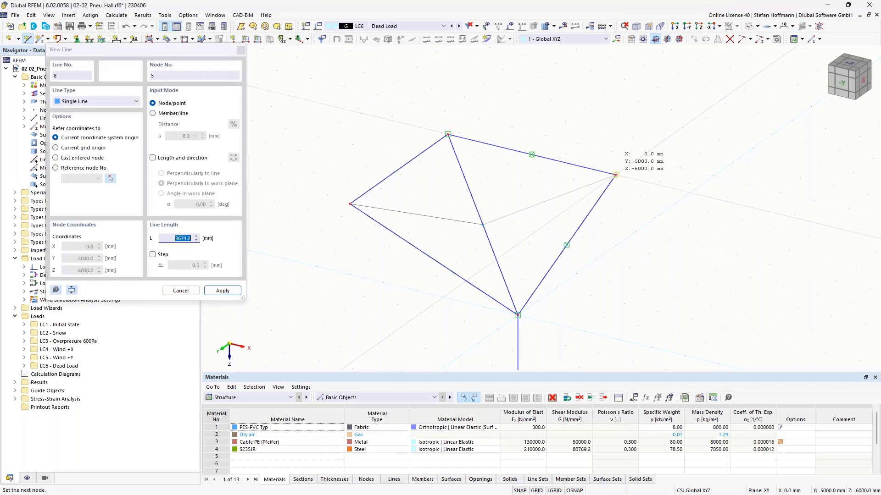
{"action": "key", "text": "Escape"}
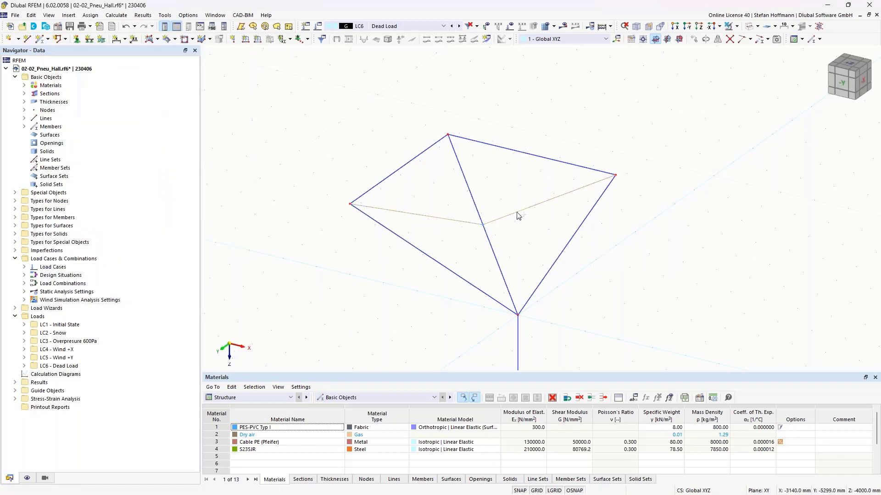
Divide both lines across the frame with one intermediate node each
{"action": "right_click", "coordinate": [520, 213]}
{"action": "mouse_move", "coordinate": [604, 95]}
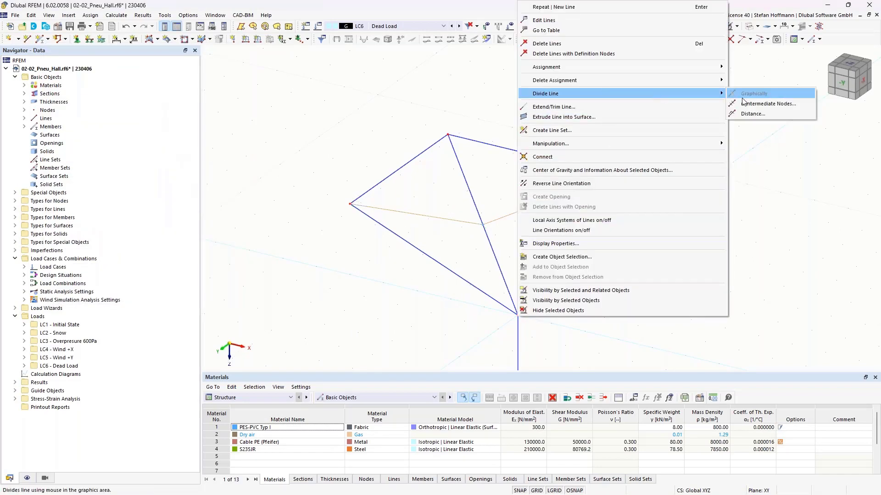
{"action": "left_click", "coordinate": [768, 104]}
{"action": "key", "text": "Return"}
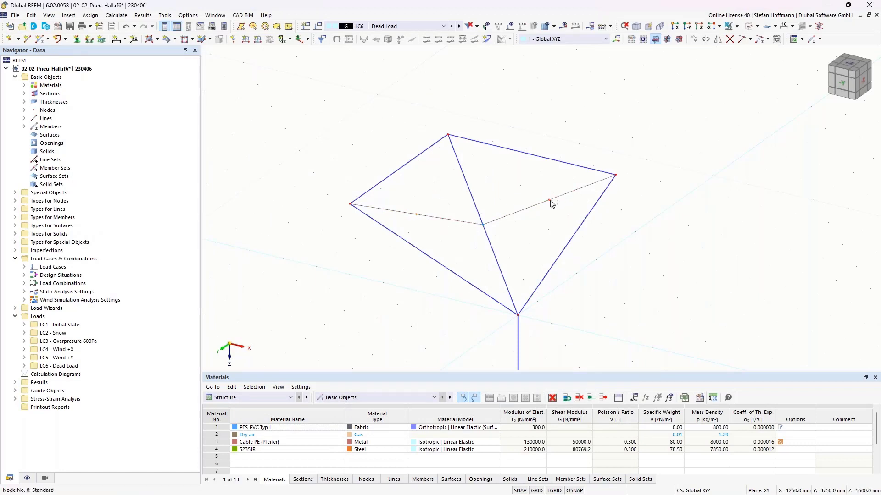
Copy and paste the two intermediate nodes with a displacement of -50 mm in Z
{"action": "key", "text": "ctrl+v"}
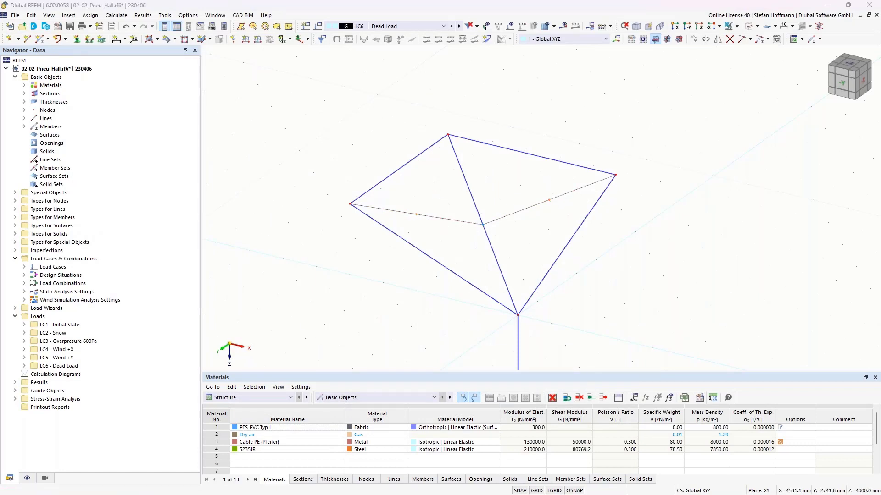
{"action": "left_click", "coordinate": [352, 242]}
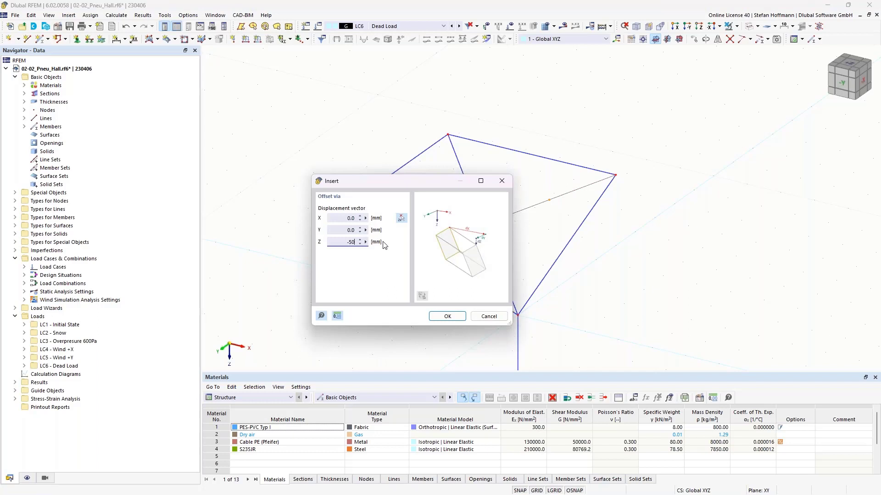
{"action": "key", "text": "Return"}
{"action": "scroll", "coordinate": [444, 205], "scroll_direction": "up", "scroll_amount": 5}
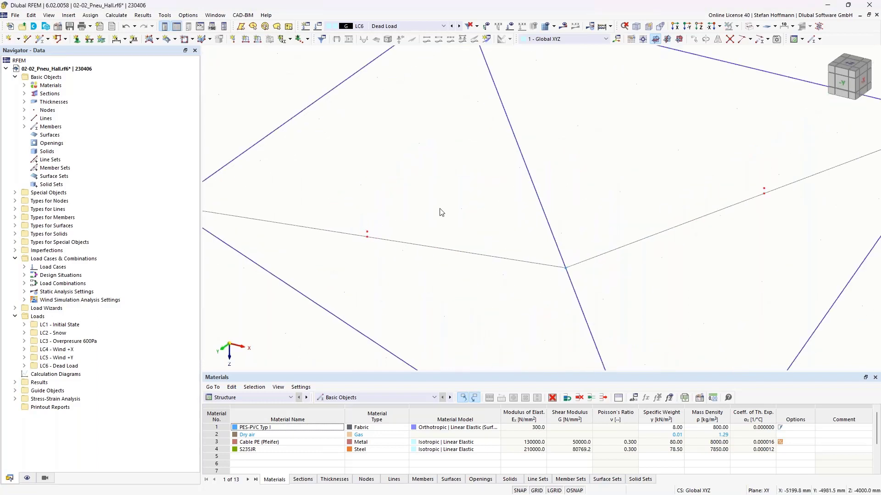
{"action": "scroll", "coordinate": [439, 212], "scroll_direction": "down", "scroll_amount": 5}
Draw single lines from one side corner through the raised nodes and the diagonal's midpoint to the opposite side corner
{"action": "middle_click_drag", "start_coordinate": [450, 218], "coordinate": [397, 167], "text": "ctrl"}
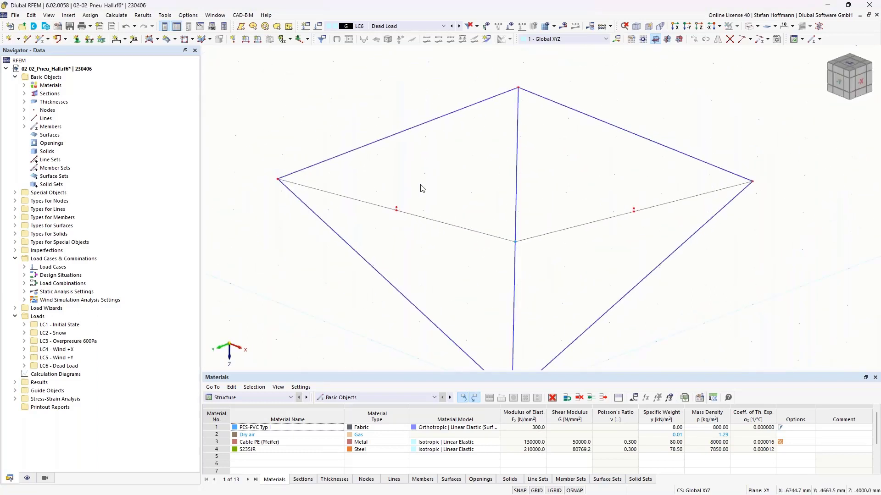
{"action": "left_click", "coordinate": [27, 39]}
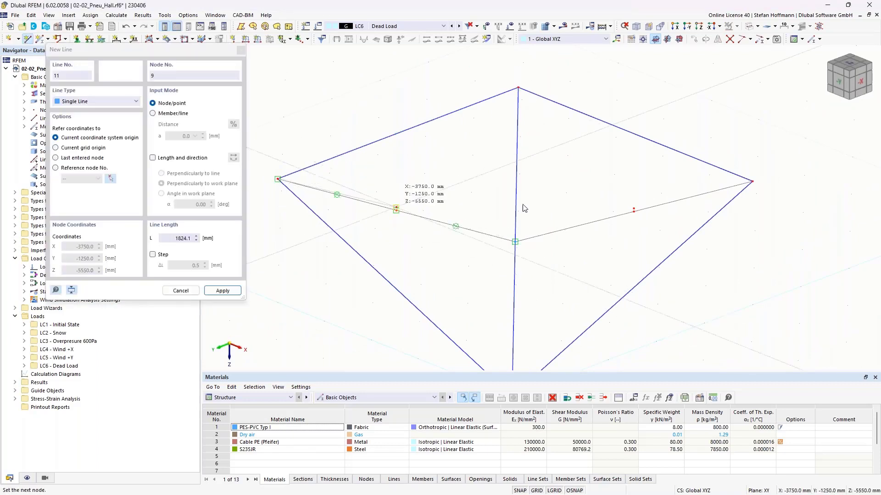
{"action": "left_click", "coordinate": [396, 208]}
{"action": "left_click", "coordinate": [515, 241]}
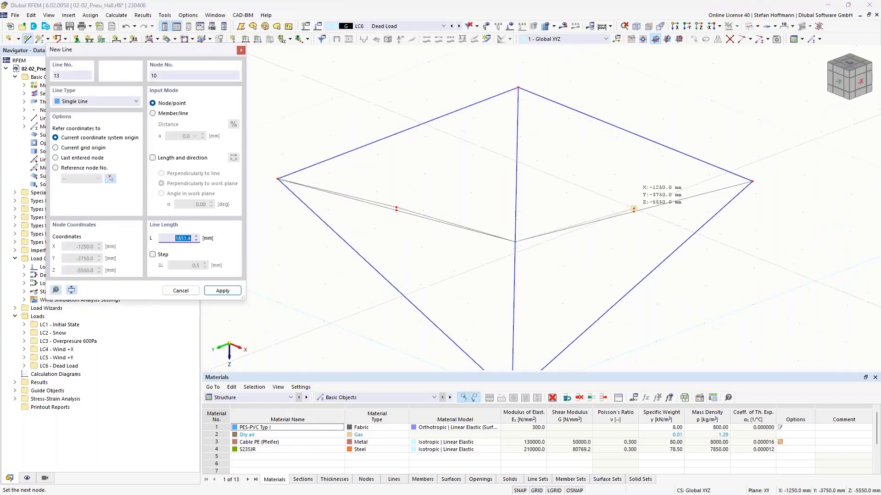
{"action": "left_click", "coordinate": [633, 209]}
{"action": "left_click", "coordinate": [751, 181]}
{"action": "key", "text": "Escape"}
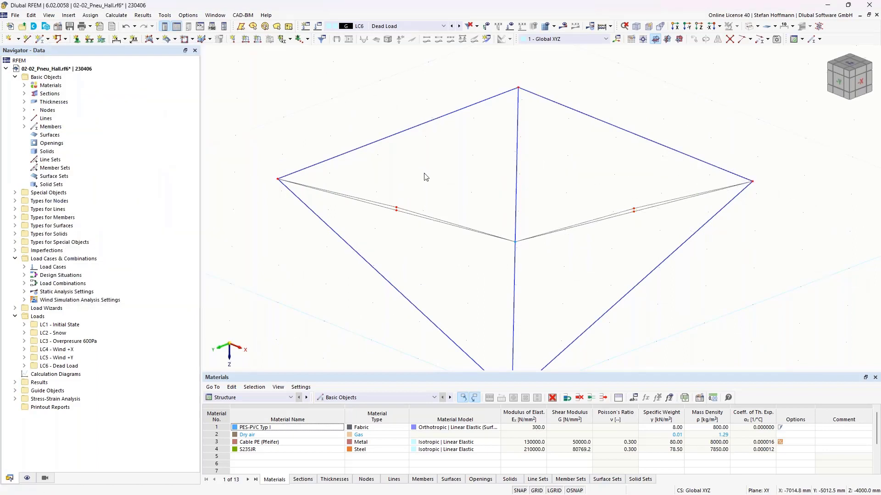
{"action": "left_click", "coordinate": [174, 39]}
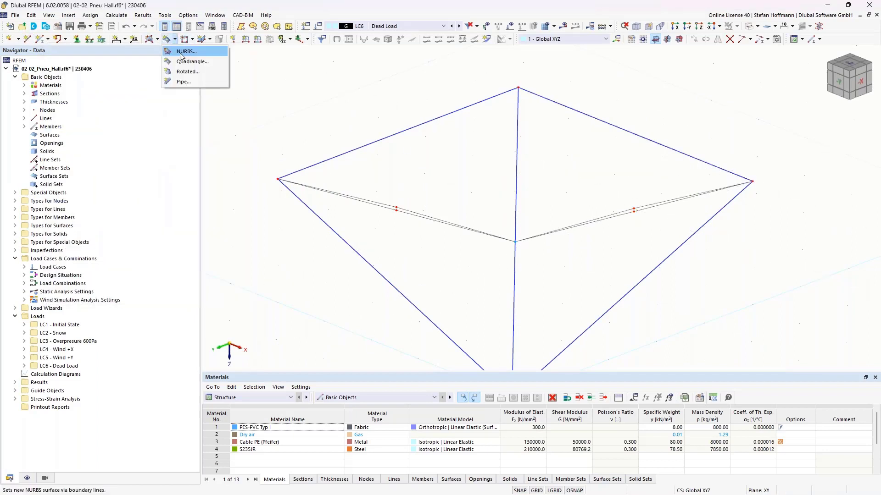
{"action": "left_click", "coordinate": [183, 61]}
{"action": "left_click", "coordinate": [260, 126]}
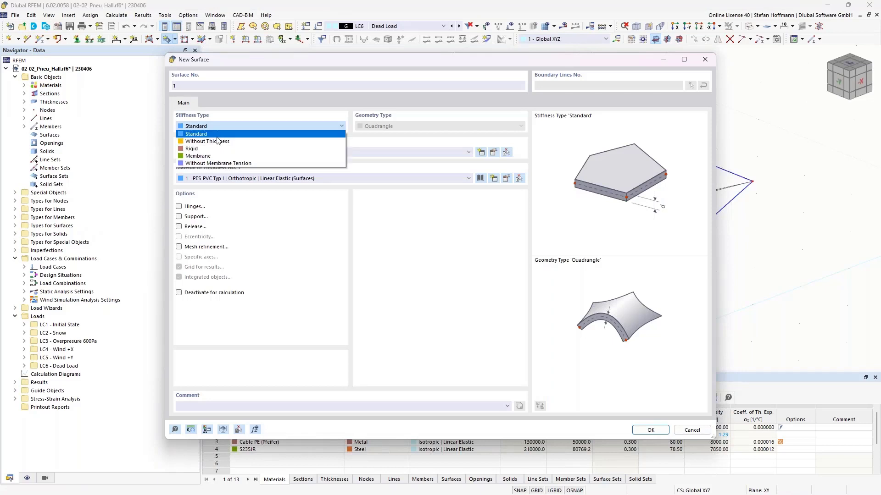
{"action": "left_click", "coordinate": [202, 157]}
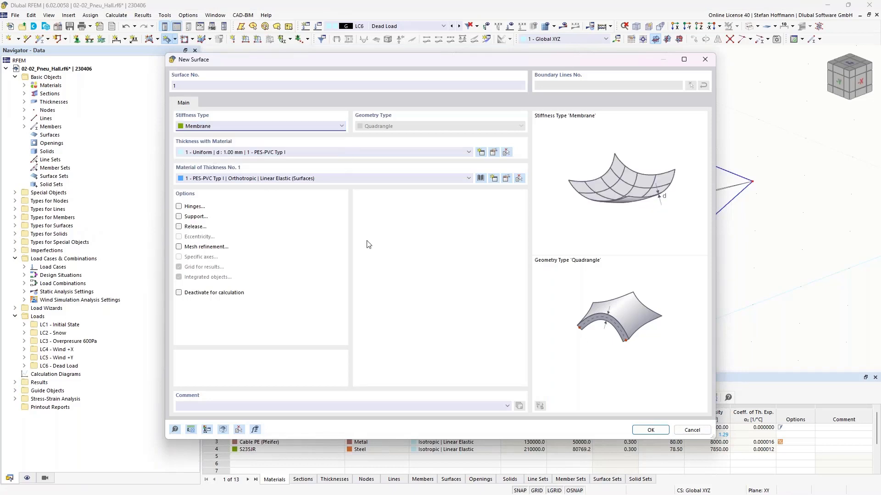
{"action": "left_click", "coordinate": [649, 430]}
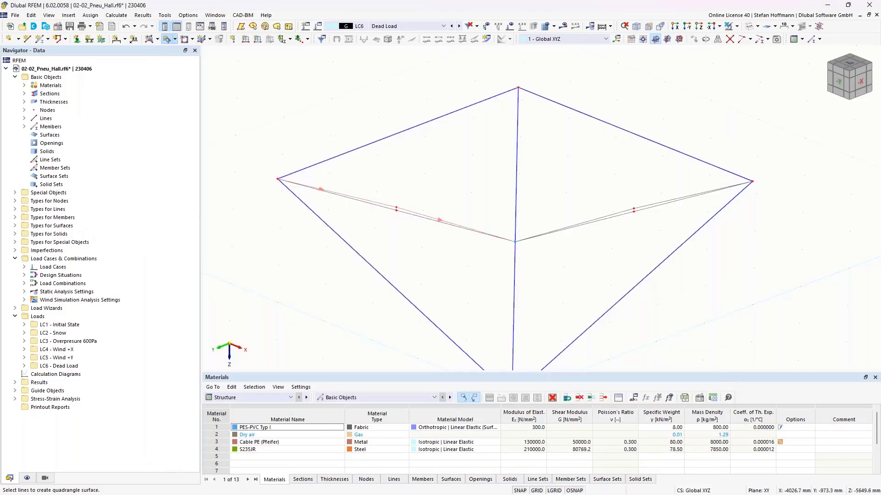
{"action": "left_click", "coordinate": [516, 196]}
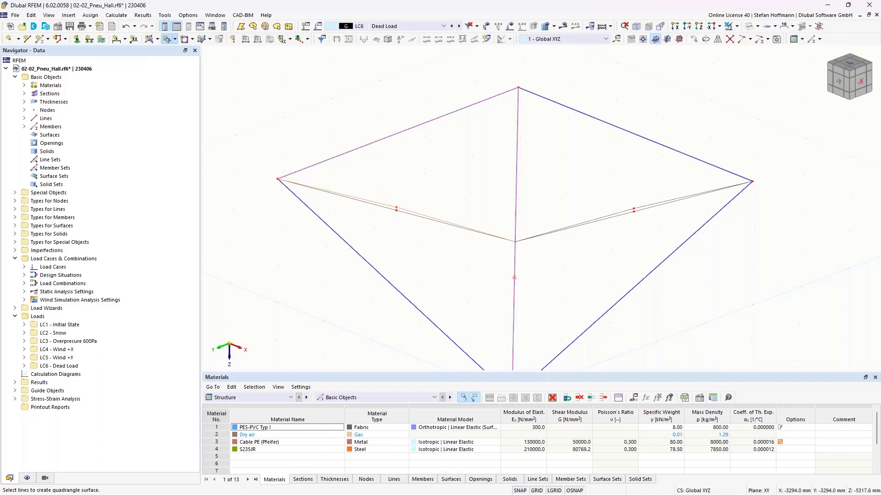
{"action": "left_click", "coordinate": [427, 222]}
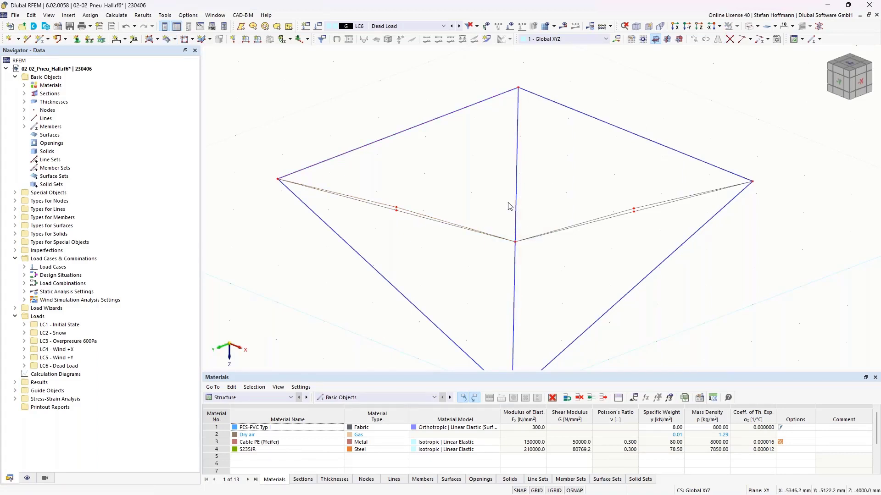
Create four quadrangle surfaces with Membrane stiffness, each bounded by a roof edge, half the diagonal member and a raised cross line
{"action": "left_click", "coordinate": [166, 39]}
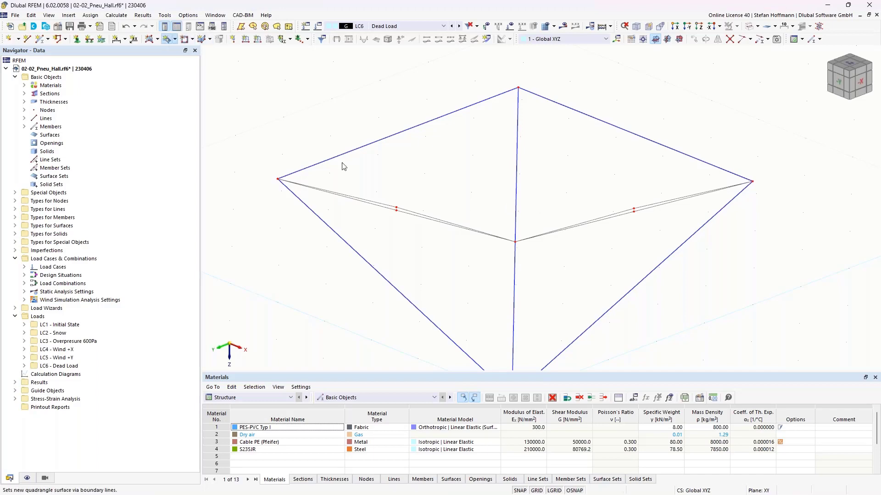
{"action": "left_click", "coordinate": [224, 126]}
{"action": "left_click", "coordinate": [218, 156]}
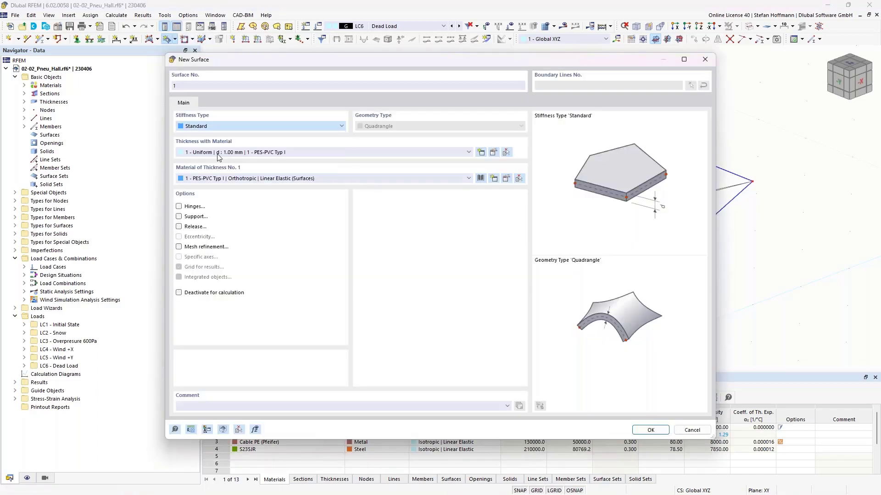
{"action": "left_click", "coordinate": [652, 430]}
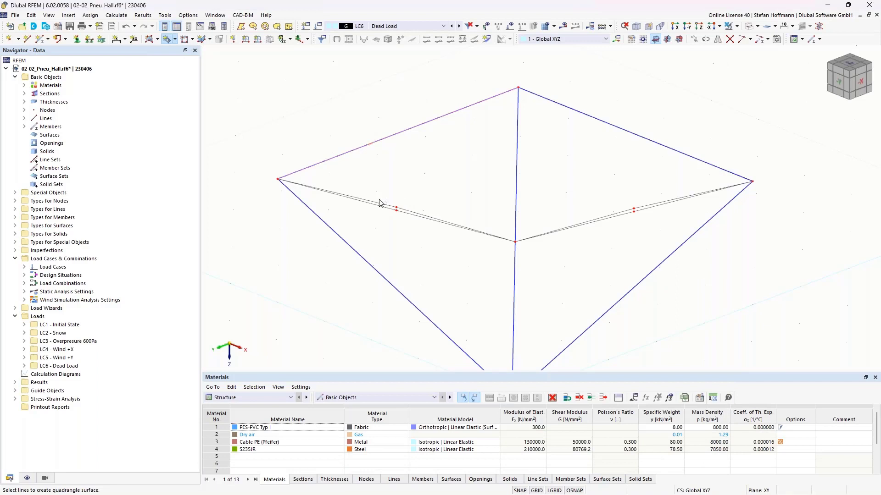
{"action": "left_click", "coordinate": [517, 205]}
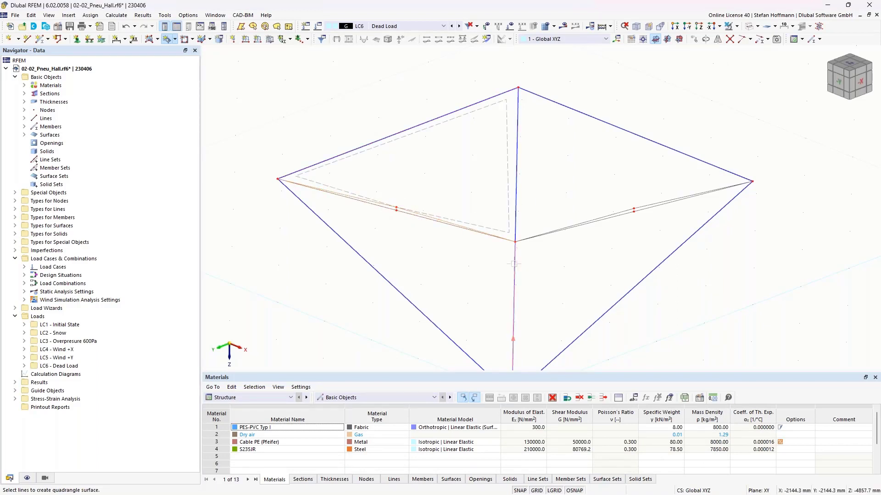
{"action": "left_click", "coordinate": [376, 270]}
{"action": "left_click", "coordinate": [515, 204]}
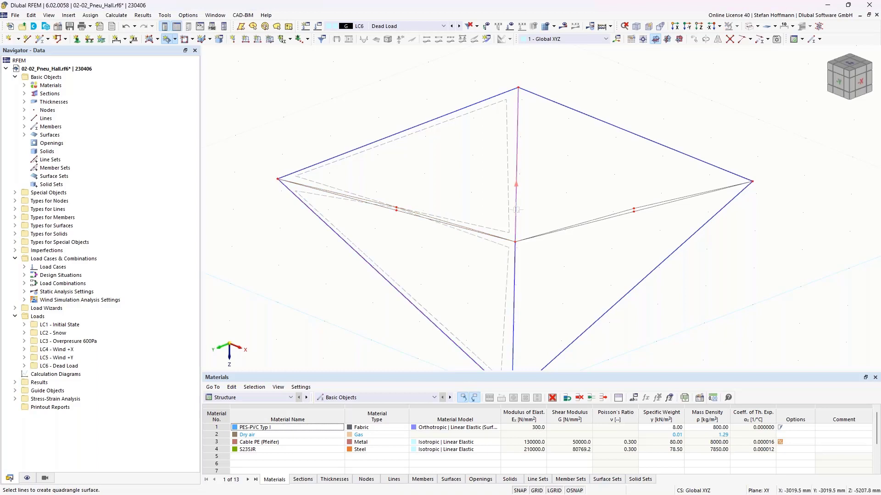
{"action": "left_click", "coordinate": [608, 123]}
{"action": "left_click", "coordinate": [651, 206]}
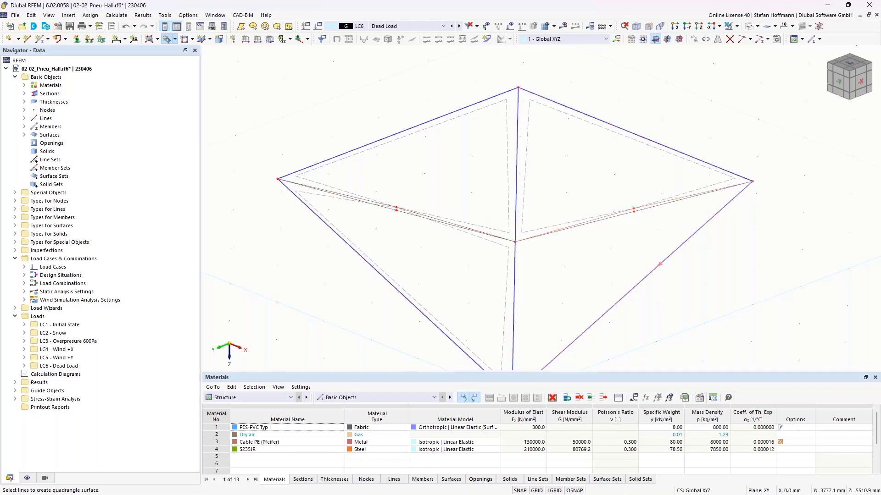
{"action": "left_click", "coordinate": [515, 266]}
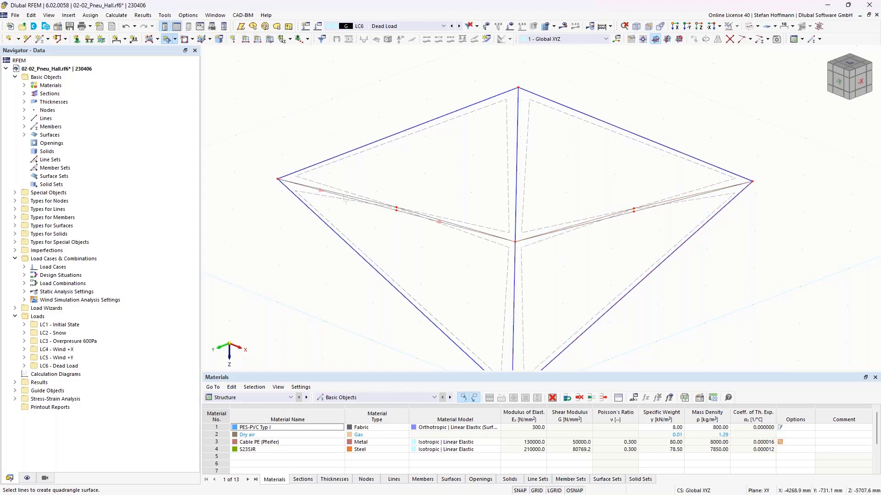
Create four more membrane quadrangle surfaces between the roof edges, the diagonal member and the lower cross lines
{"action": "scroll", "coordinate": [346, 198], "scroll_direction": "up", "scroll_amount": 3}
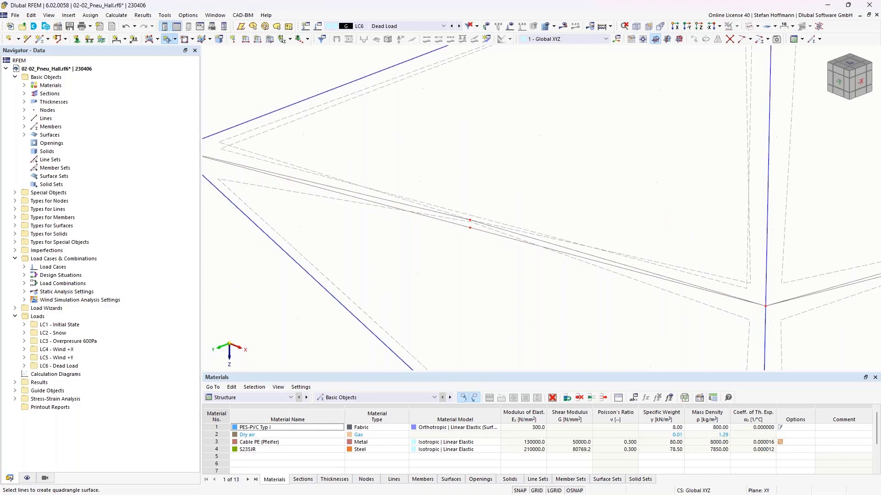
{"action": "left_click", "coordinate": [453, 223]}
{"action": "left_click", "coordinate": [333, 294]}
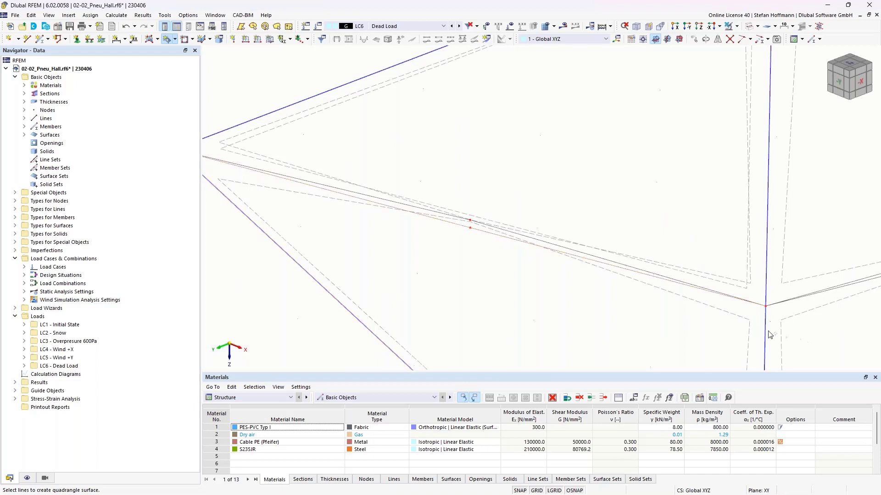
{"action": "middle_click_drag", "start_coordinate": [797, 305], "coordinate": [538, 240]}
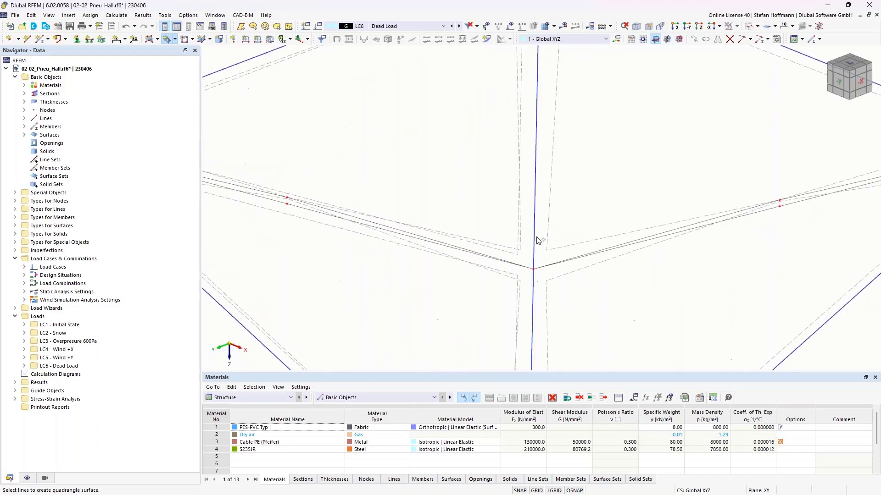
{"action": "left_click", "coordinate": [537, 240]}
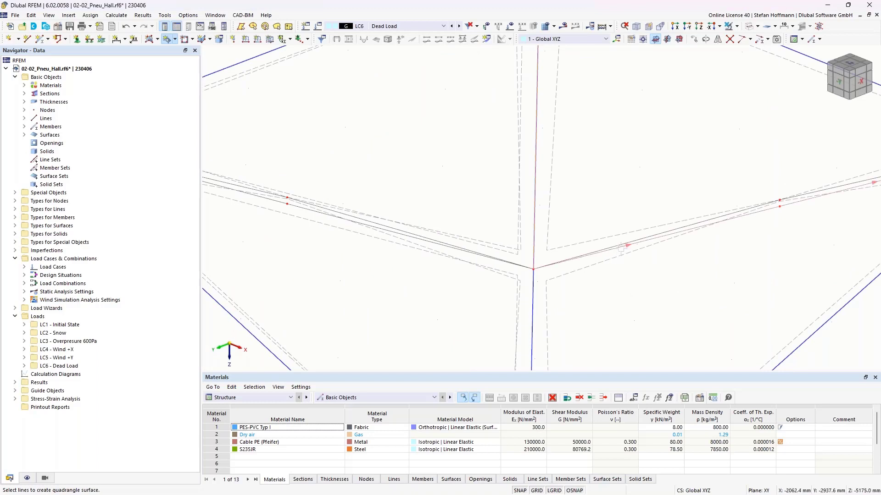
{"action": "middle_click_drag", "start_coordinate": [662, 198], "coordinate": [557, 155]}
{"action": "left_click", "coordinate": [659, 65]}
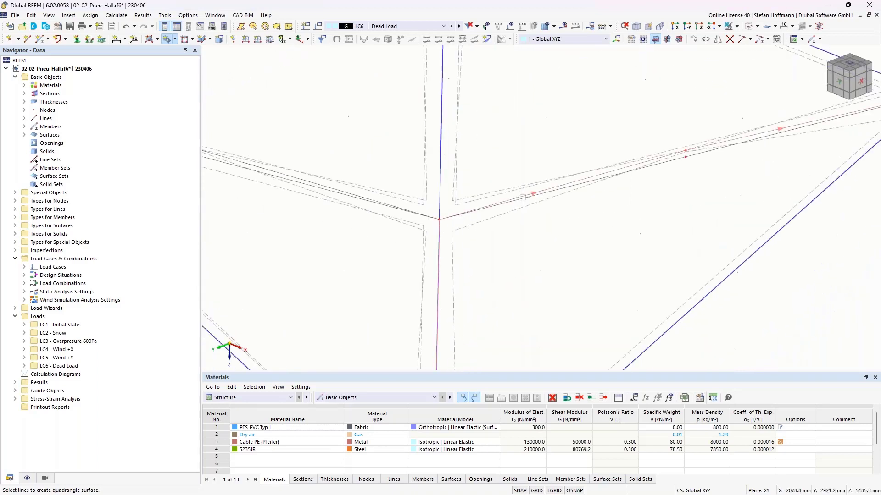
{"action": "left_click", "coordinate": [525, 199]}
{"action": "left_click", "coordinate": [697, 303]}
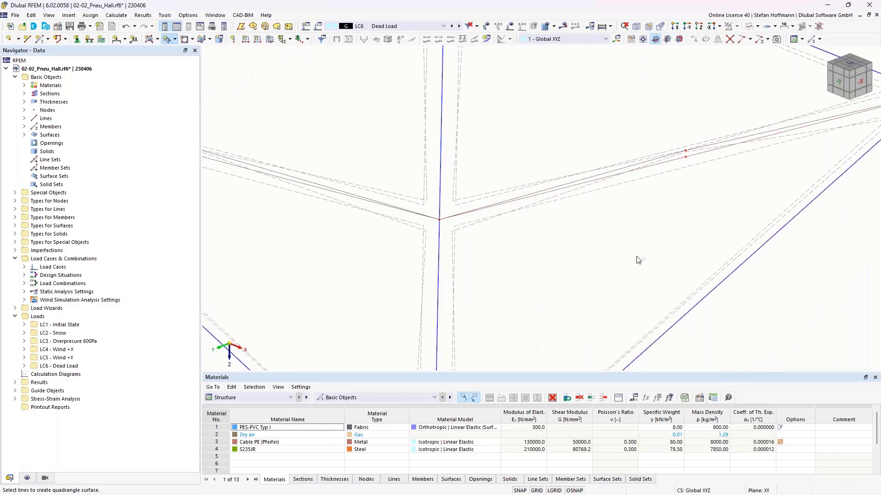
{"action": "key", "text": "Escape"}
Check the membrane surfaces in the solid rendering and return to the wireframe display
{"action": "scroll", "coordinate": [625, 264], "scroll_direction": "down", "scroll_amount": 5}
{"action": "middle_click_drag", "start_coordinate": [619, 257], "coordinate": [572, 266], "text": "ctrl"}
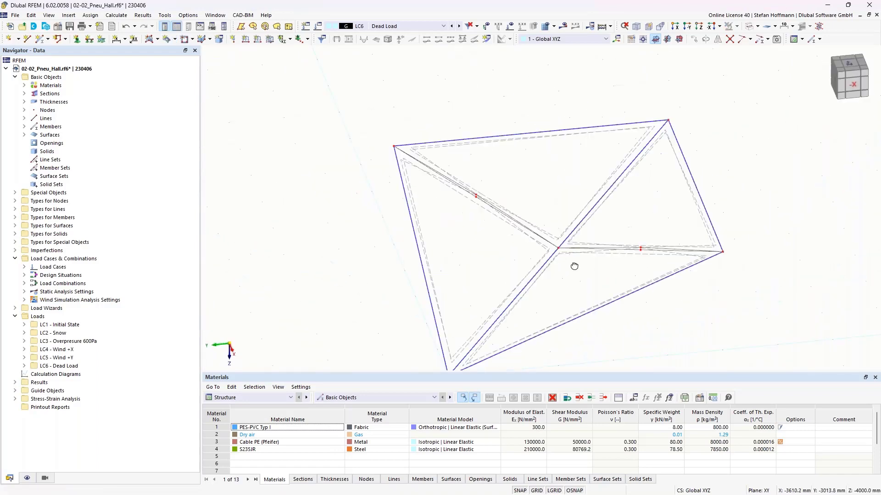
{"action": "left_click", "coordinate": [750, 26]}
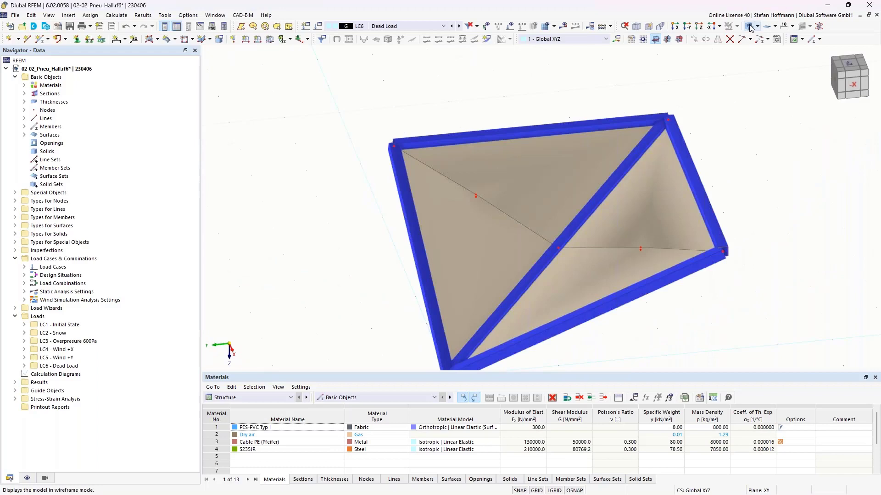
{"action": "left_click", "coordinate": [750, 27]}
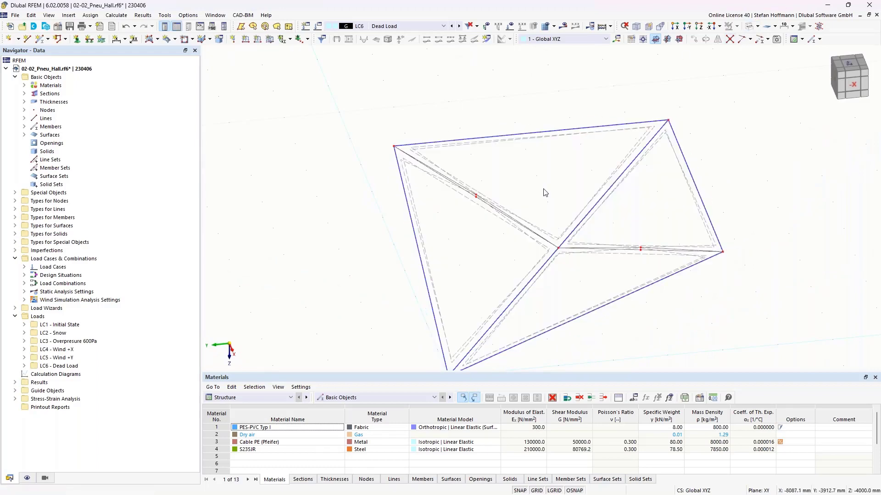
Give all membrane surfaces specific axes with the input x-axis parallel to line 15, the diagonal member's line
{"action": "middle_click_drag", "start_coordinate": [552, 208], "coordinate": [592, 215], "text": "ctrl"}
{"action": "left_click_drag", "start_coordinate": [593, 215], "coordinate": [520, 275]}
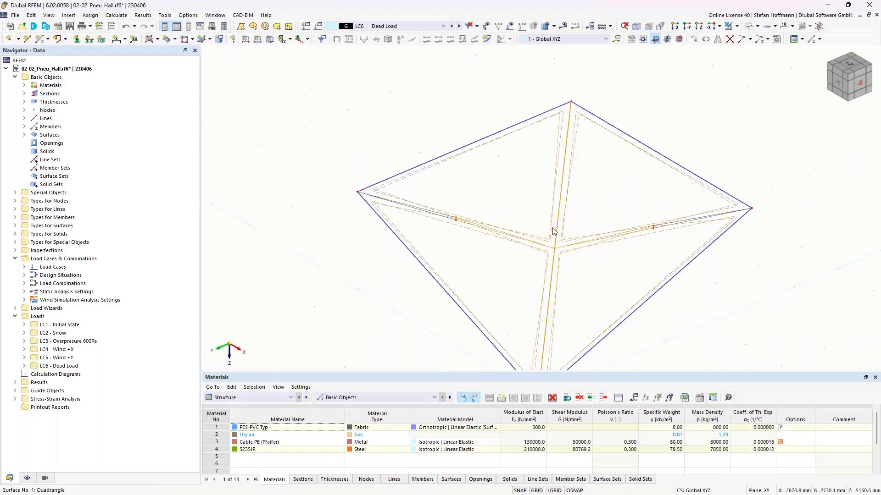
{"action": "double_click", "coordinate": [552, 235]}
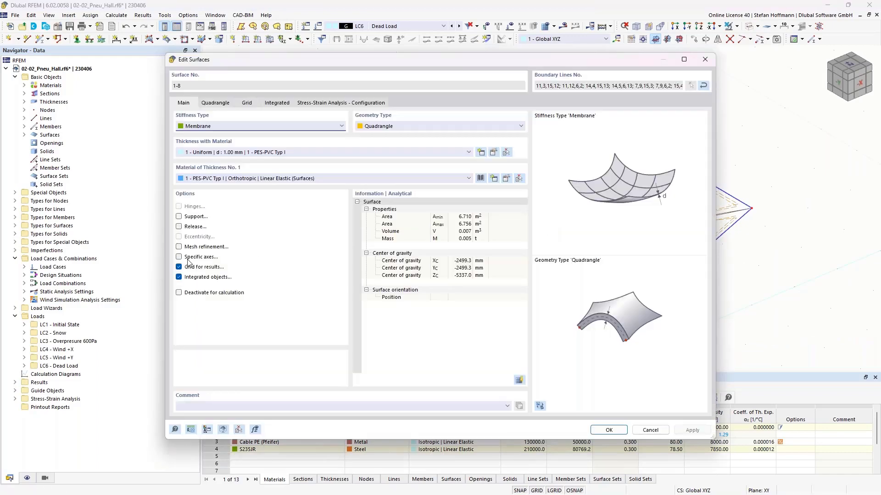
{"action": "left_click", "coordinate": [188, 258]}
{"action": "left_click", "coordinate": [259, 103]}
{"action": "left_click", "coordinate": [257, 128]}
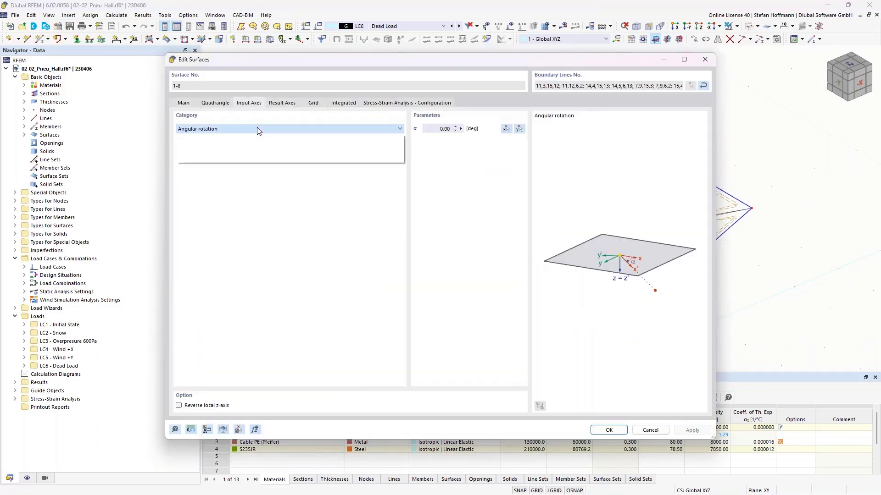
{"action": "left_click", "coordinate": [206, 145]}
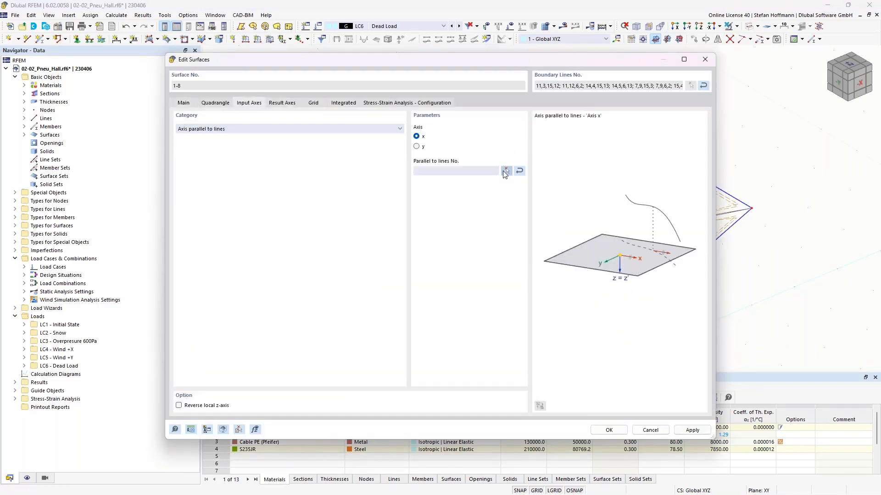
{"action": "left_click", "coordinate": [506, 171]}
{"action": "left_click", "coordinate": [560, 208]}
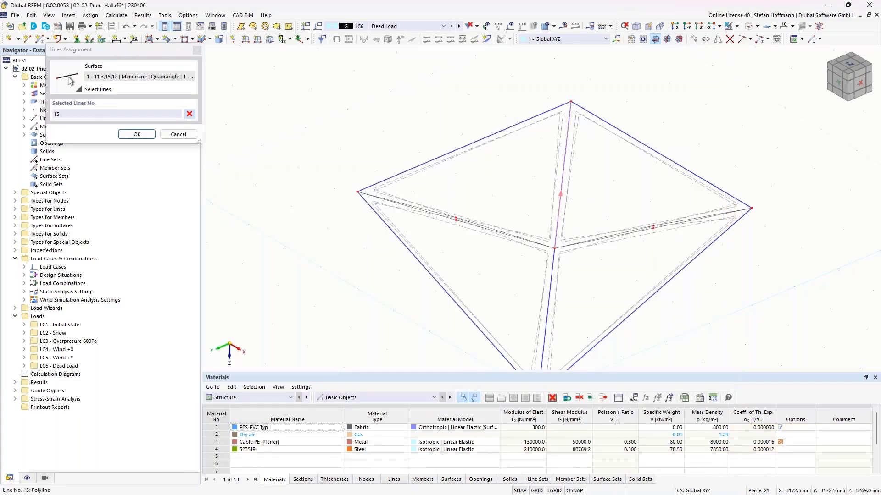
{"action": "left_click", "coordinate": [137, 134]}
{"action": "left_click", "coordinate": [609, 430]}
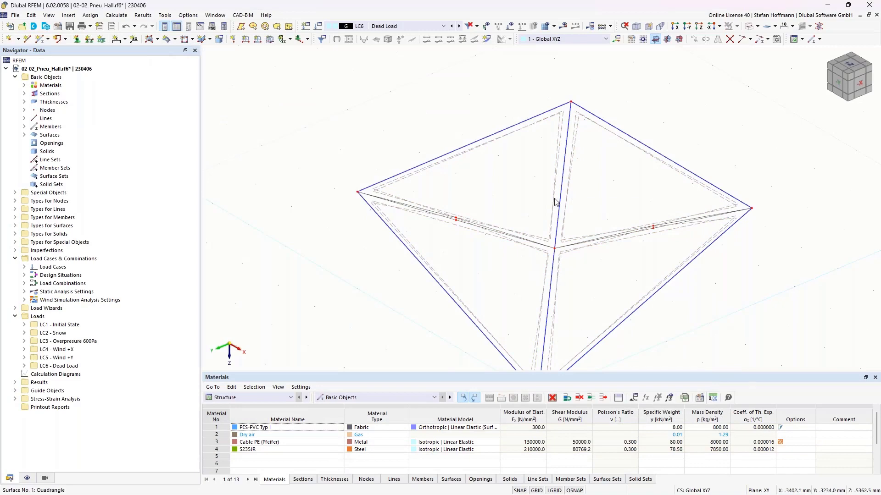
Display the local axis systems of the surfaces and check the input axes of a surface beside the diagonal member
{"action": "right_click", "coordinate": [555, 202]}
{"action": "left_click", "coordinate": [610, 395]}
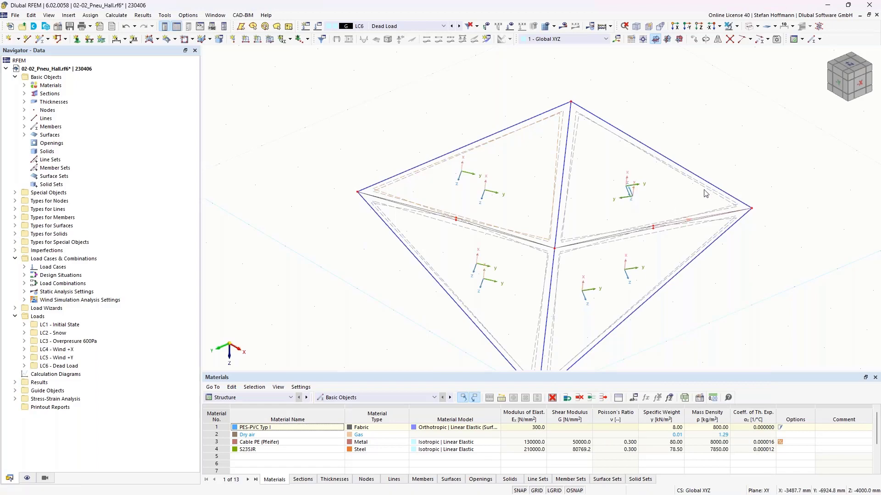
{"action": "double_click", "coordinate": [665, 164]}
{"action": "left_click", "coordinate": [249, 103]}
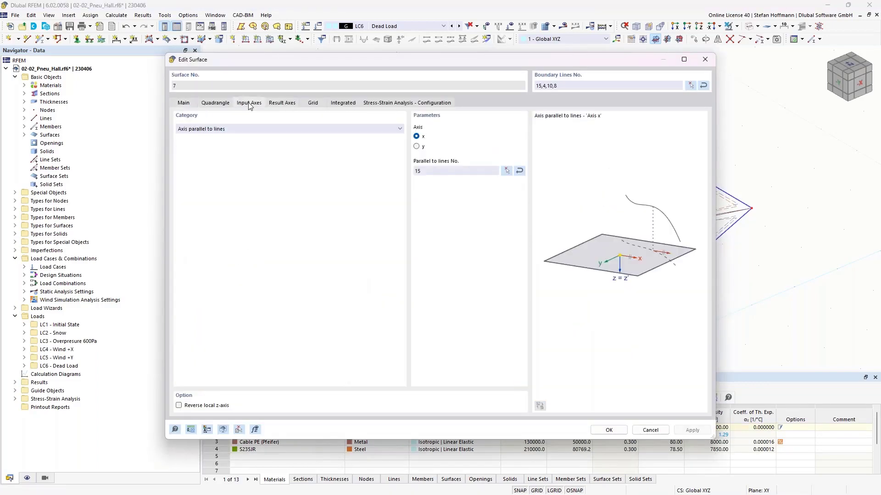
{"action": "key", "text": "Escape"}
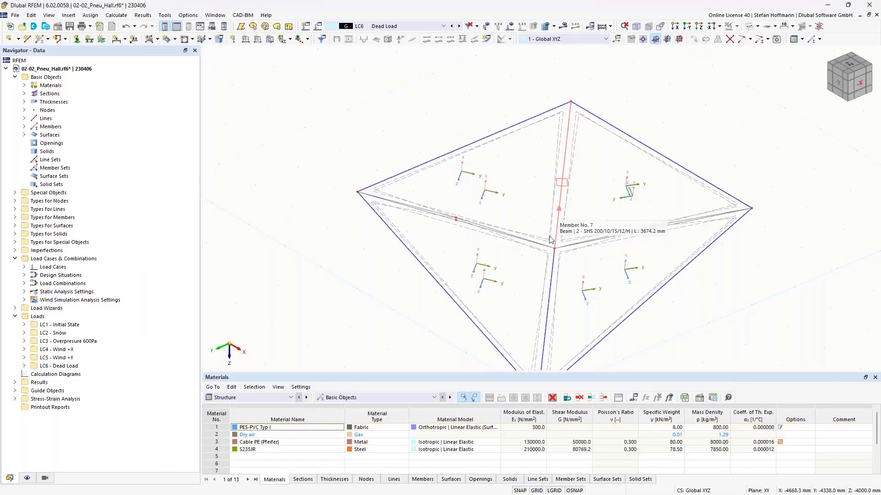
Turn off the local axis systems of the surfaces
{"action": "middle_click_drag", "start_coordinate": [558, 215], "coordinate": [569, 232], "text": "ctrl"}
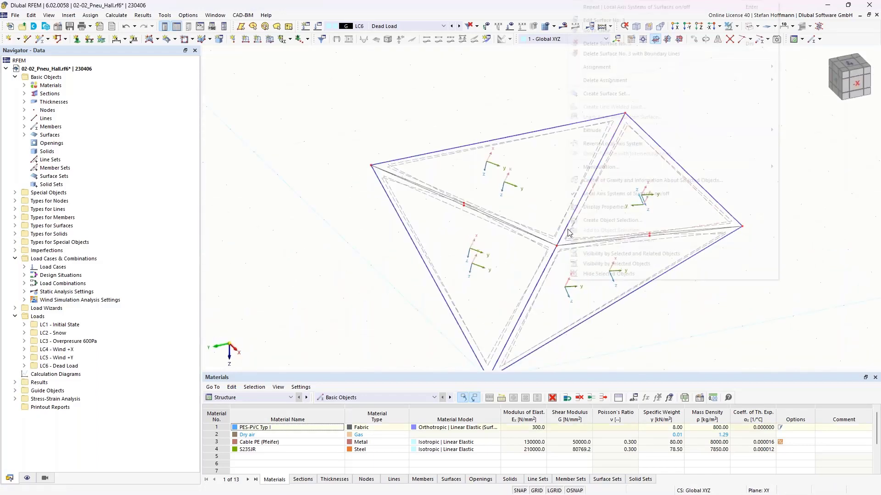
{"action": "right_click", "coordinate": [559, 234]}
{"action": "left_click", "coordinate": [601, 197]}
Create a continuous surface set from upper membrane surfaces 1 and 2 with the comment "Top"
{"action": "middle_click_drag", "start_coordinate": [601, 197], "coordinate": [472, 193], "text": "ctrl"}
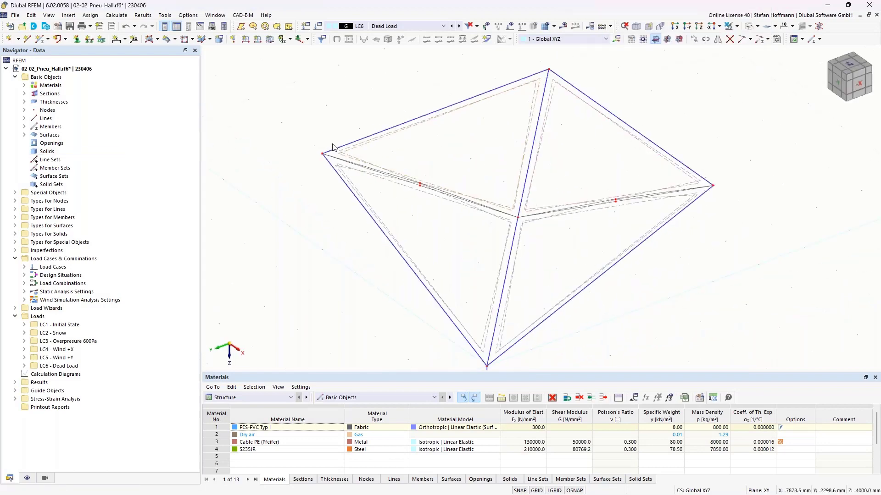
{"action": "scroll", "coordinate": [345, 158], "scroll_direction": "up", "scroll_amount": 3}
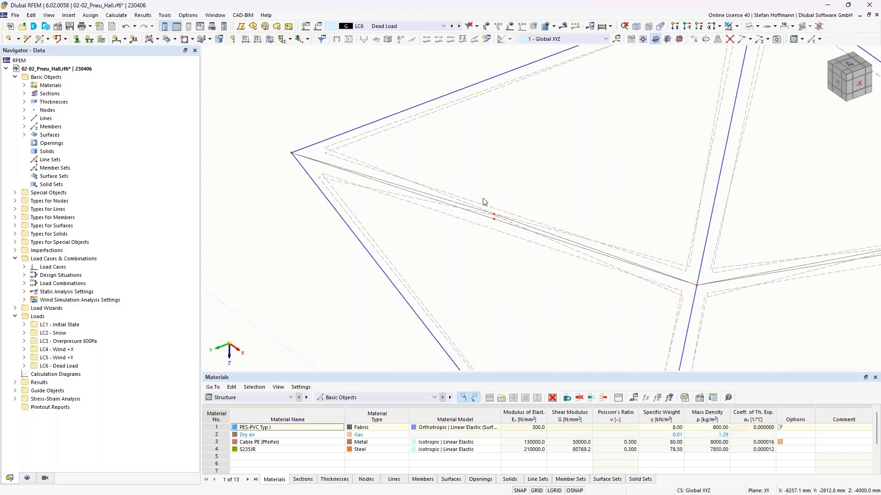
{"action": "scroll", "coordinate": [517, 227], "scroll_direction": "up", "scroll_amount": 3}
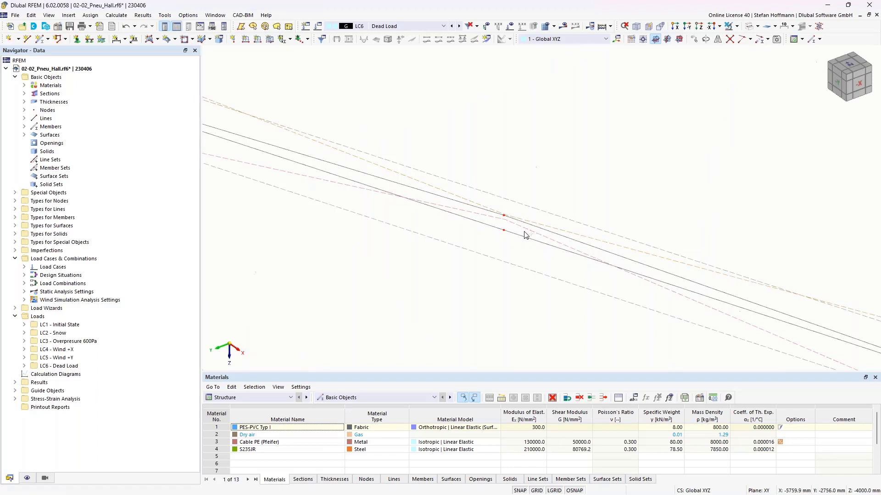
{"action": "scroll", "coordinate": [524, 231], "scroll_direction": "down", "scroll_amount": 3}
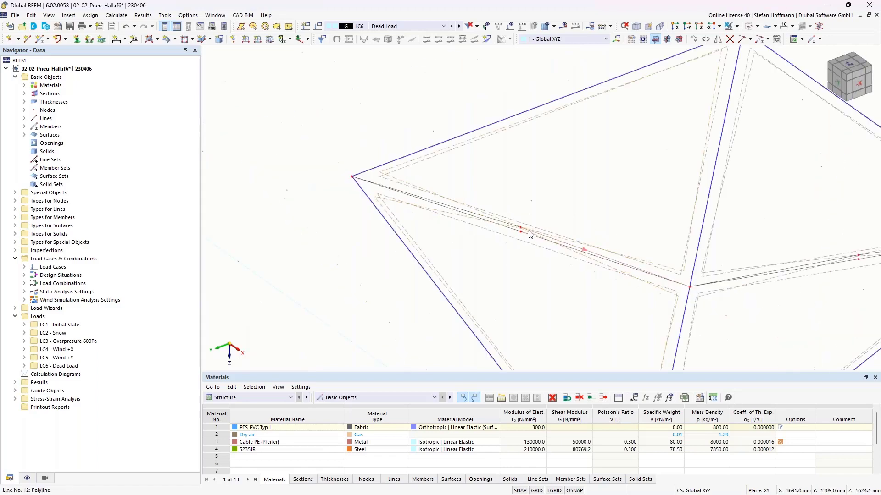
{"action": "right_click", "coordinate": [378, 199]}
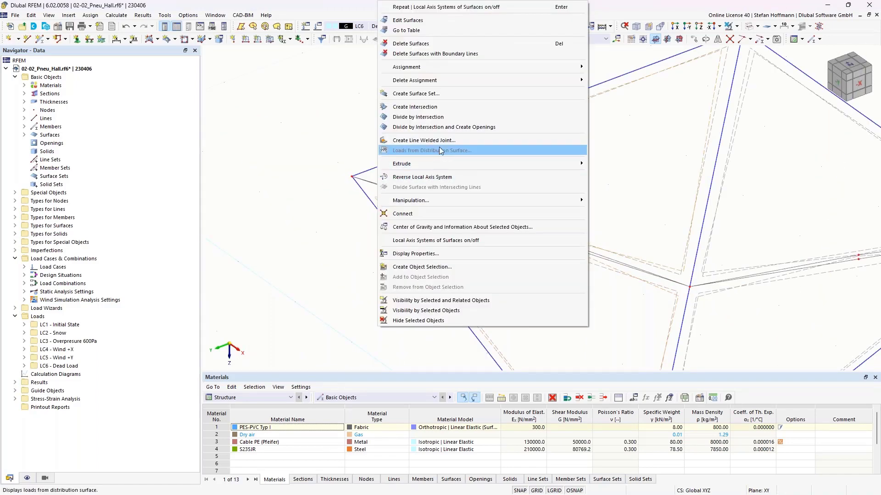
{"action": "left_click", "coordinate": [444, 96]}
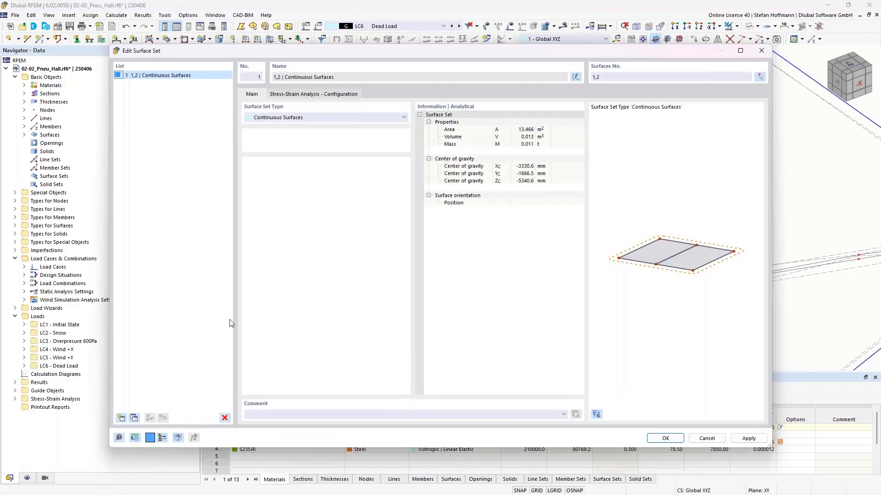
{"action": "left_click", "coordinate": [270, 415]}
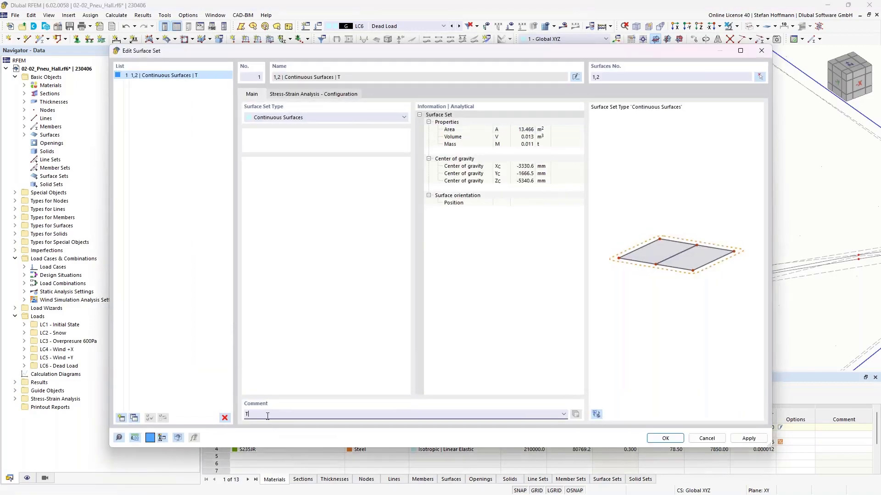
{"action": "left_click", "coordinate": [744, 439]}
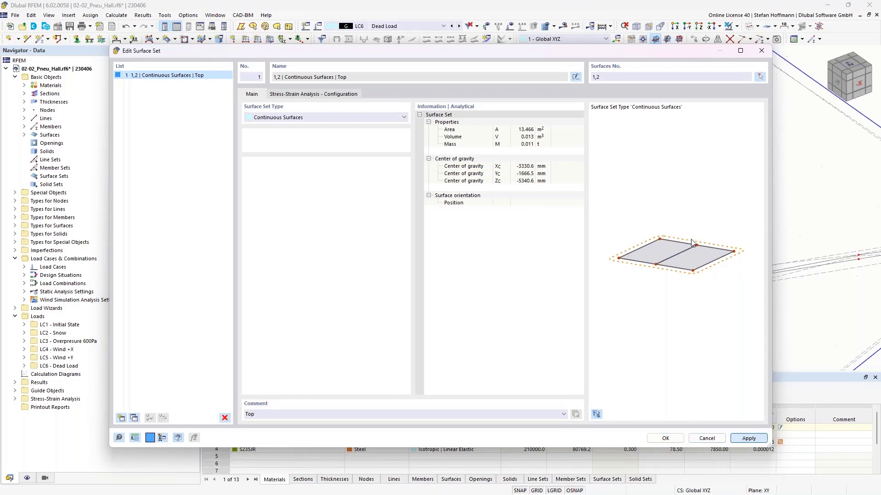
Add a second continuous surface set from lower membrane surfaces 5 and 6 with the comment "Bottom"
{"action": "left_click", "coordinate": [122, 417]}
{"action": "left_click", "coordinate": [760, 77]}
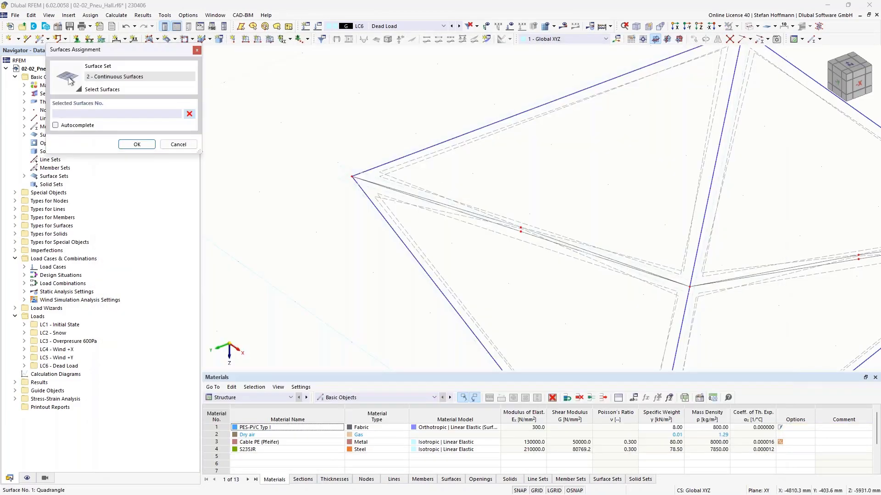
{"action": "left_click", "coordinate": [390, 184]}
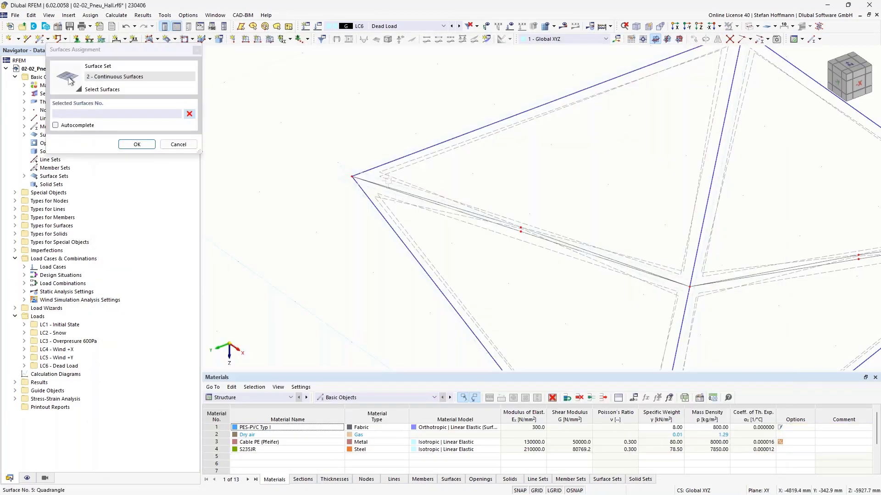
{"action": "left_click", "coordinate": [460, 221]}
{"action": "left_click", "coordinate": [136, 144]}
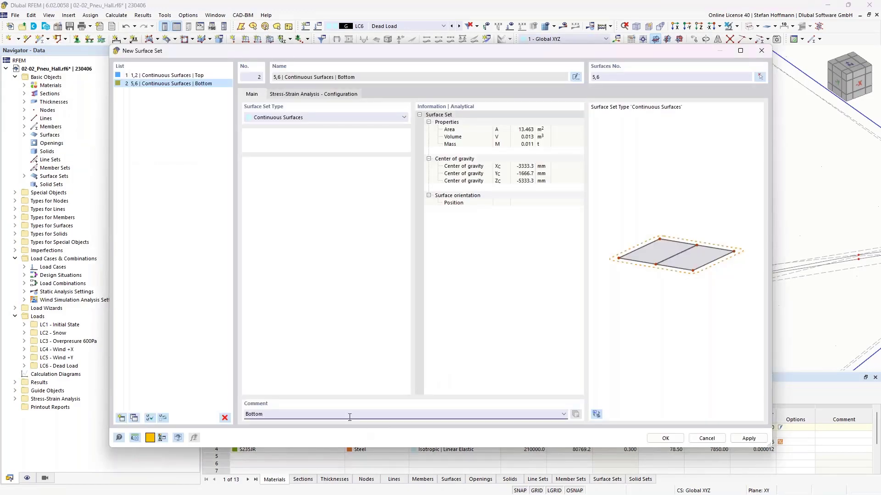
{"action": "left_click", "coordinate": [665, 438]}
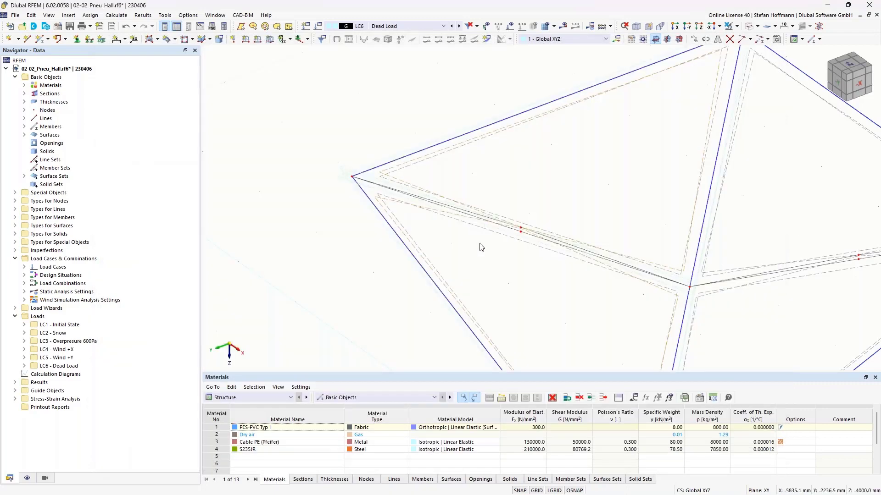
Start a new solid of type Gas with the material 2 - Dry air
{"action": "scroll", "coordinate": [487, 203], "scroll_direction": "down", "scroll_amount": 4}
{"action": "middle_click_drag", "start_coordinate": [477, 222], "coordinate": [532, 225], "text": "ctrl"}
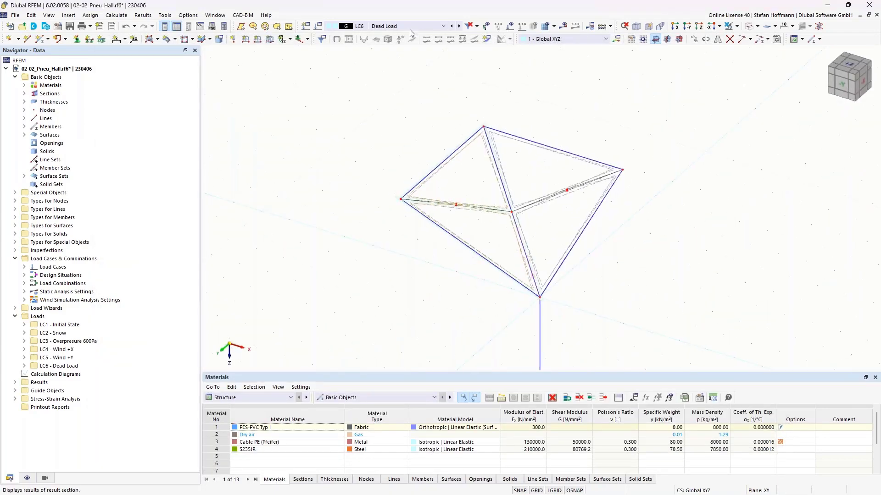
{"action": "right_click", "coordinate": [58, 153]}
{"action": "left_click", "coordinate": [82, 165]}
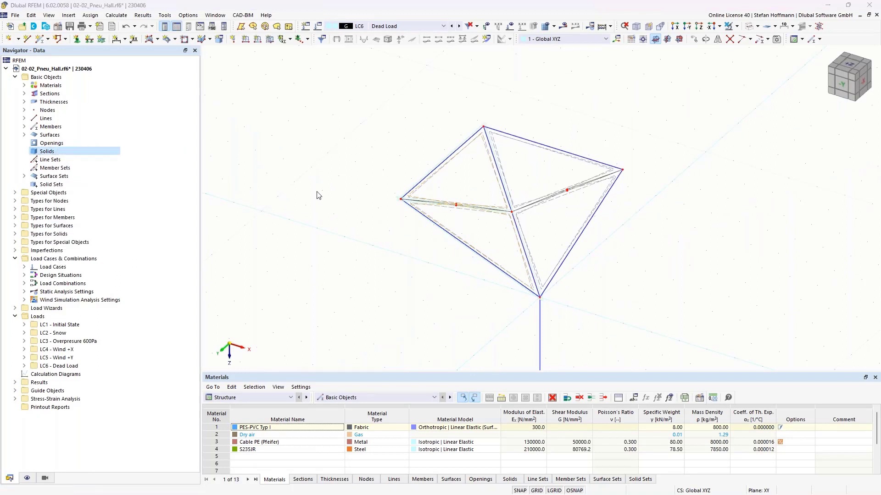
{"action": "left_click", "coordinate": [247, 127]}
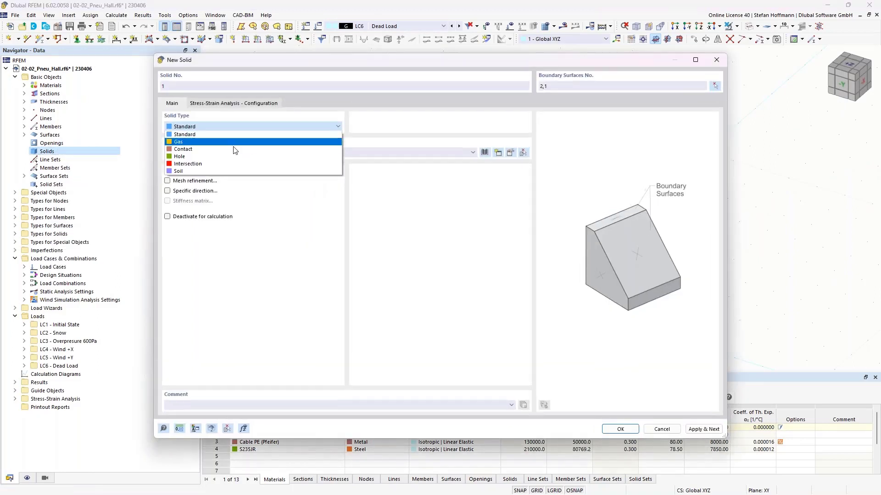
{"action": "left_click", "coordinate": [204, 142]}
{"action": "left_click", "coordinate": [205, 153]}
{"action": "left_click", "coordinate": [200, 164]}
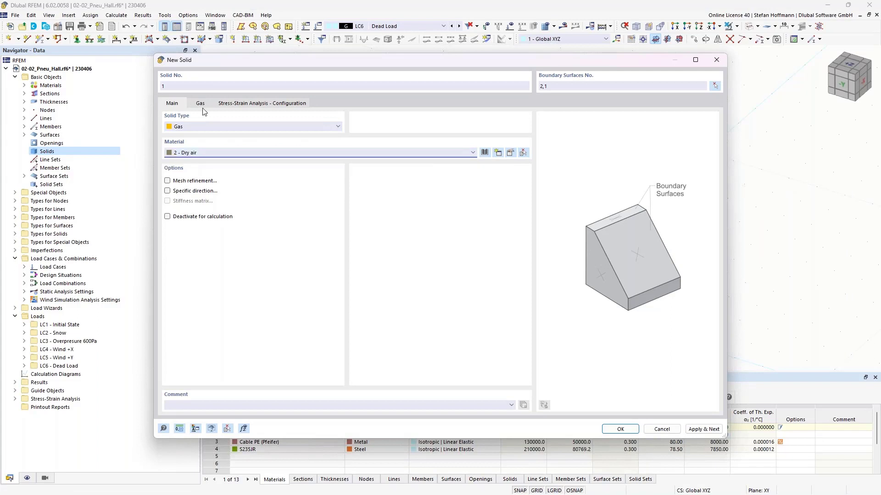
Keep the gas properties of 1.00 bar and 23.0 °C and bound the first gas solid by surfaces 1, 2, 5 and 6
{"action": "left_click", "coordinate": [217, 104]}
{"action": "left_click", "coordinate": [200, 103]}
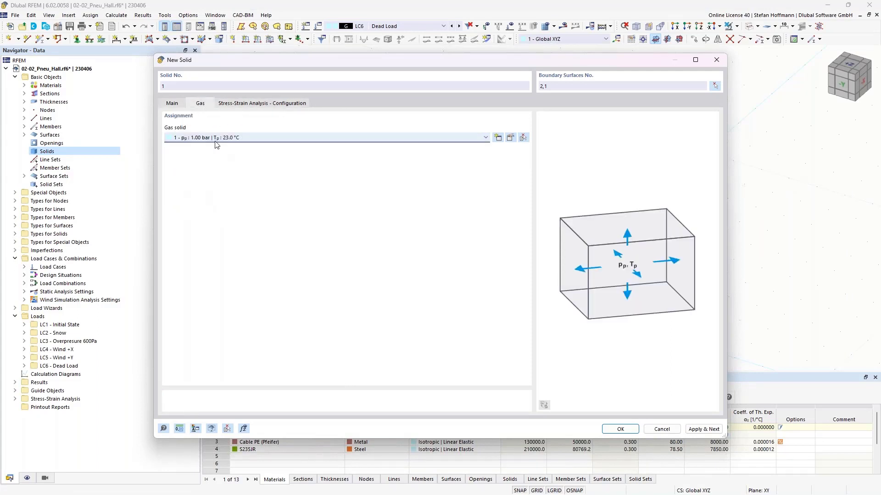
{"action": "left_click", "coordinate": [714, 86]}
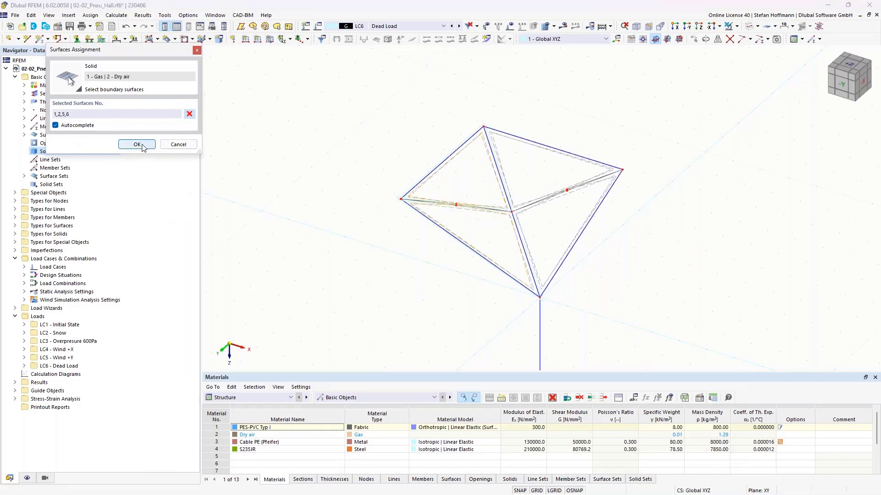
{"action": "left_click", "coordinate": [137, 144]}
{"action": "left_click", "coordinate": [620, 431]}
Start a second solid of type Gas, also with the material 2 - Dry air
{"action": "middle_click_drag", "start_coordinate": [535, 223], "coordinate": [479, 230], "text": "ctrl"}
{"action": "right_click", "coordinate": [47, 153]}
{"action": "left_click", "coordinate": [77, 162]}
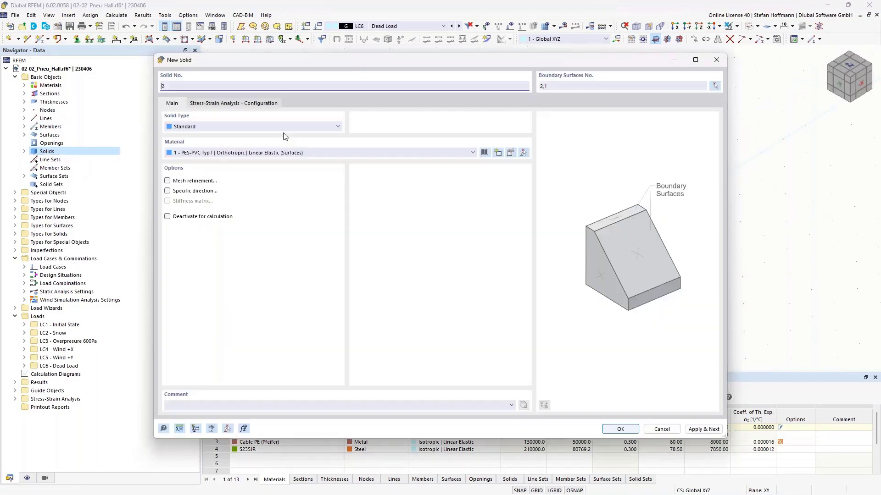
{"action": "left_click", "coordinate": [276, 127]}
{"action": "left_click", "coordinate": [183, 139]}
{"action": "left_click", "coordinate": [194, 152]}
{"action": "left_click", "coordinate": [194, 169]}
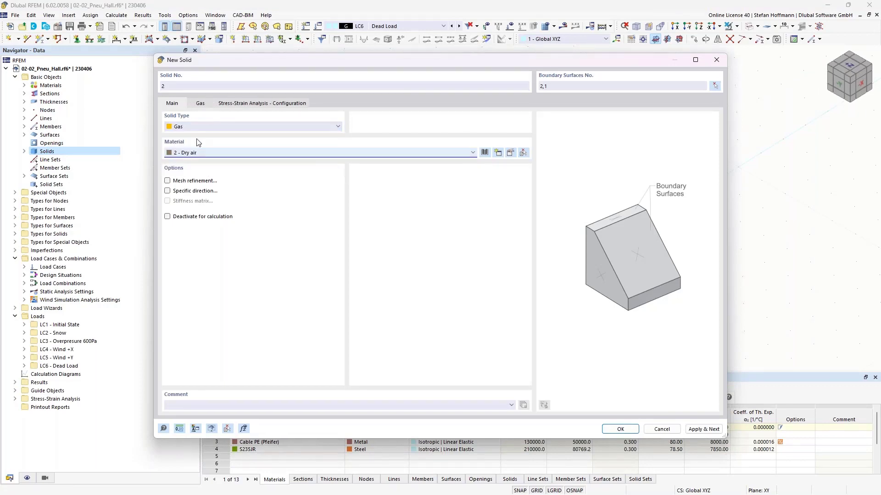
Keep 1.00 bar and 23.0 °C for the second gas solid and bound it by surfaces 3, 4, 7 and 8
{"action": "left_click", "coordinate": [210, 105]}
{"action": "left_click", "coordinate": [715, 86]}
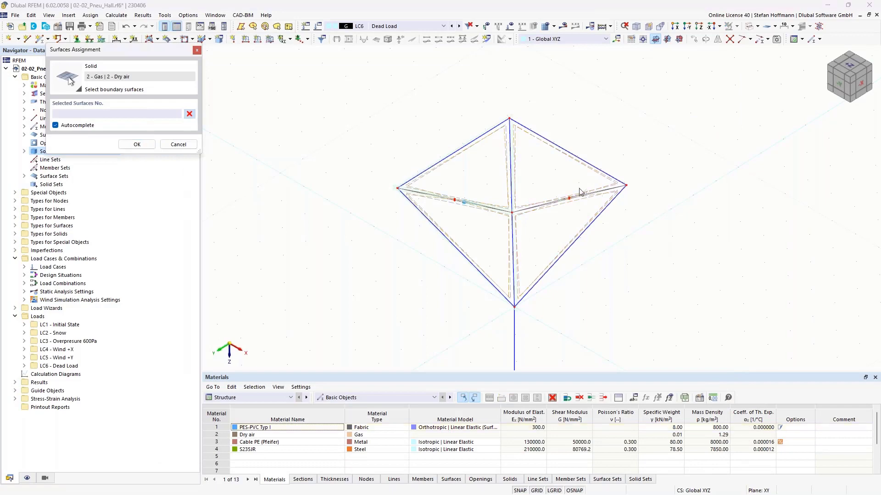
{"action": "left_click", "coordinate": [136, 145]}
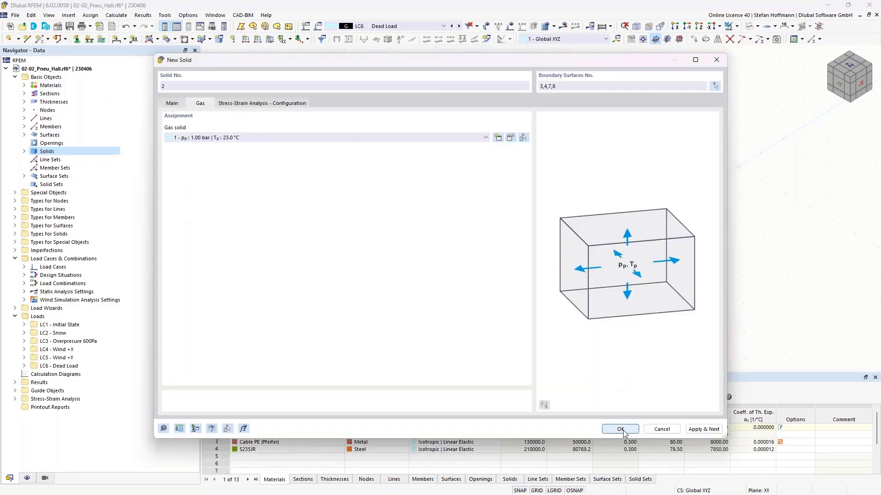
{"action": "left_click", "coordinate": [618, 427]}
Review the model's base data, including the active add-ons and the standards for combinations and load wizards
{"action": "middle_click_drag", "start_coordinate": [569, 207], "coordinate": [528, 207], "text": "ctrl"}
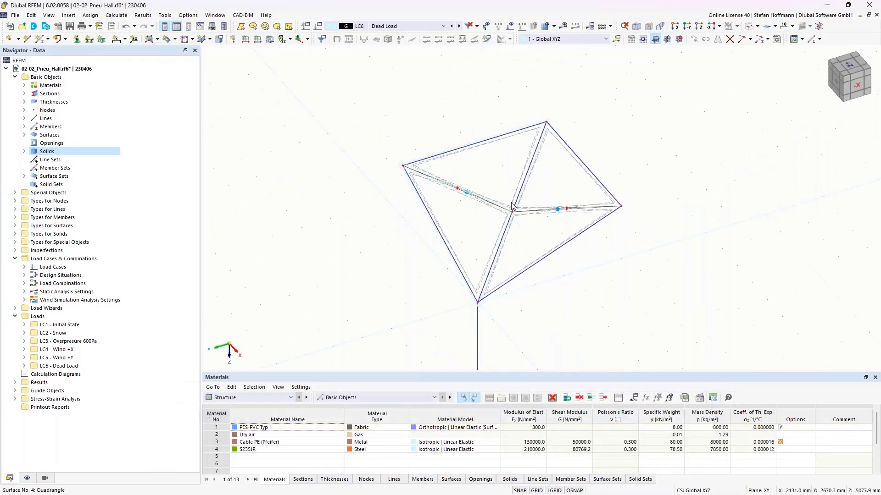
{"action": "right_click", "coordinate": [83, 69]}
{"action": "left_click", "coordinate": [105, 75]}
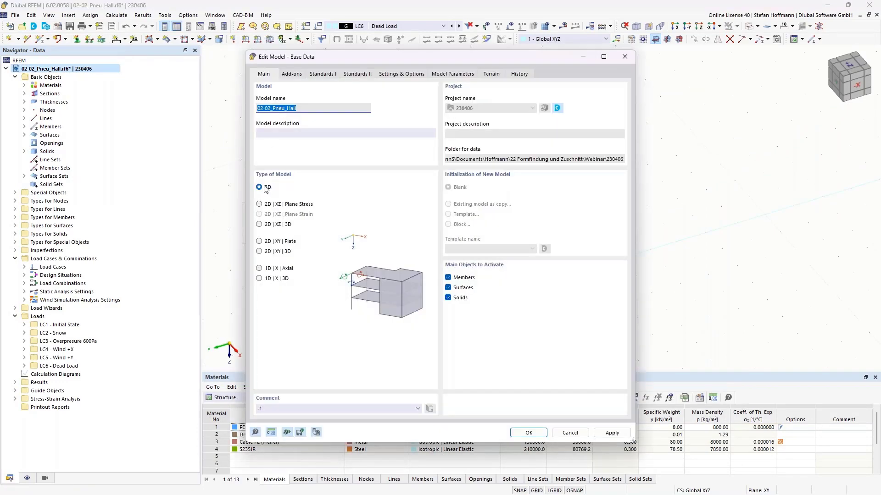
{"action": "left_click", "coordinate": [301, 74]}
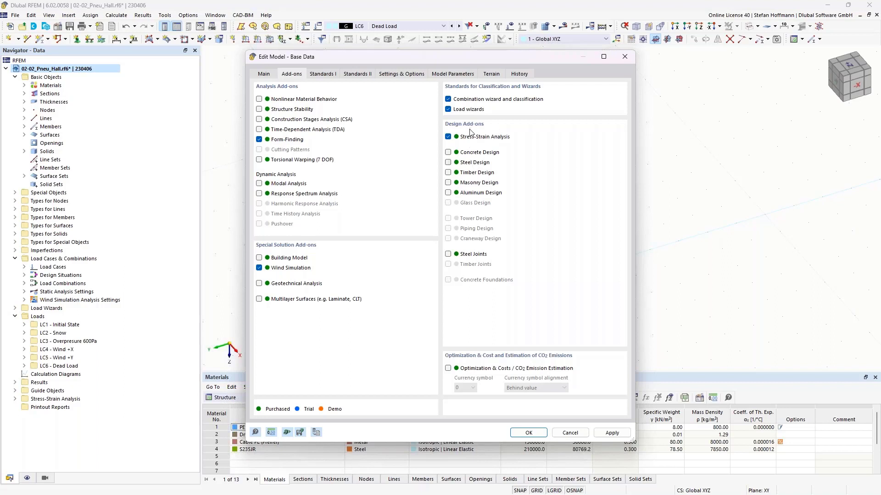
{"action": "left_click", "coordinate": [317, 74]}
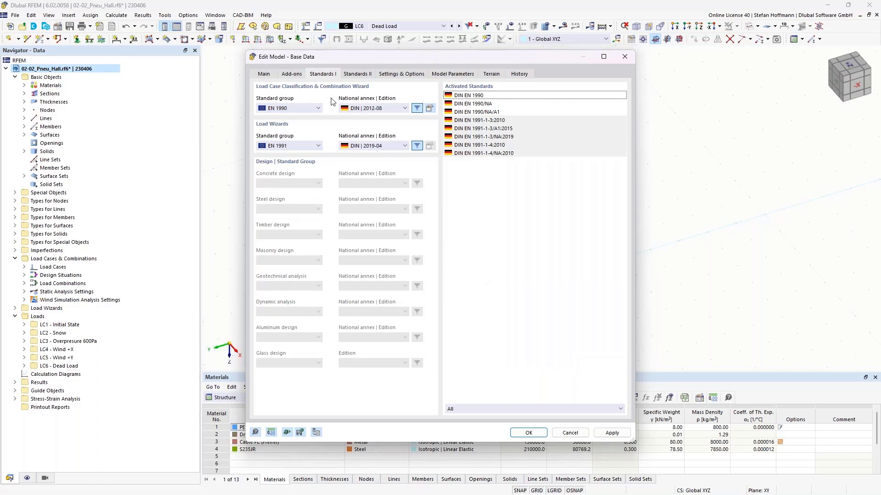
{"action": "left_click", "coordinate": [528, 434]}
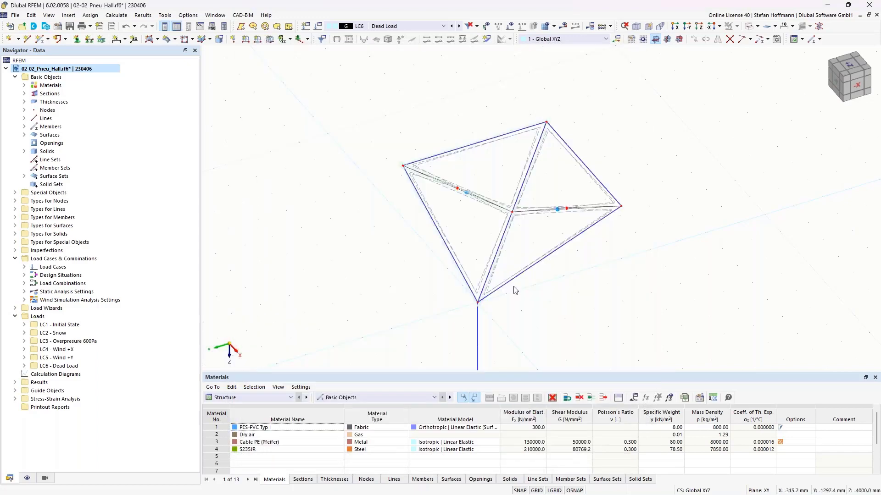
Make LC1 Initial State the active load case and check its static analysis settings and action category
{"action": "middle_click_drag", "start_coordinate": [524, 289], "coordinate": [457, 173], "text": "ctrl"}
{"action": "scroll", "coordinate": [590, 266], "scroll_direction": "down", "scroll_amount": 3}
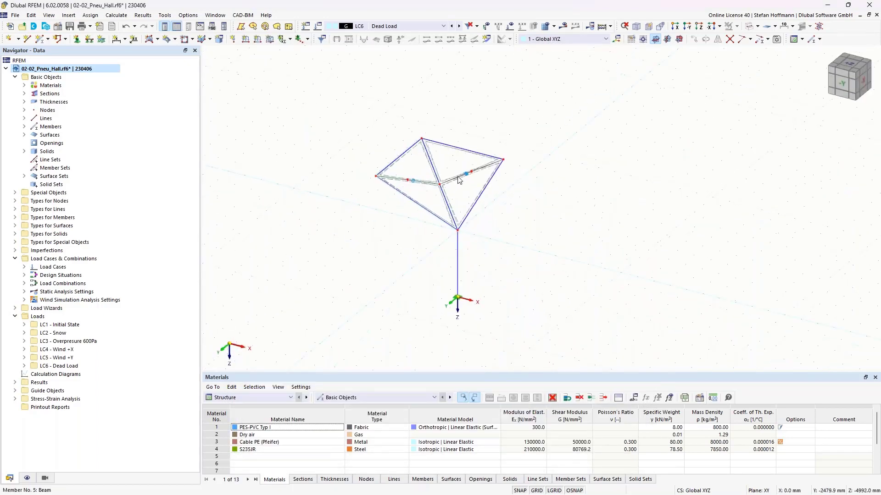
{"action": "scroll", "coordinate": [458, 173], "scroll_direction": "up", "scroll_amount": 3}
{"action": "left_click", "coordinate": [395, 26]}
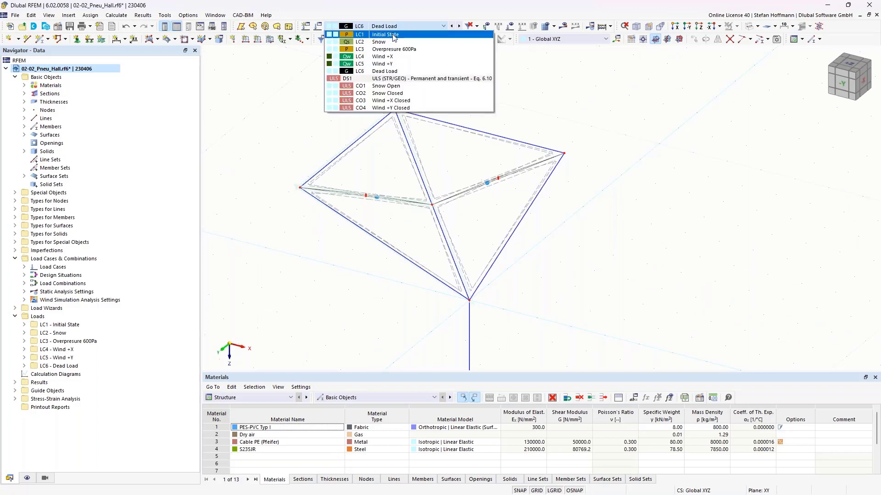
{"action": "left_click", "coordinate": [331, 31]}
{"action": "left_click", "coordinate": [319, 26]}
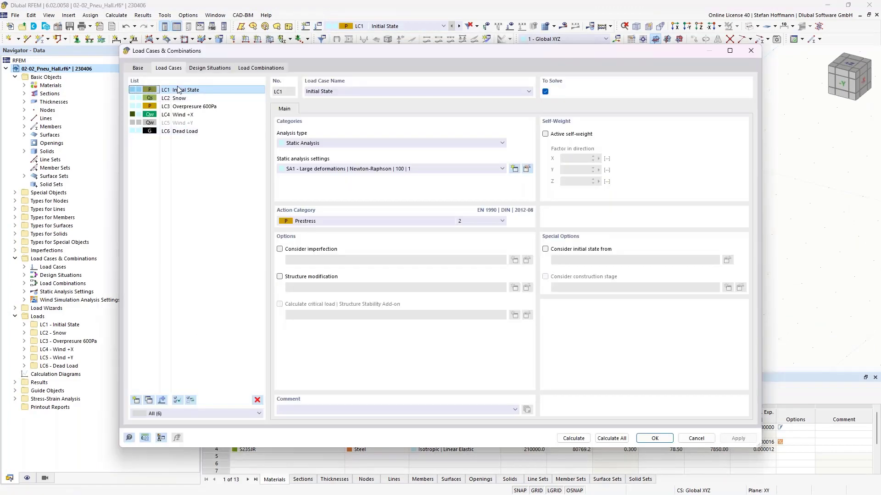
{"action": "key", "text": "Escape"}
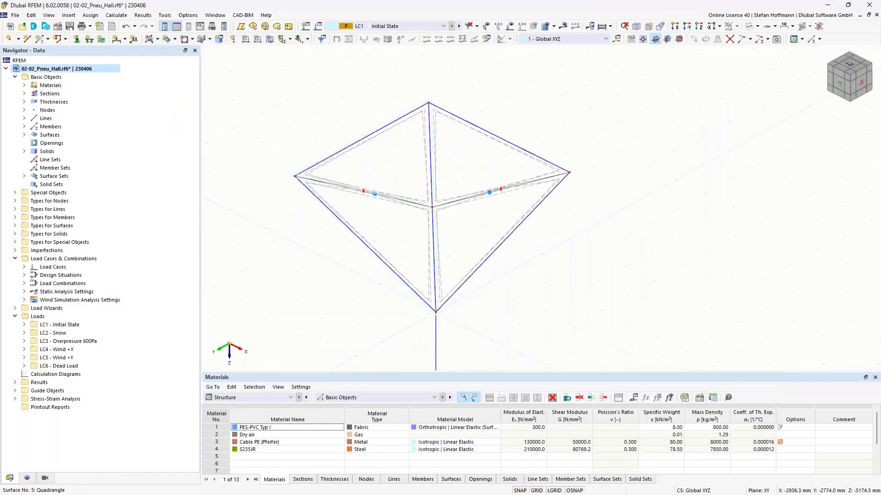
Apply a gas solid load in LC1 to solids 1 and 2 with a resulting overpressure of 300 Pa
{"action": "left_click", "coordinate": [289, 42]}
{"action": "left_click", "coordinate": [383, 151]}
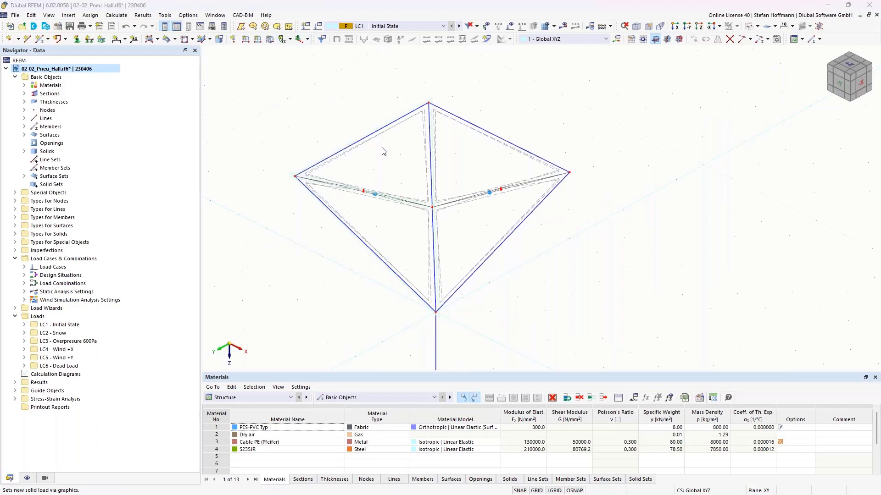
{"action": "left_click", "coordinate": [247, 165]}
{"action": "left_click", "coordinate": [236, 206]}
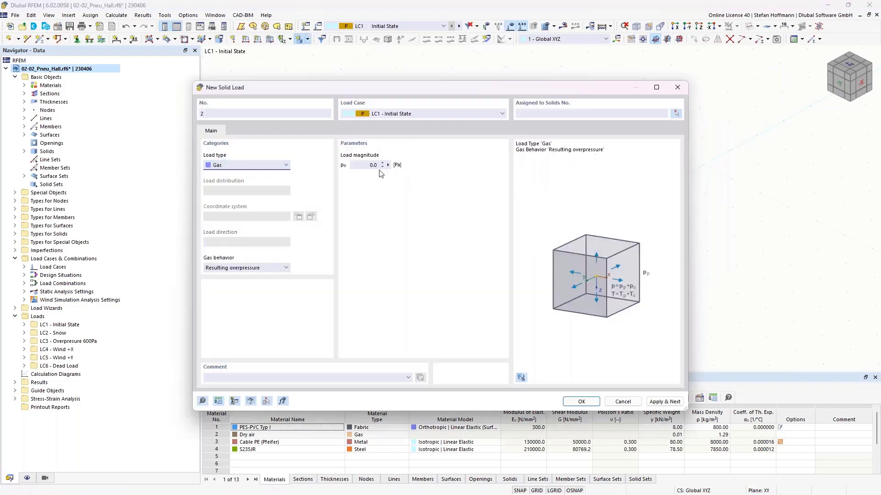
{"action": "left_click", "coordinate": [379, 162]}
{"action": "left_click", "coordinate": [647, 114]}
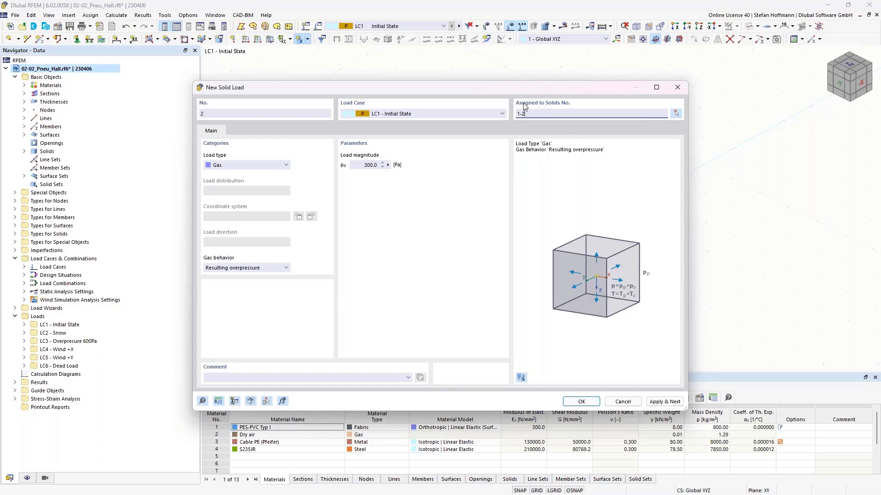
{"action": "left_click", "coordinate": [597, 400]}
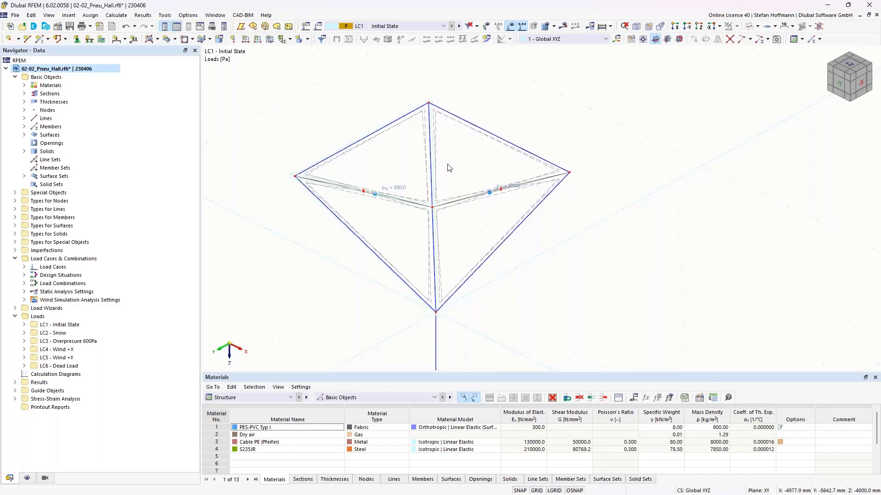
Create a continuous surface set from surfaces 3 and 4 with the comment "top"
{"action": "scroll", "coordinate": [450, 171], "scroll_direction": "up", "scroll_amount": 8}
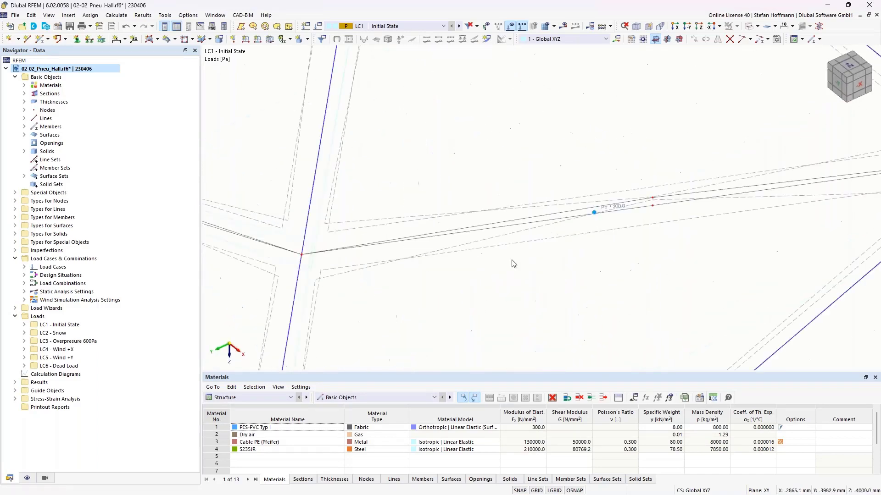
{"action": "middle_click_drag", "start_coordinate": [500, 255], "coordinate": [502, 190]}
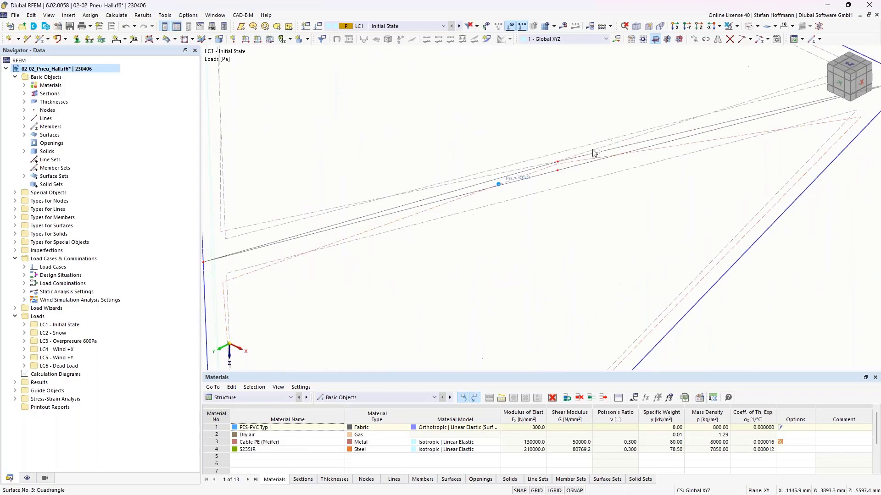
{"action": "middle_click_drag", "start_coordinate": [688, 150], "coordinate": [804, 144]}
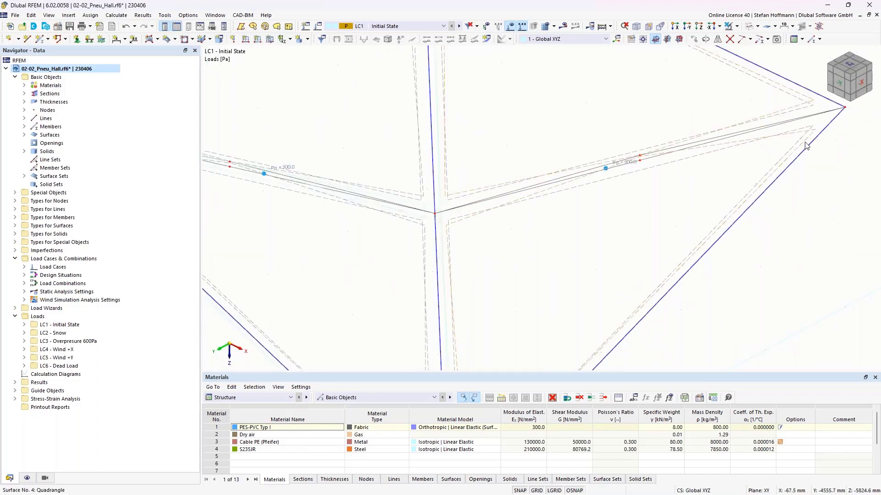
{"action": "right_click", "coordinate": [806, 146]}
{"action": "left_click", "coordinate": [743, 245]}
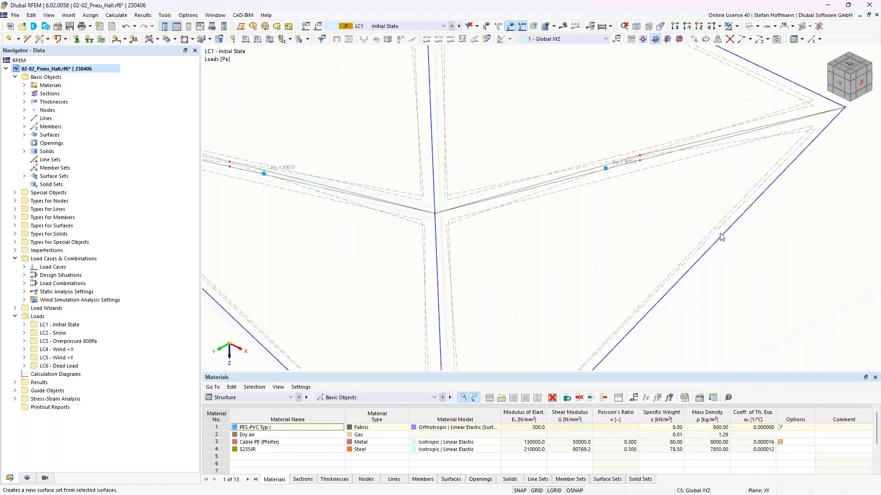
{"action": "left_click", "coordinate": [247, 417]}
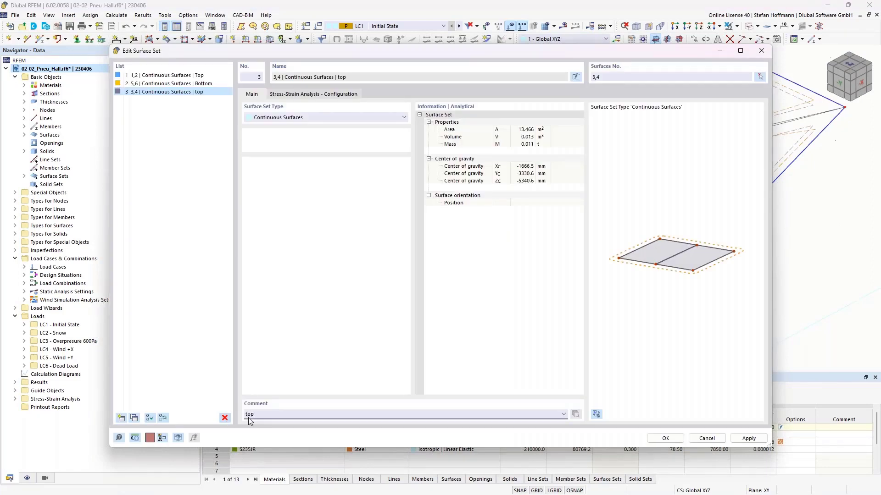
Add another continuous surface set made of surfaces 7 and 8
{"action": "left_click", "coordinate": [122, 417]}
{"action": "left_click", "coordinate": [760, 77]}
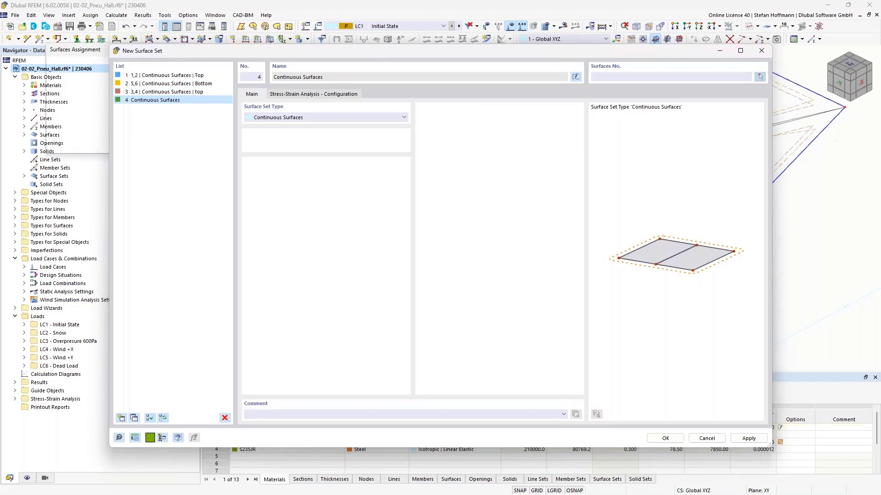
{"action": "left_click", "coordinate": [805, 109]}
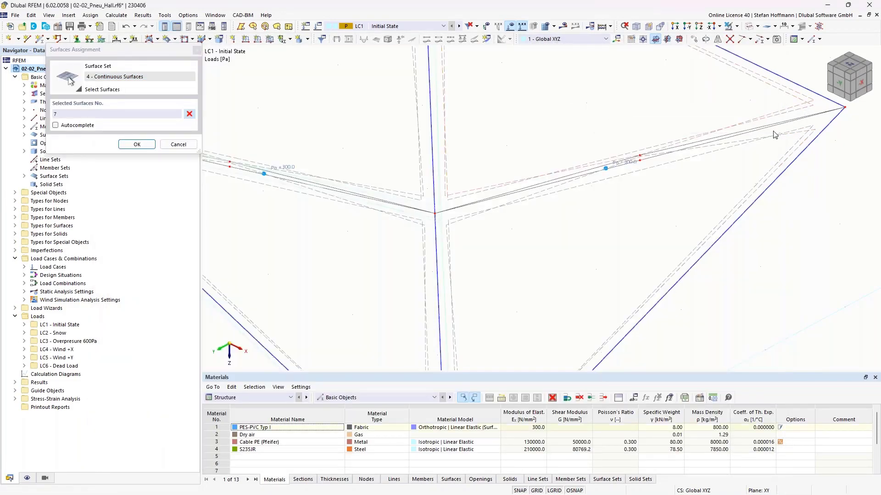
{"action": "left_click", "coordinate": [773, 138]}
{"action": "left_click", "coordinate": [137, 144]}
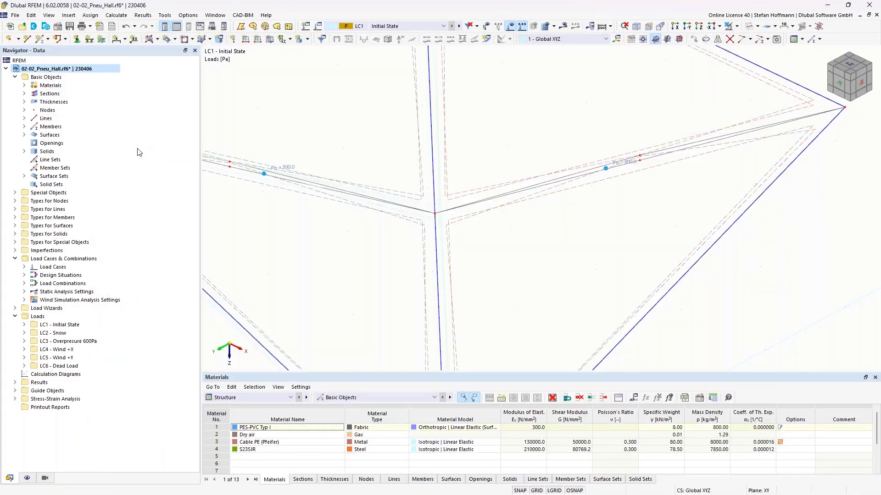
{"action": "key", "text": "Return"}
Give the surface set of surfaces 7 and 8 the comment "bottom"
{"action": "scroll", "coordinate": [311, 119], "scroll_direction": "down", "scroll_amount": 2}
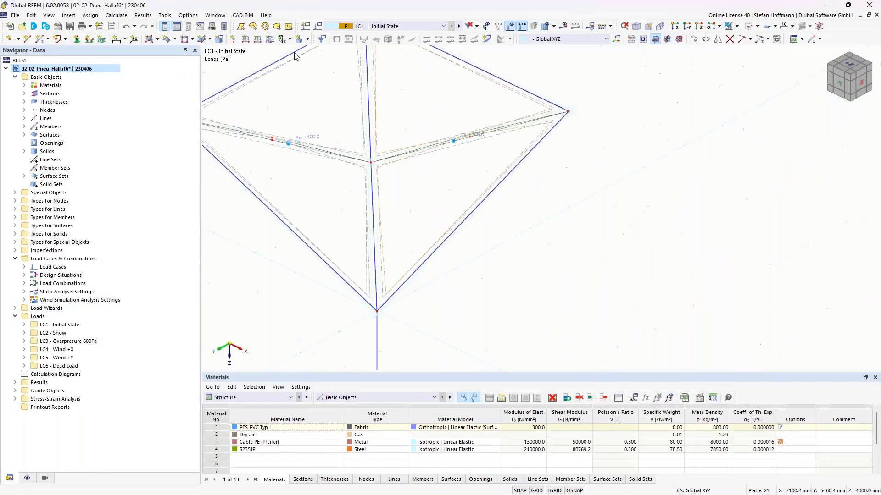
{"action": "scroll", "coordinate": [293, 83], "scroll_direction": "down", "scroll_amount": 1}
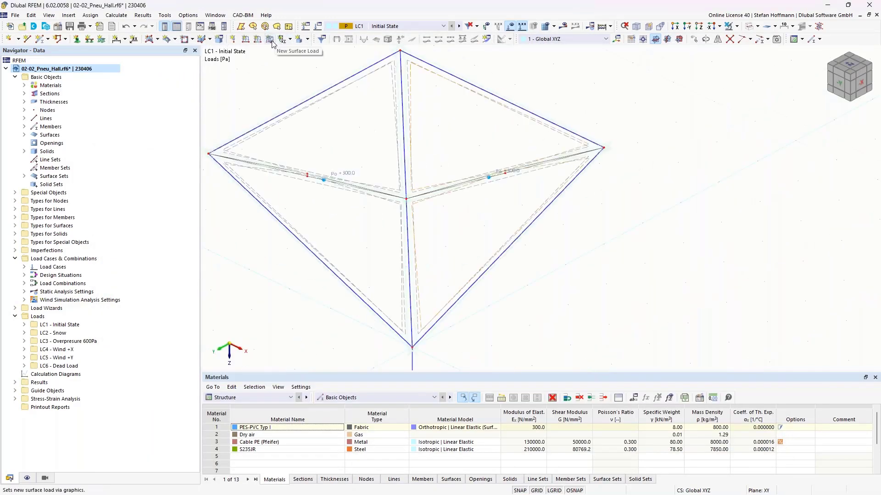
{"action": "left_click", "coordinate": [25, 176]}
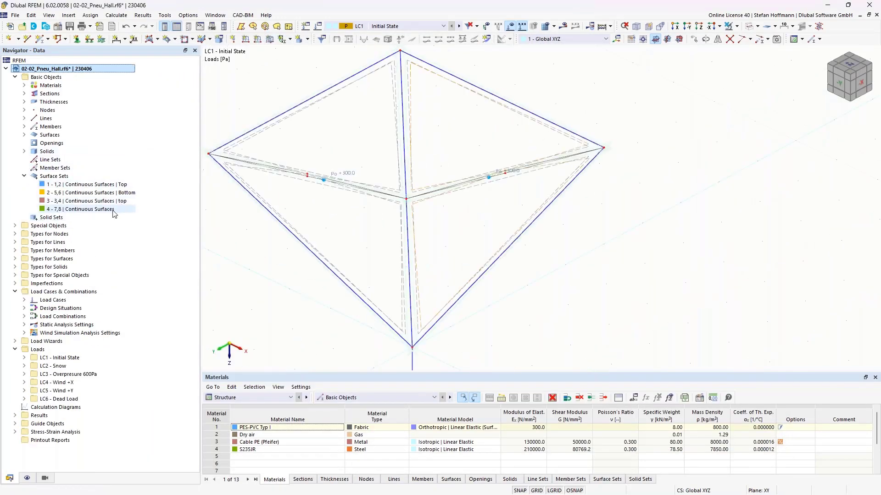
{"action": "double_click", "coordinate": [83, 209]}
{"action": "left_click", "coordinate": [406, 415]}
{"action": "type", "text": "bottom"}
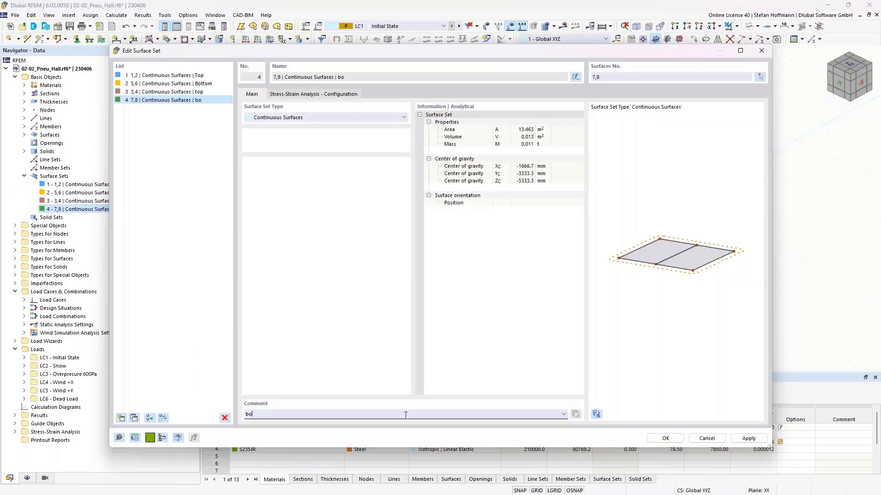
{"action": "left_click", "coordinate": [671, 438]}
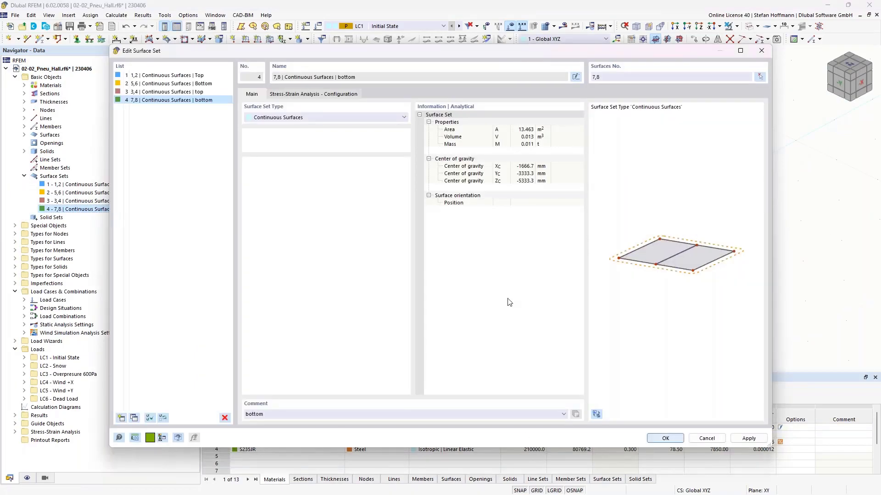
Apply a form-finding load in LC1 to surface sets 1 and 3 with forces of 4 kN/m along x and y
{"action": "left_click", "coordinate": [308, 40]}
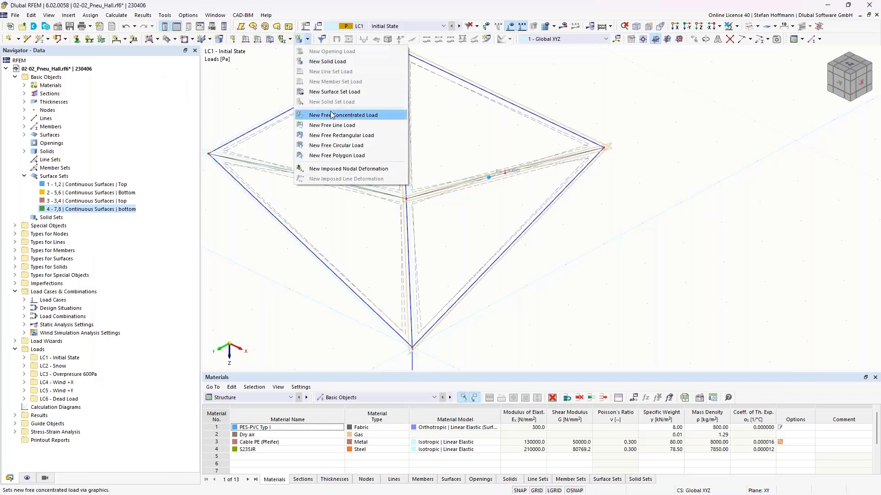
{"action": "left_click", "coordinate": [338, 93]}
{"action": "left_click", "coordinate": [346, 77]}
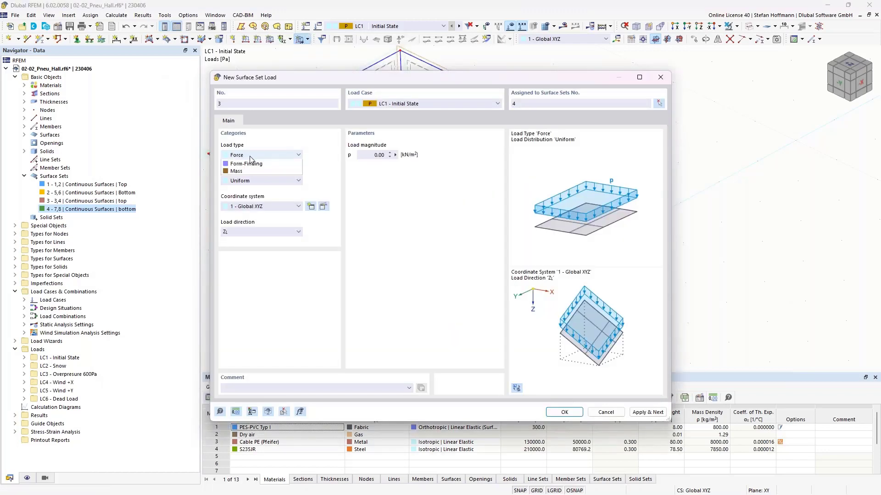
{"action": "left_click", "coordinate": [261, 155]}
{"action": "left_click", "coordinate": [247, 205]}
{"action": "left_click", "coordinate": [377, 206]}
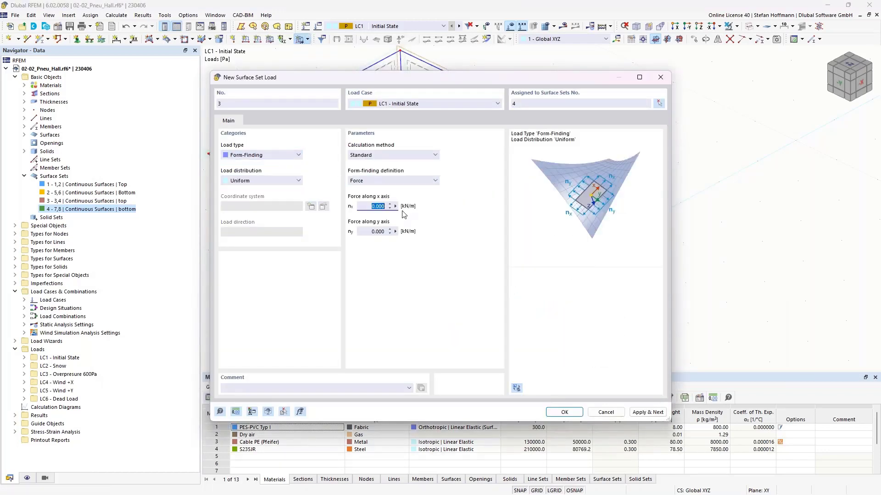
{"action": "type", "text": "4"}
{"action": "left_click", "coordinate": [375, 231]}
{"action": "type", "text": "4"}
{"action": "left_click", "coordinate": [524, 103]}
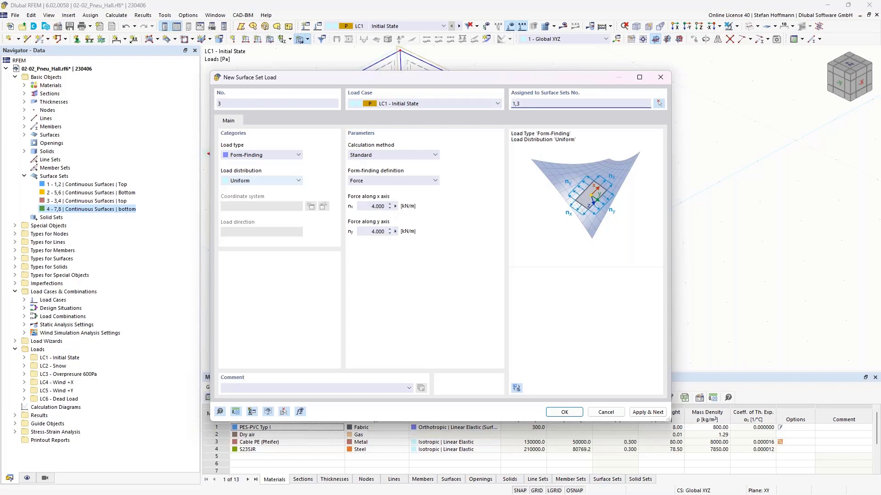
{"action": "left_click", "coordinate": [567, 408]}
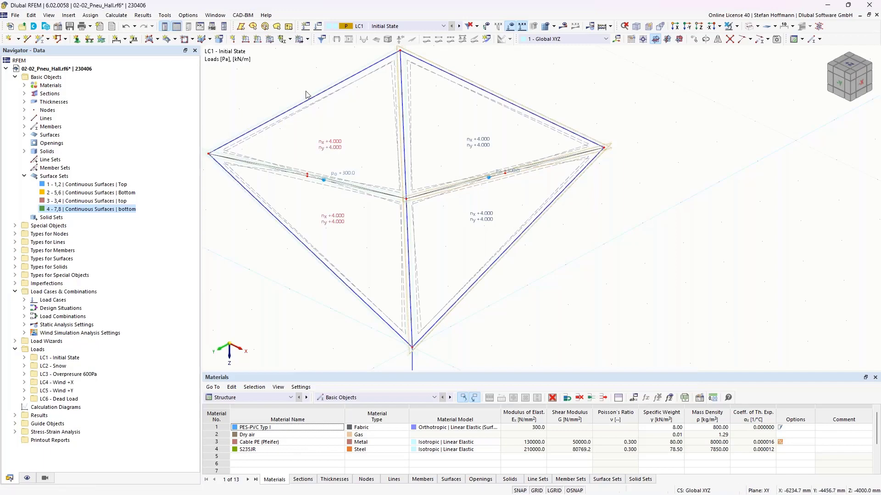
Apply a form-finding load in LC1 to the bottom surface sets of both cushions with forces of 2 kN/m along x and y
{"action": "left_click", "coordinate": [299, 39]}
{"action": "left_click", "coordinate": [294, 155]}
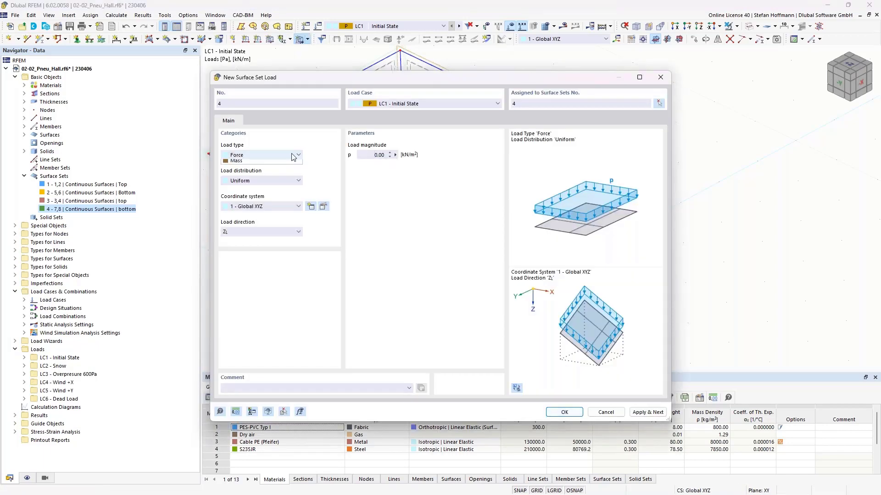
{"action": "left_click", "coordinate": [259, 200]}
{"action": "double_click", "coordinate": [378, 206]}
{"action": "type", "text": "2"}
{"action": "key", "text": "Tab"}
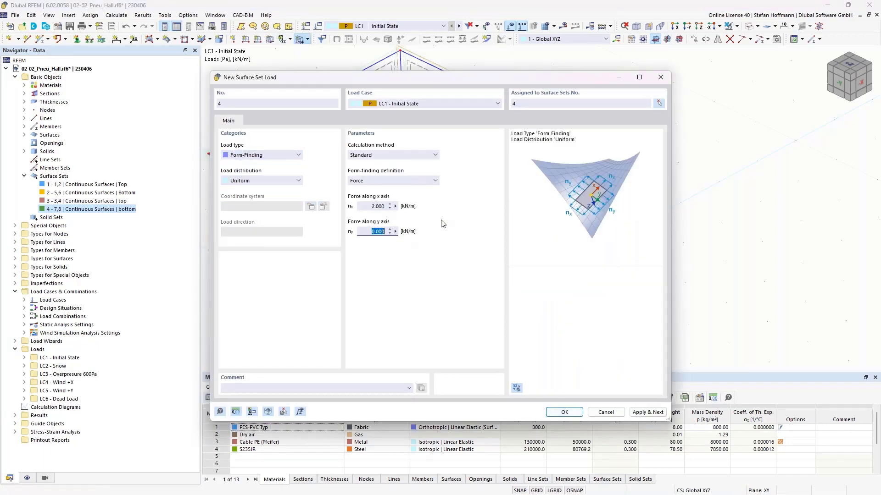
{"action": "type", "text": "2"}
{"action": "key", "text": "Tab"}
{"action": "left_click", "coordinate": [569, 414]}
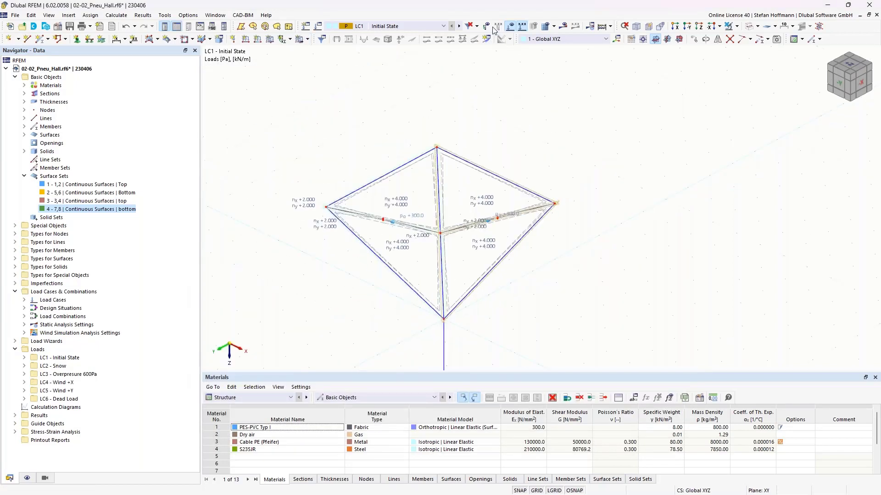
Apply a uniform surface set load of 0.50 kN/m² in LC2 Snow over both cushions, in the projected global direction ZP
{"action": "left_click", "coordinate": [458, 27]}
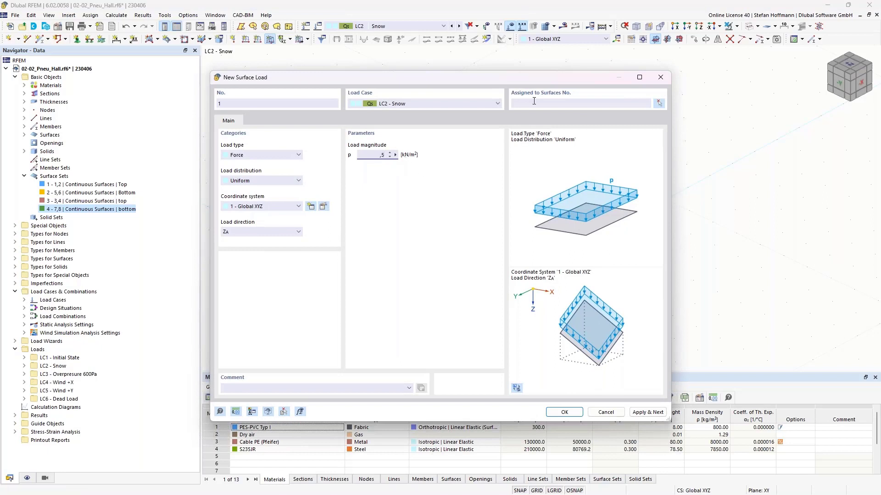
{"action": "key", "text": "Escape"}
{"action": "left_click", "coordinate": [308, 40]}
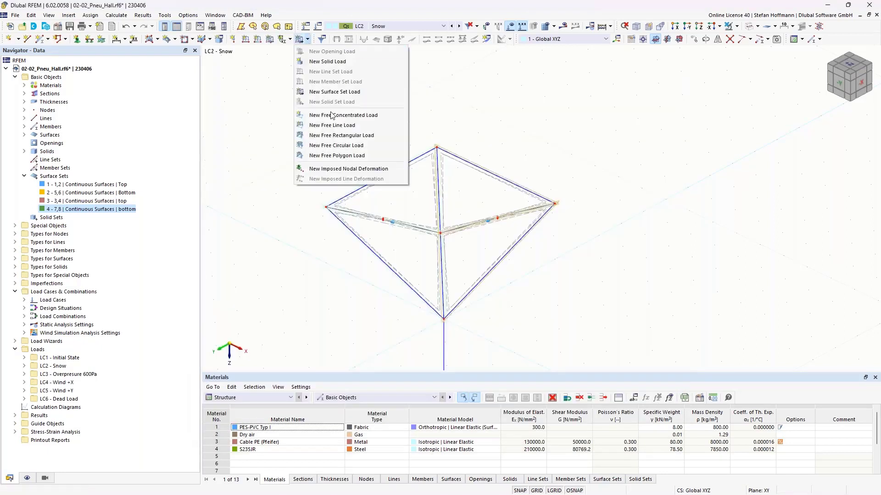
{"action": "left_click", "coordinate": [339, 93]}
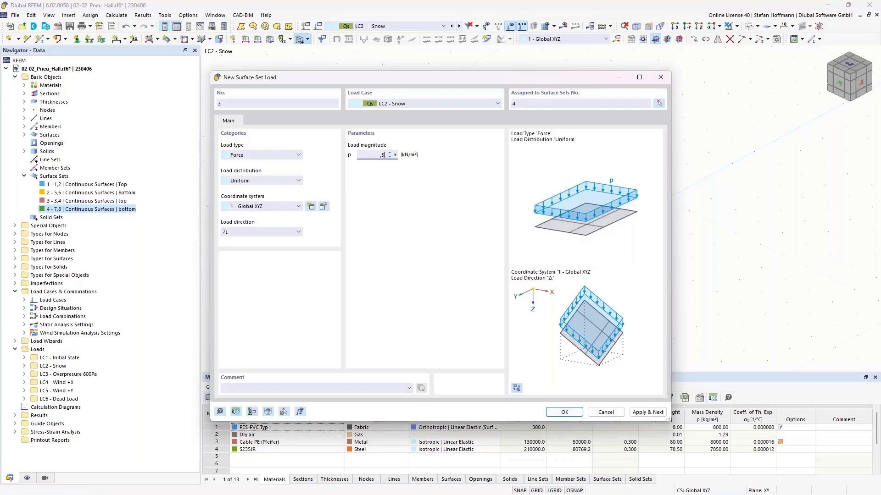
{"action": "left_click", "coordinate": [242, 236]}
{"action": "left_click", "coordinate": [252, 277]}
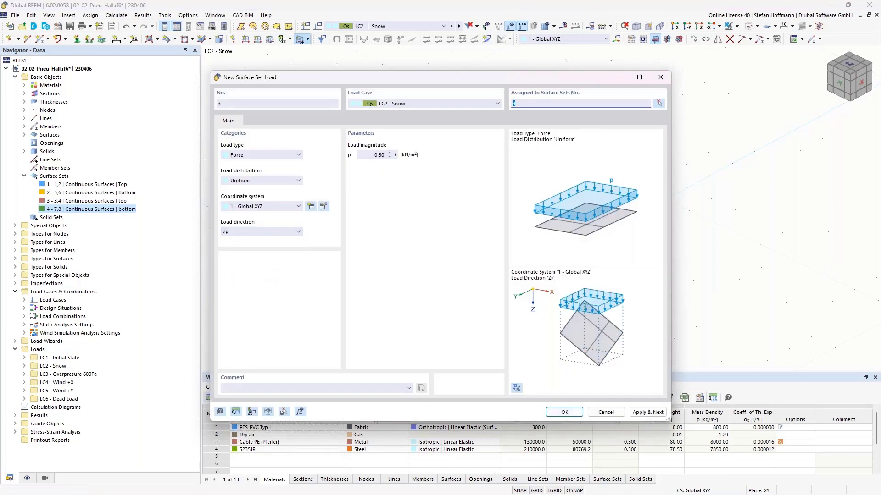
{"action": "left_click", "coordinate": [574, 413]}
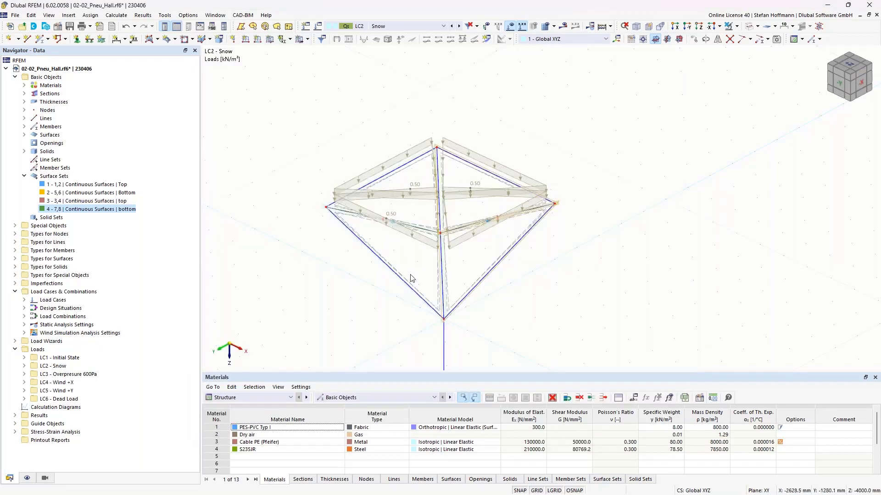
Apply a gas solid load in LC3 Overpresure 600Pa to solids 1 and 2 with a resulting overpressure of 600 Pa
{"action": "left_click", "coordinate": [380, 26]}
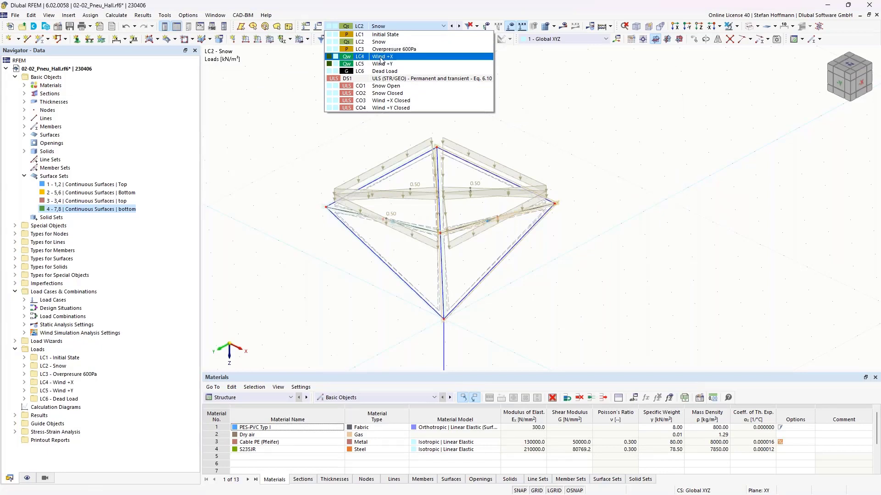
{"action": "left_click", "coordinate": [382, 49]}
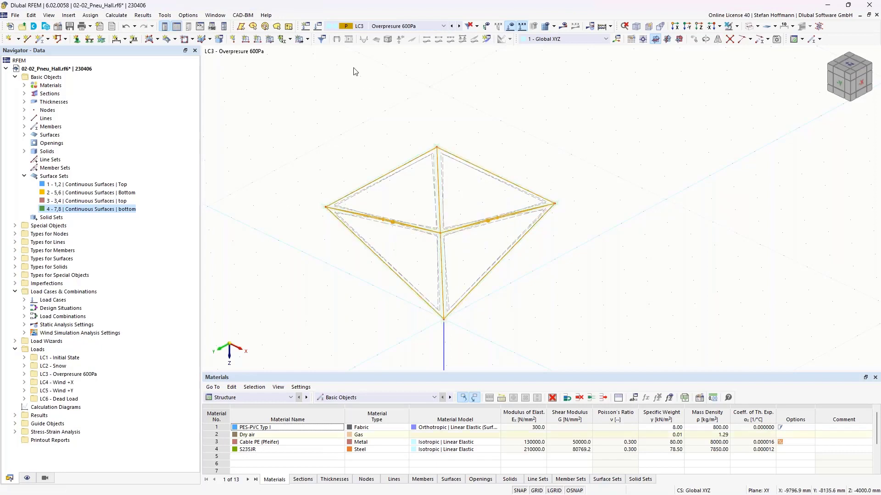
{"action": "left_click", "coordinate": [306, 39]}
{"action": "left_click", "coordinate": [327, 61]}
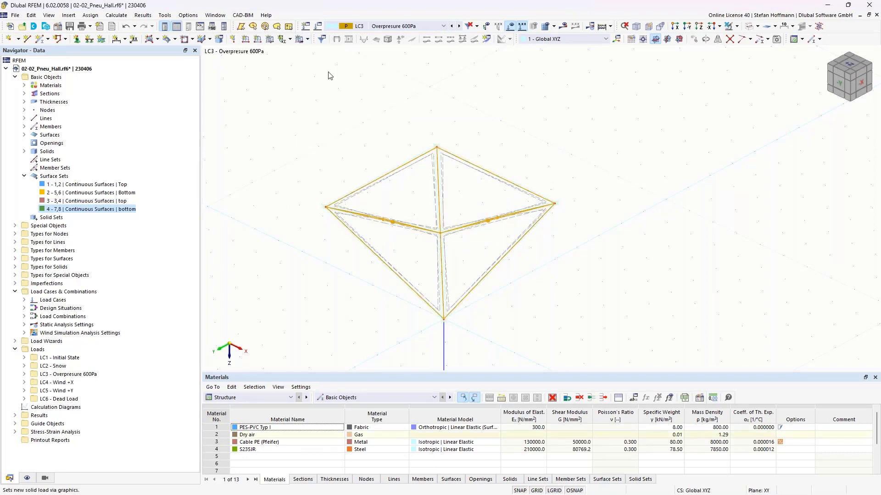
{"action": "left_click", "coordinate": [266, 166]}
{"action": "left_click", "coordinate": [235, 209]}
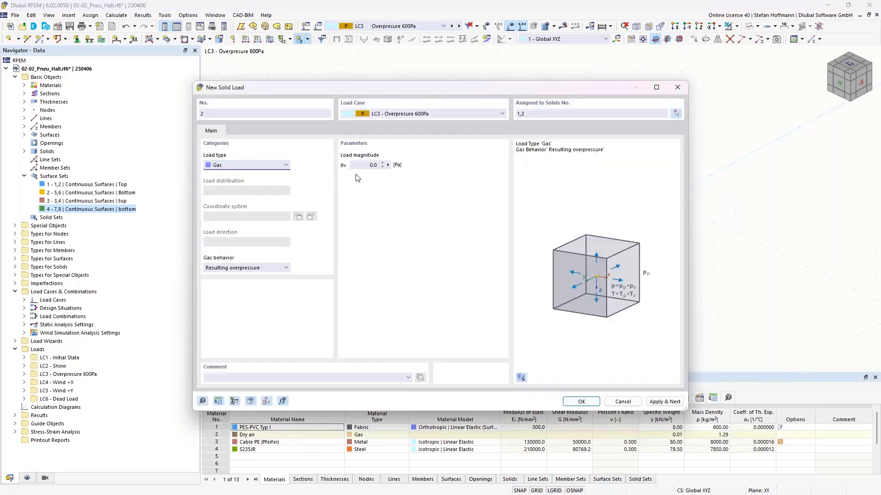
{"action": "double_click", "coordinate": [374, 165]}
{"action": "left_click", "coordinate": [582, 401]}
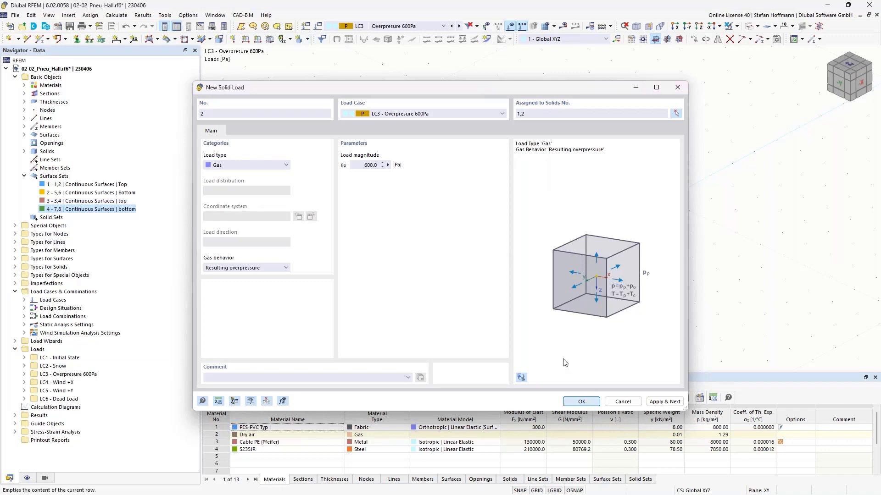
Copy the two cushions by rotation about the Z axis in 3 steps, including their loading
{"action": "middle_click_drag", "start_coordinate": [455, 189], "coordinate": [449, 203], "text": "ctrl"}
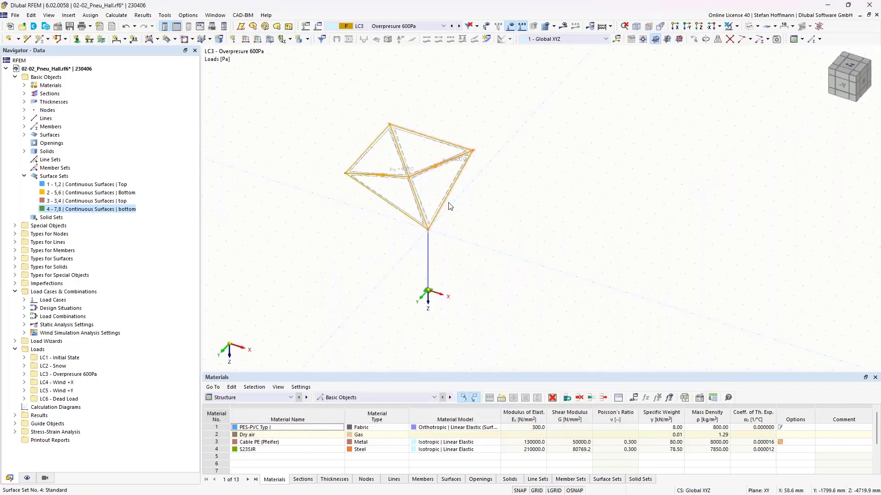
{"action": "left_click", "coordinate": [507, 225]}
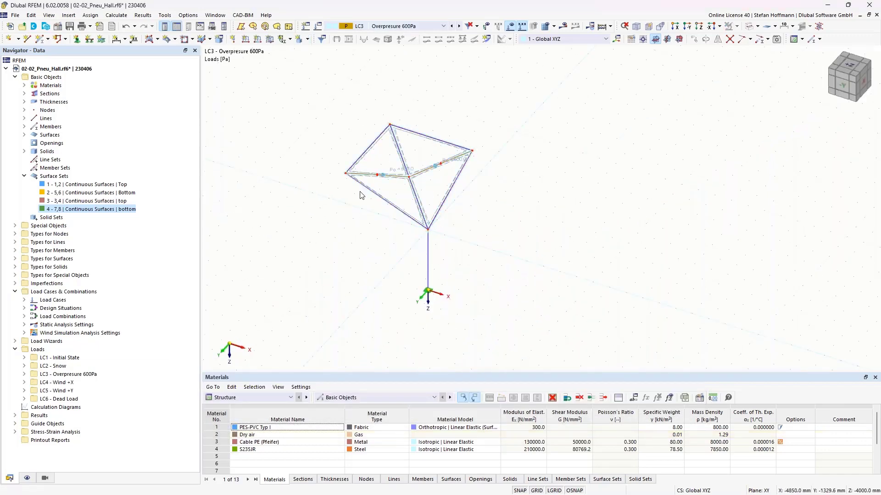
{"action": "left_click_drag", "start_coordinate": [309, 102], "coordinate": [528, 252]}
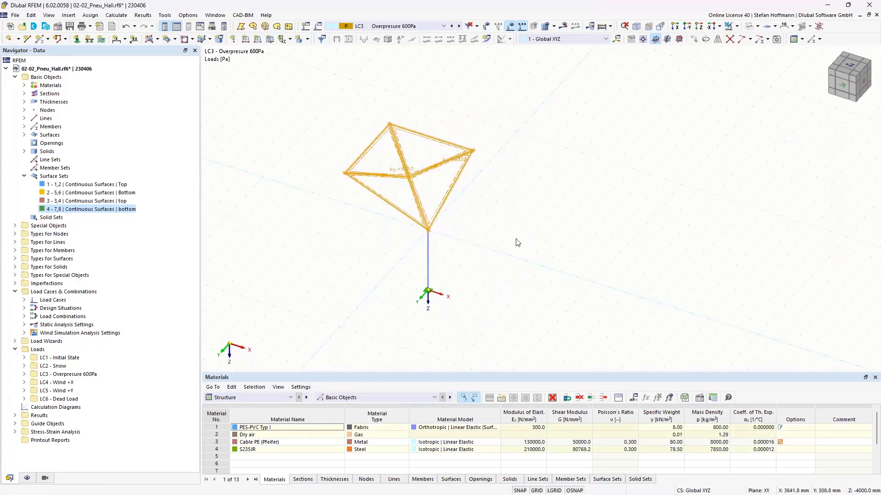
{"action": "left_click", "coordinate": [707, 40]}
{"action": "left_click", "coordinate": [332, 168]}
{"action": "double_click", "coordinate": [409, 177]}
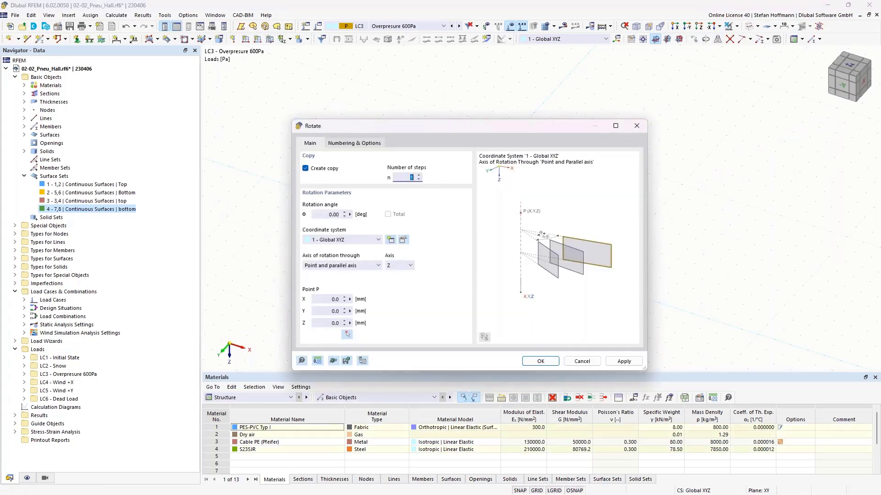
{"action": "type", "text": "3"}
{"action": "key", "text": "Tab"}
{"action": "left_click", "coordinate": [332, 322]}
{"action": "left_click", "coordinate": [363, 144]}
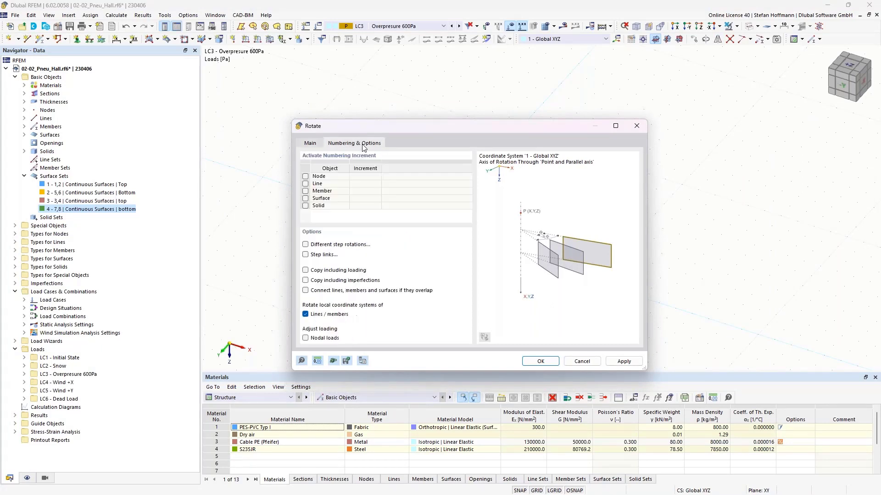
{"action": "left_click", "coordinate": [334, 271]}
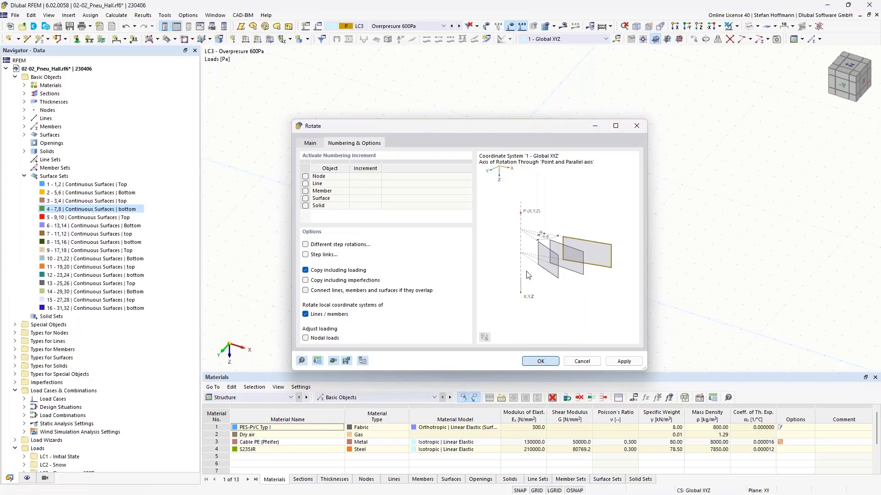
Check the copied loads on the canopy in LC1 Initial State and LC2 Snow
{"action": "left_click", "coordinate": [404, 26]}
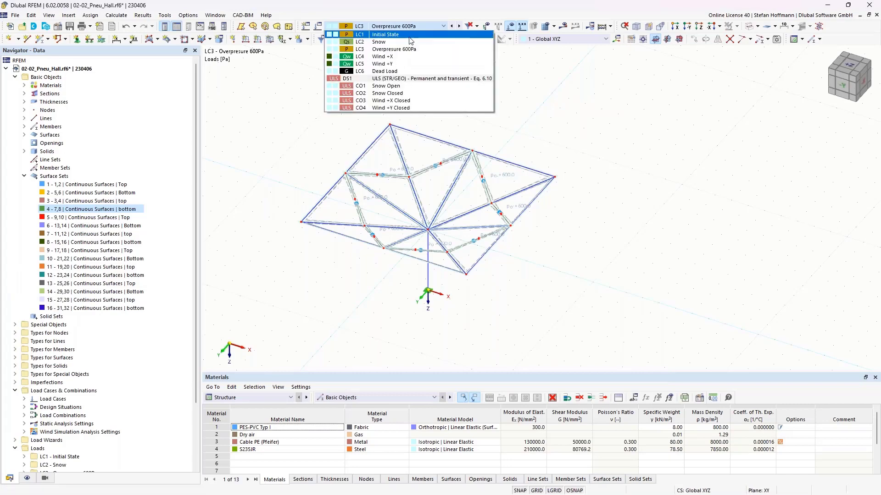
{"action": "left_click", "coordinate": [390, 33]}
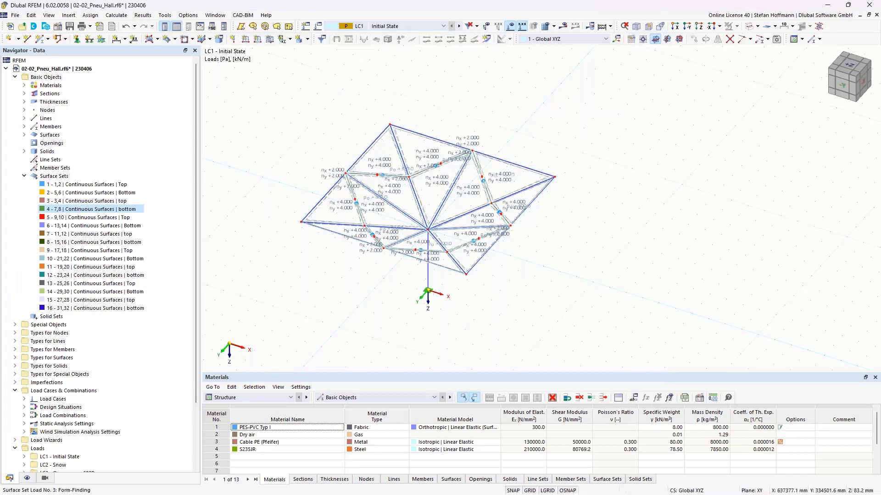
{"action": "mouse_move", "coordinate": [499, 220]}
{"action": "middle_mouse_down", "text": "ctrl"}
{"action": "mouse_move", "coordinate": [529, 146]}
{"action": "mouse_move", "coordinate": [466, 203]}
{"action": "mouse_move", "coordinate": [502, 204]}
{"action": "middle_mouse_up", "text": "ctrl"}
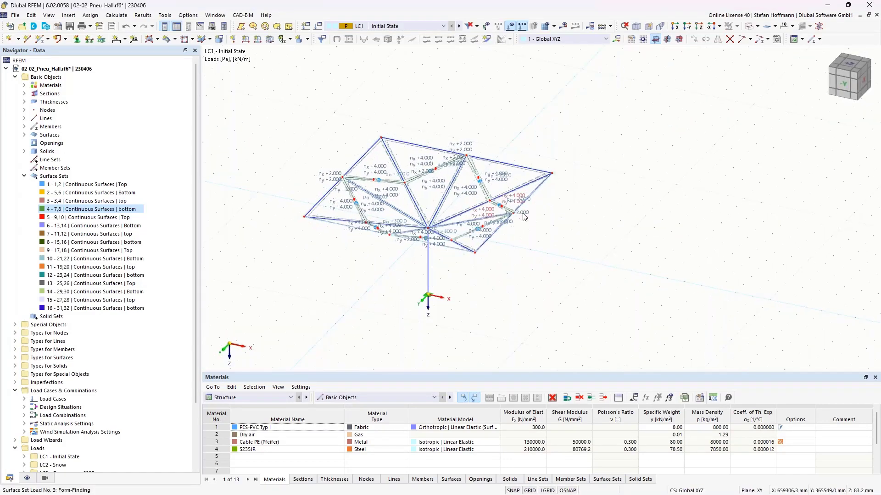
{"action": "scroll", "coordinate": [509, 208], "scroll_direction": "up", "scroll_amount": 1}
{"action": "left_click", "coordinate": [459, 26]}
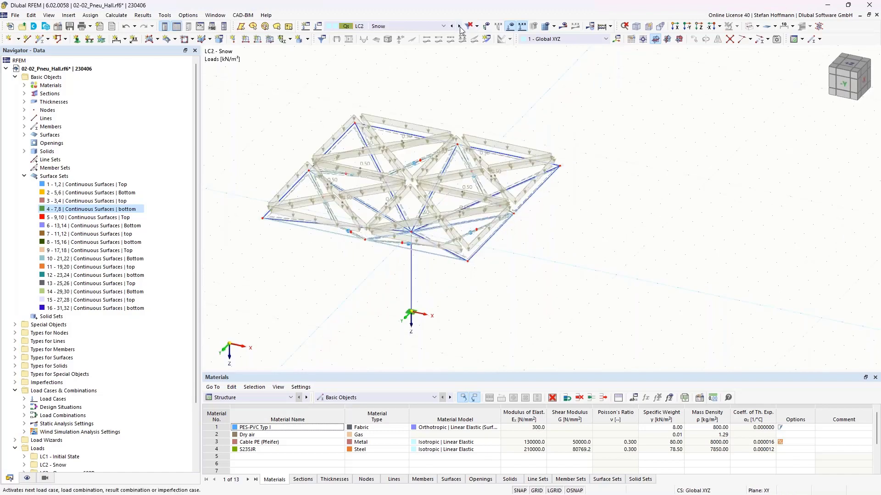
{"action": "left_click", "coordinate": [443, 27]}
{"action": "left_click", "coordinate": [380, 34]}
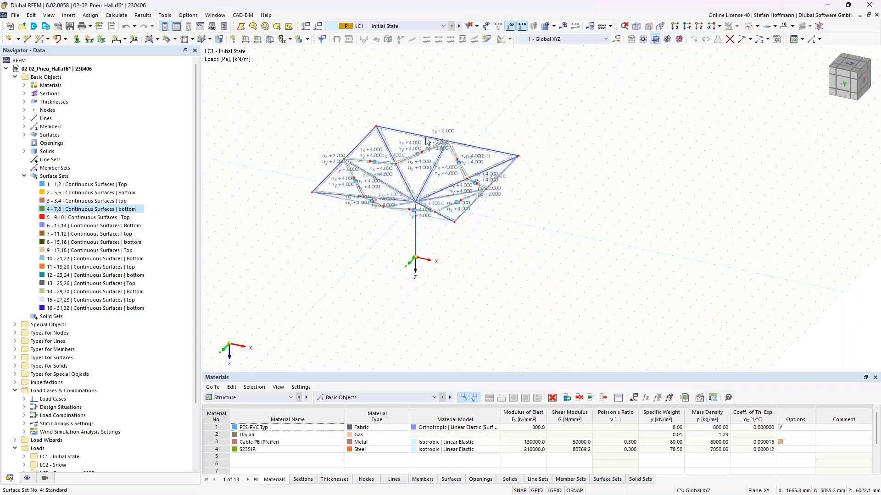
Select the whole canopy with its column and set the work plane origin at the column base
{"action": "left_click_drag", "start_coordinate": [324, 93], "coordinate": [545, 222]}
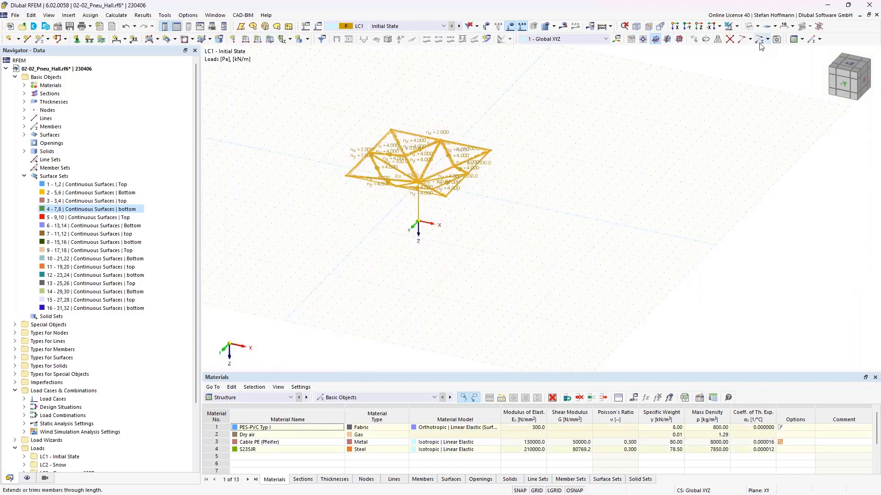
{"action": "left_click", "coordinate": [644, 40]}
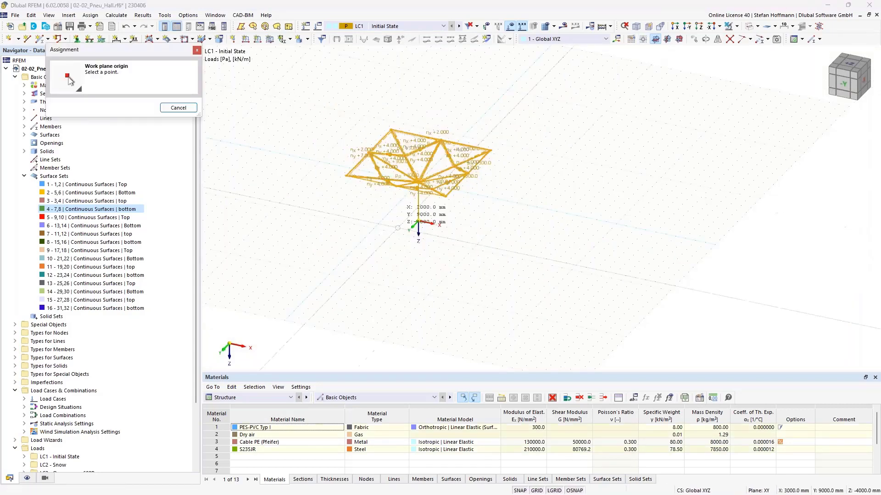
{"action": "left_click", "coordinate": [418, 223]}
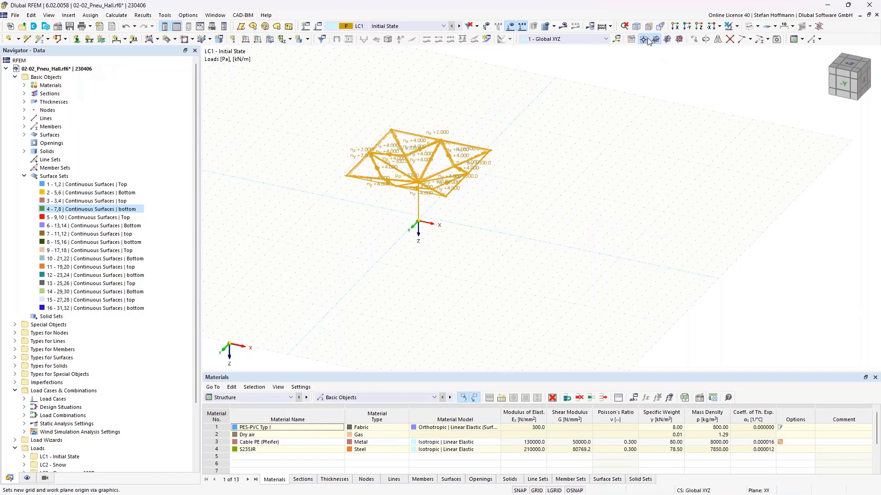
{"action": "left_click", "coordinate": [644, 39]}
{"action": "left_click", "coordinate": [418, 223]}
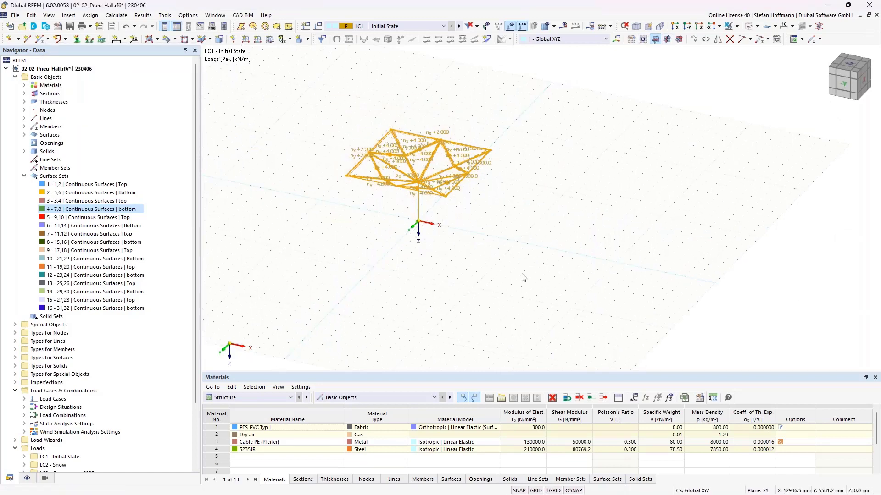
Copy the selected canopy once by 10 m along X with no Z displacement, including its loading
{"action": "left_click", "coordinate": [694, 40]}
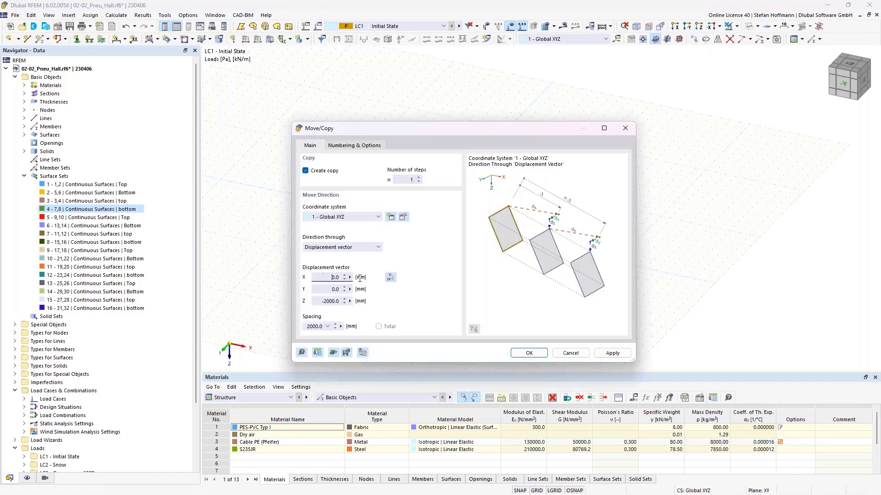
{"action": "type", "text": "1"}
{"action": "type", "text": "0m"}
{"action": "left_click", "coordinate": [354, 146]}
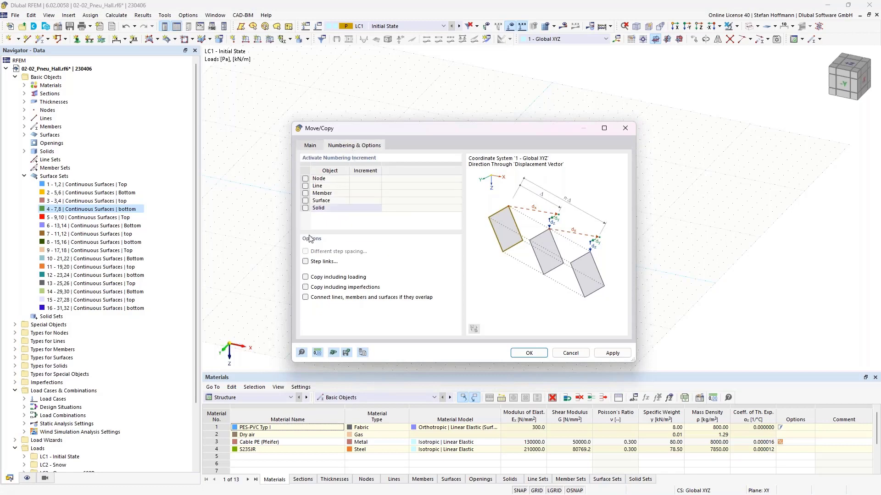
{"action": "left_click", "coordinate": [305, 277]}
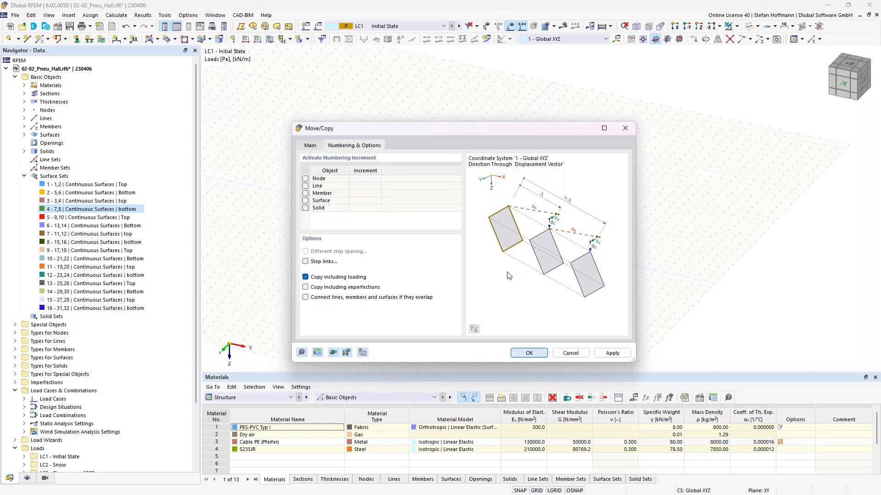
{"action": "key", "text": "Return"}
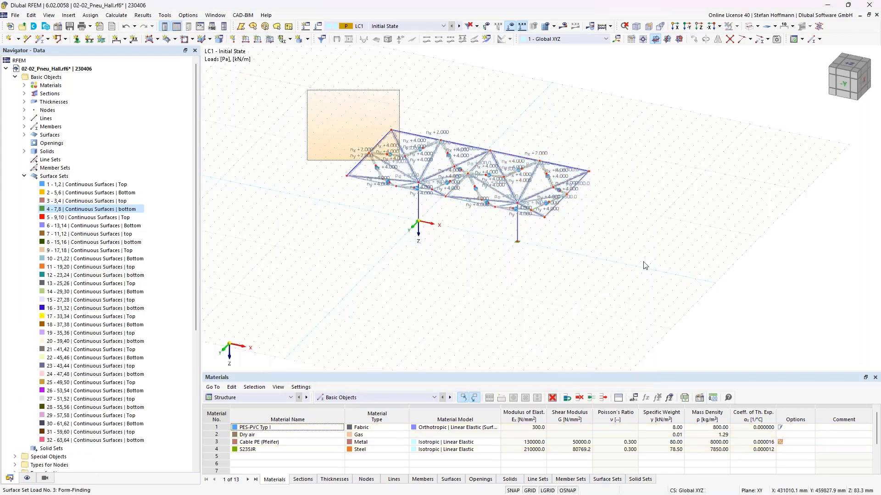
Copy both canopies once along Y with an X displacement of 0, including their loading
{"action": "left_click_drag", "start_coordinate": [307, 90], "coordinate": [645, 266]}
{"action": "left_click", "coordinate": [696, 39]}
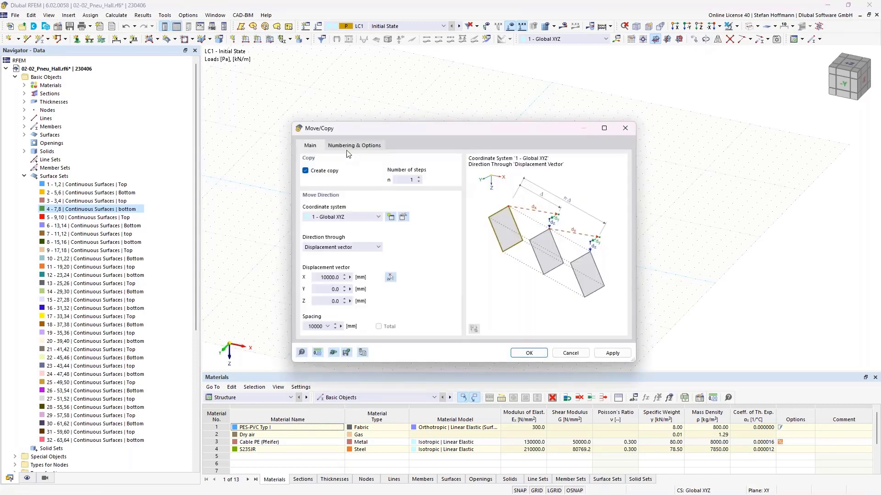
{"action": "double_click", "coordinate": [319, 278]}
{"action": "type", "text": "0"}
{"action": "key", "text": "Tab"}
{"action": "left_click", "coordinate": [339, 146]}
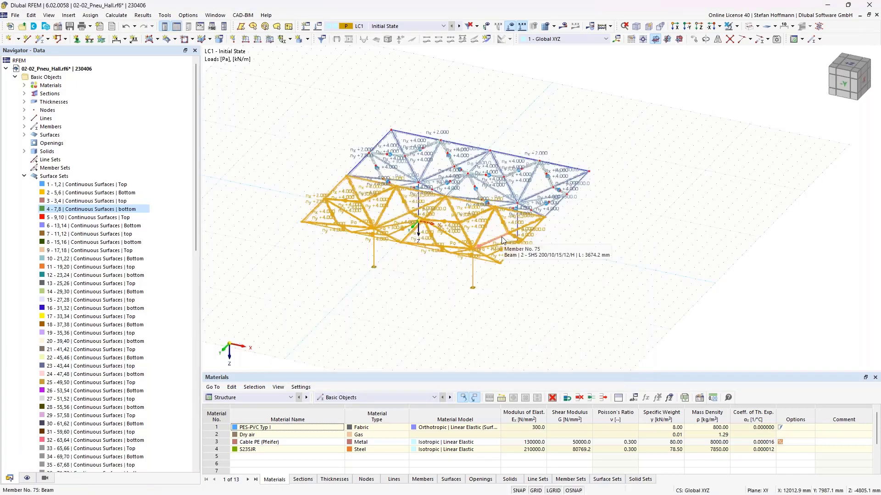
Collapse the list of surface sets and calculate LC1 Initial State
{"action": "left_click", "coordinate": [24, 176]}
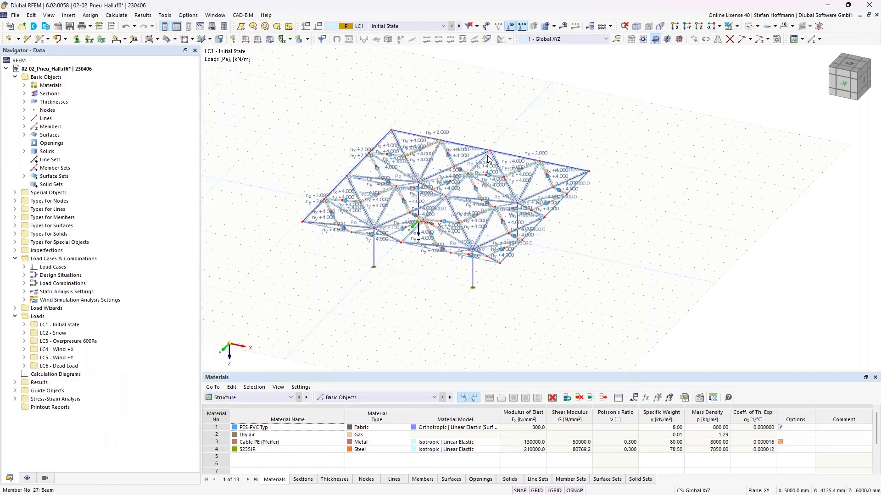
{"action": "key", "text": "F5"}
{"action": "left_click", "coordinate": [479, 292]}
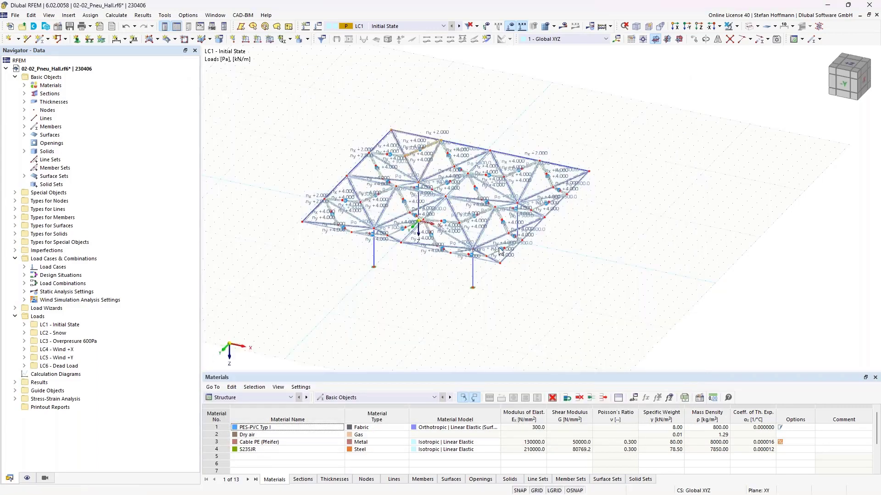
Examine the LC1 surface axial forces nx on the upper side and underside of the canopies
{"action": "middle_click_drag", "start_coordinate": [450, 132], "coordinate": [559, 149]}
{"action": "scroll", "coordinate": [505, 214], "scroll_direction": "up", "scroll_amount": 3}
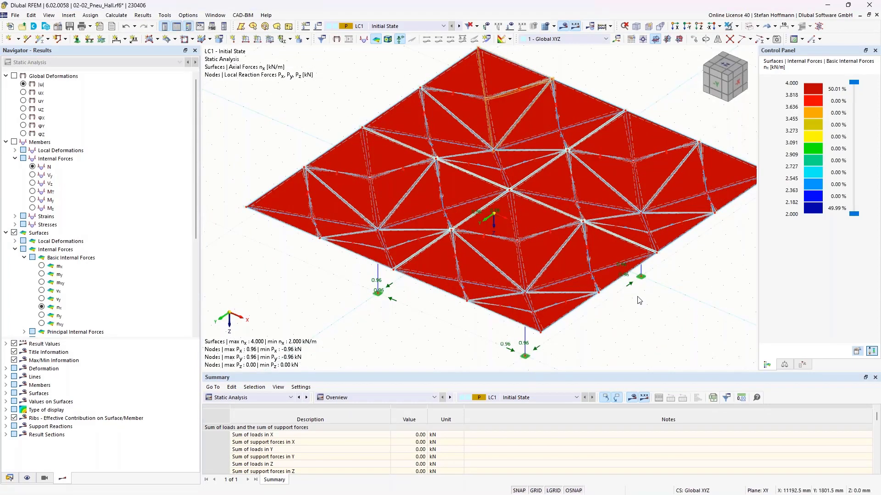
{"action": "middle_click_drag", "start_coordinate": [638, 297], "coordinate": [605, 149], "text": "ctrl"}
{"action": "middle_click_drag", "start_coordinate": [558, 132], "coordinate": [556, 334]}
{"action": "scroll", "coordinate": [556, 335], "scroll_direction": "down", "scroll_amount": 1}
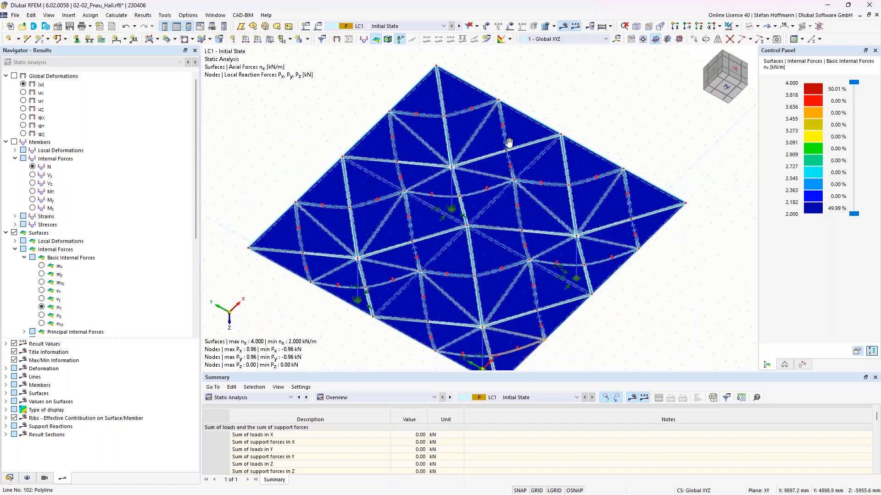
{"action": "middle_click_drag", "start_coordinate": [510, 144], "coordinate": [531, 252], "text": "ctrl"}
{"action": "middle_click_drag", "start_coordinate": [532, 253], "coordinate": [512, 106]}
Show the gas overpressure results of the solids for LC1 and return to the surface forces display
{"action": "scroll", "coordinate": [22, 243], "scroll_direction": "down", "scroll_amount": 6}
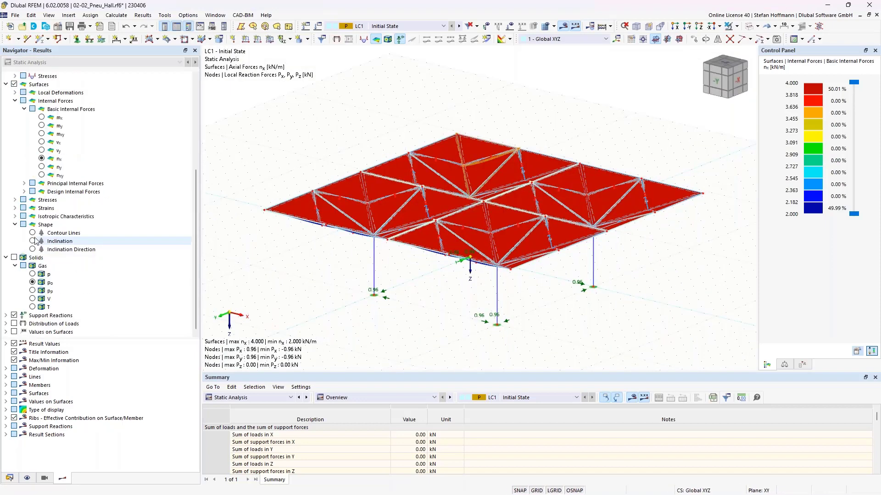
{"action": "left_click", "coordinate": [14, 258]}
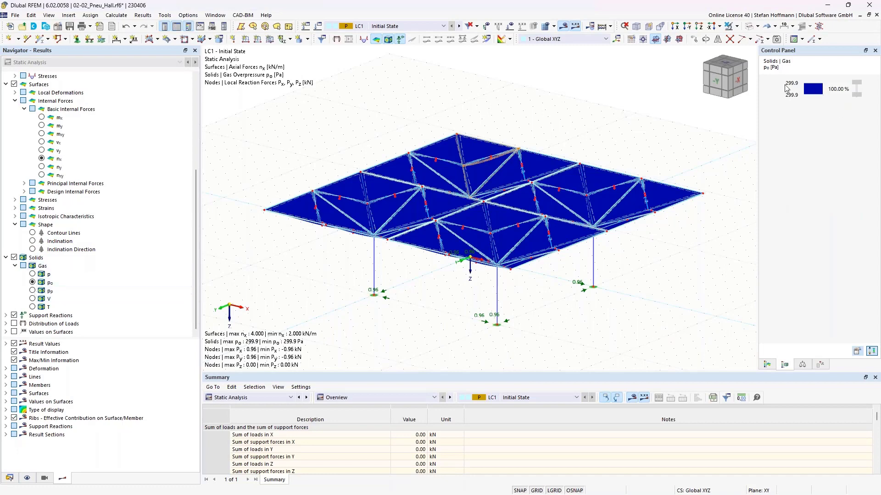
{"action": "left_click", "coordinate": [14, 258]}
{"action": "middle_click_drag", "start_coordinate": [393, 146], "coordinate": [369, 130], "text": "ctrl"}
Activate CO1 Snow Open and review the assigned load cases and initial state settings of load combinations CO1 to CO3
{"action": "left_click", "coordinate": [386, 26]}
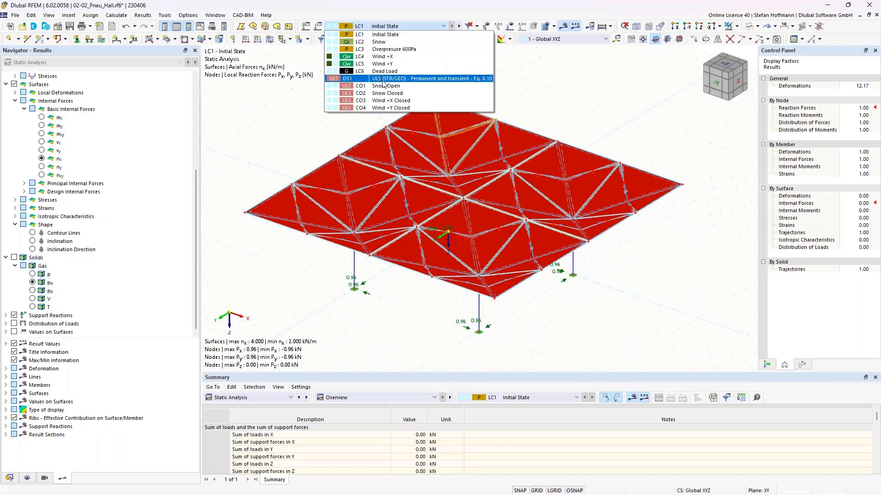
{"action": "left_click", "coordinate": [384, 85]}
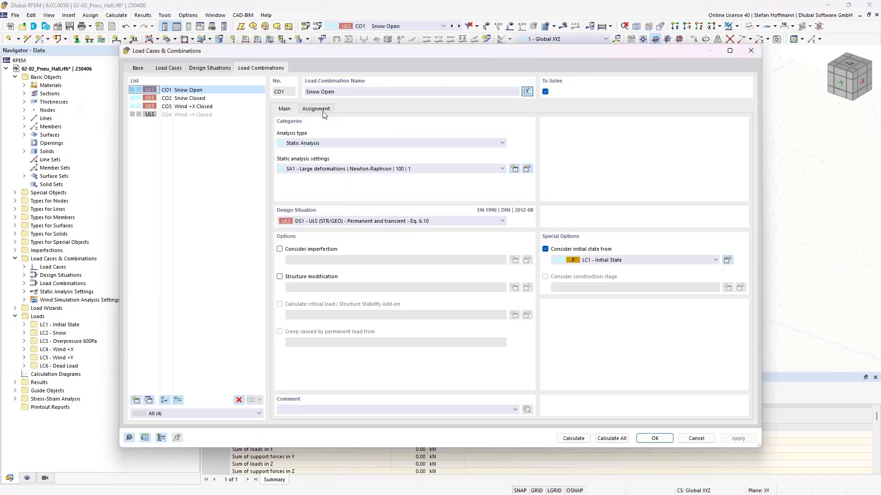
{"action": "left_click", "coordinate": [323, 112]}
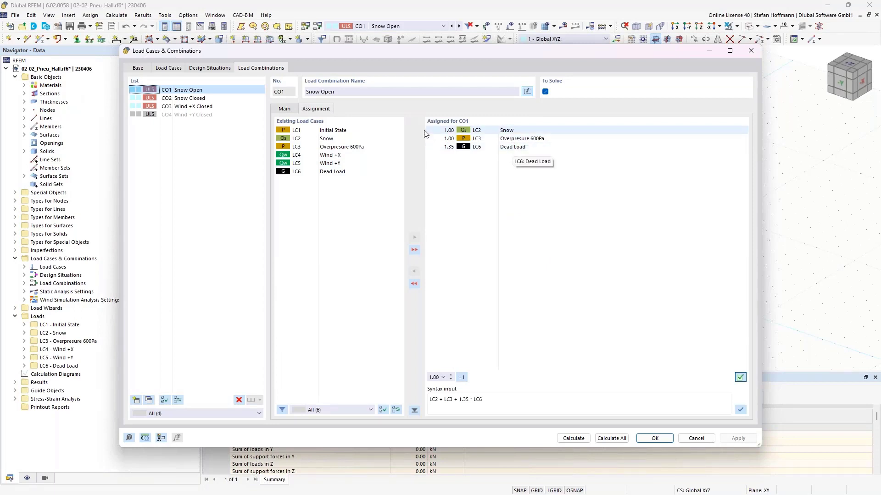
{"action": "left_click", "coordinate": [286, 109]}
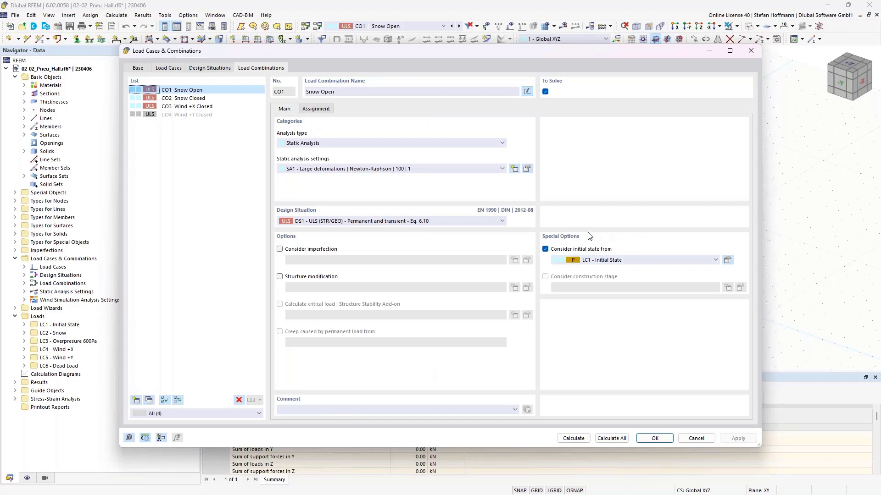
{"action": "left_click", "coordinate": [205, 99]}
{"action": "left_click", "coordinate": [305, 110]}
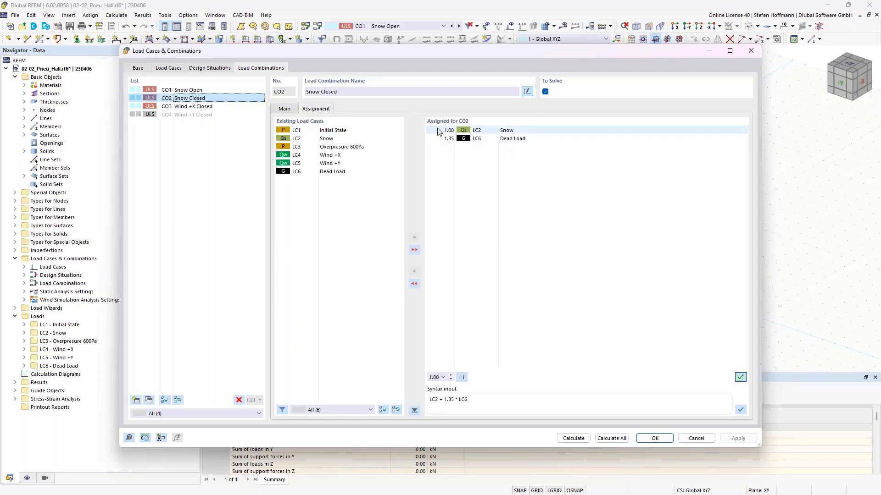
{"action": "left_click", "coordinate": [224, 107]}
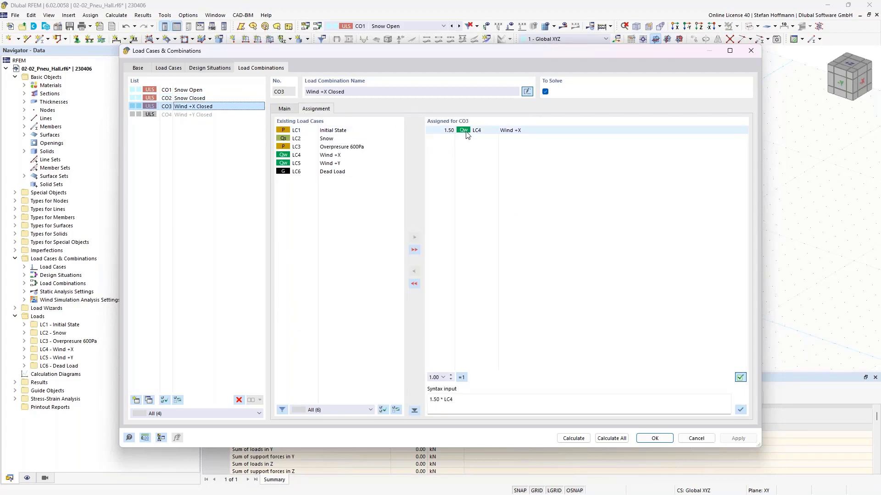
{"action": "left_click", "coordinate": [285, 109]}
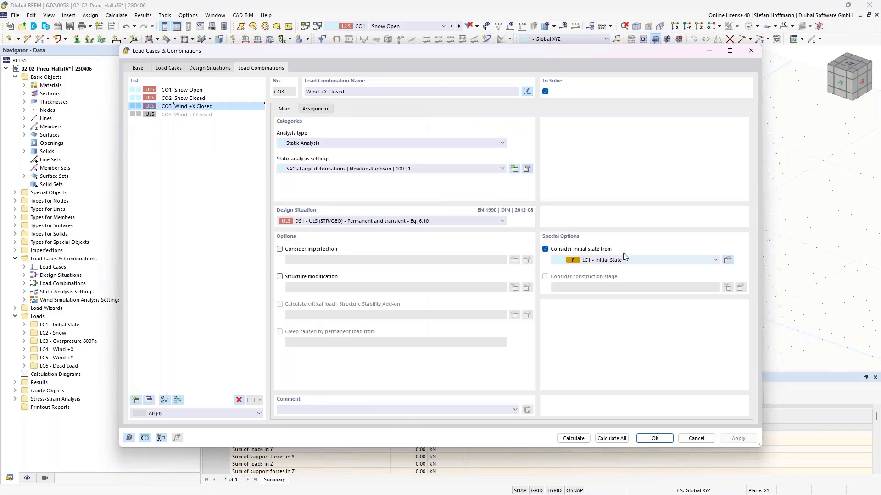
{"action": "key", "text": "Return"}
Activate LC4 Wind +X and review its initial state, wind simulation analysis settings and wind profile
{"action": "left_click", "coordinate": [443, 26]}
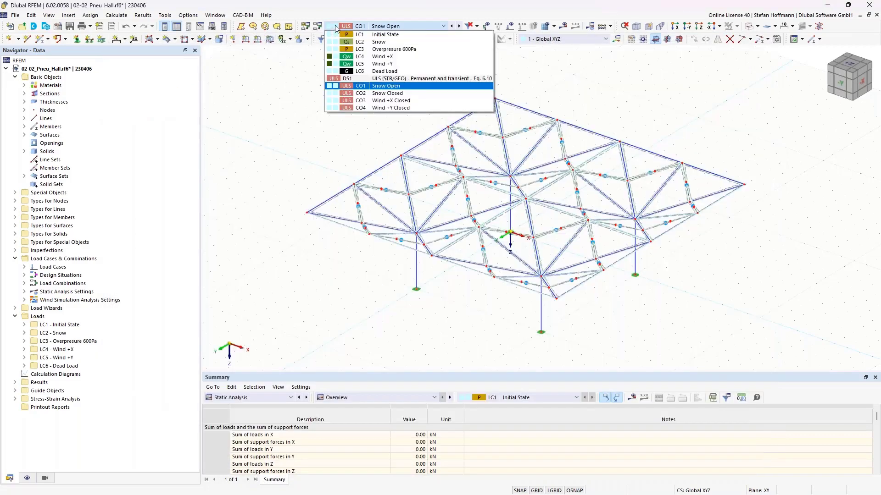
{"action": "left_click", "coordinate": [360, 57]}
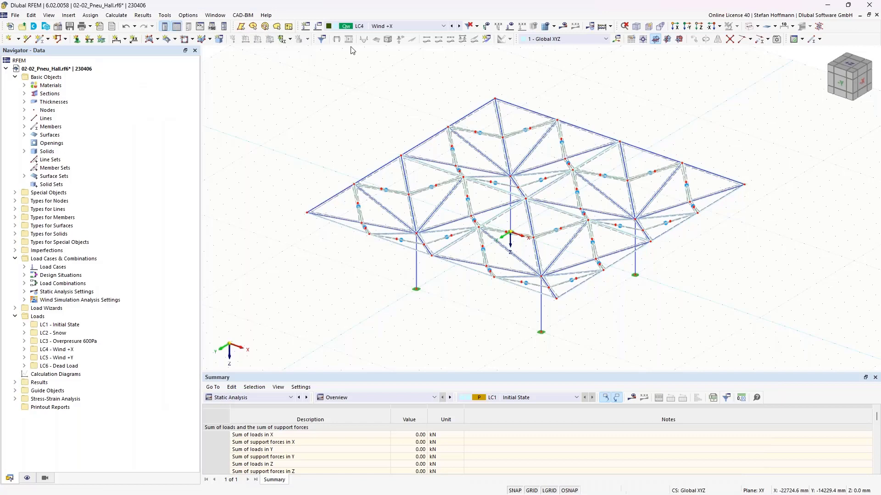
{"action": "left_click", "coordinate": [317, 28]}
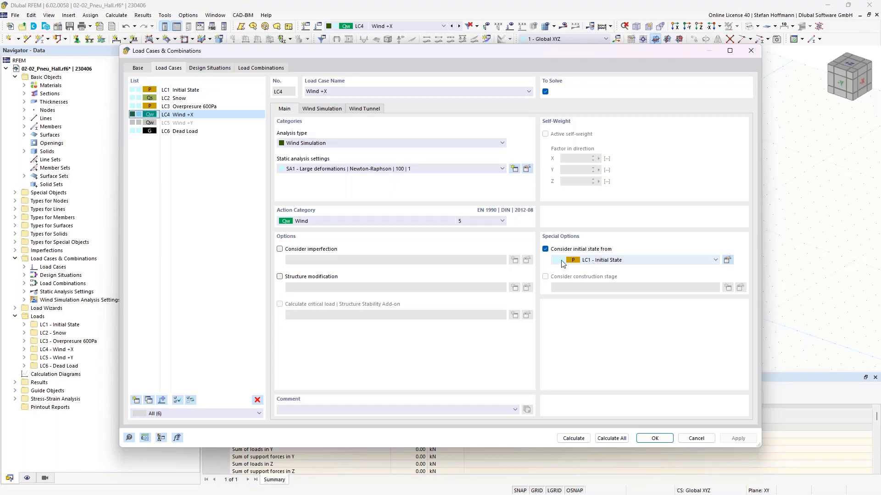
{"action": "left_click", "coordinate": [325, 108]}
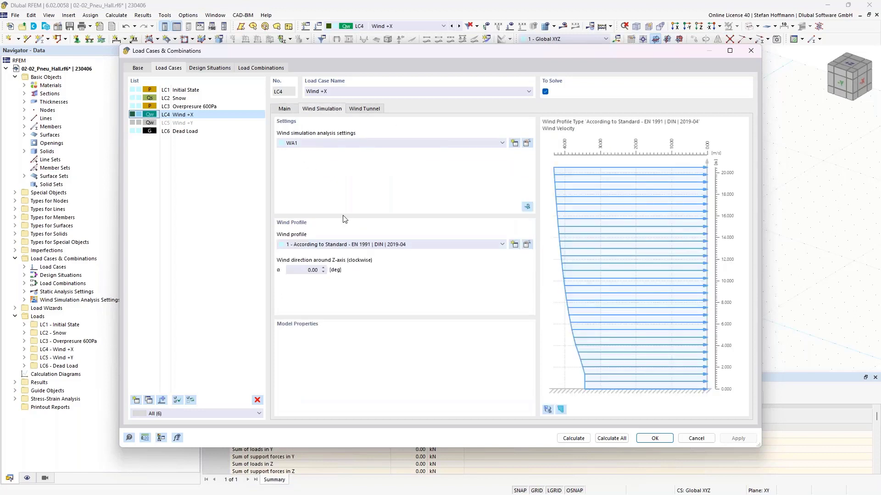
{"action": "left_click", "coordinate": [528, 145]}
{"action": "key", "text": "Escape"}
Open the LC4 wind simulation in RWIND, display the simplified hall model, then return to RFEM and close the load case settings
{"action": "left_click", "coordinate": [527, 206]}
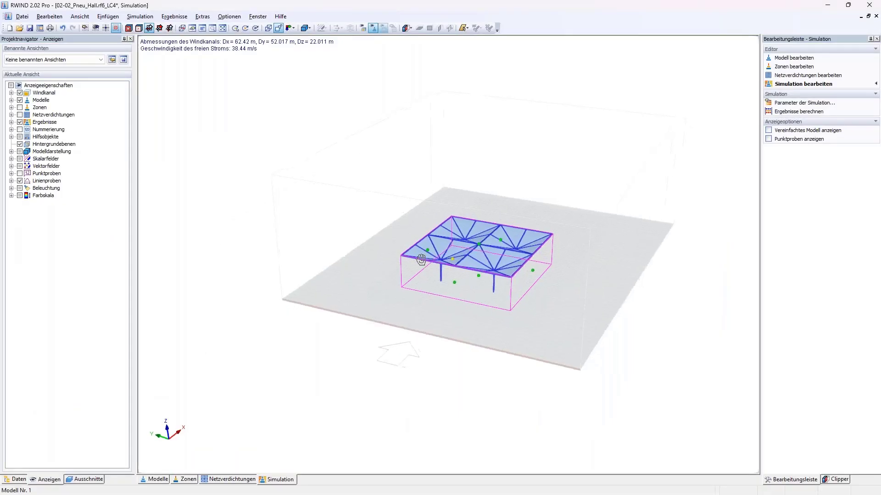
{"action": "middle_click_drag", "start_coordinate": [421, 260], "coordinate": [466, 255]}
{"action": "scroll", "coordinate": [466, 255], "scroll_direction": "up", "scroll_amount": 4}
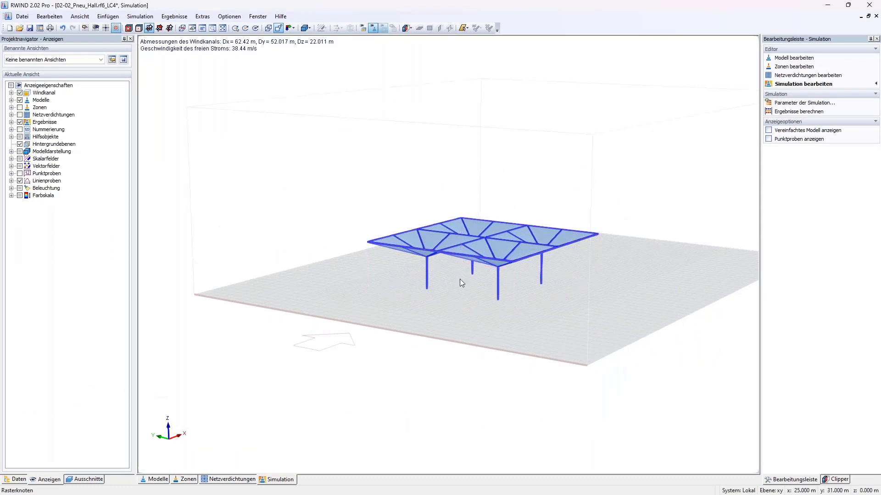
{"action": "left_click", "coordinate": [781, 130]}
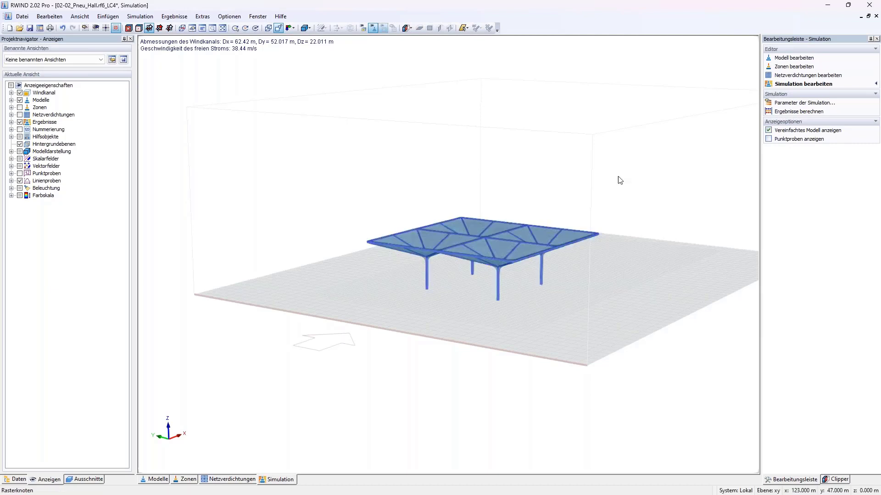
{"action": "scroll", "coordinate": [481, 230], "scroll_direction": "up", "scroll_amount": 3}
{"action": "scroll", "coordinate": [483, 235], "scroll_direction": "up", "scroll_amount": 1}
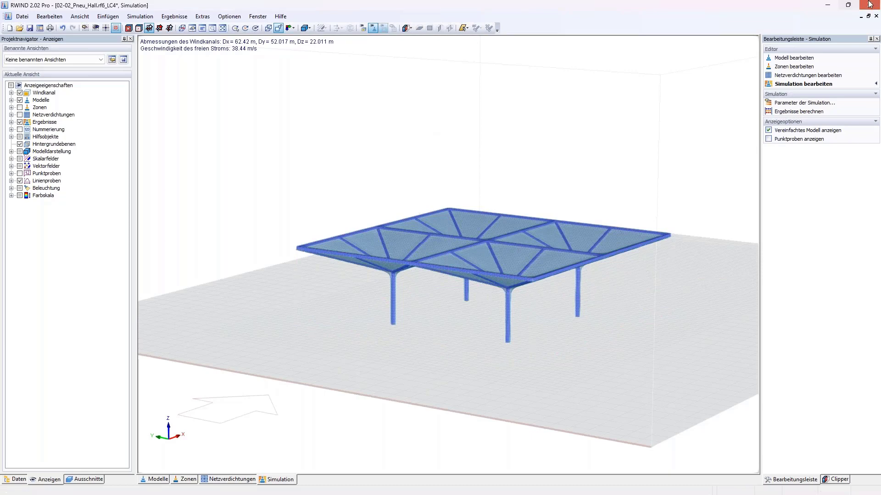
{"action": "left_click", "coordinate": [826, 56]}
{"action": "left_click", "coordinate": [473, 272]}
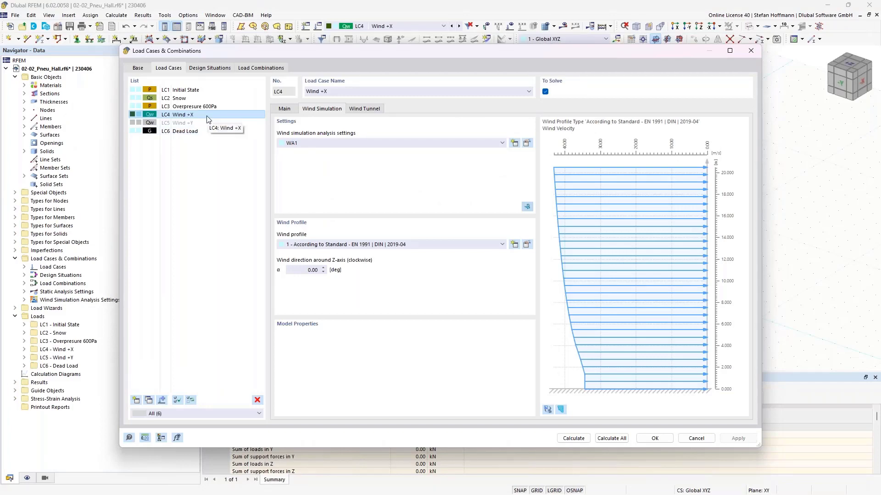
{"action": "left_click", "coordinate": [750, 52]}
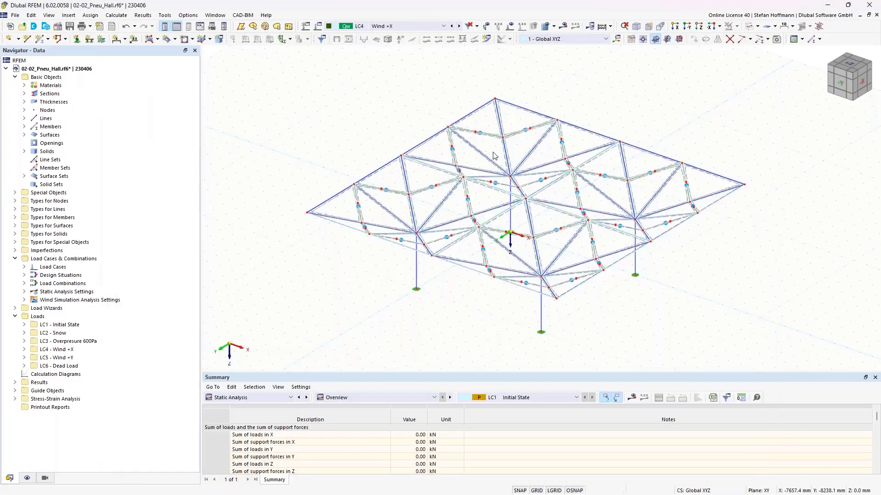
Close the current hall model and open the model file 02-02_Pneu_Hall_fin.rf6
{"action": "left_click", "coordinate": [876, 15]}
{"action": "left_click", "coordinate": [478, 292]}
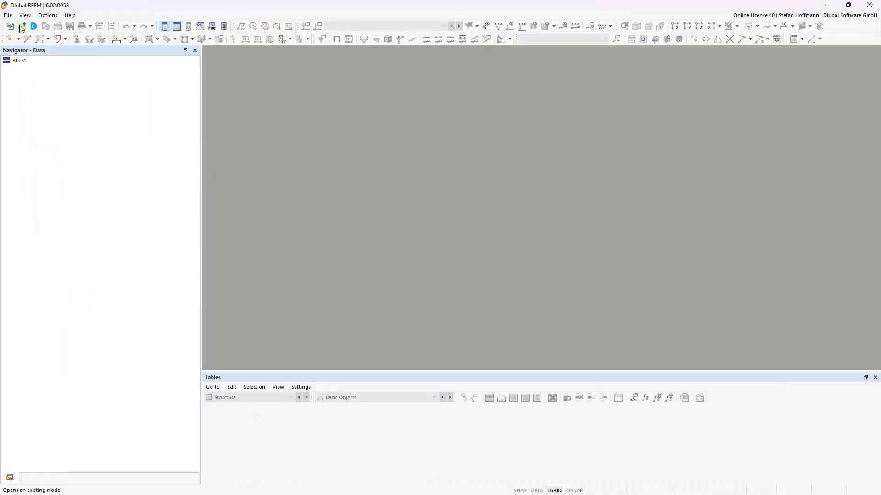
{"action": "left_click", "coordinate": [21, 26]}
{"action": "scroll", "coordinate": [233, 195], "scroll_direction": "down", "scroll_amount": 2}
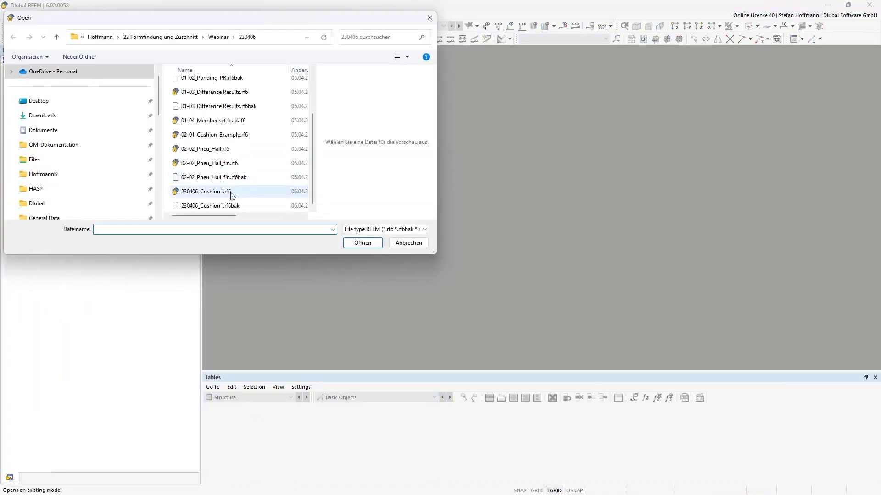
{"action": "left_click", "coordinate": [223, 163]}
{"action": "left_click", "coordinate": [363, 244]}
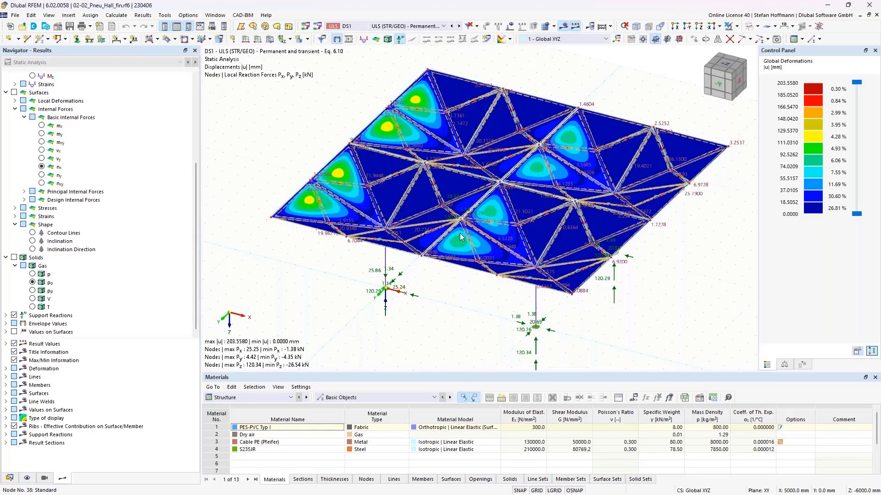
Activate LC4 Wind +X, decline its calculation and display the wind loads around the hall
{"action": "left_click", "coordinate": [394, 26]}
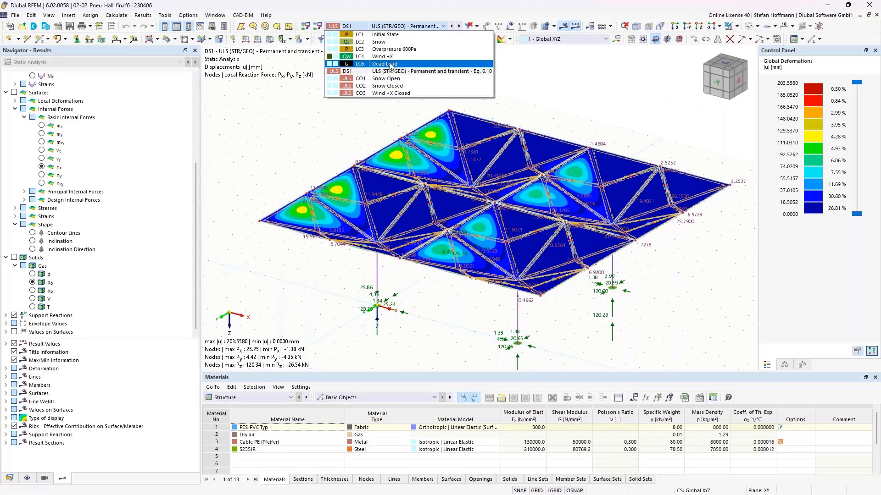
{"action": "left_click", "coordinate": [389, 56]}
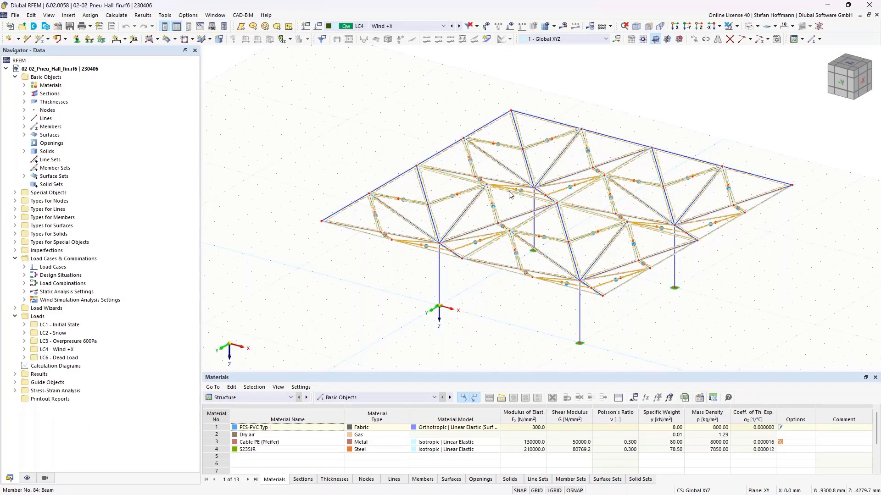
{"action": "left_click", "coordinate": [563, 26]}
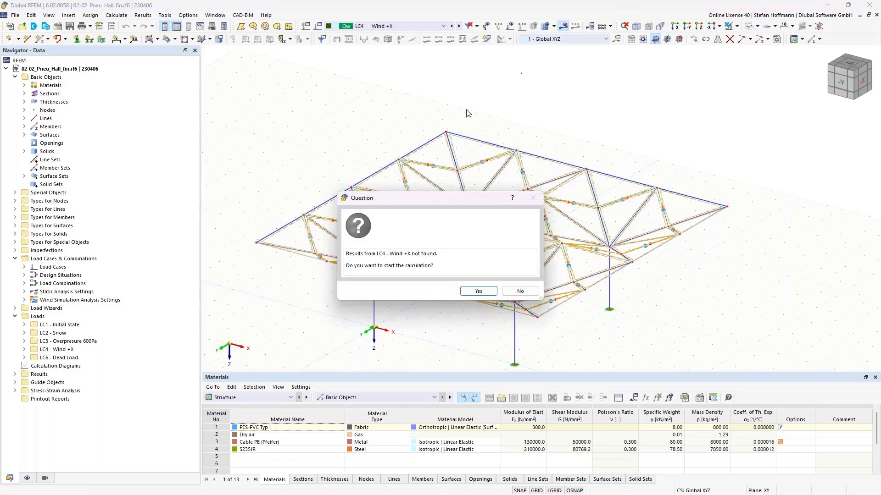
{"action": "left_click", "coordinate": [520, 292]}
{"action": "left_click", "coordinate": [510, 26]}
{"action": "scroll", "coordinate": [486, 176], "scroll_direction": "down", "scroll_amount": 4}
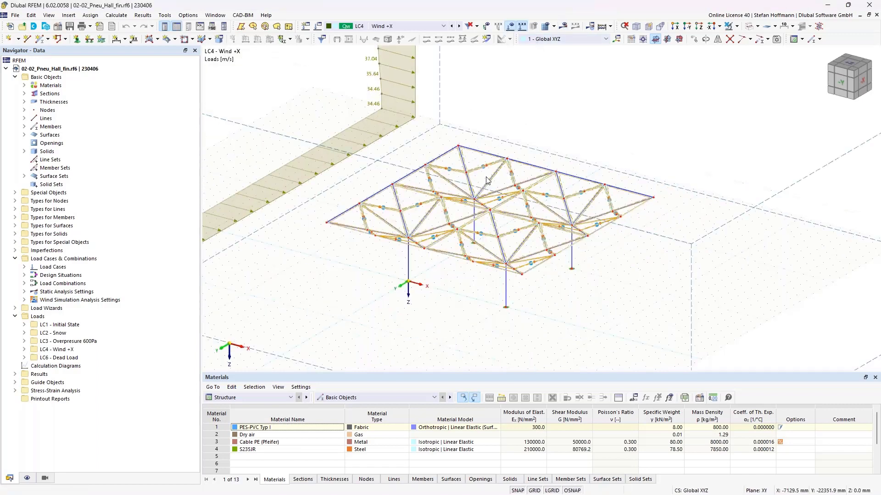
{"action": "middle_click_drag", "start_coordinate": [432, 176], "coordinate": [458, 228], "text": "ctrl"}
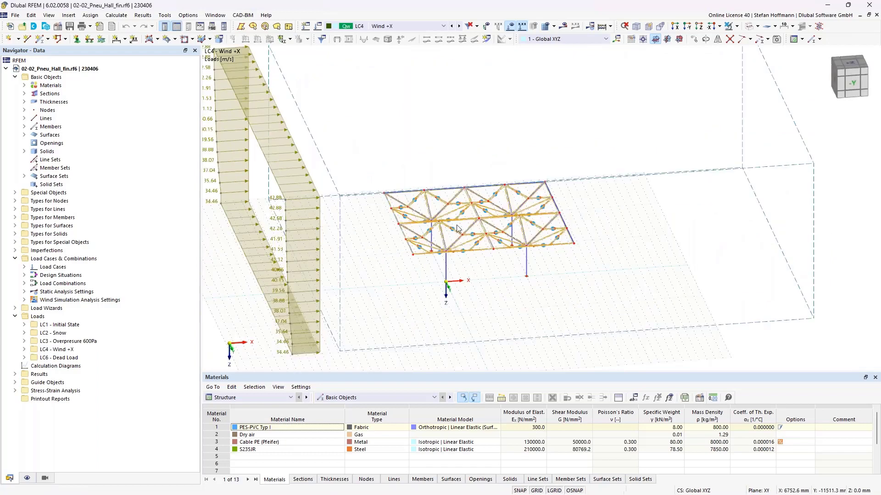
Activate CO3 Wind +X Closed, hide the loads and examine the global deformations of the canopies
{"action": "left_click", "coordinate": [410, 26]}
{"action": "key", "text": "Escape"}
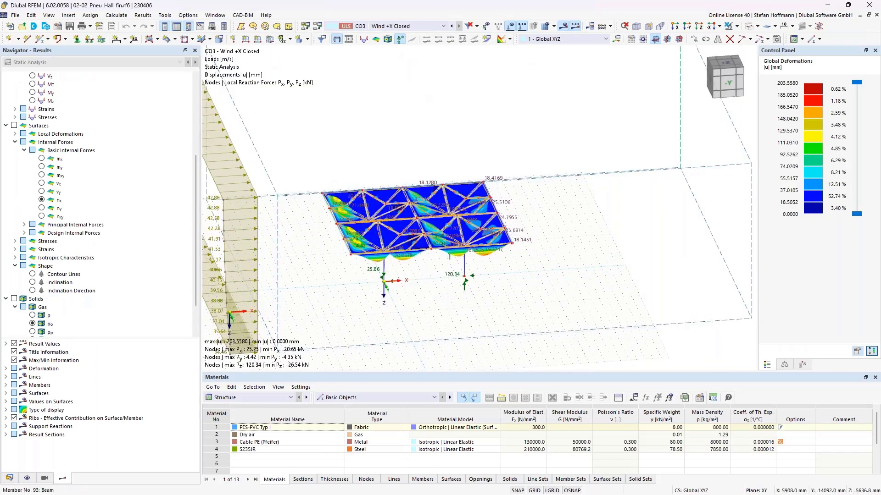
{"action": "scroll", "coordinate": [432, 172], "scroll_direction": "down", "scroll_amount": 2}
{"action": "scroll", "coordinate": [419, 213], "scroll_direction": "up", "scroll_amount": 3}
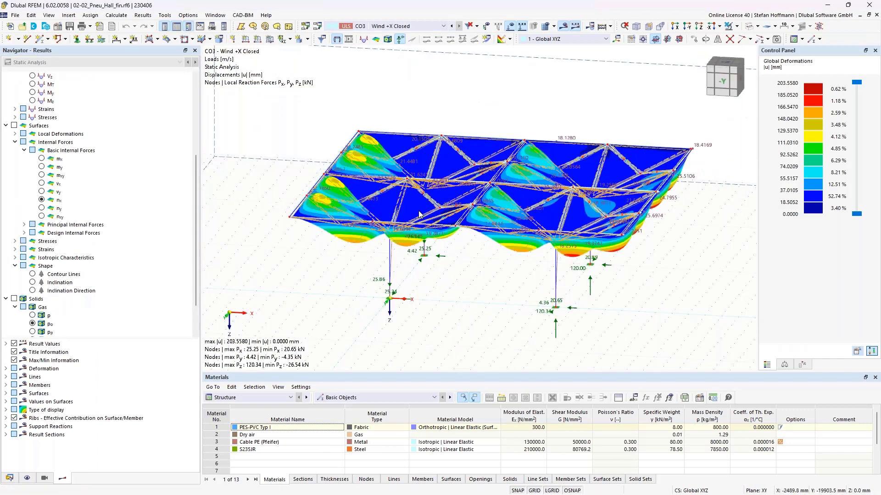
{"action": "left_click", "coordinate": [511, 27]}
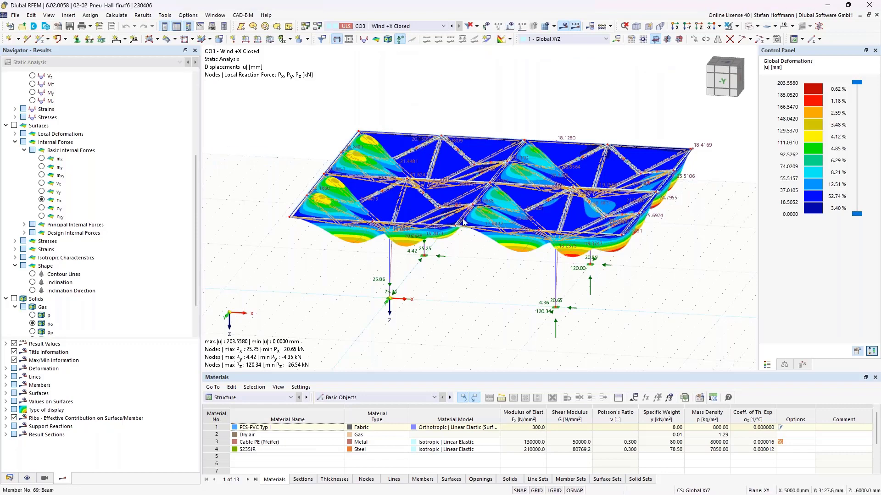
{"action": "middle_click_drag", "start_coordinate": [472, 207], "coordinate": [395, 251], "text": "ctrl"}
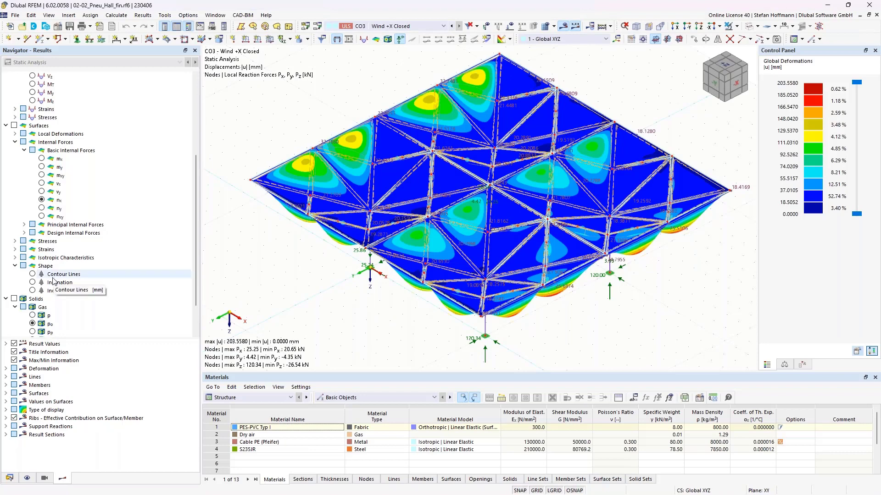
Display the surface shape contour lines of the four canopies for CO3
{"action": "scroll", "coordinate": [54, 280], "scroll_direction": "down", "scroll_amount": 2}
{"action": "left_click", "coordinate": [32, 233]}
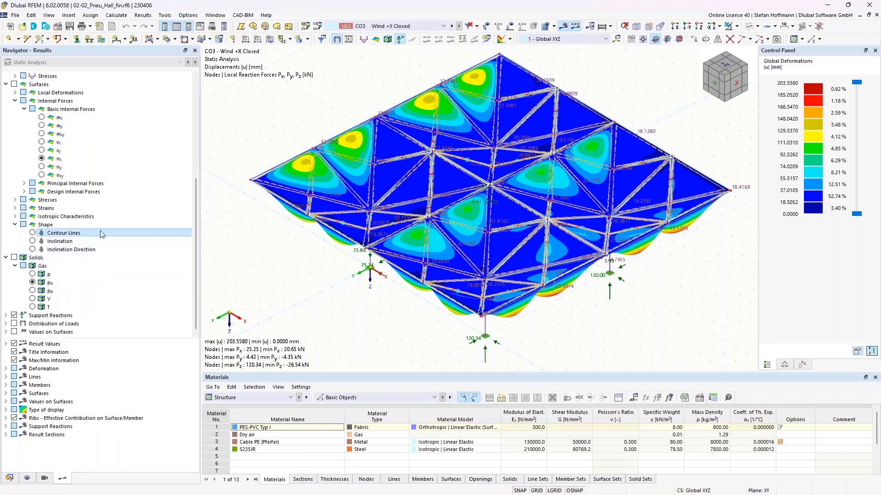
{"action": "middle_click_drag", "start_coordinate": [283, 233], "coordinate": [352, 223], "text": "ctrl"}
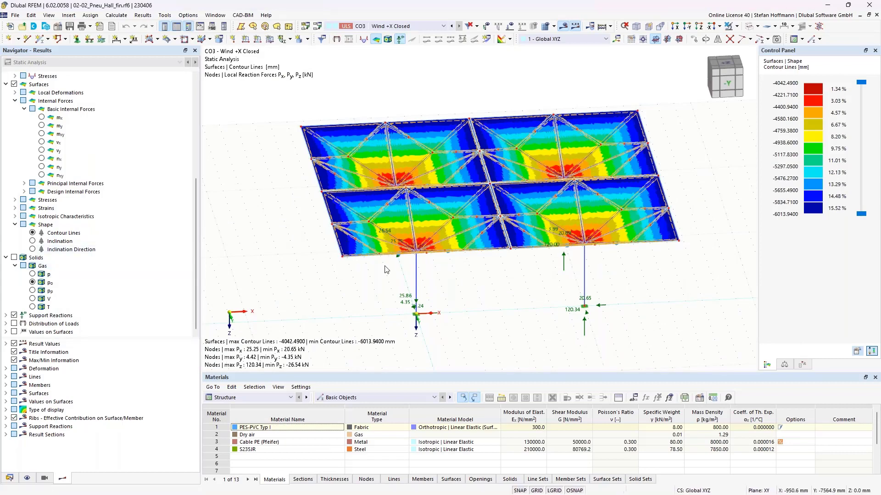
{"action": "scroll", "coordinate": [127, 173], "scroll_direction": "up", "scroll_amount": 7}
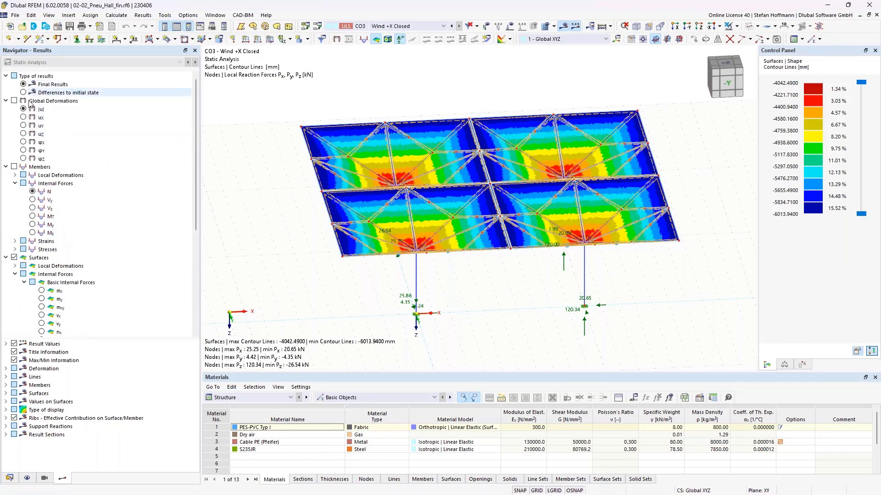
Return to the global deformations |u| and set the deformation display factor to 1
{"action": "left_click", "coordinate": [23, 109]}
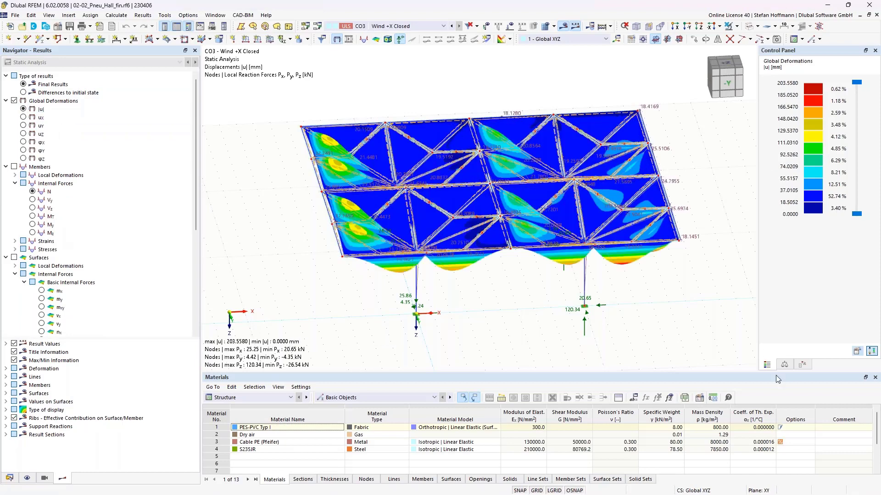
{"action": "left_click", "coordinate": [767, 364]}
{"action": "left_click", "coordinate": [861, 88]}
{"action": "type", "text": "1"}
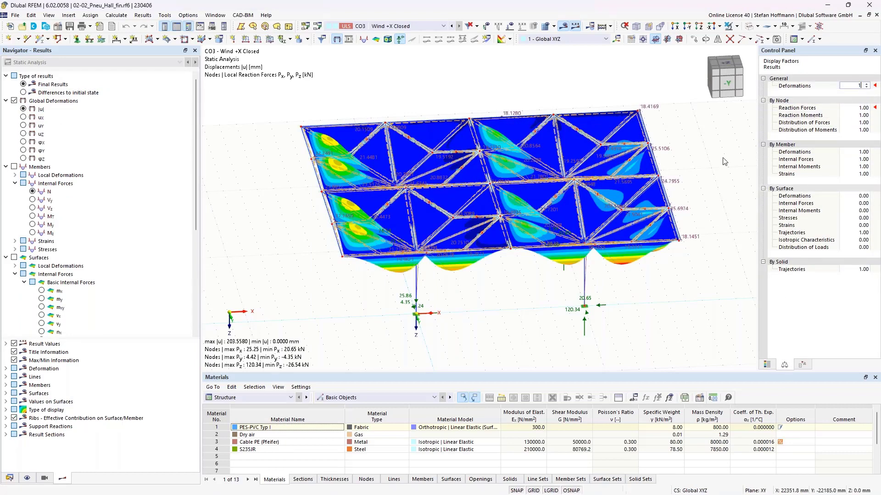
{"action": "key", "text": "Return"}
{"action": "middle_click_drag", "start_coordinate": [390, 198], "coordinate": [476, 256], "text": "ctrl"}
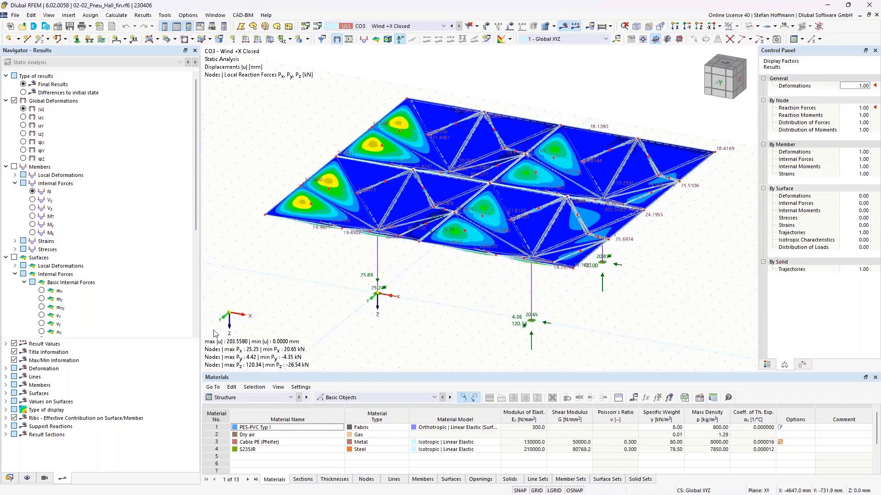
Limit the stress-strain analysis of design situation DS1 to CO1 Snow Open and show the objects to analyze for stresses
{"action": "left_click", "coordinate": [249, 396]}
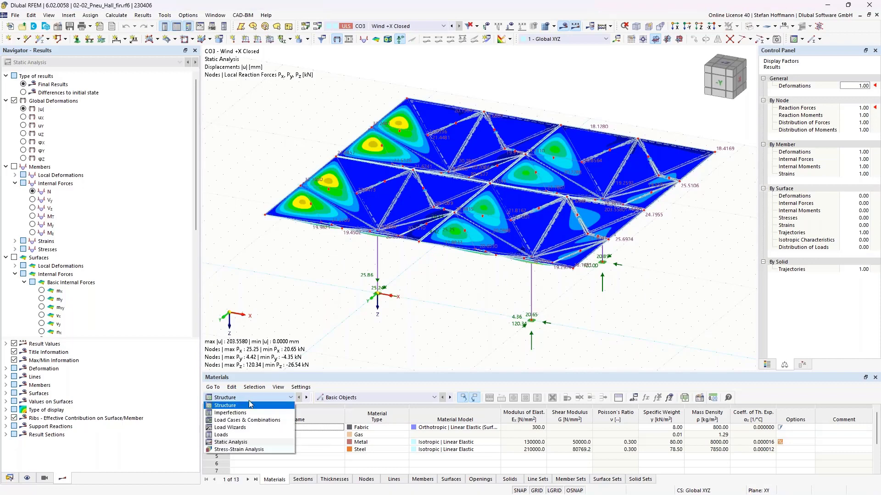
{"action": "left_click", "coordinate": [247, 449]}
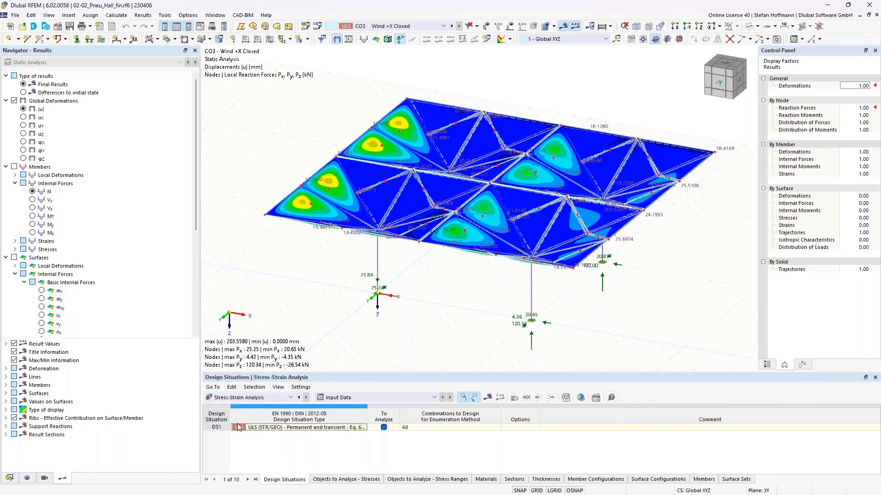
{"action": "left_click", "coordinate": [256, 428]}
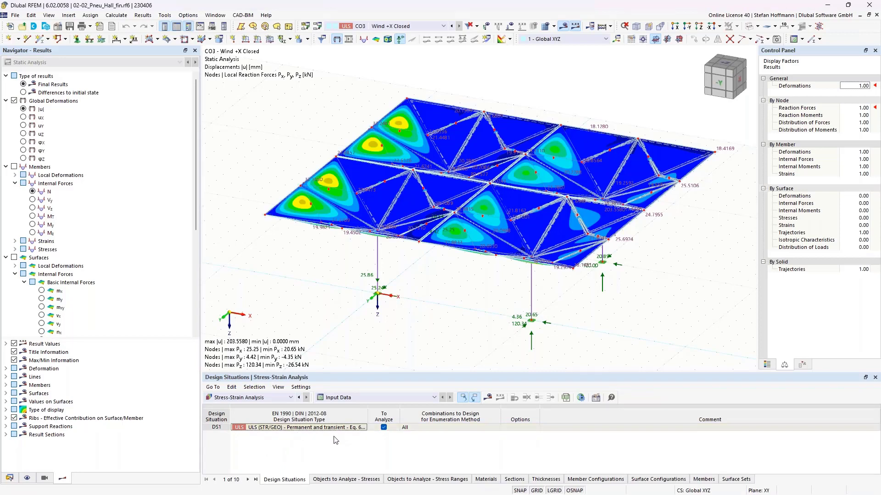
{"action": "left_click", "coordinate": [499, 429]}
{"action": "left_click", "coordinate": [496, 428]}
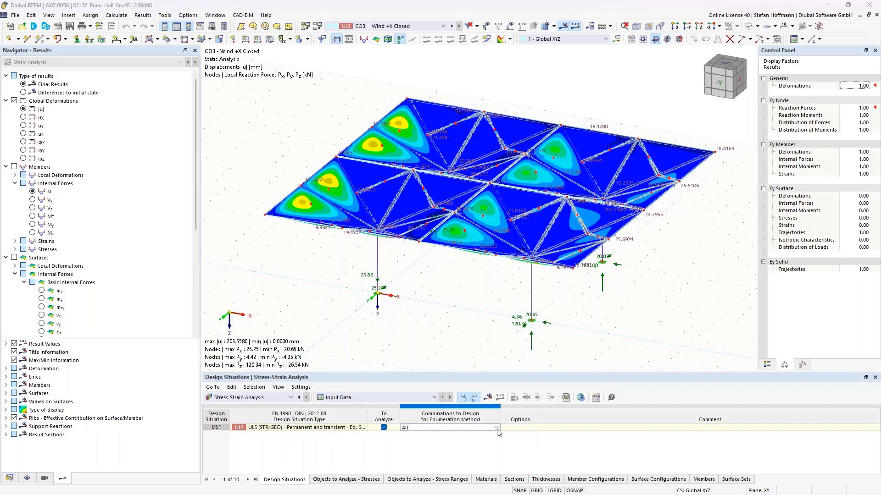
{"action": "left_click_drag", "start_coordinate": [338, 127], "coordinate": [503, 126]}
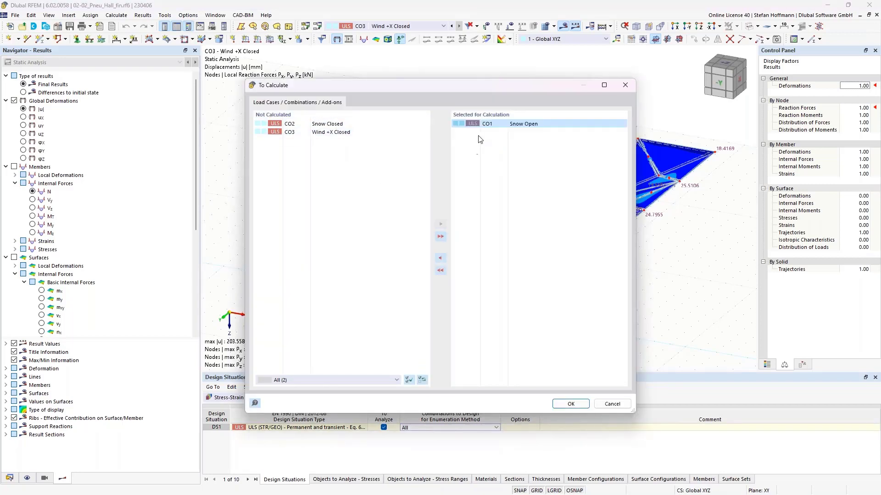
{"action": "left_click", "coordinate": [570, 404]}
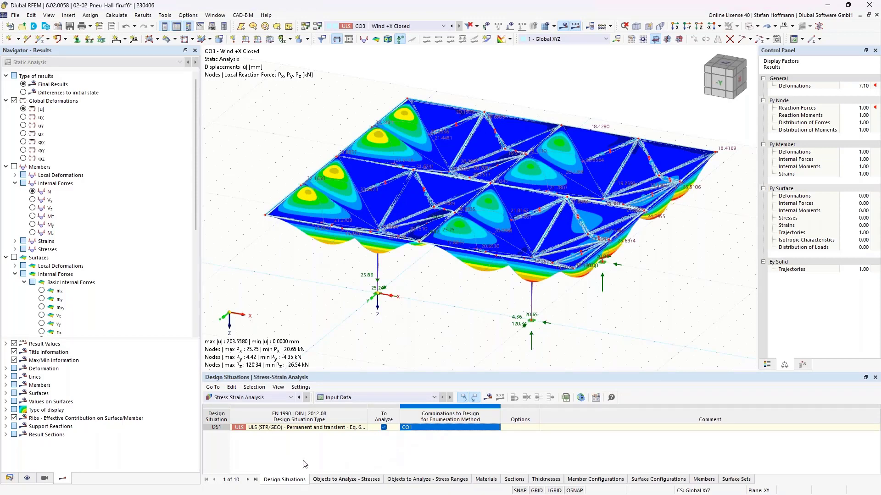
{"action": "left_click", "coordinate": [347, 480]}
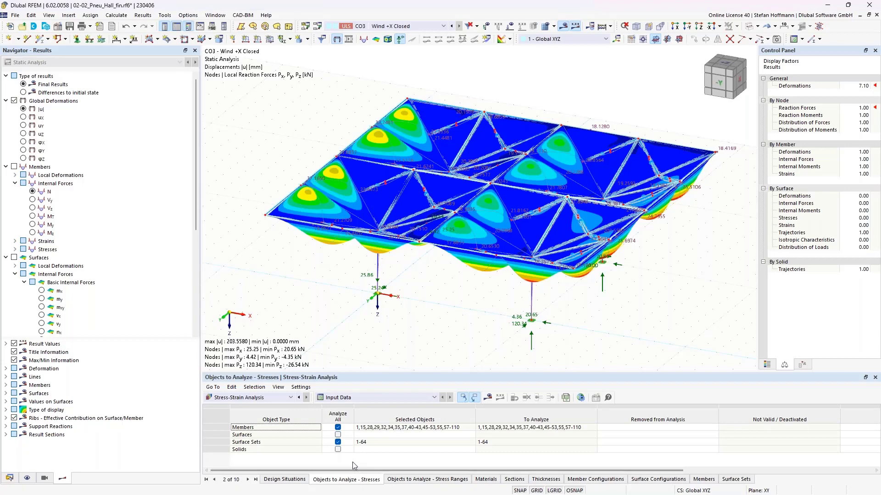
Limit the surface sets to analyze for stresses to surface set 1
{"action": "left_click", "coordinate": [381, 442]}
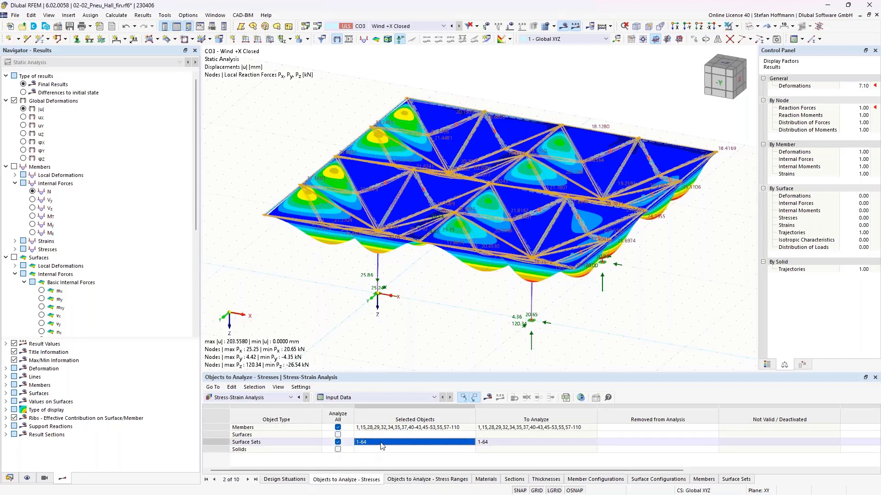
{"action": "type", "text": "1"}
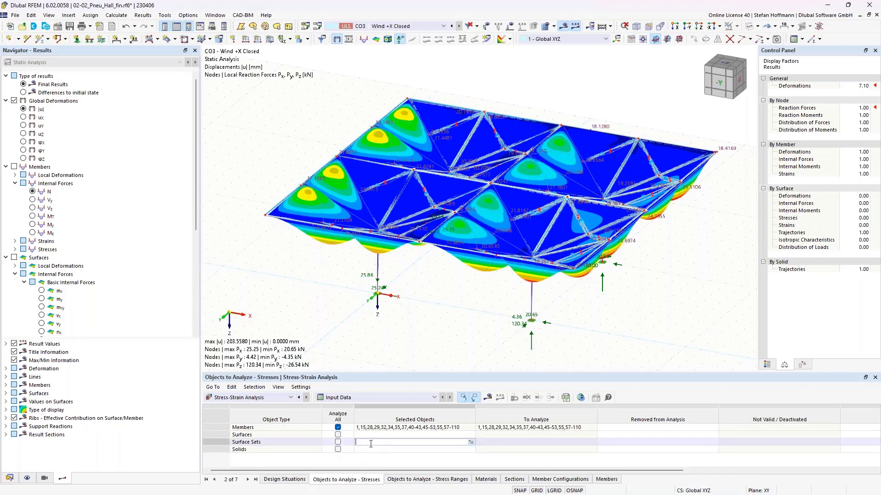
{"action": "key", "text": "Return"}
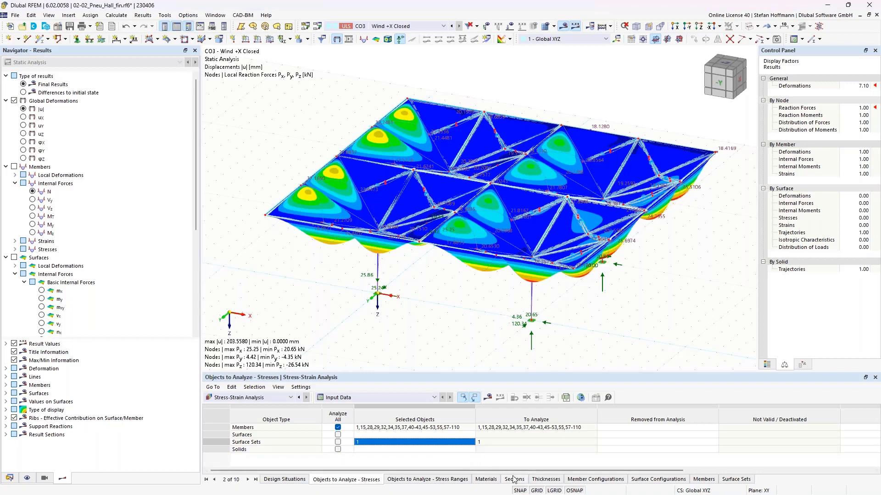
Open the Standard surface configuration and review the limit stress type options for σy,+, keeping Limit Normal Stress
{"action": "left_click", "coordinate": [657, 480]}
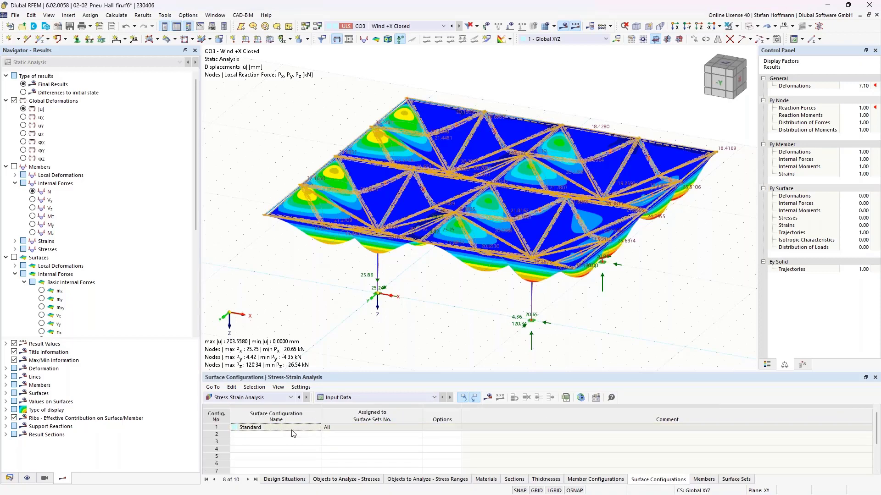
{"action": "double_click", "coordinate": [320, 429]}
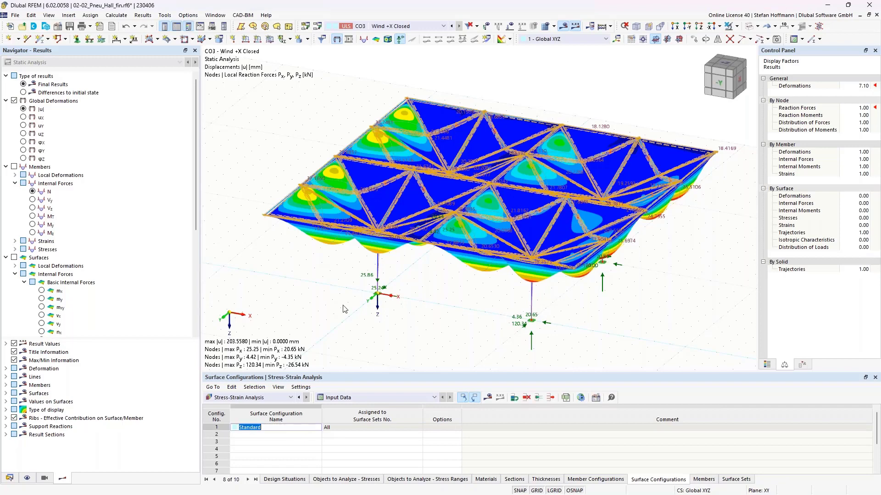
{"action": "left_click", "coordinate": [319, 428]}
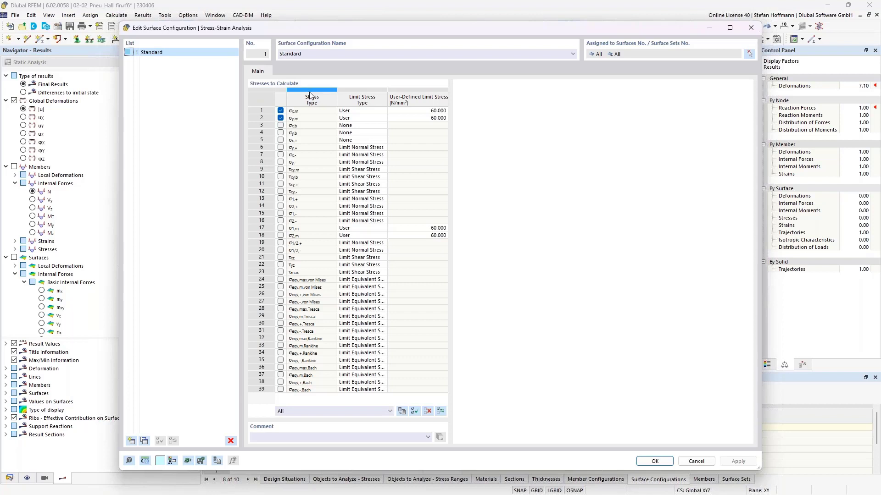
{"action": "left_click", "coordinate": [368, 148]}
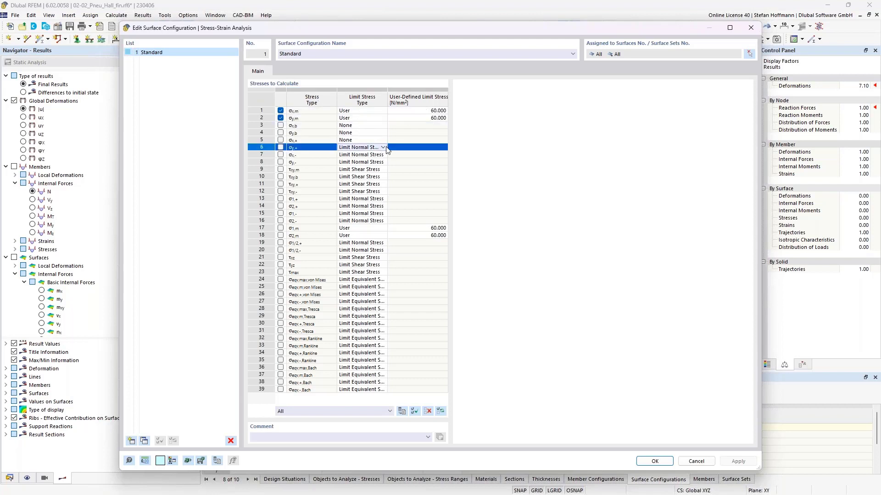
{"action": "left_click", "coordinate": [384, 147]}
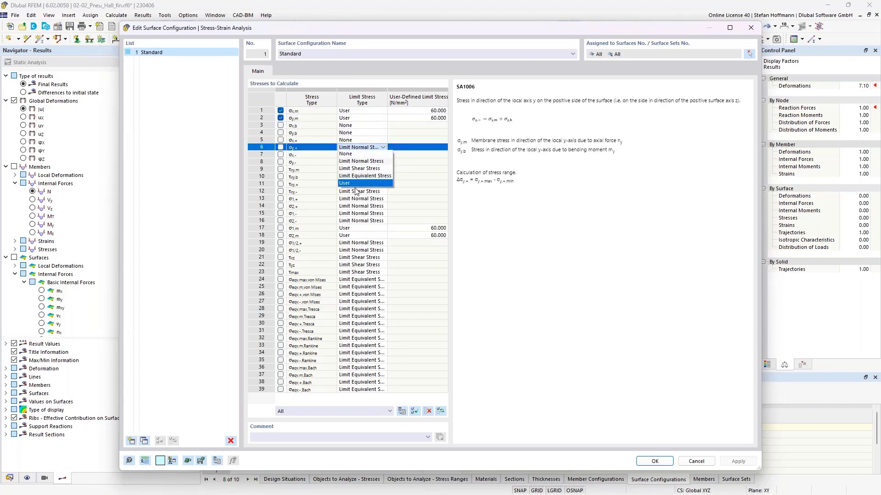
{"action": "left_click", "coordinate": [360, 161]}
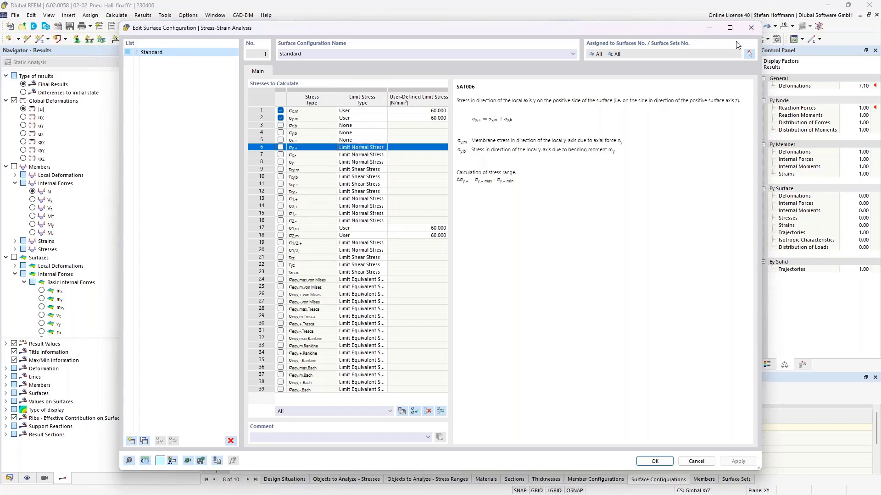
{"action": "left_click", "coordinate": [751, 28]}
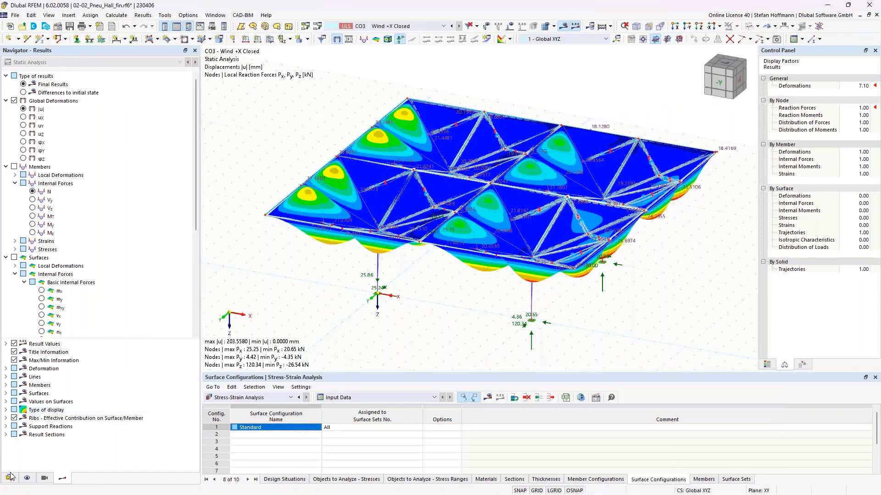
Examine the strength values of the materials S235JR and PES-PVC Typ I
{"action": "left_click", "coordinate": [9, 477]}
{"action": "left_click", "coordinate": [25, 86]}
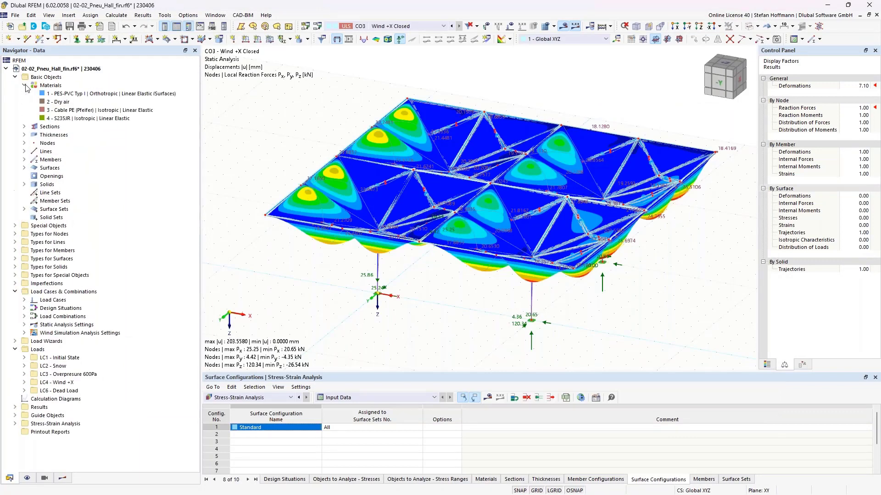
{"action": "double_click", "coordinate": [87, 118]}
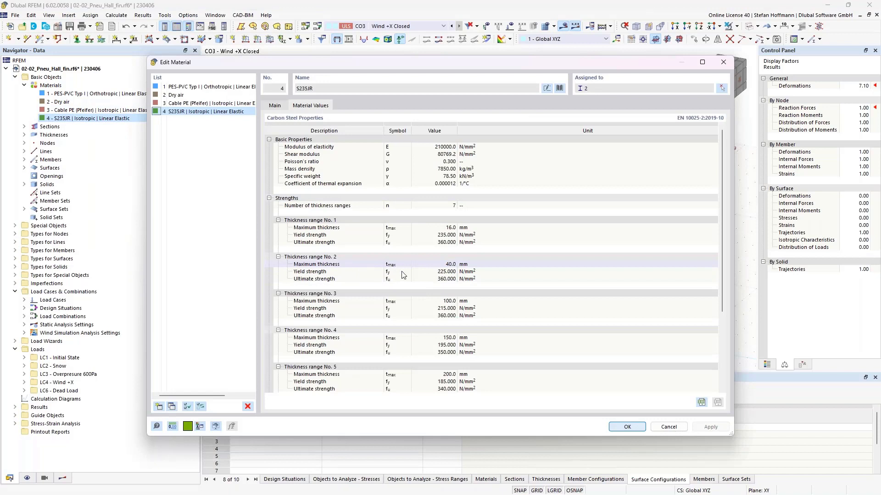
{"action": "left_click", "coordinate": [465, 272]}
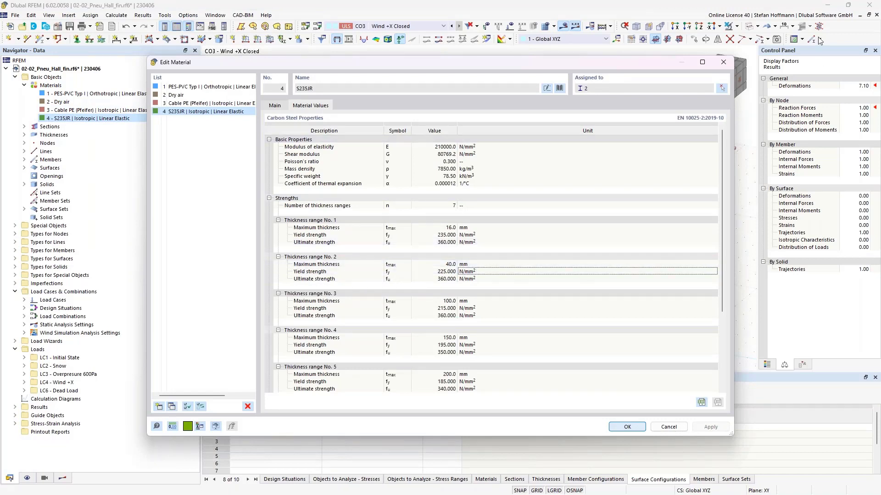
{"action": "left_click", "coordinate": [208, 87]}
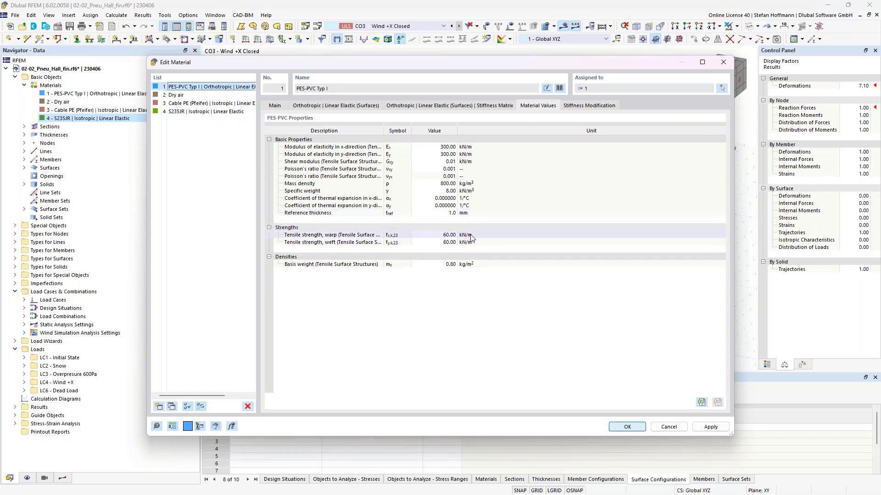
{"action": "key", "text": "Escape"}
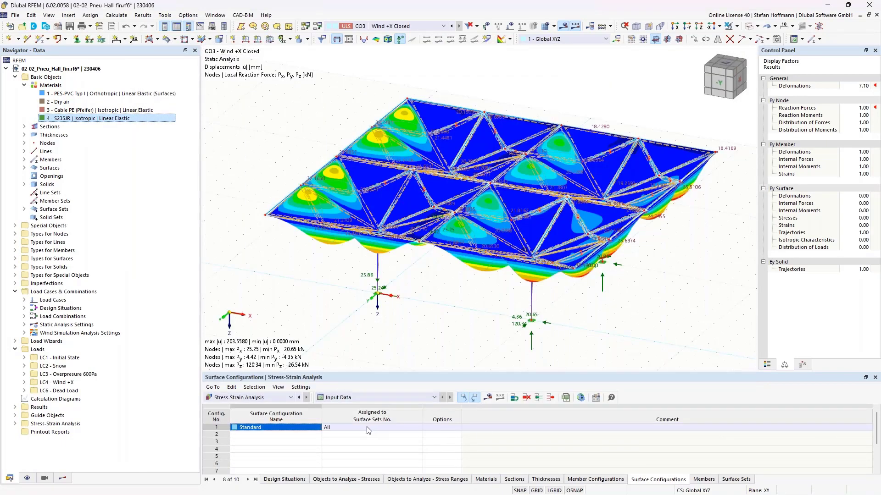
Check the user-defined limit stresses of σx,m and σy,m in the Standard surface configuration
{"action": "double_click", "coordinate": [317, 428]}
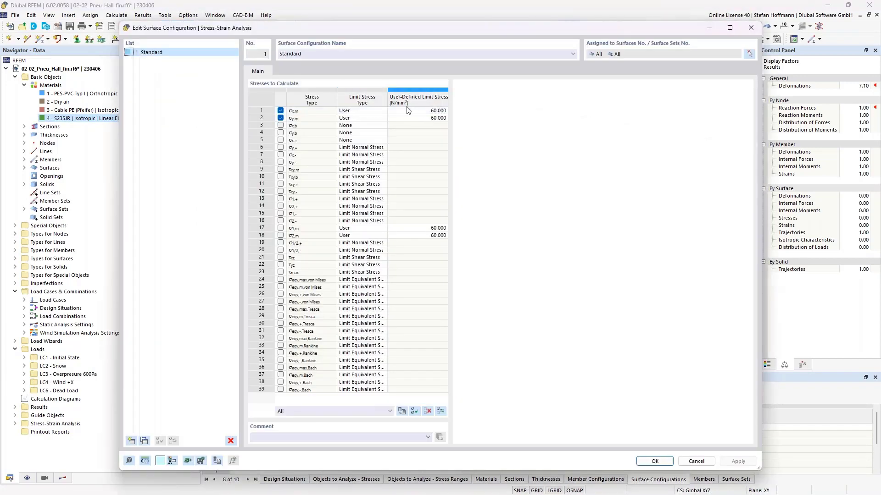
{"action": "left_click_drag", "start_coordinate": [435, 111], "coordinate": [438, 118]}
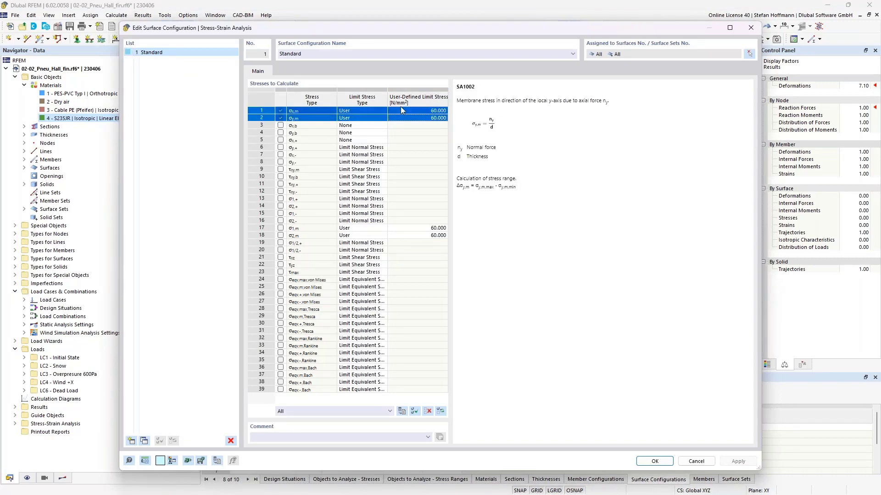
{"action": "key", "text": "Return"}
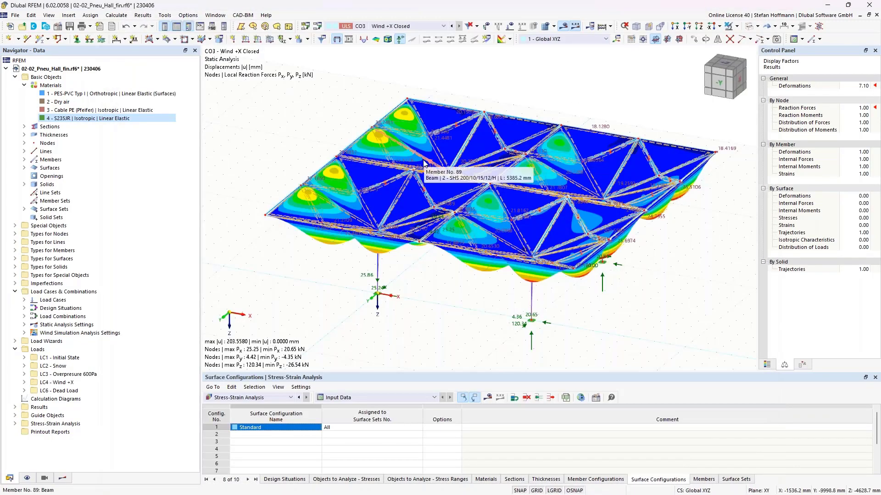
Calculate the stress-strain analysis and examine the stress ratios on the members and the analyzed surface set
{"action": "left_click", "coordinate": [494, 397]}
{"action": "left_click", "coordinate": [469, 293]}
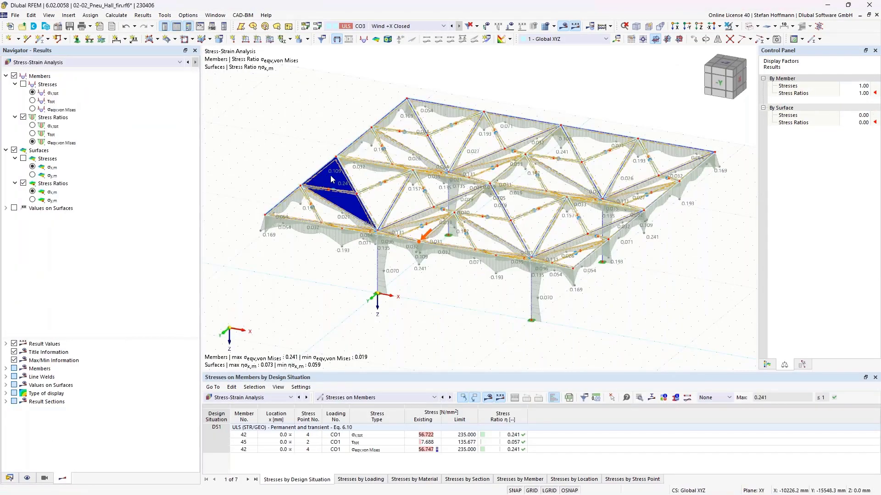
{"action": "middle_click_drag", "start_coordinate": [357, 158], "coordinate": [341, 174], "text": "ctrl"}
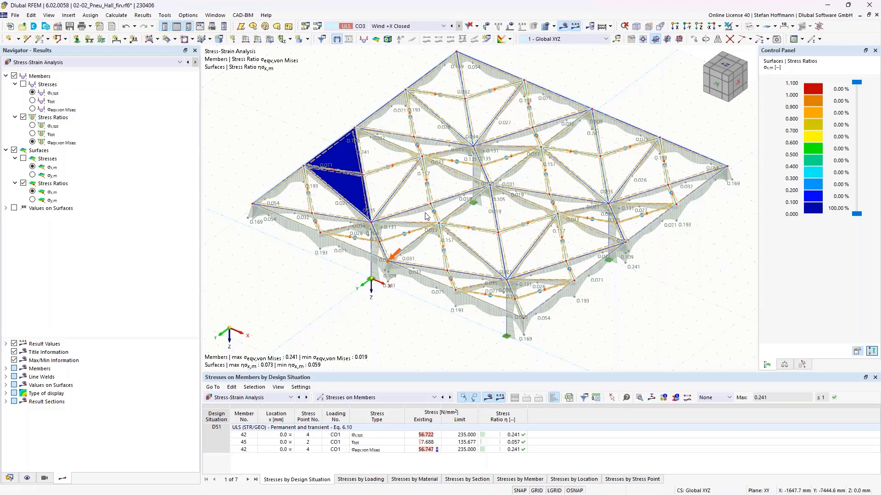
{"action": "middle_click_drag", "start_coordinate": [430, 235], "coordinate": [457, 241]}
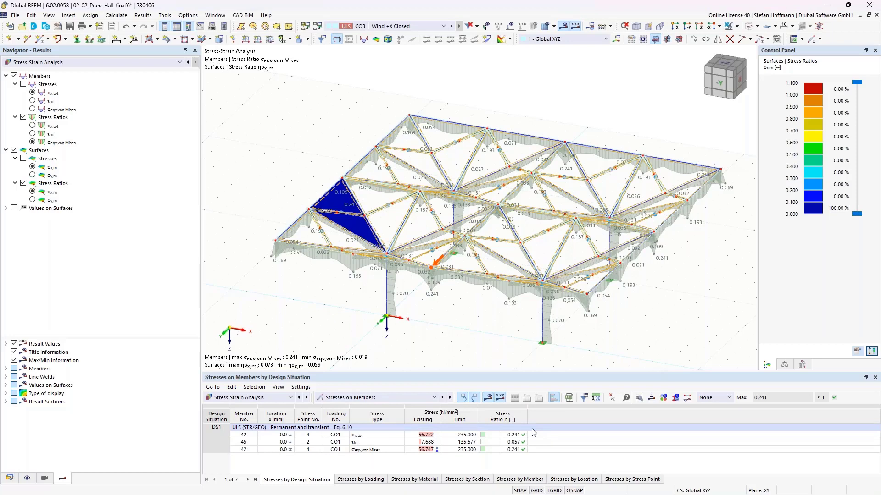
{"action": "middle_click_drag", "start_coordinate": [427, 177], "coordinate": [402, 152]}
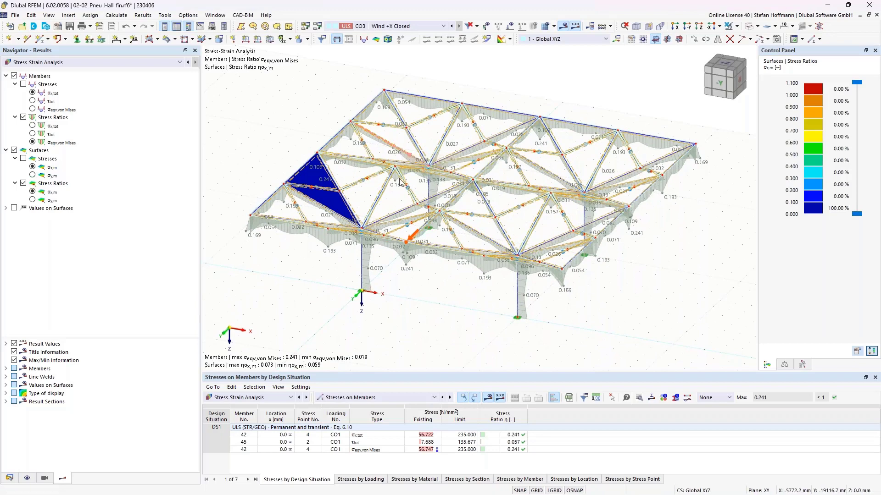
Switch to the PowerPoint webinar presentation and start the slide show from slide 7, Prospect
{"action": "key", "text": "alt+Tab"}
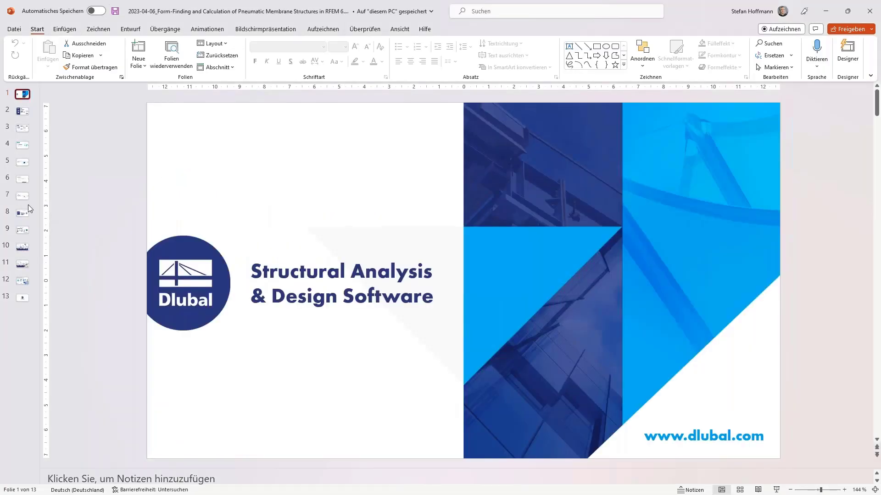
{"action": "left_click", "coordinate": [26, 200]}
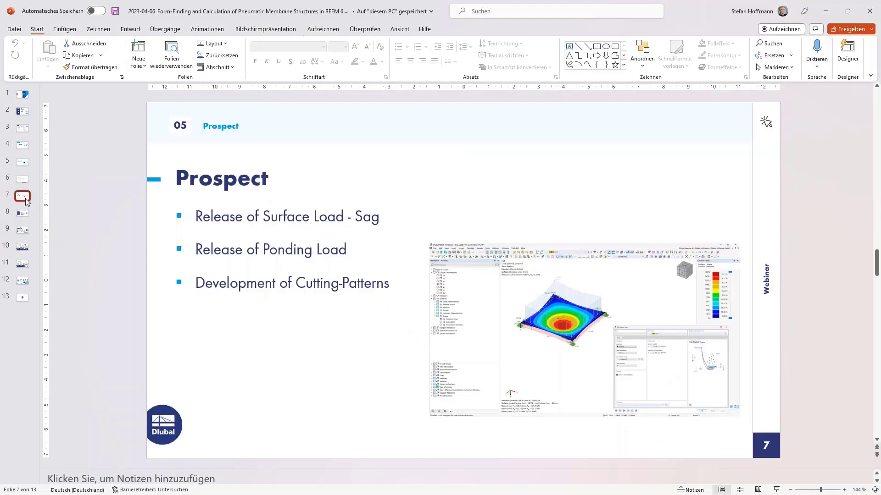
{"action": "key", "text": "shift+F5"}
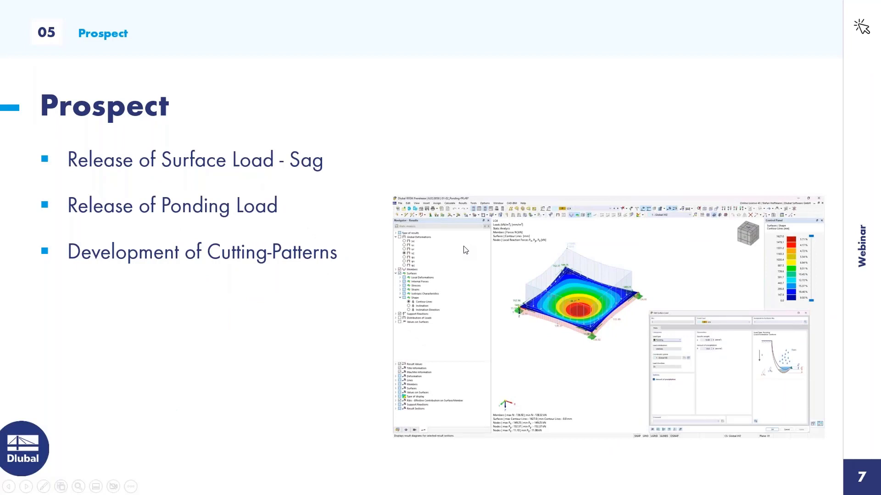